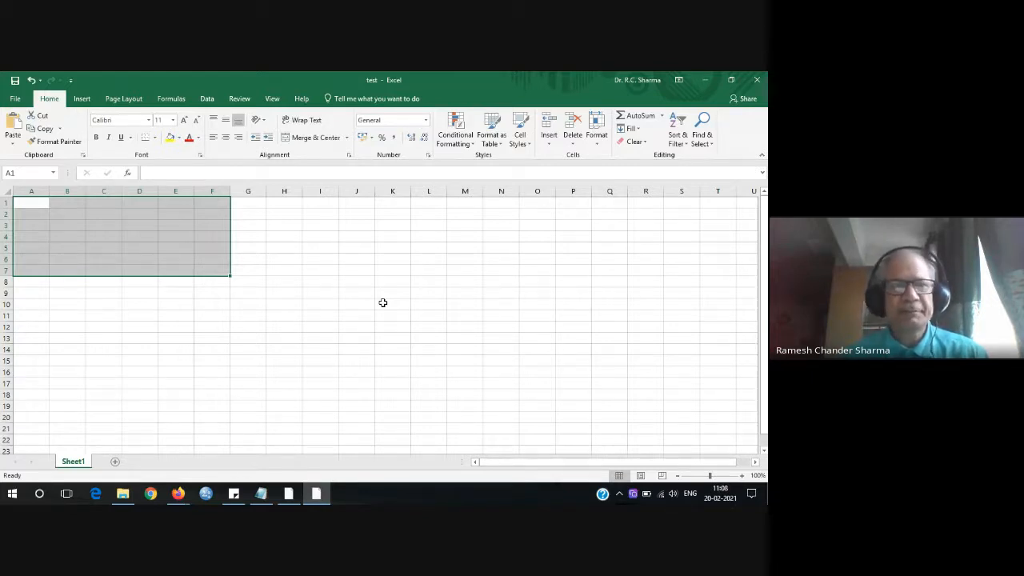
View the test workbook's Info page and Protect Workbook options, then switch to the browser.
left_click(16, 99)
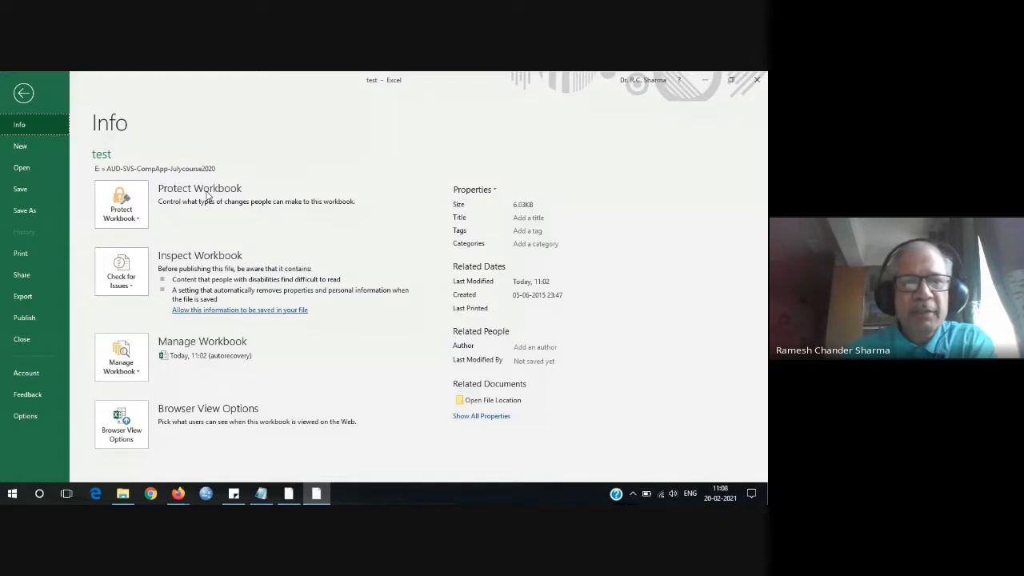
left_click(140, 222)
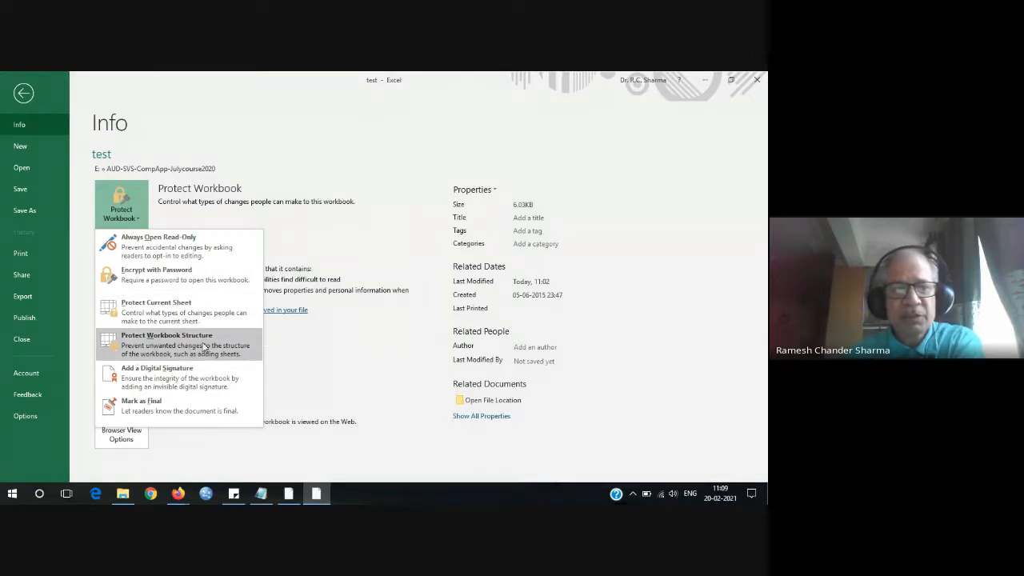
left_click(368, 237)
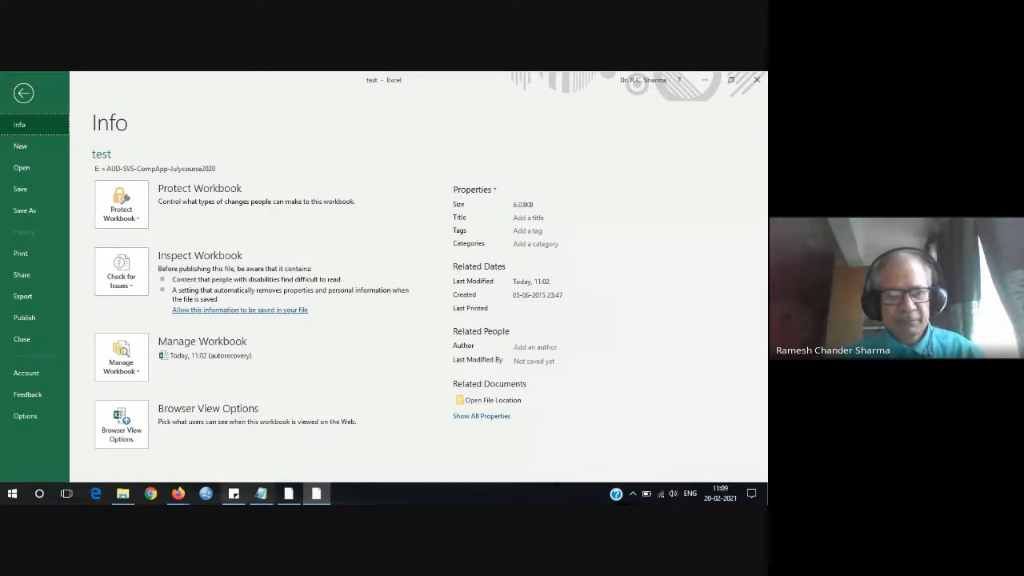
left_click(180, 495)
left_click(116, 444)
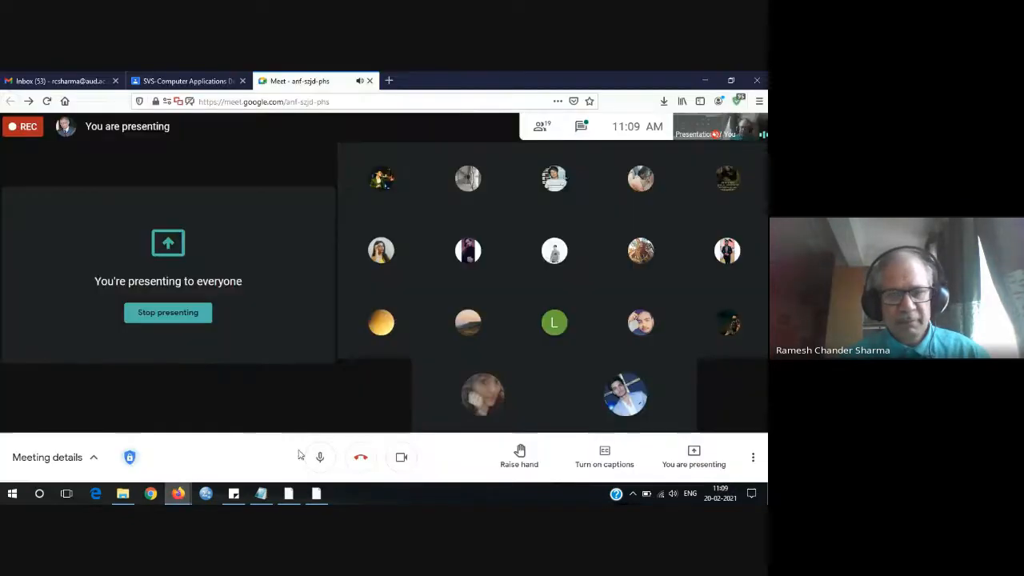
left_click(319, 460)
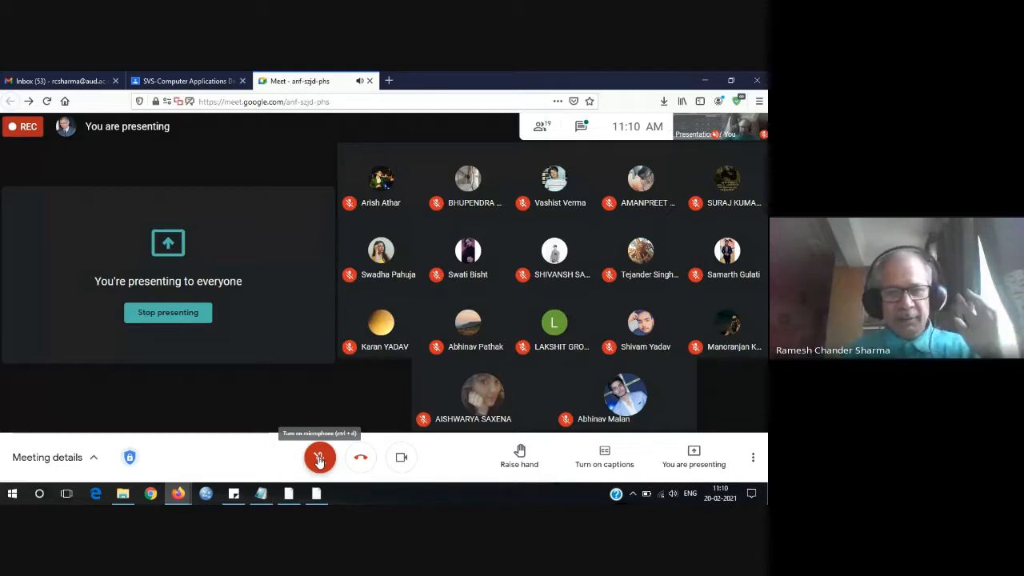
left_click(320, 459)
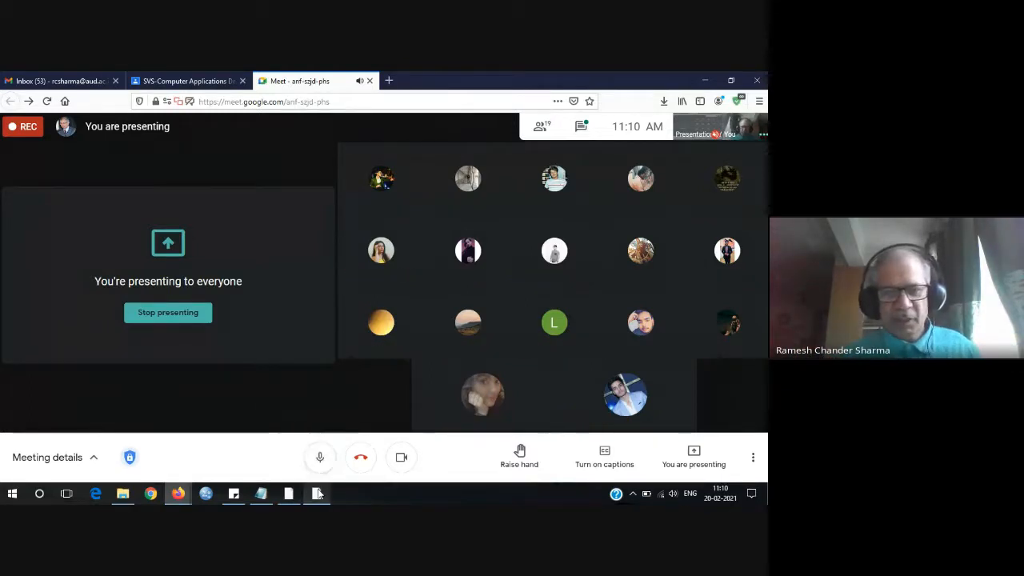
left_click(317, 494)
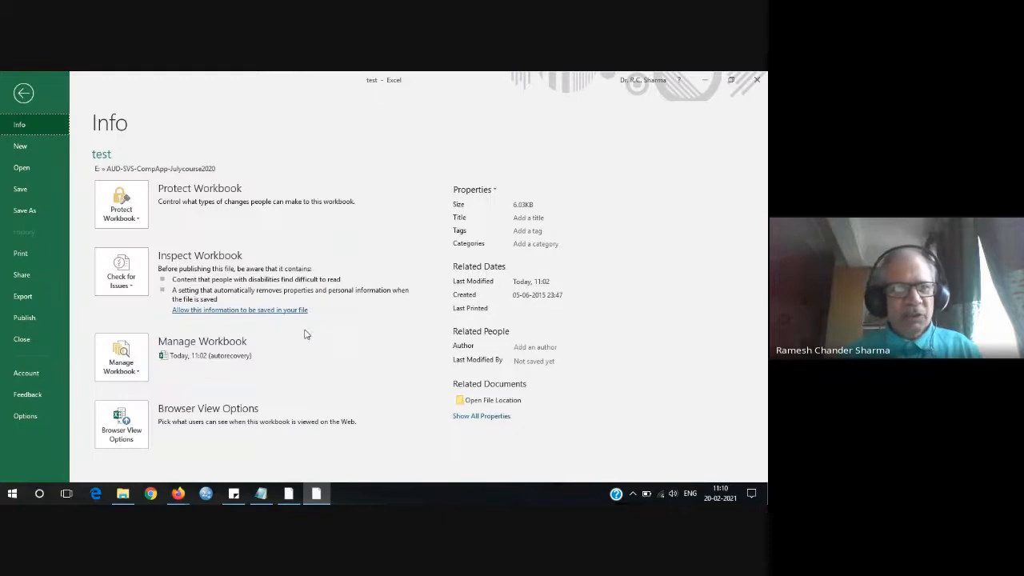
Return from the Info page to the sheet and browse the Insert and Page Layout tabs.
left_click(22, 95)
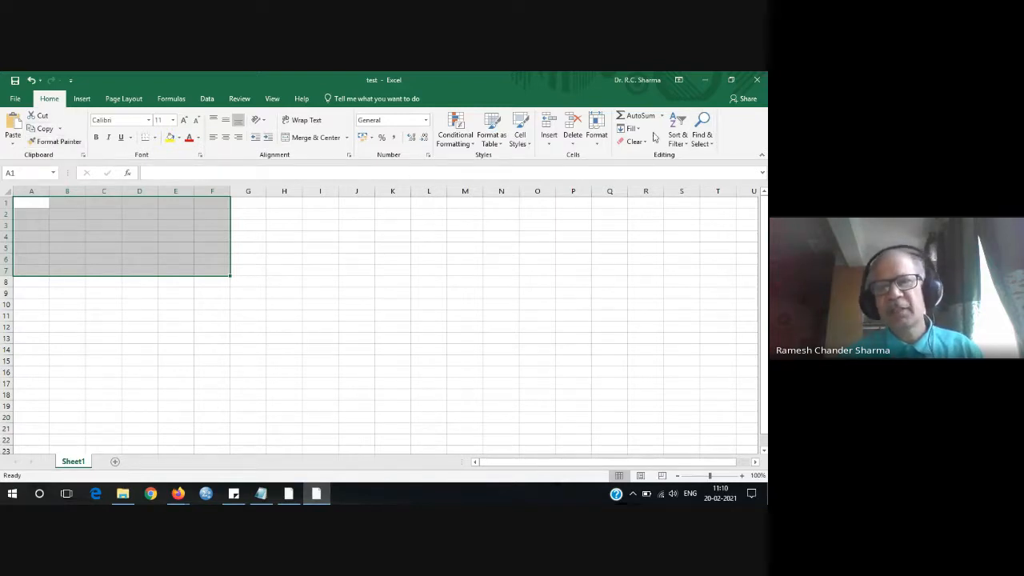
left_click(82, 98)
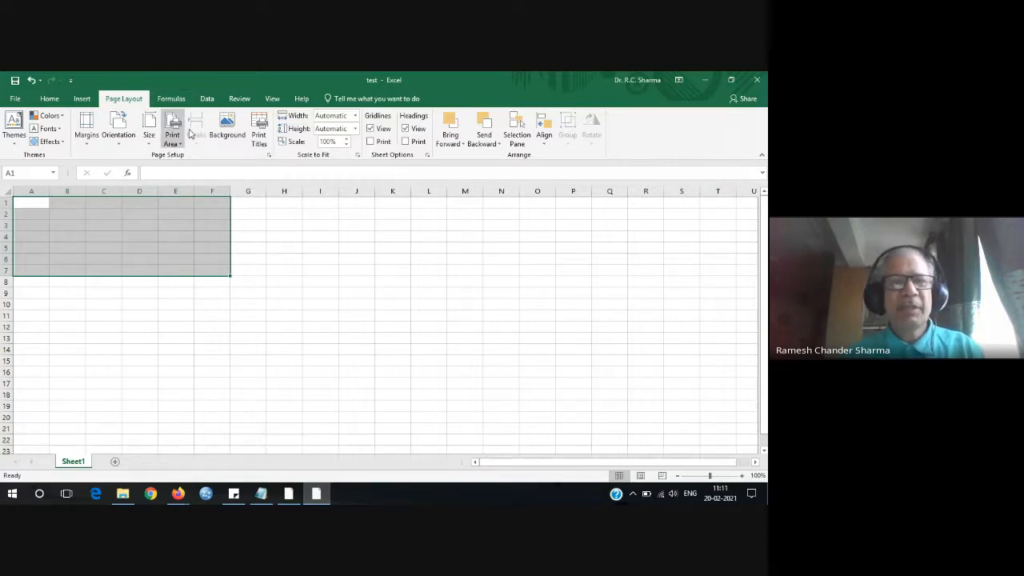
left_click(81, 102)
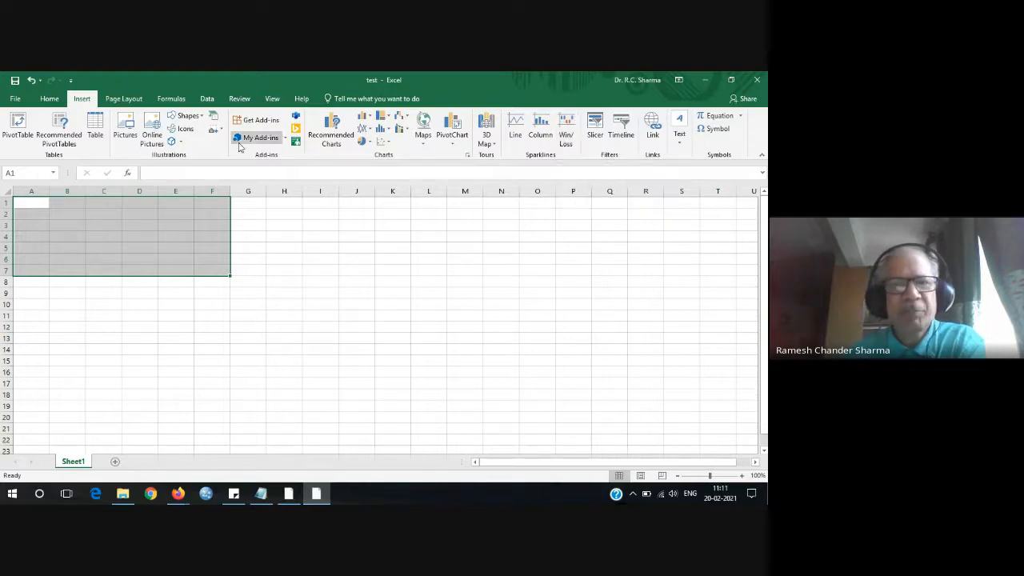
left_click(134, 100)
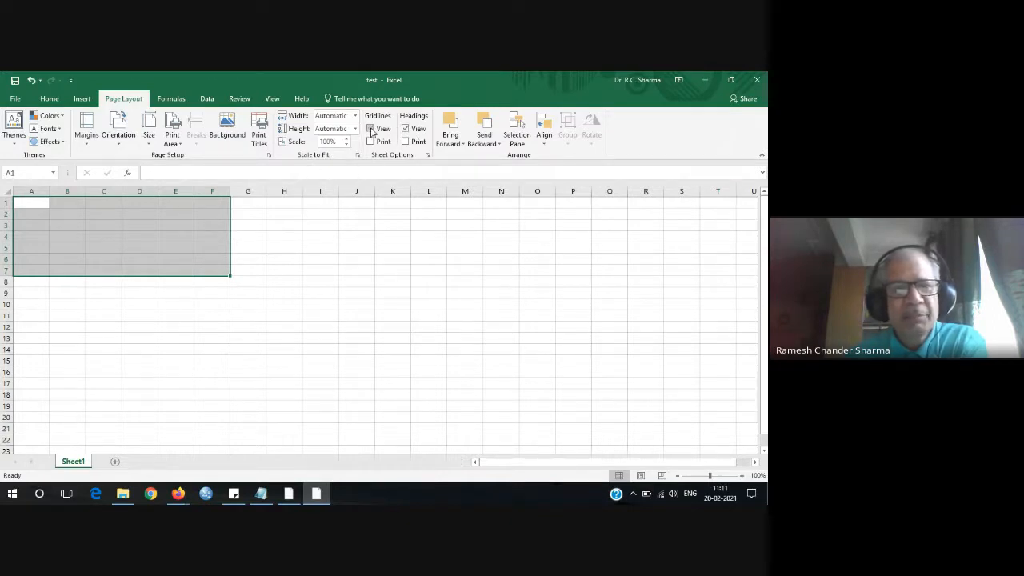
Toggle Gridlines View off and back on, then enable Gridlines Print.
left_click(370, 128)
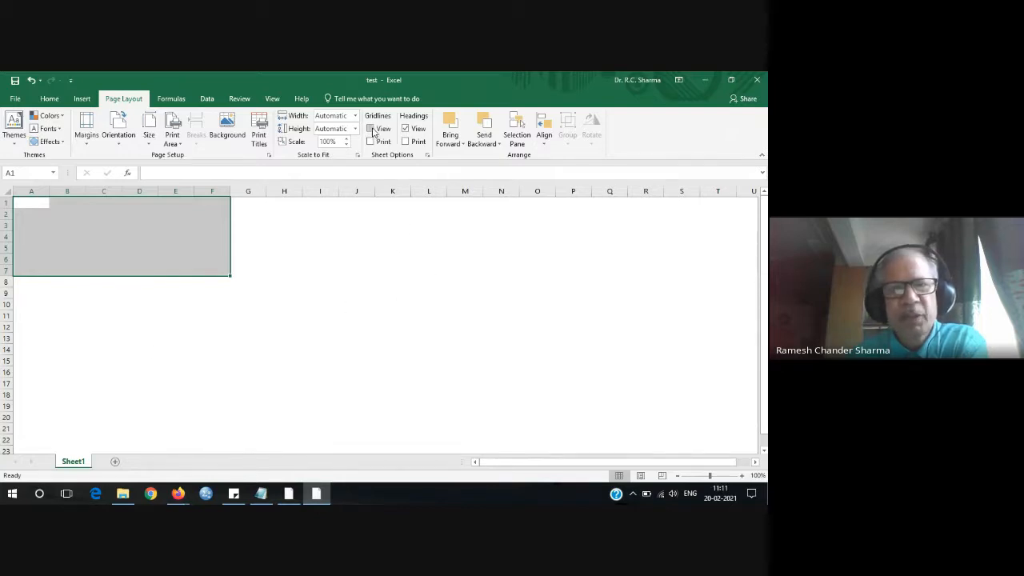
left_click(371, 128)
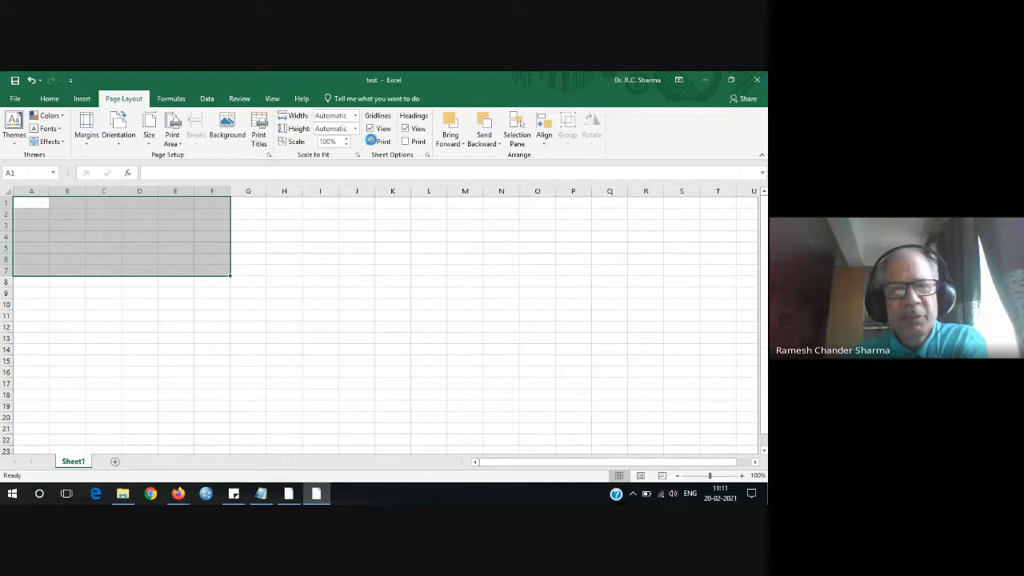
left_click(370, 142)
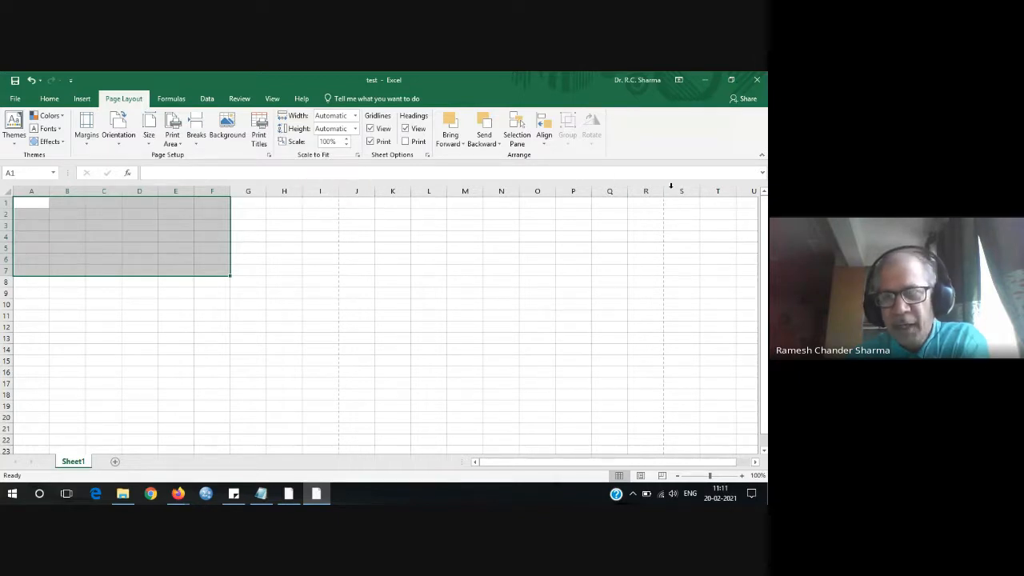
Zoom the sheet out to 30% to see page boundaries, and fill A1 across into B1.
left_click(677, 475)
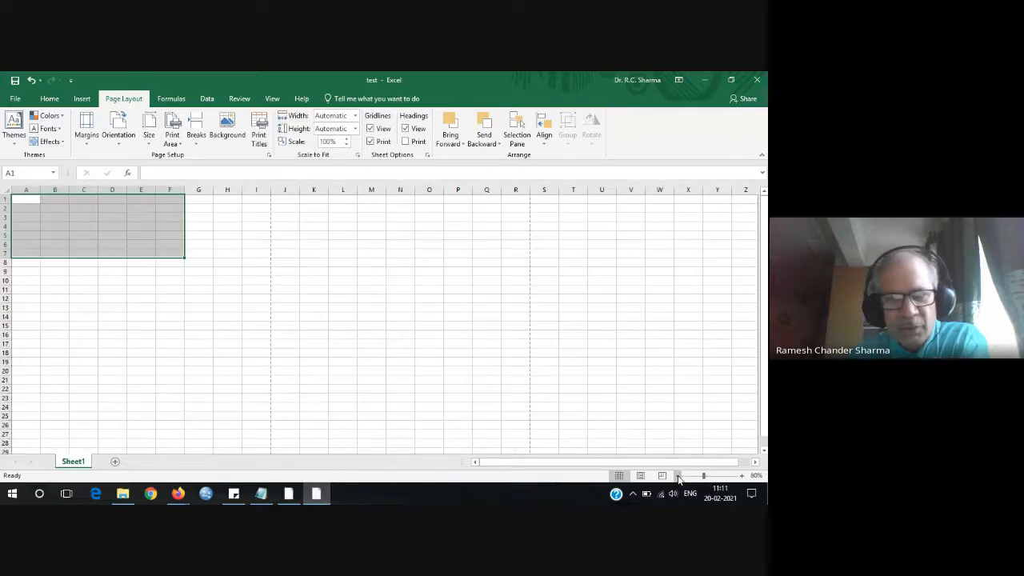
left_click(678, 475)
left_click(678, 475)
left_click(678, 475)
left_click(678, 475)
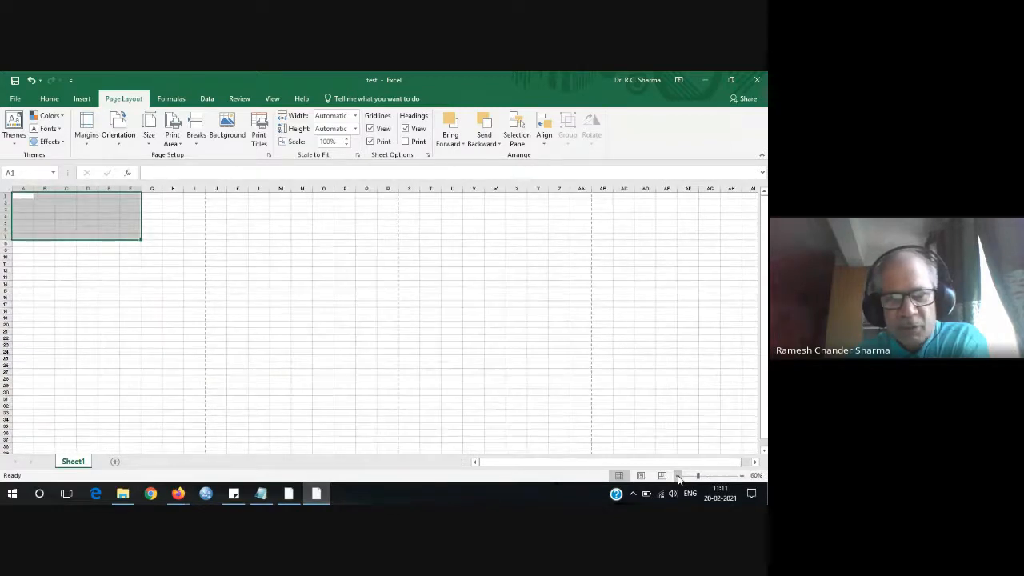
left_click(678, 475)
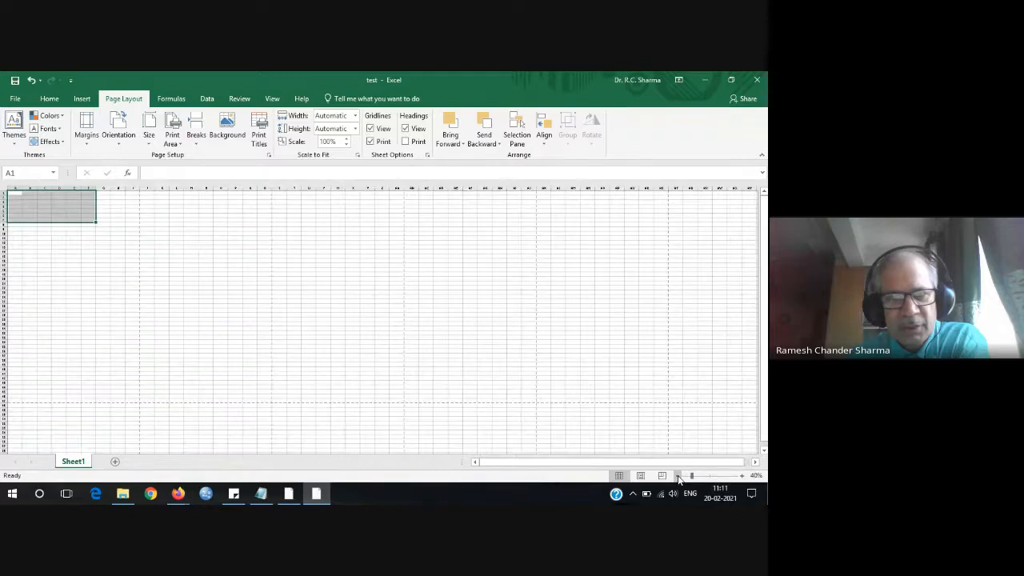
left_click(678, 476)
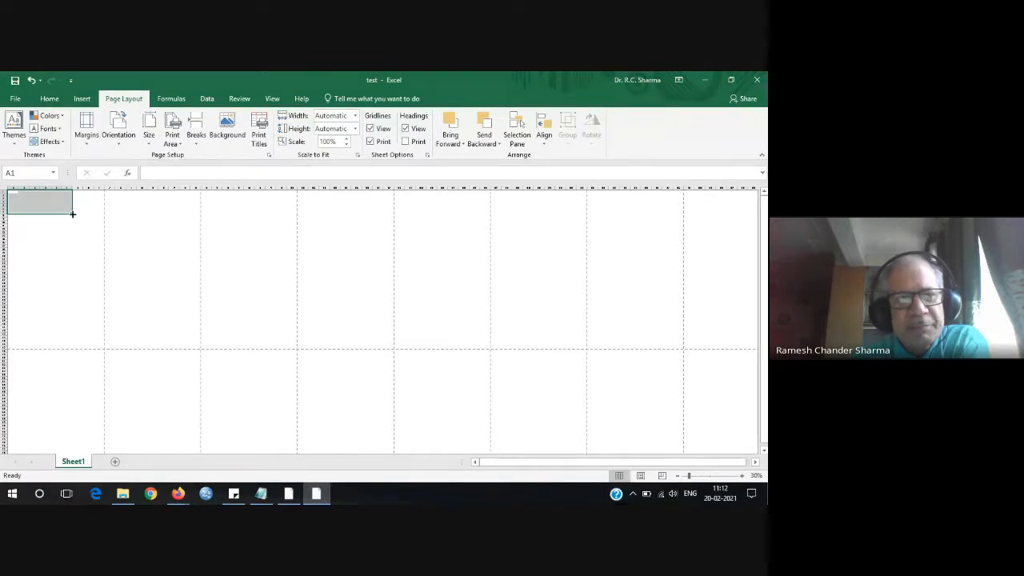
left_click_drag(72, 214, 164, 214)
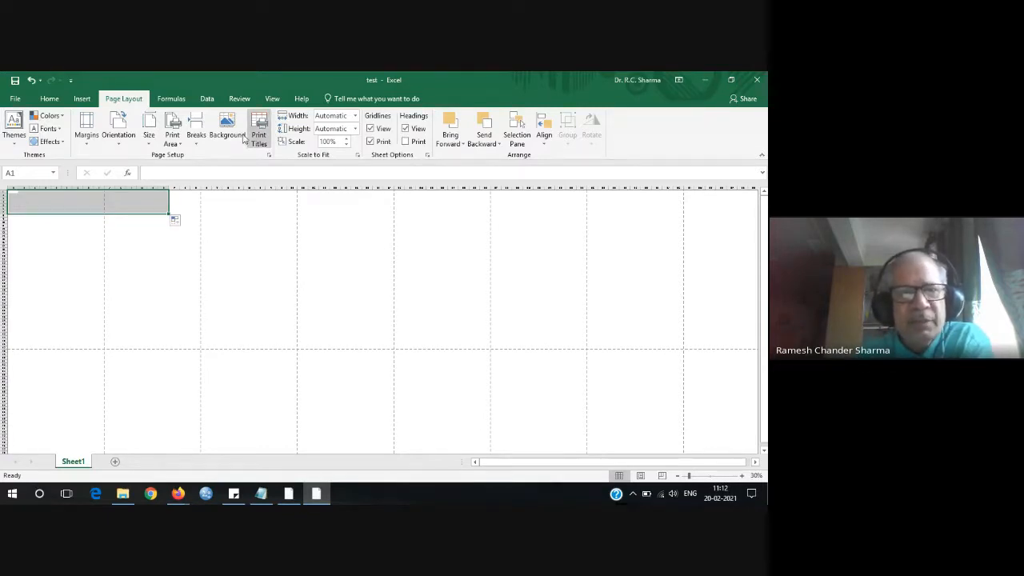
Zoom the sheet back in to 100% and clear the large cell selection.
left_click(171, 98)
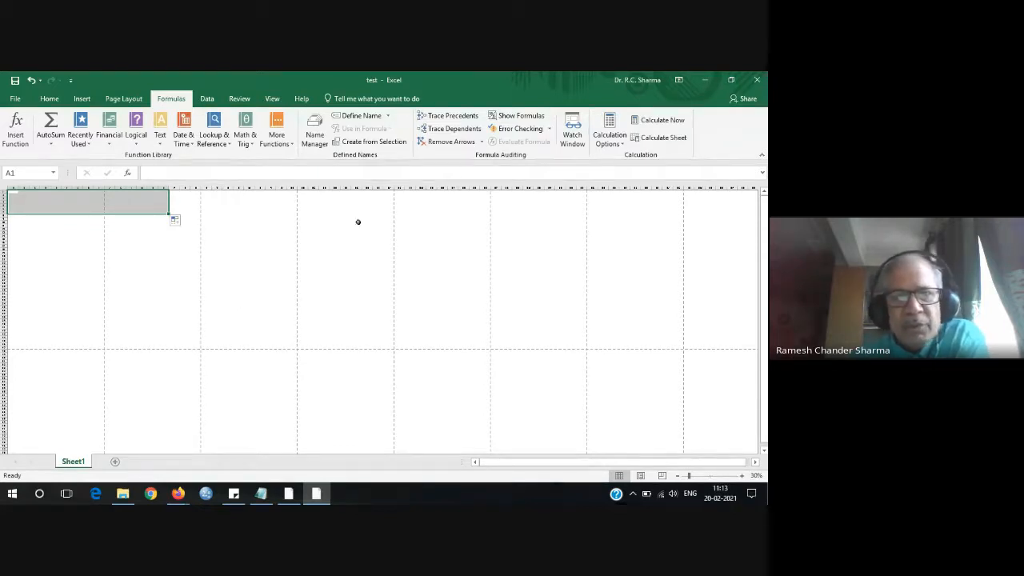
left_click(124, 102)
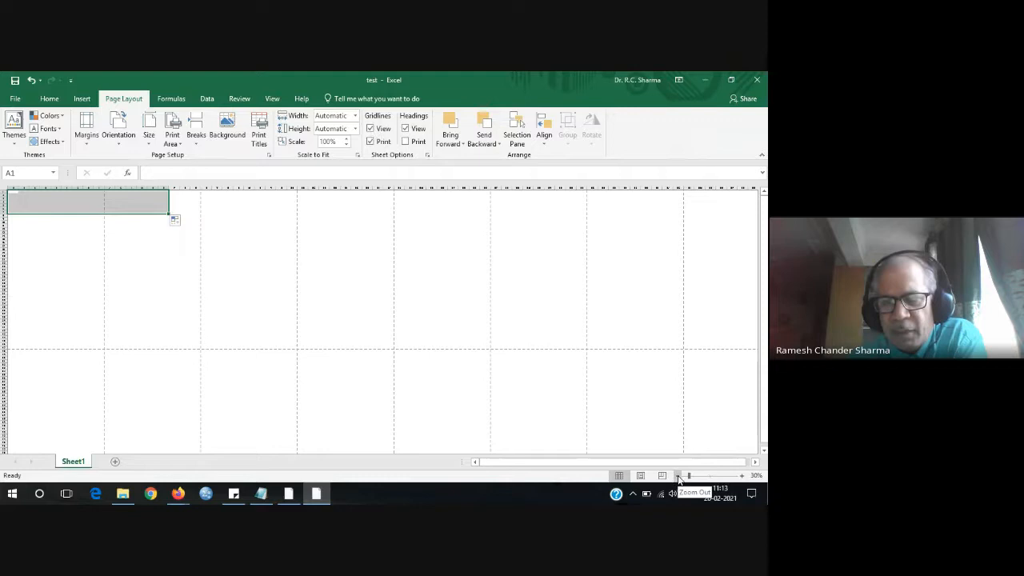
left_click(742, 476)
left_click(743, 476)
left_click(743, 476)
left_click(744, 476)
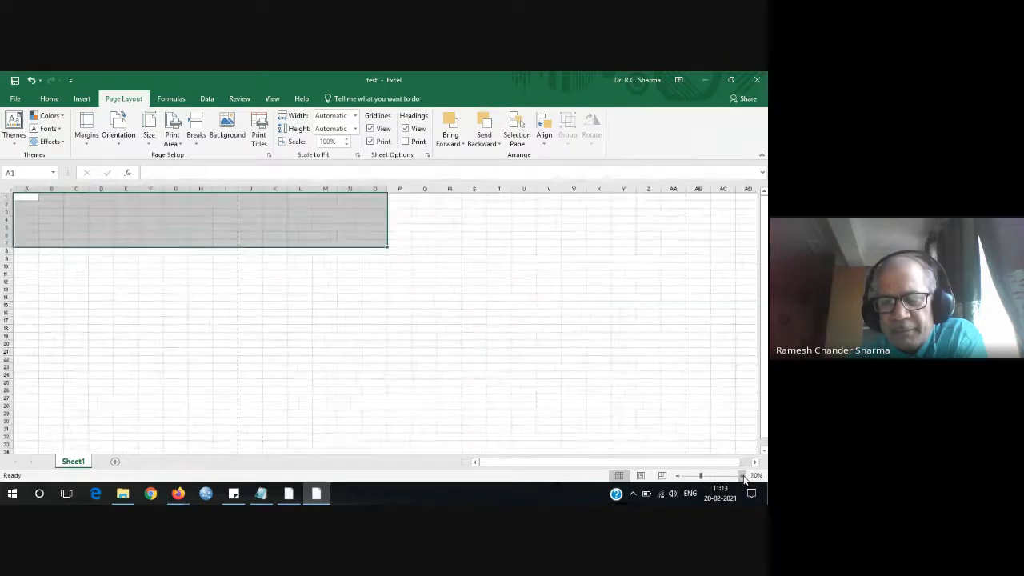
left_click(744, 476)
left_click(743, 476)
left_click(744, 476)
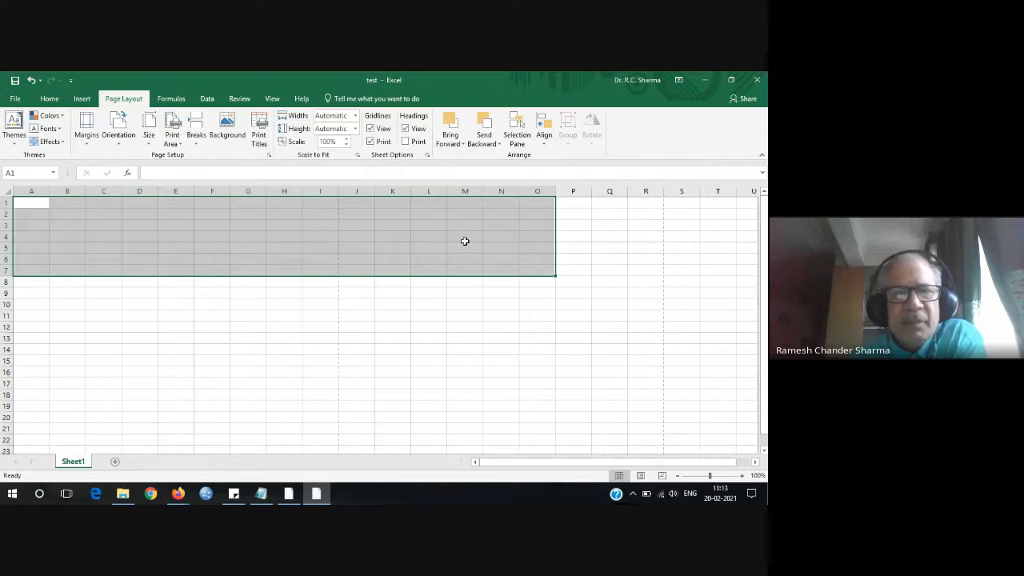
left_click(254, 324)
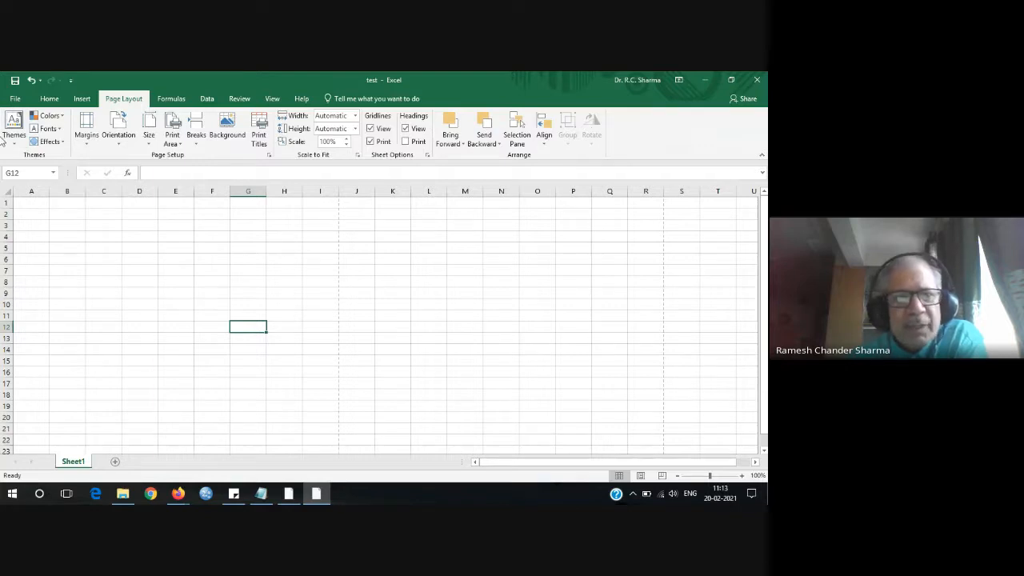
Look over the Data tools, then bring up the Review tools for spelling and comments.
left_click(209, 101)
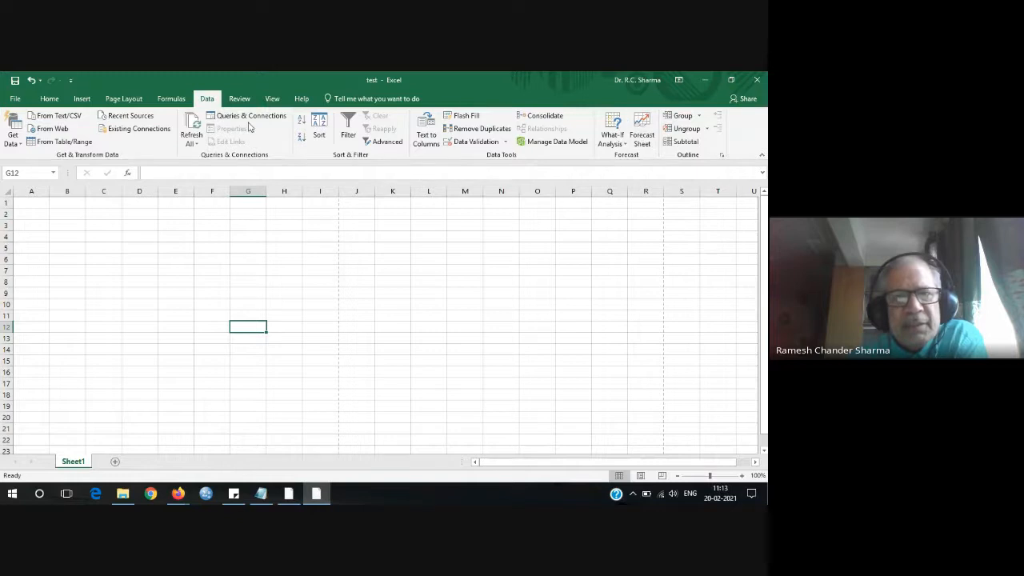
left_click(240, 100)
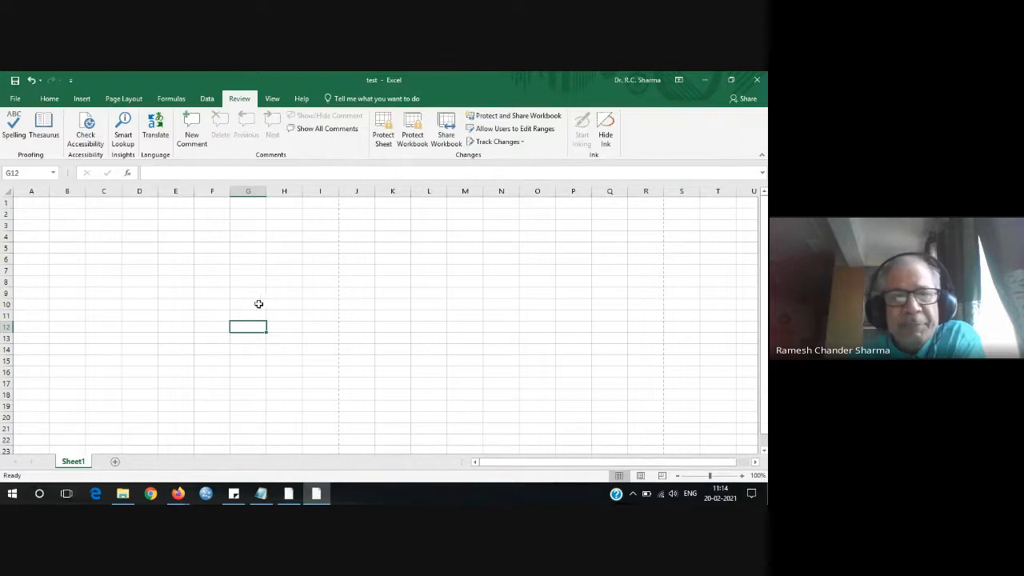
Add the comment 'this figure is not correct' to cell G2 and check its marker.
left_click(247, 214)
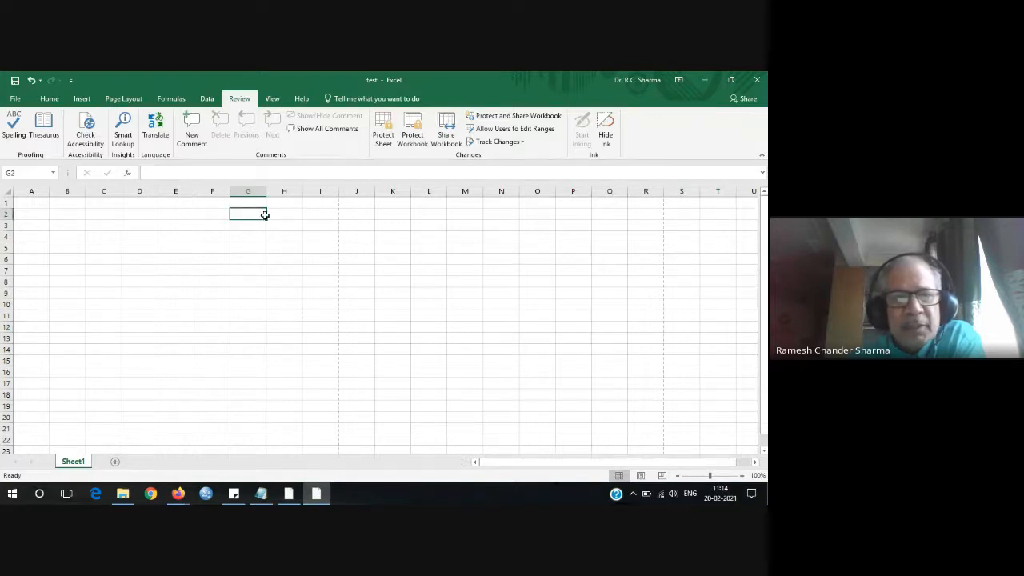
left_click(192, 127)
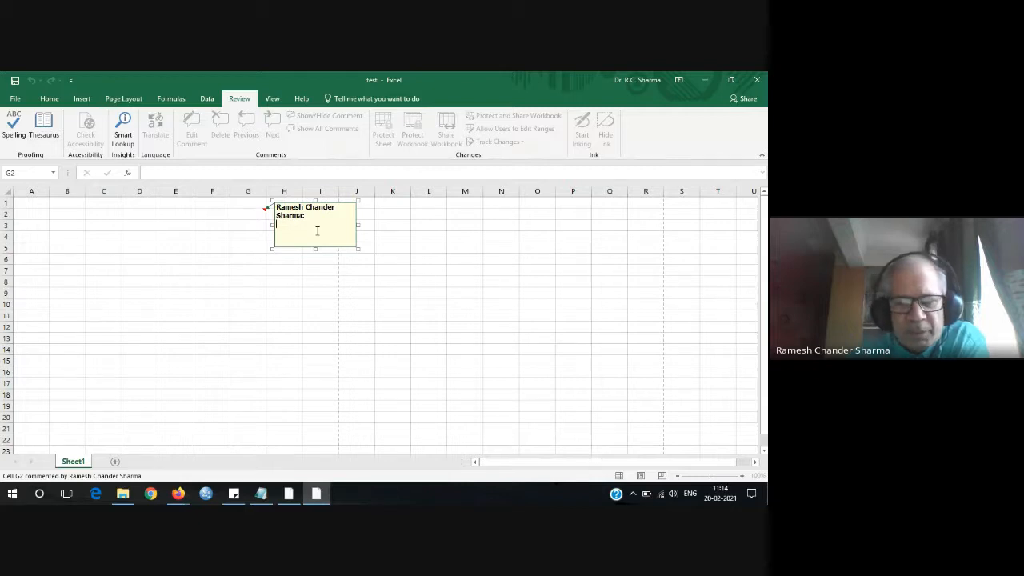
type("th")
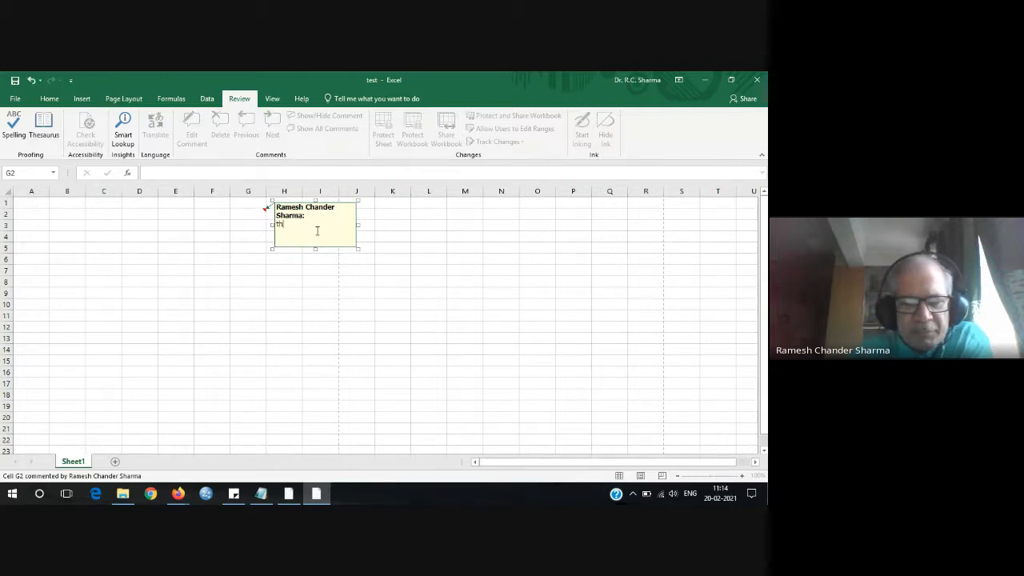
type("is fi")
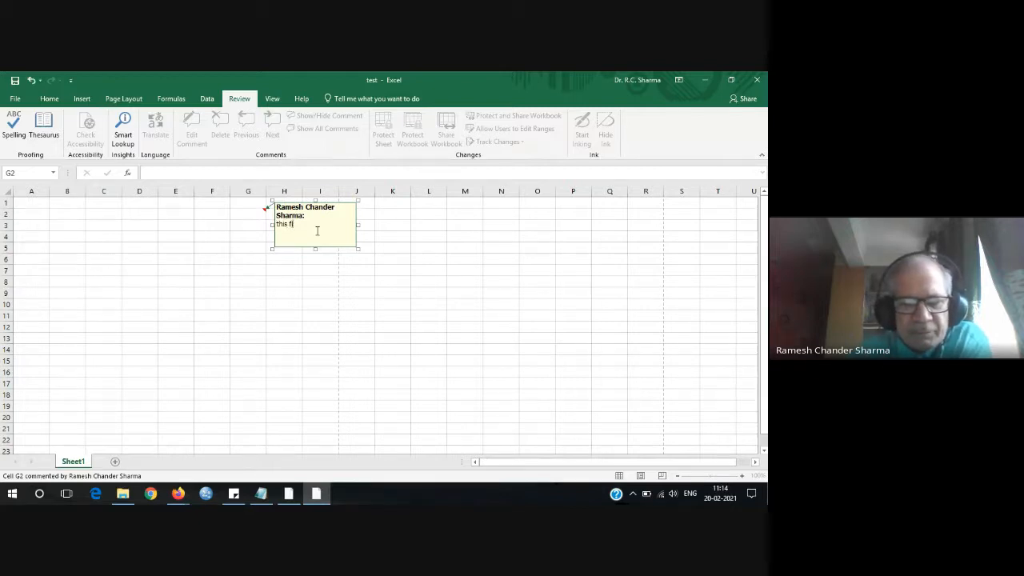
type("gure is not c")
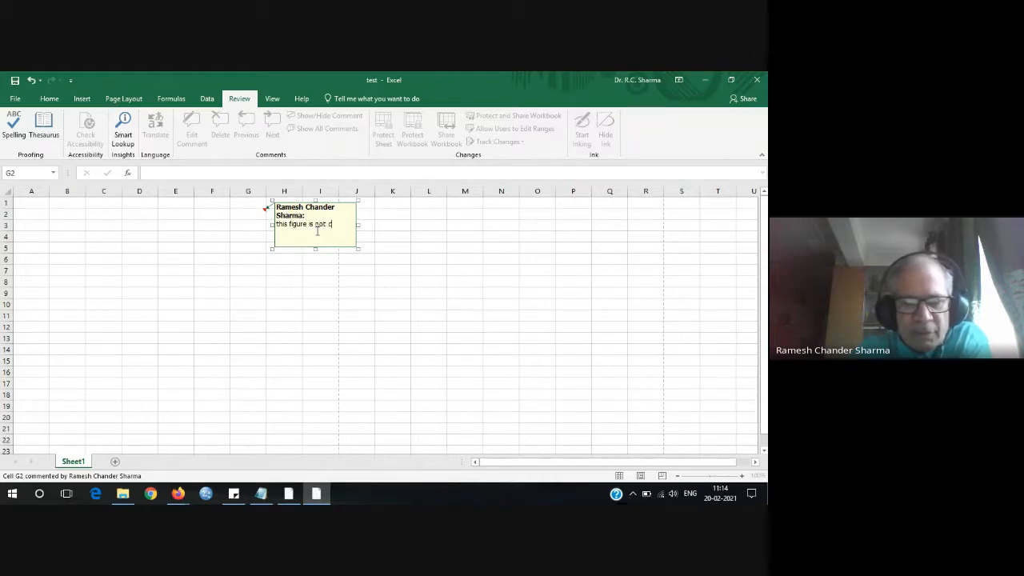
type("orrect")
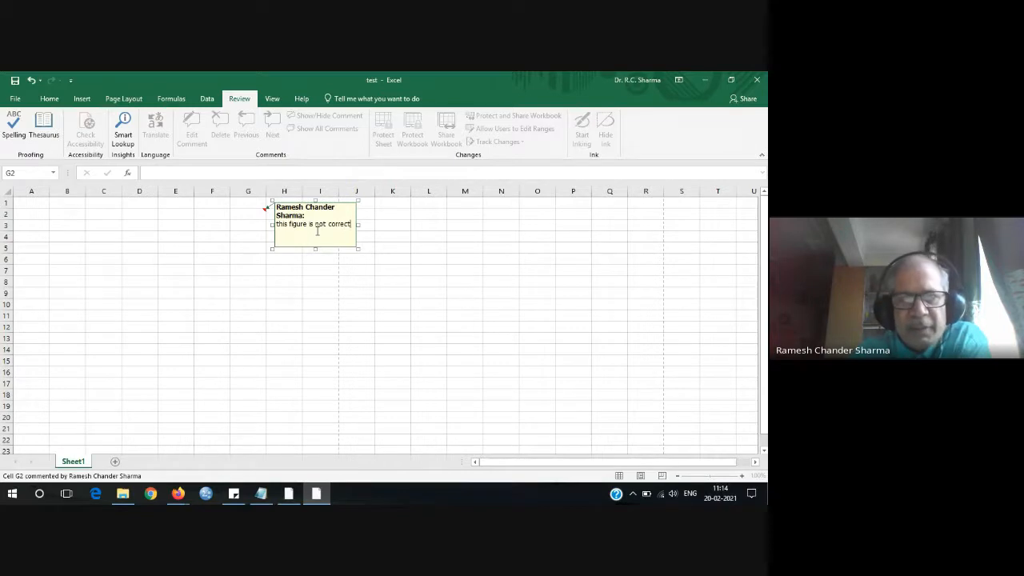
left_click(402, 295)
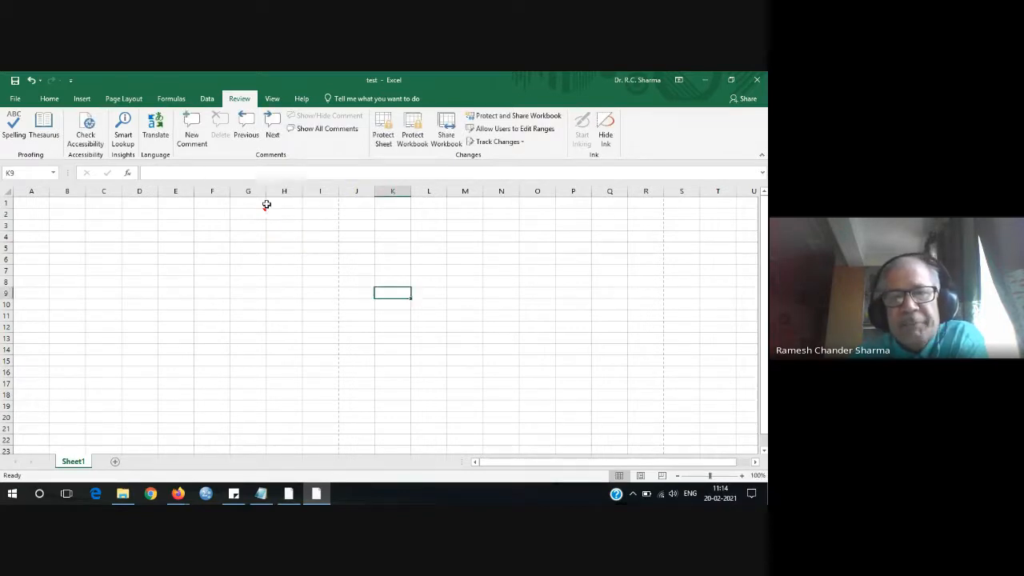
mouse_move(266, 211)
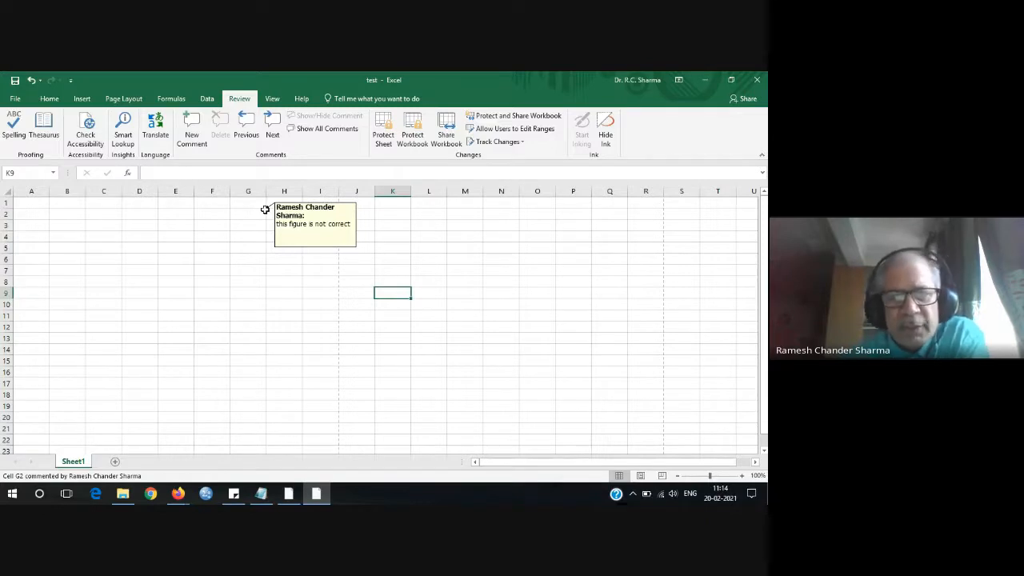
left_click(180, 494)
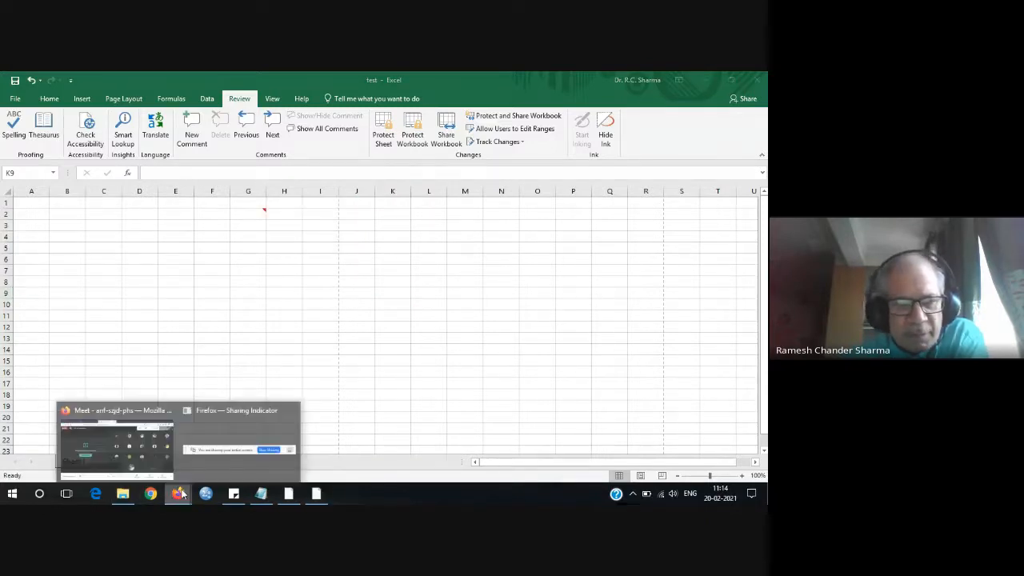
left_click(146, 468)
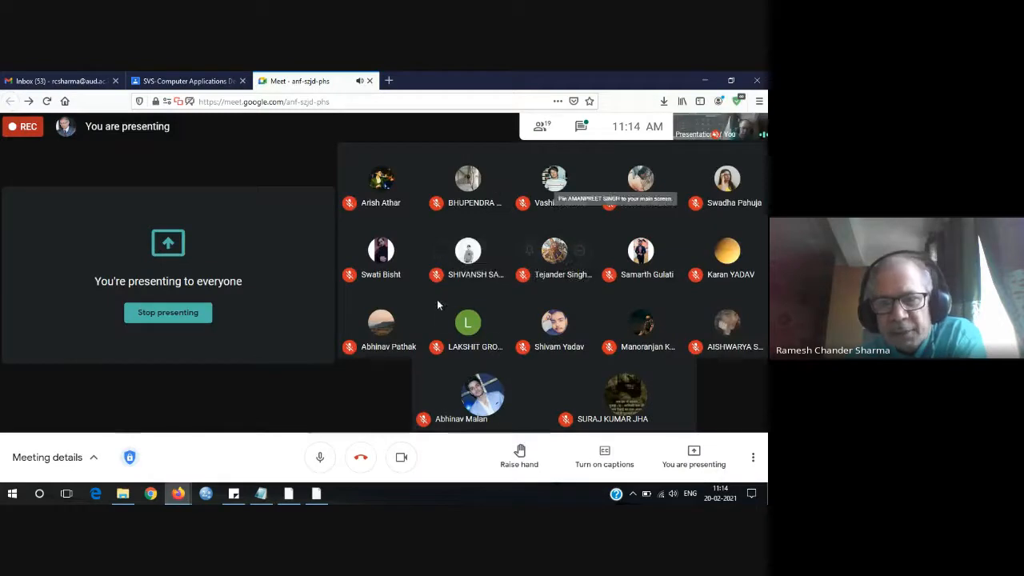
left_click(316, 494)
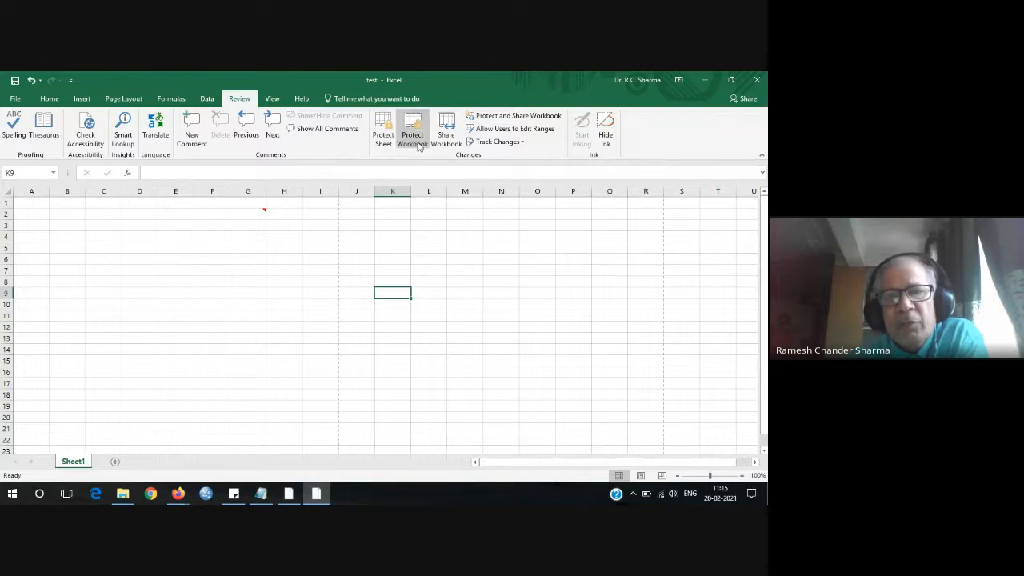
Add a new blank Sheet2 to the workbook.
right_click(78, 467)
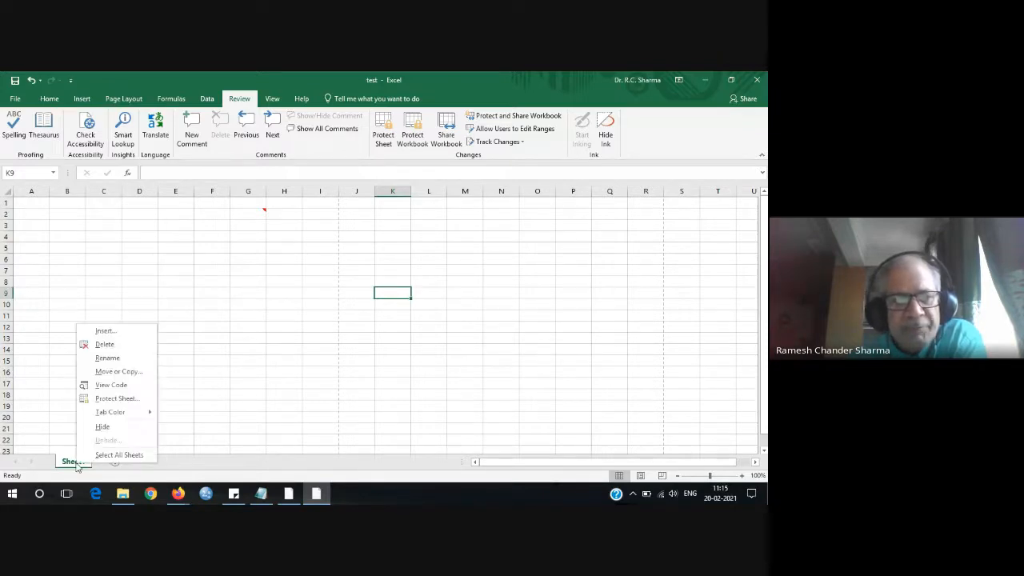
left_click(185, 464)
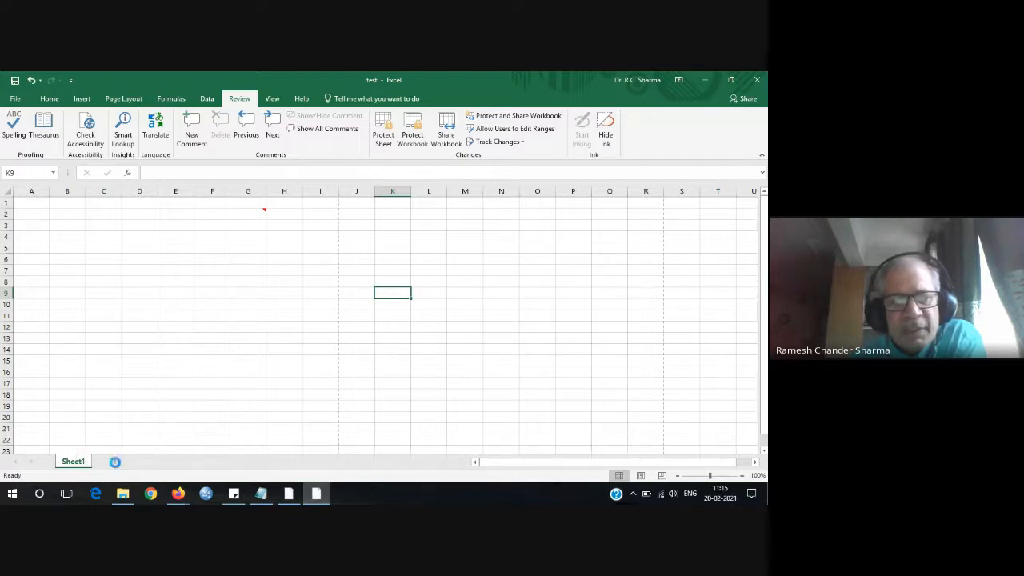
left_click(115, 463)
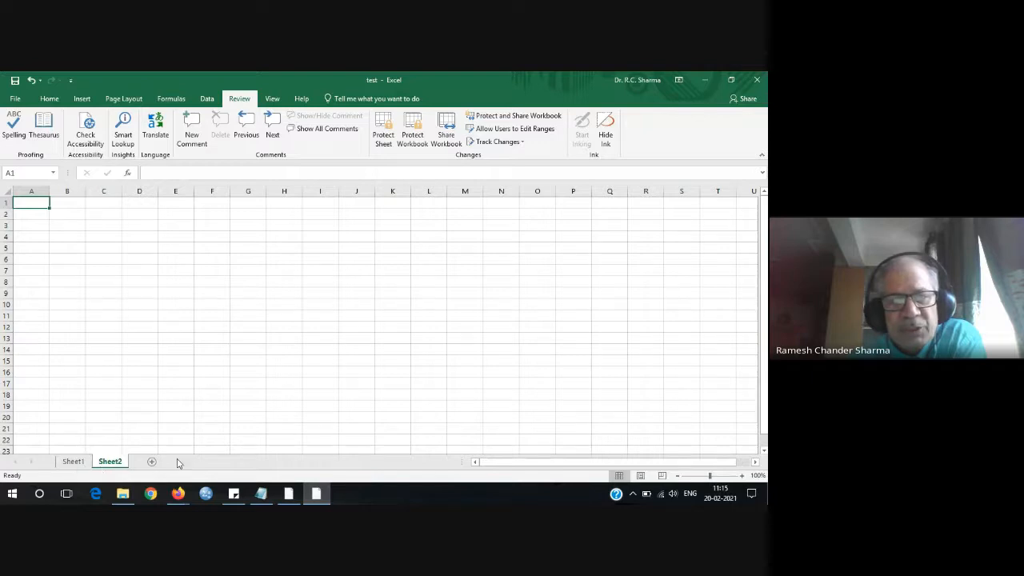
Rename Sheet1 to a person's first name and switch to Sheet2.
left_click(75, 464)
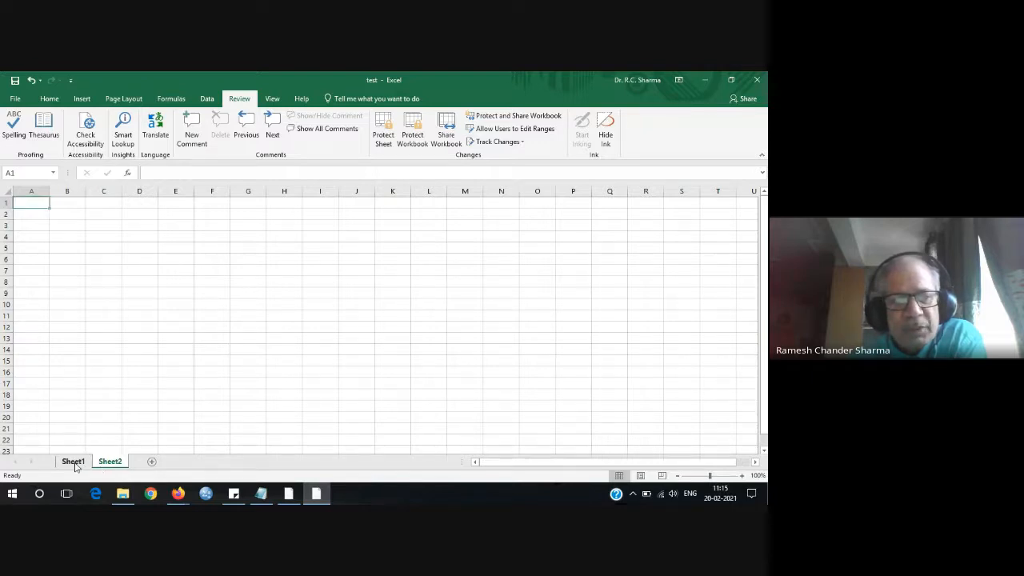
left_click(74, 463)
right_click(75, 466)
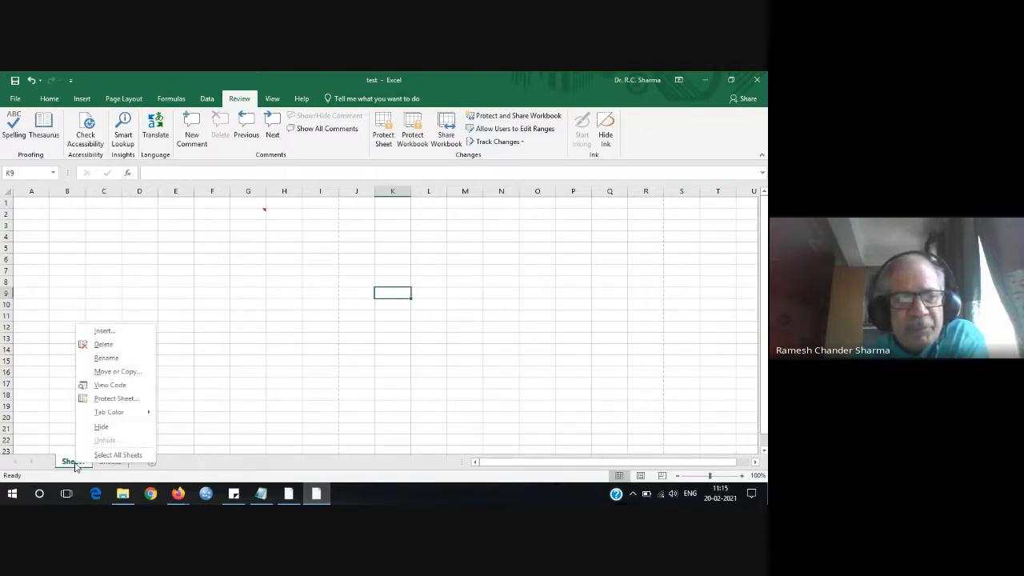
left_click(102, 358)
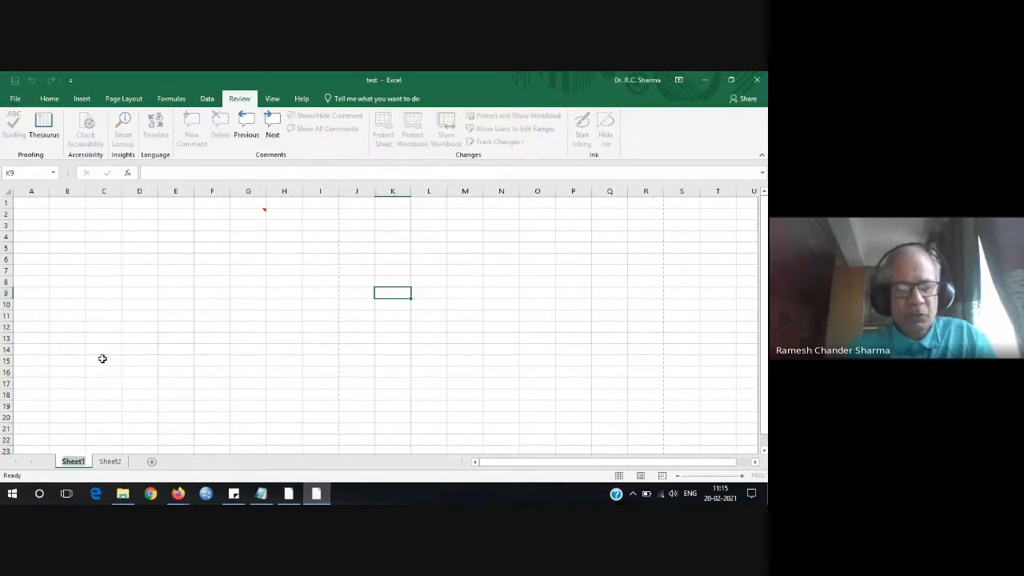
type("Suraj")
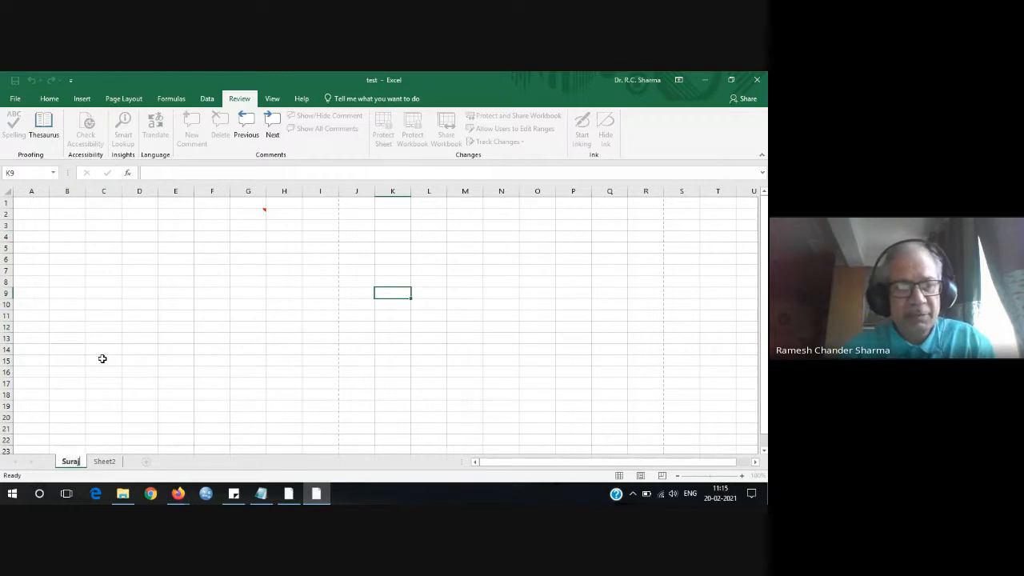
left_click(105, 462)
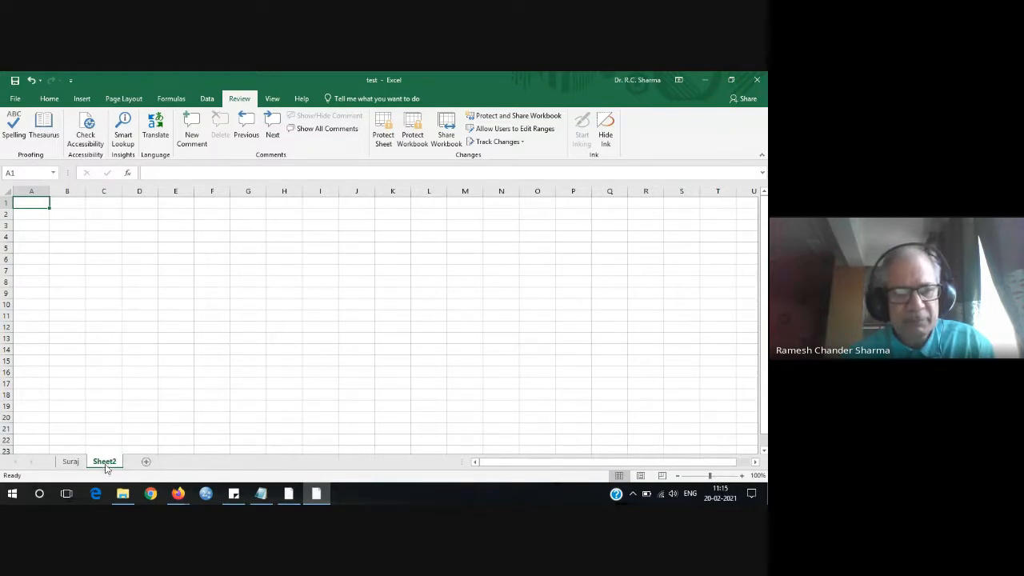
Rename Sheet2 to another person's first name, then revisit the first sheet and return.
right_click(107, 466)
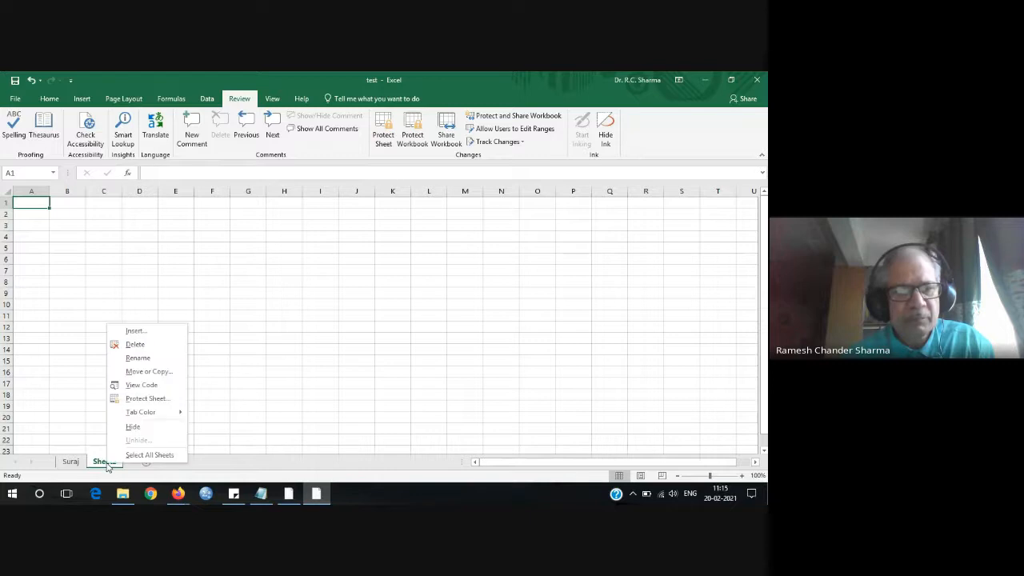
left_click(142, 356)
type("A")
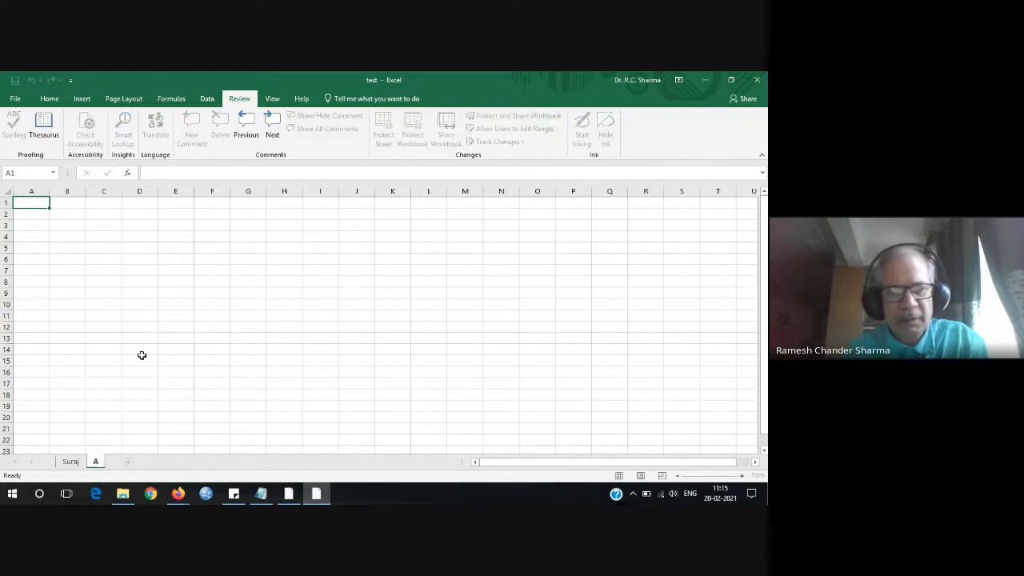
type("rish")
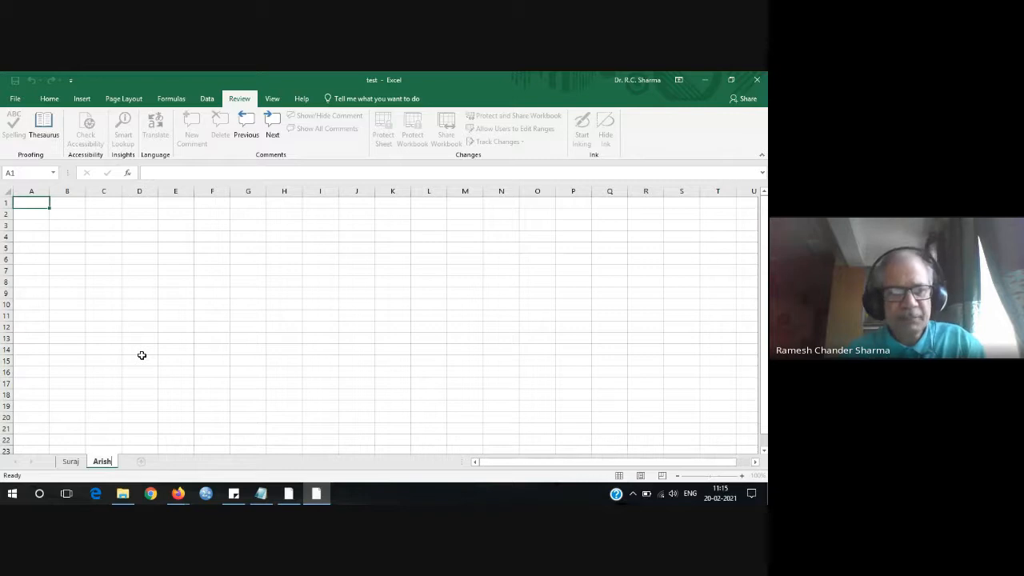
key("Return")
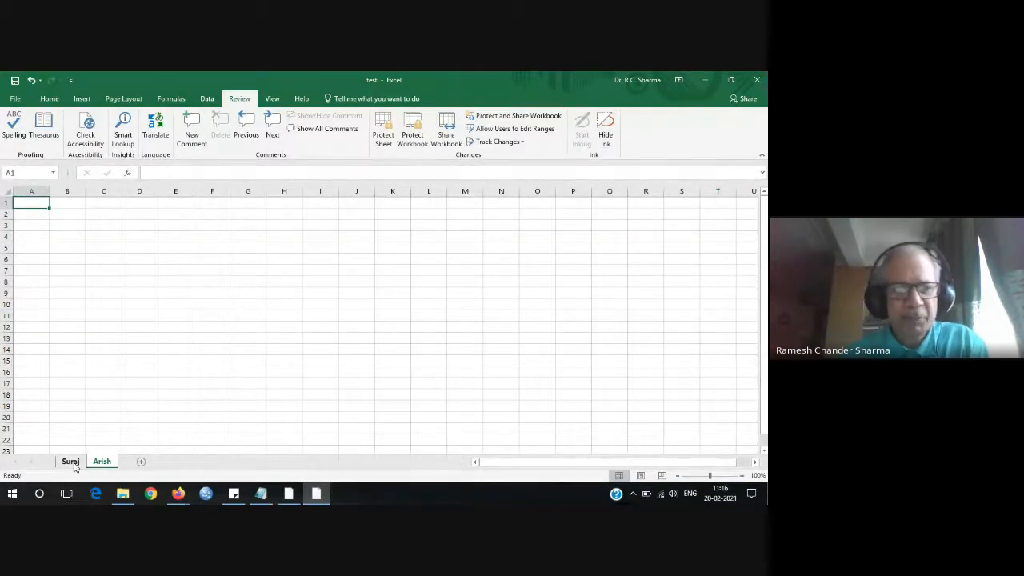
left_click(72, 464)
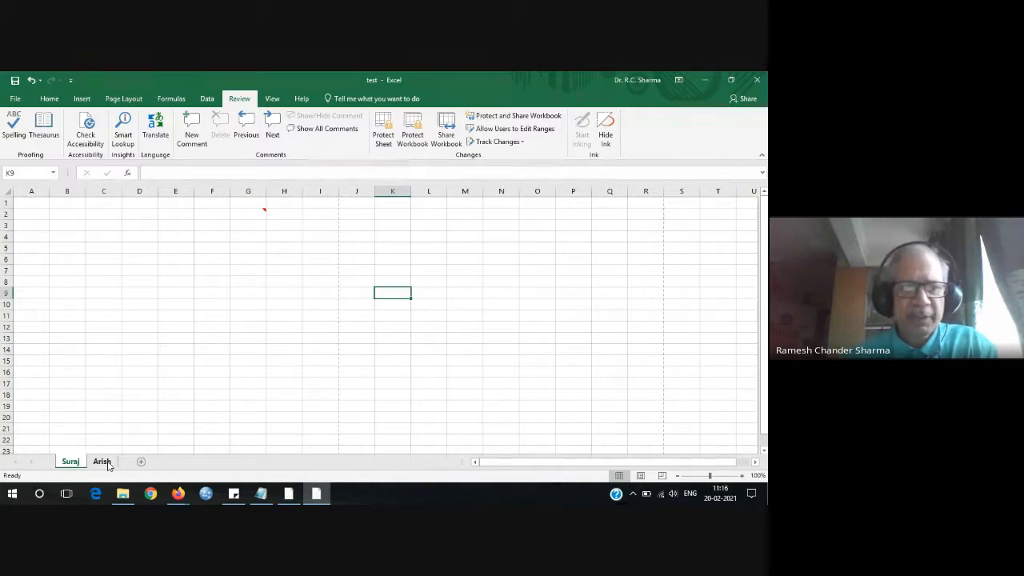
left_click(108, 462)
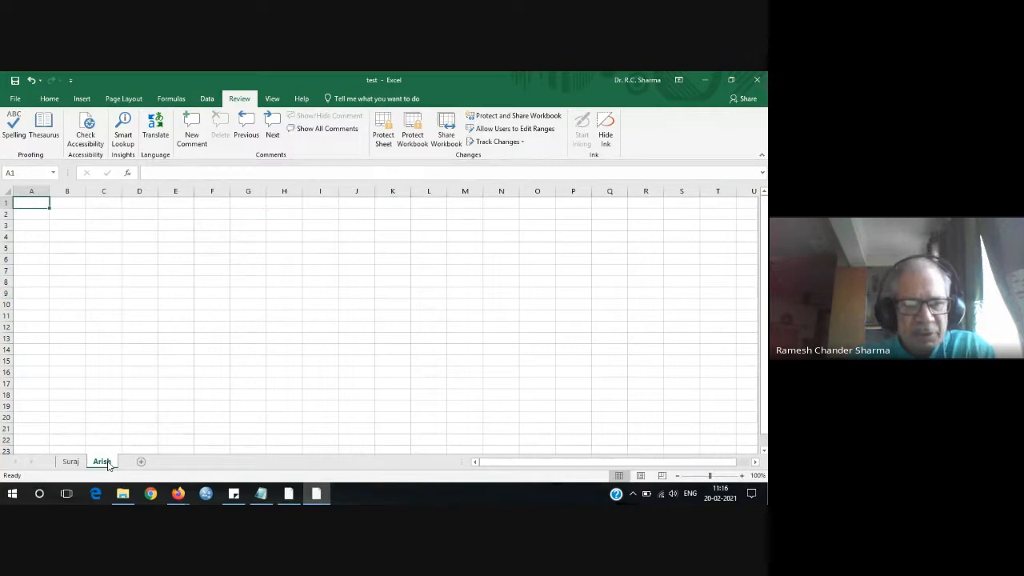
Give the second sheet's tab an Orange colour and return to the first sheet.
right_click(108, 464)
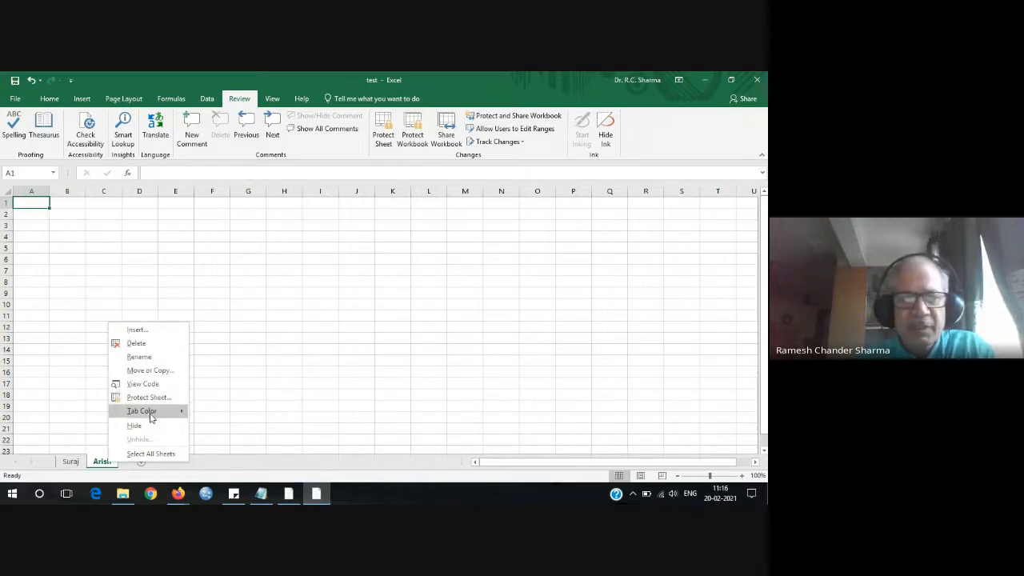
mouse_move(167, 413)
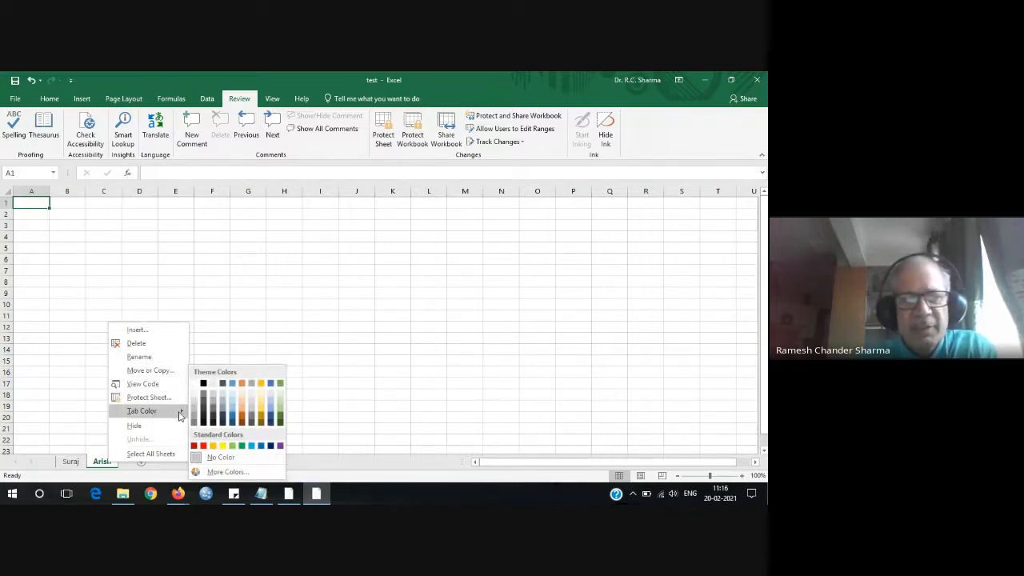
left_click(214, 445)
left_click(244, 385)
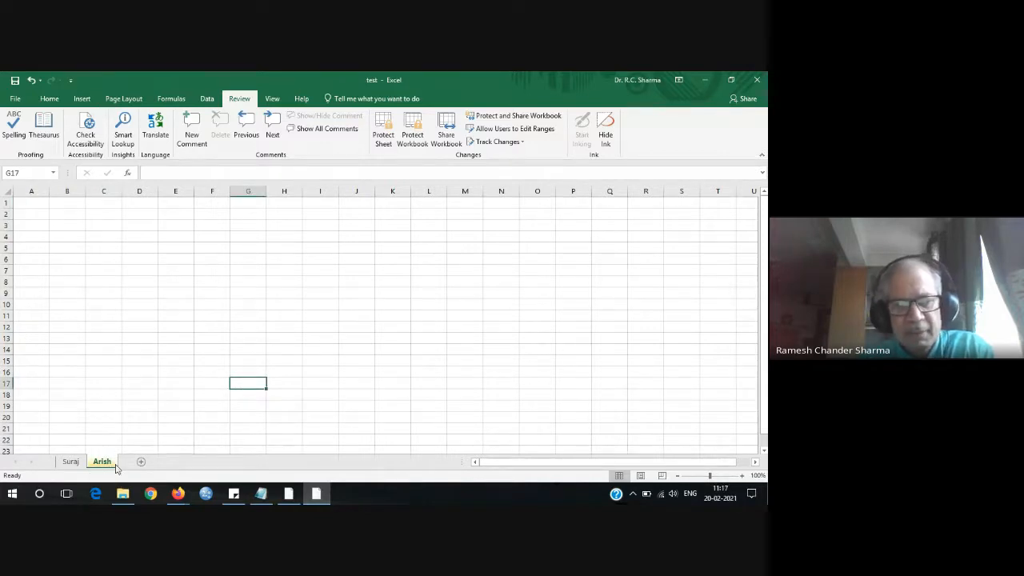
left_click(70, 463)
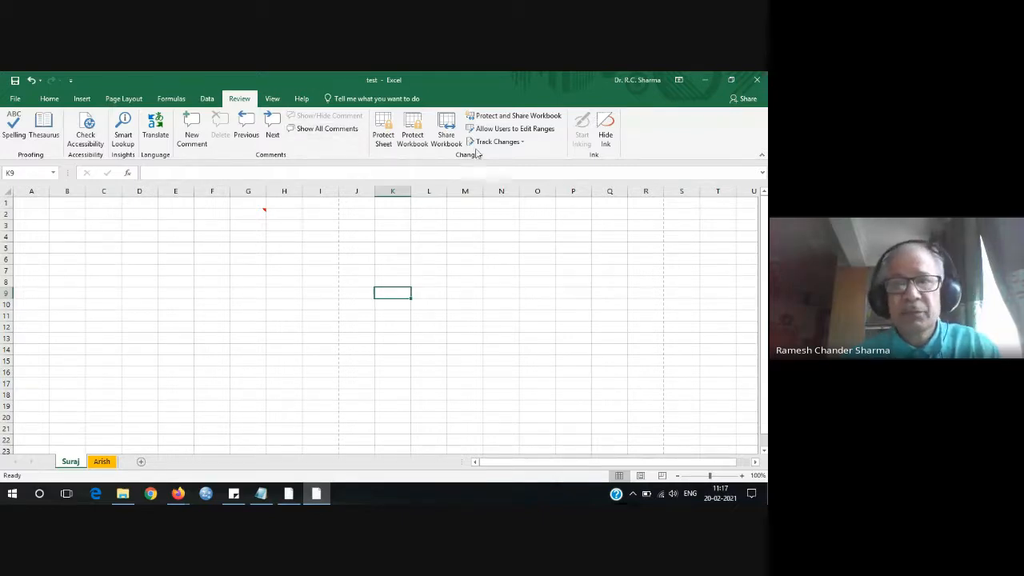
left_click(48, 100)
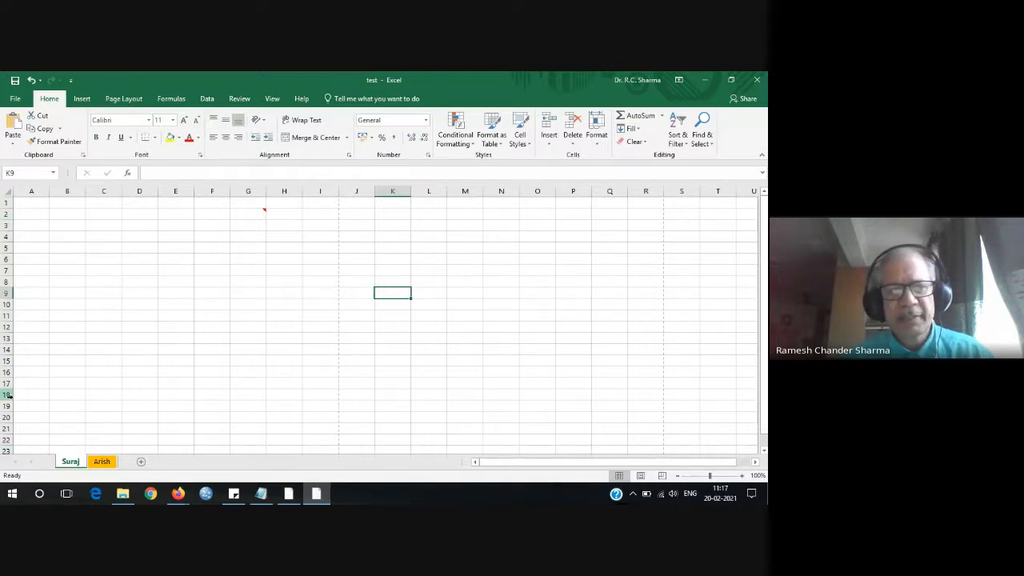
left_click(7, 203)
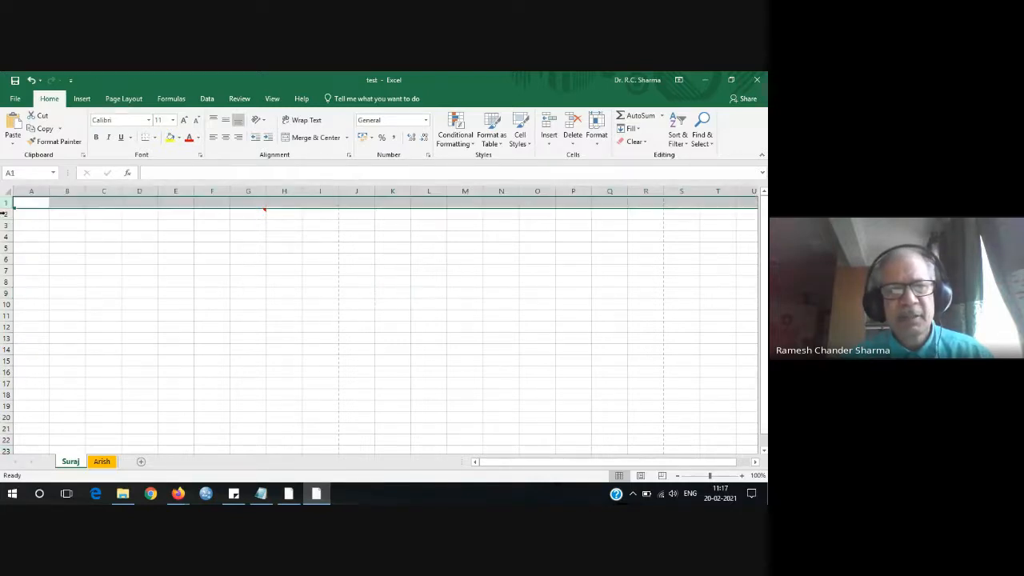
left_click(6, 225)
left_click(8, 270)
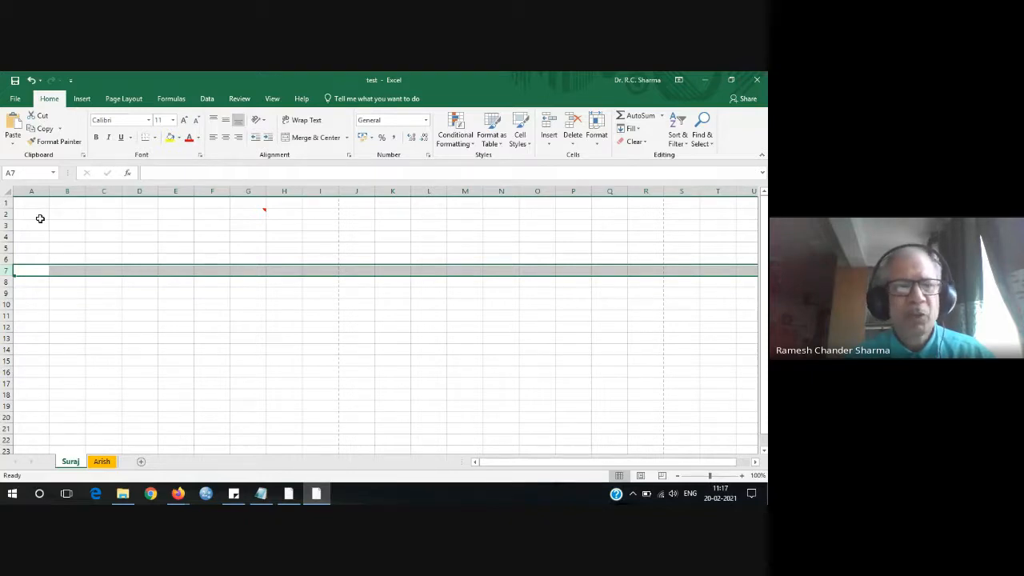
left_click(37, 190)
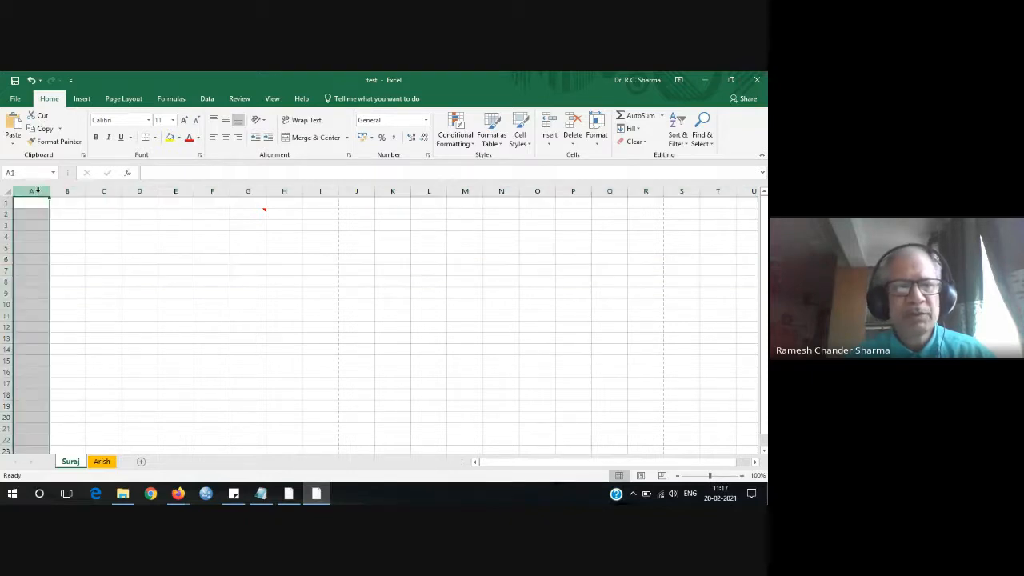
left_click(141, 191)
left_click(249, 192)
left_click(283, 192)
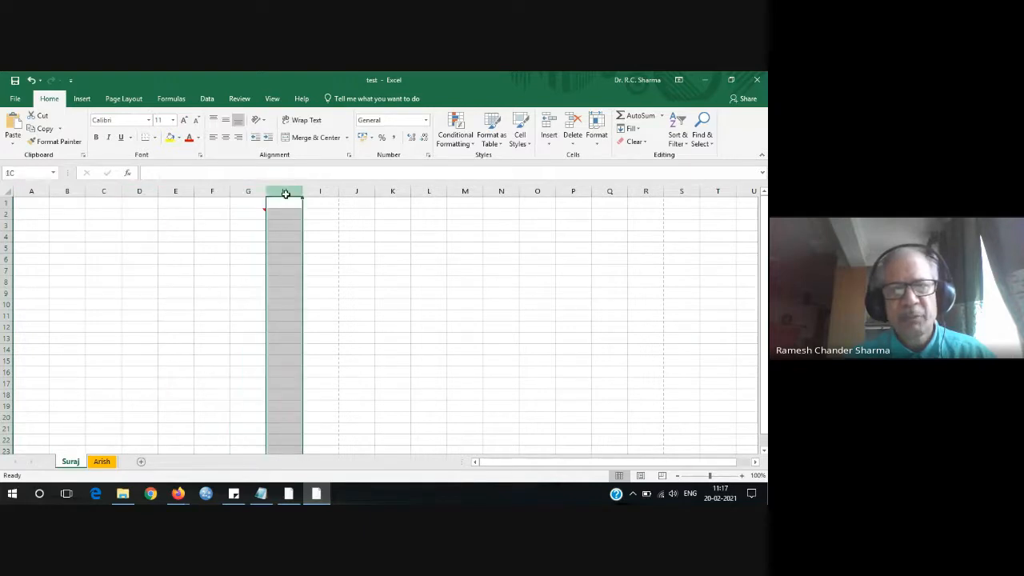
left_click(394, 192)
left_click(465, 192)
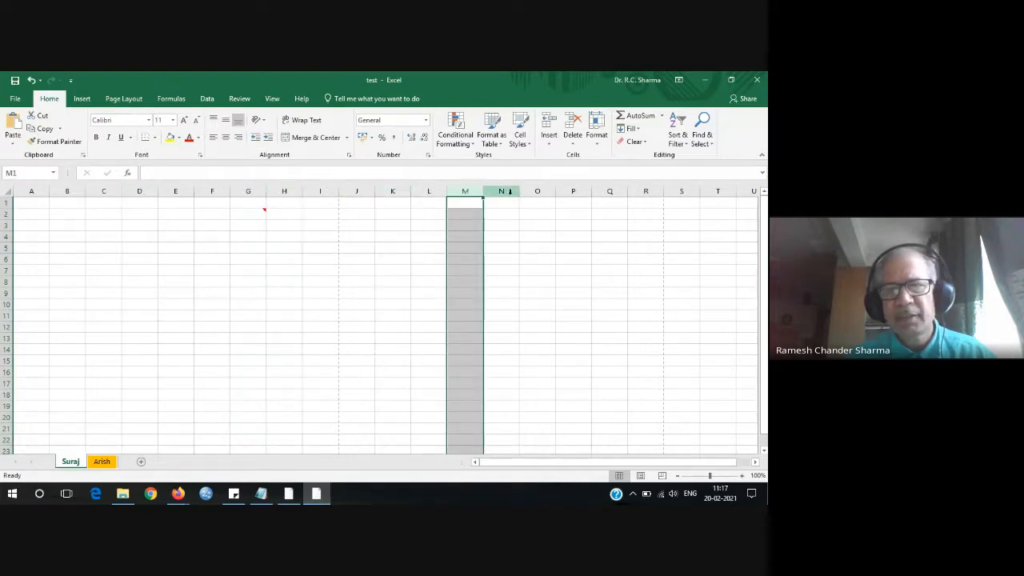
left_click(504, 192)
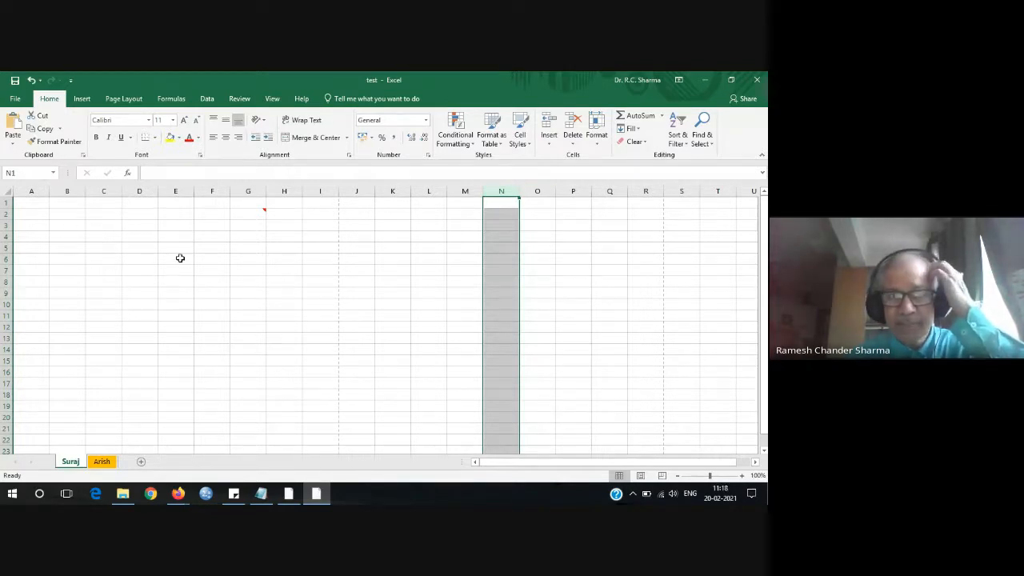
left_click(178, 259)
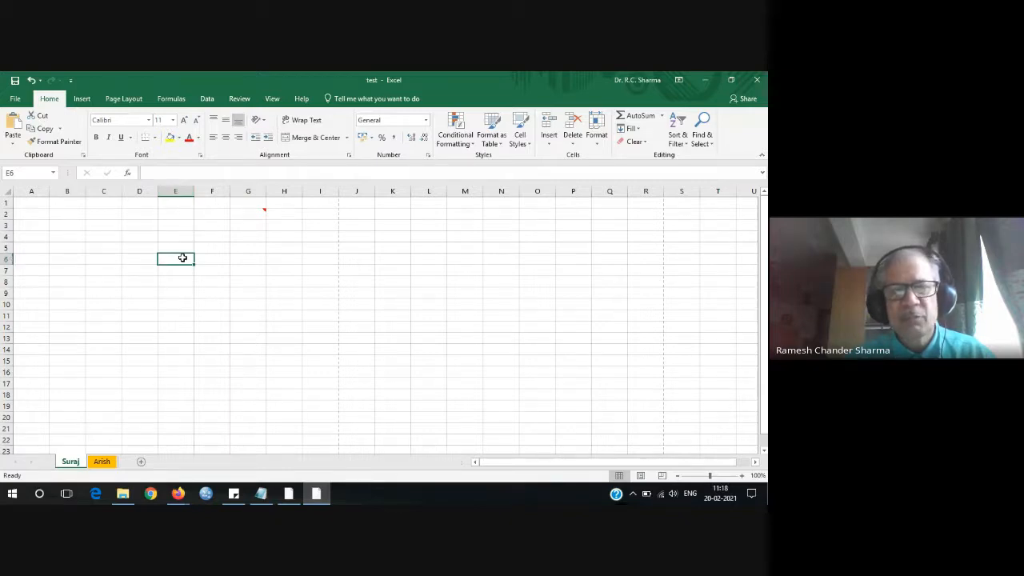
Enter 'Cell' in E6 and give it a yellow fill.
type("C")
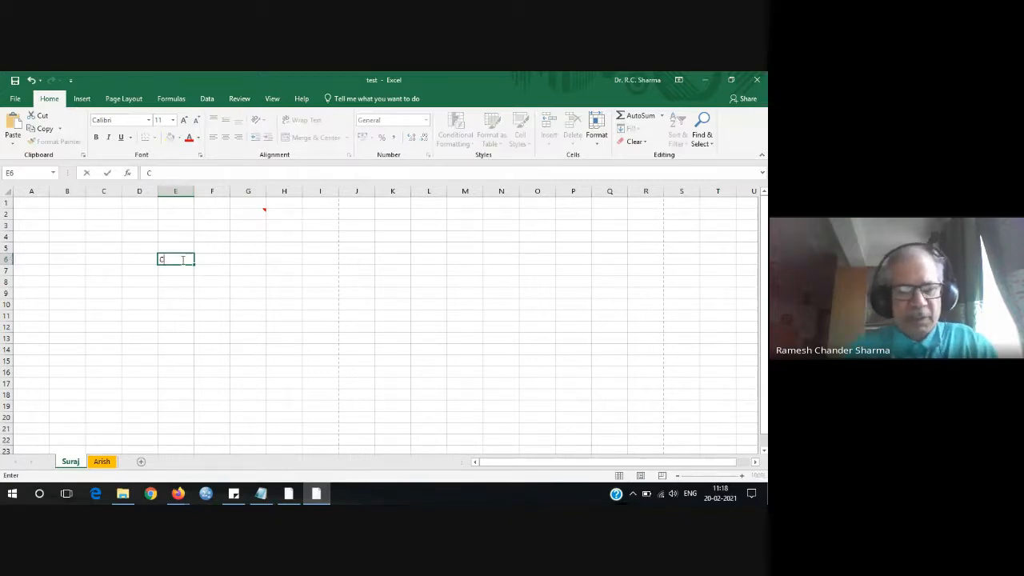
type("ell")
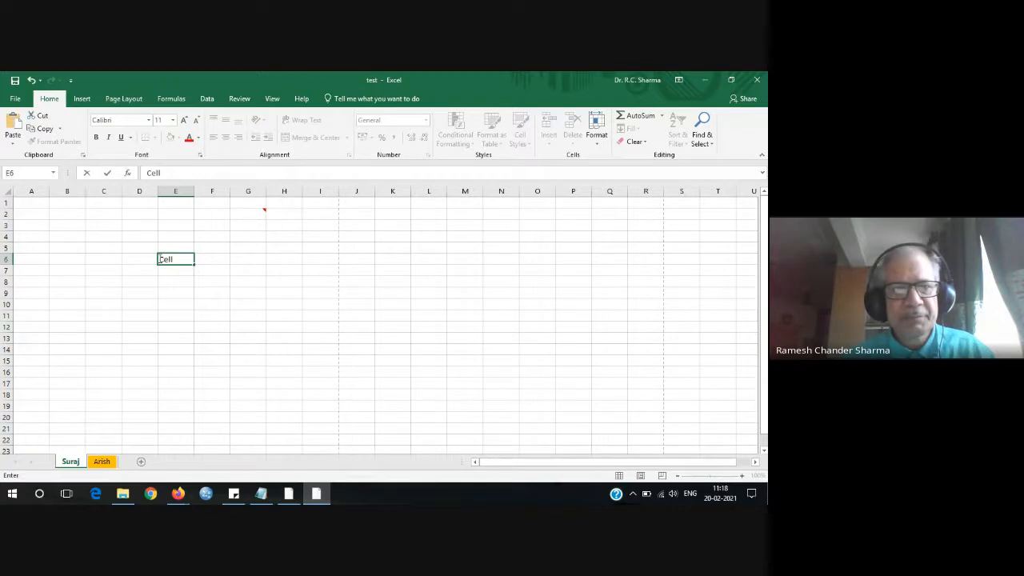
right_click(179, 258)
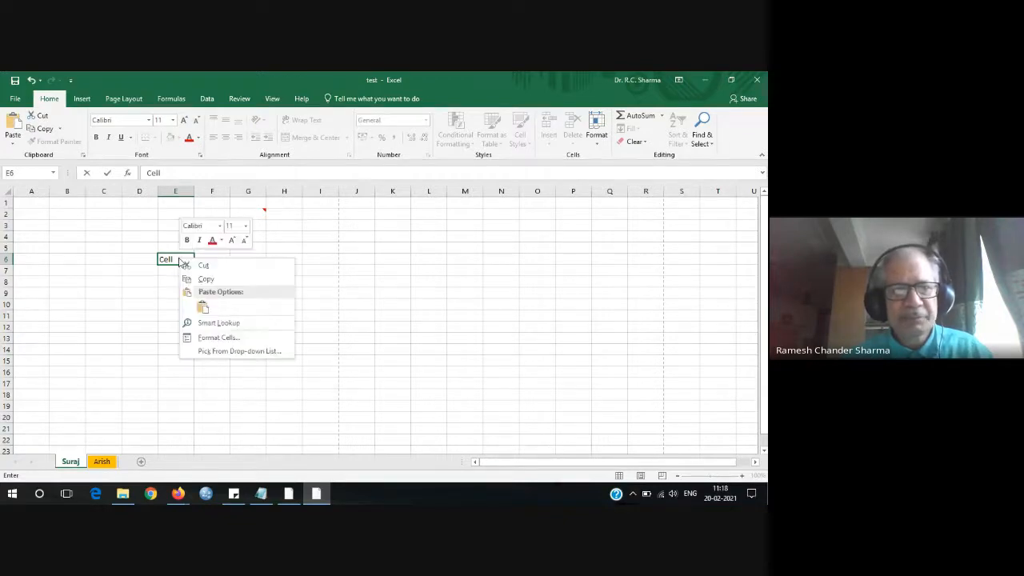
left_click(212, 240)
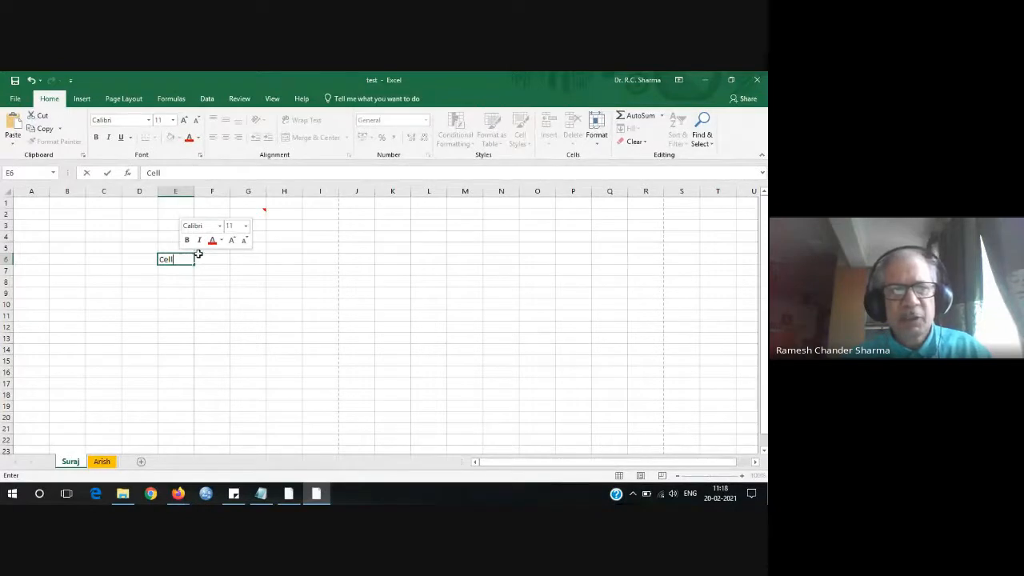
left_click(211, 268)
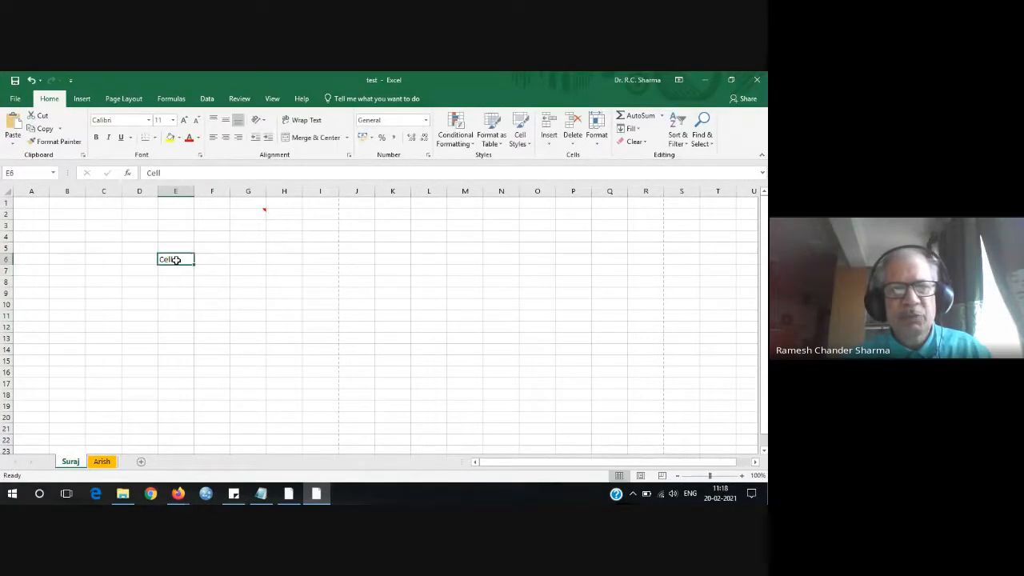
left_click(170, 138)
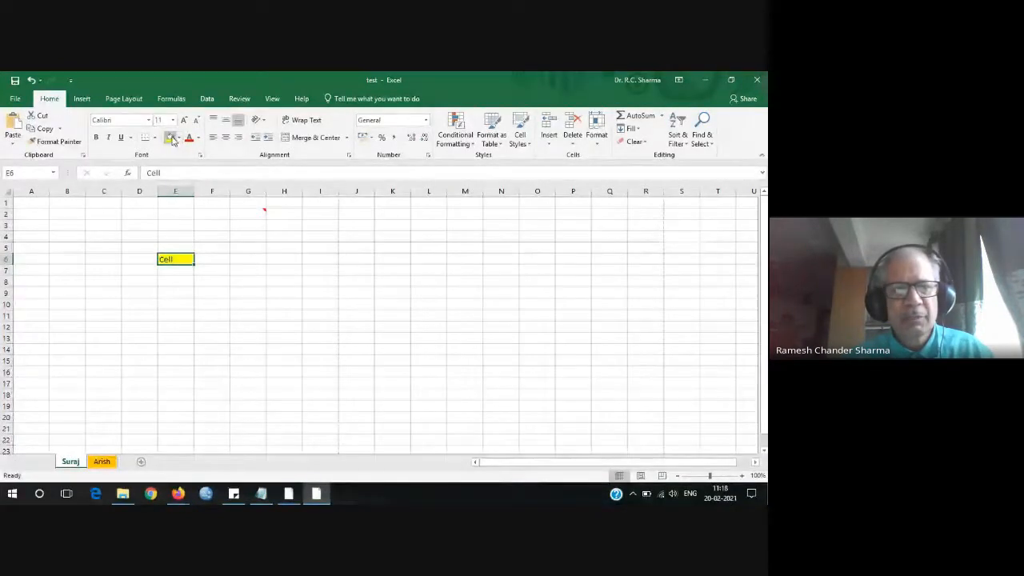
left_click(220, 247)
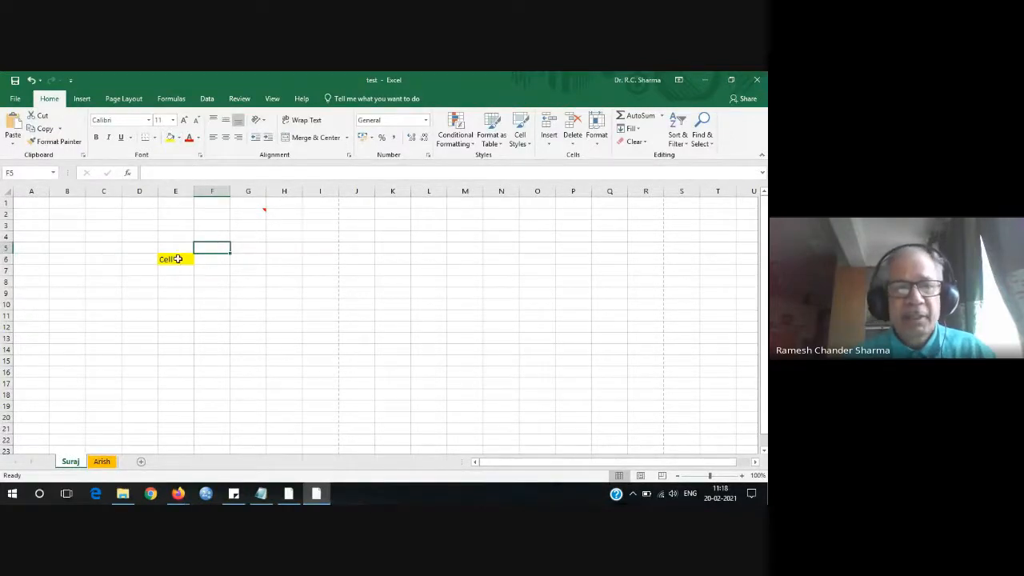
Select E6, column E and row 6, then column G, row 6 and cell G6.
left_click(174, 260)
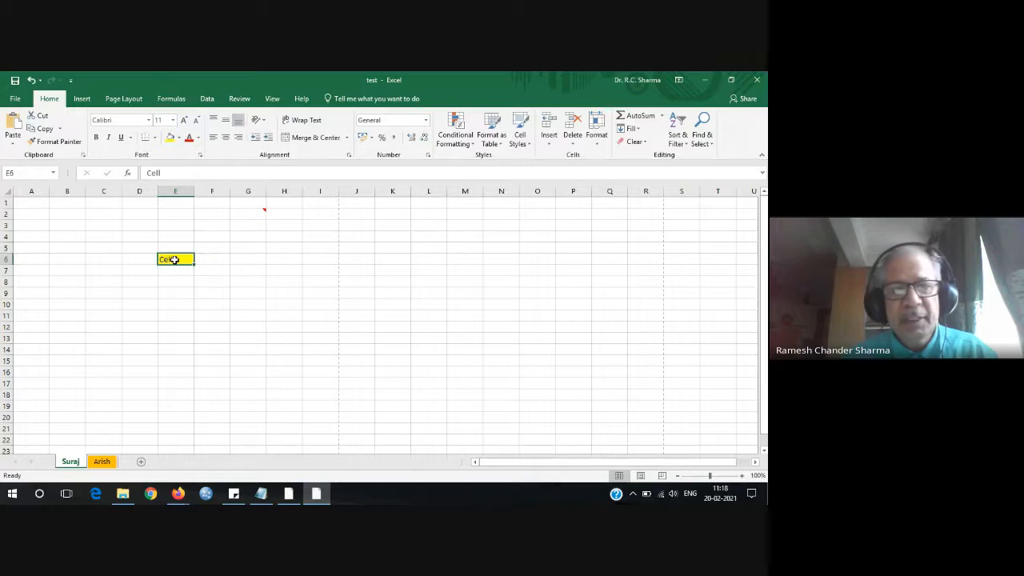
left_click(20, 172)
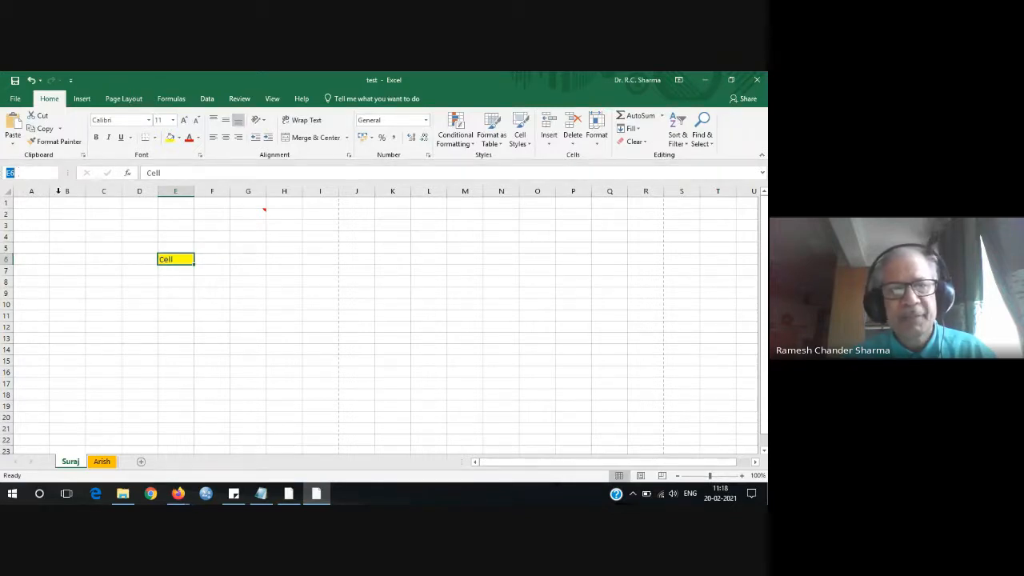
left_click(174, 191)
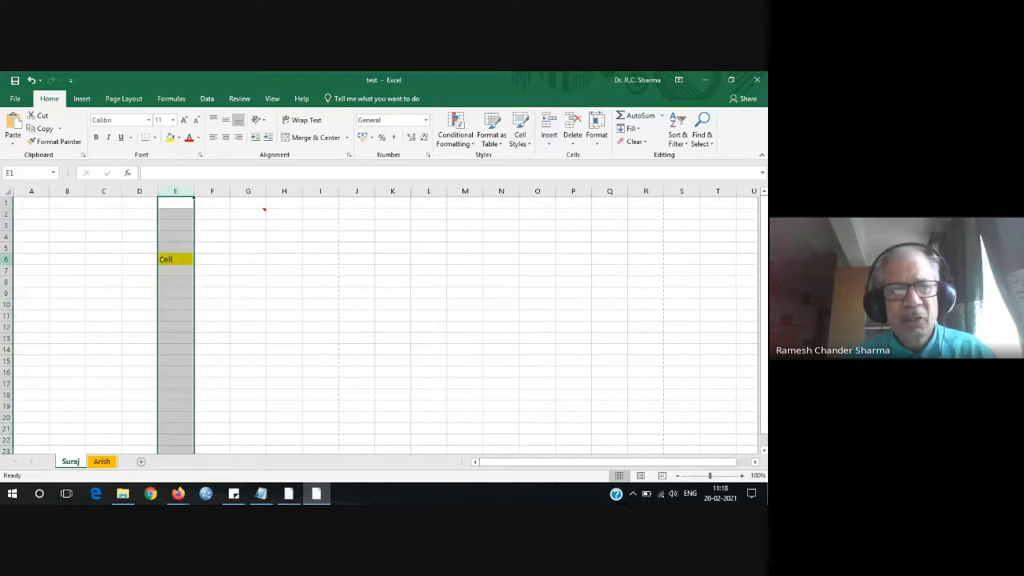
left_click(10, 259)
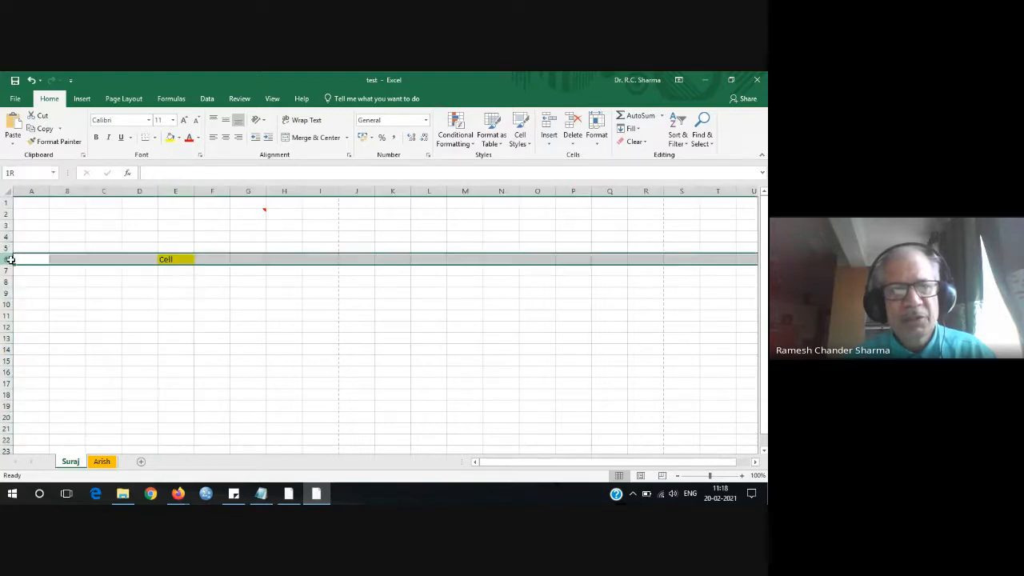
left_click(178, 259)
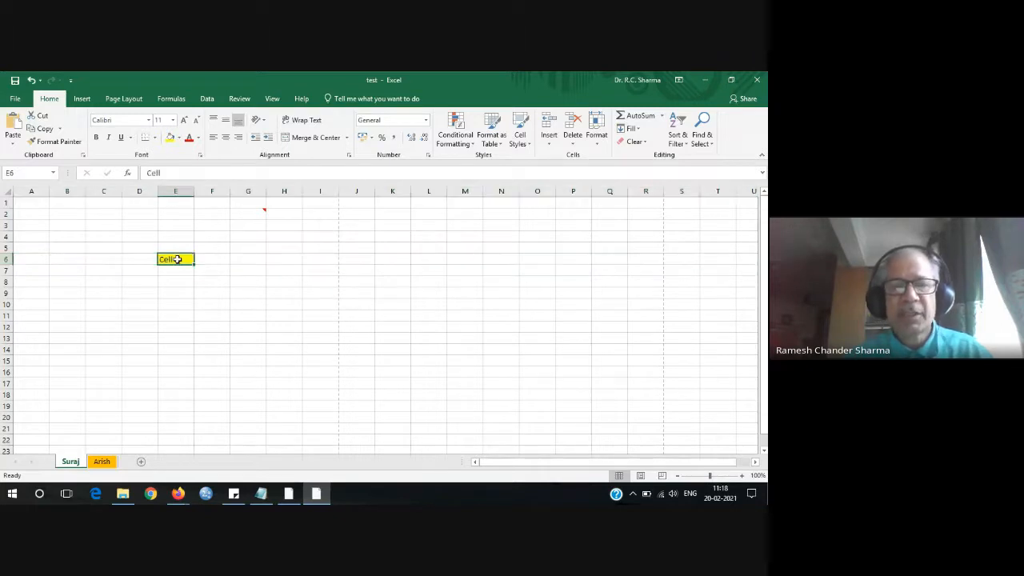
left_click(253, 260)
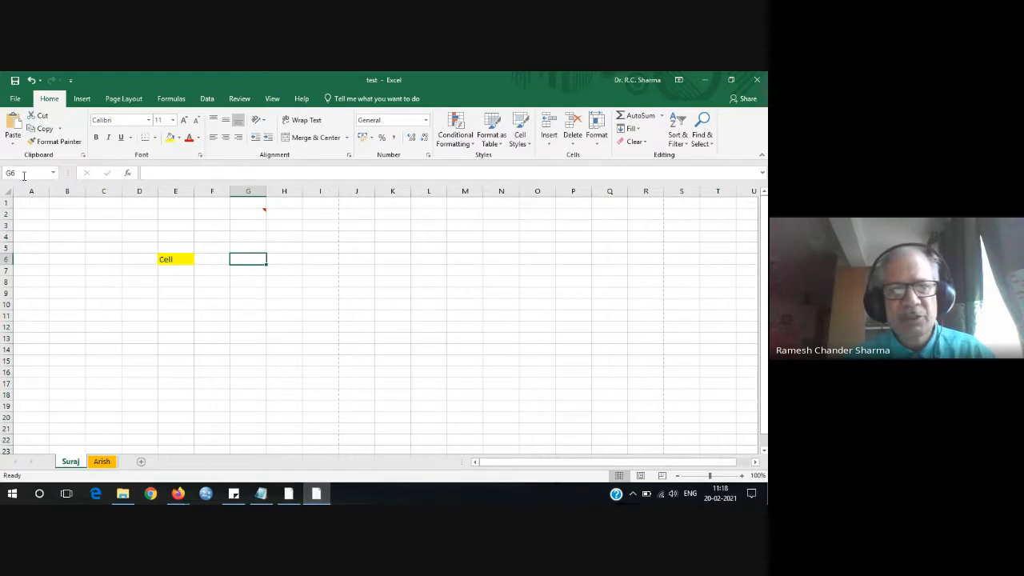
left_click(256, 191)
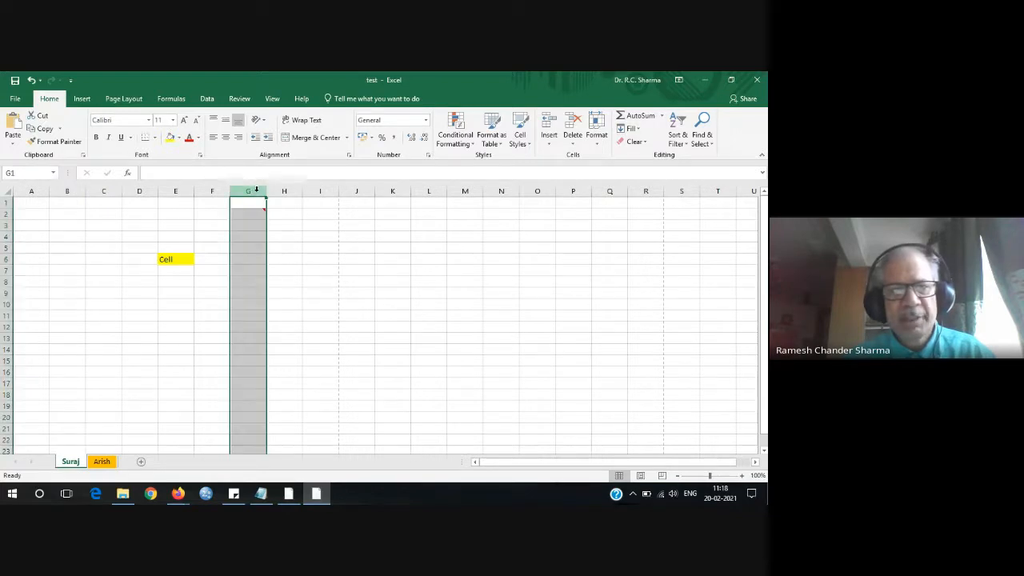
left_click(6, 259)
left_click(239, 260)
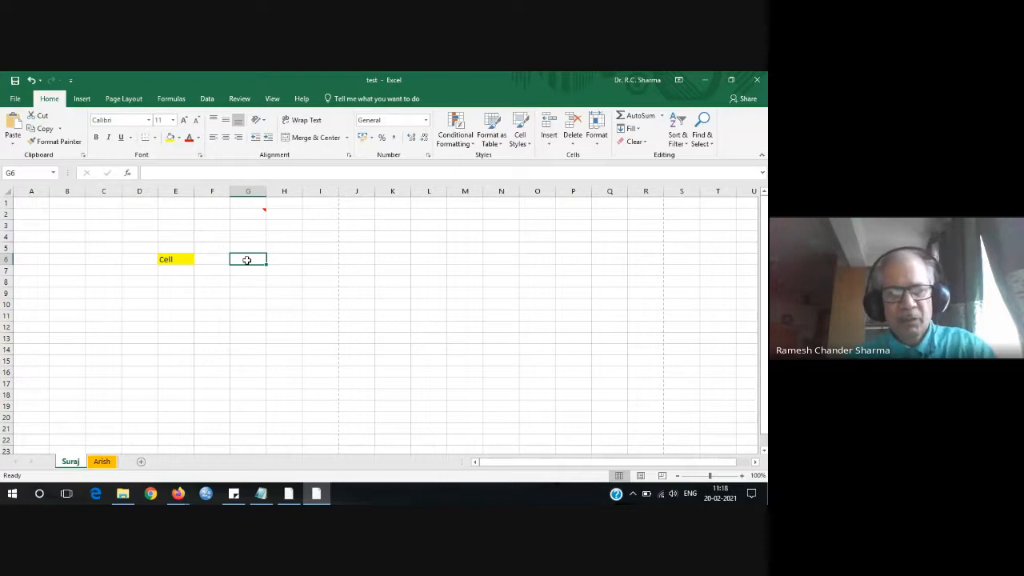
Enter 44 in G6, select column G and row 6, then make D10 active.
type("44")
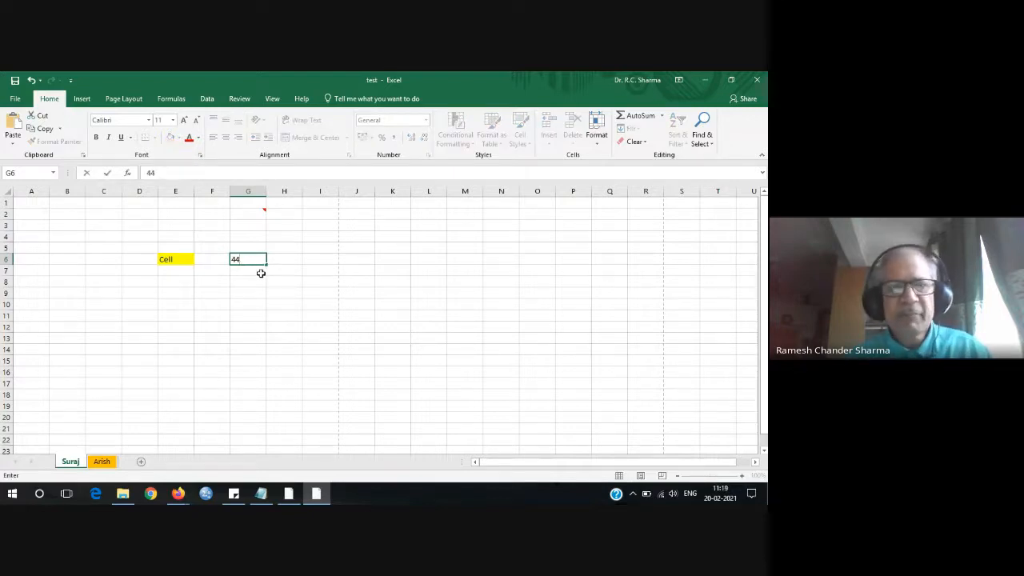
left_click(255, 191)
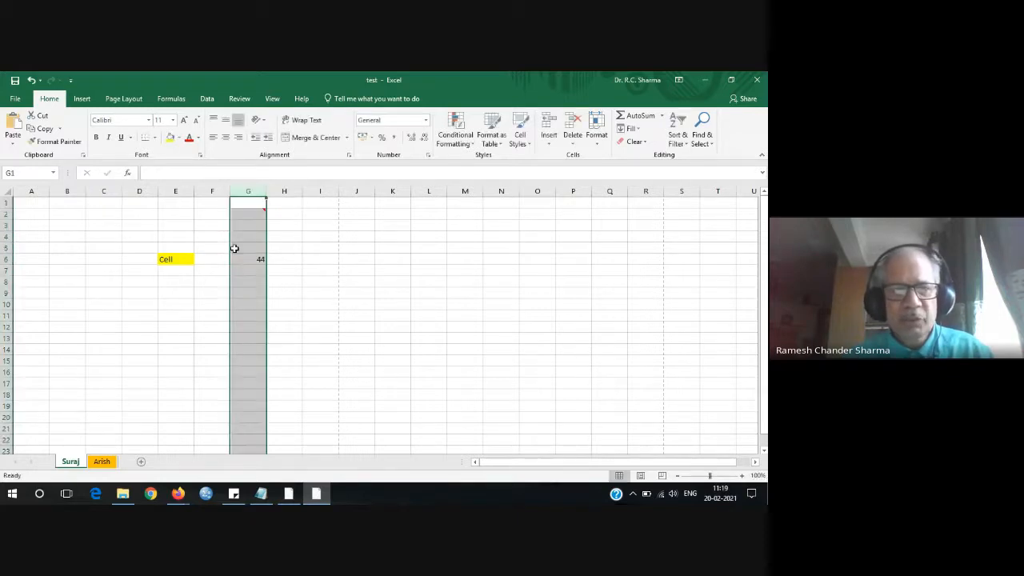
left_click(6, 259)
left_click(145, 300)
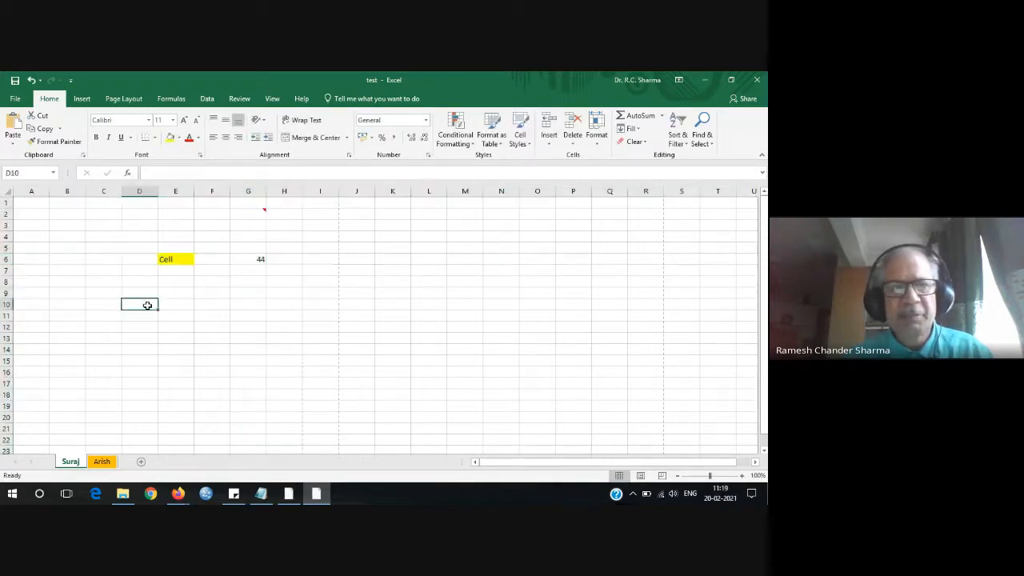
left_click(23, 172)
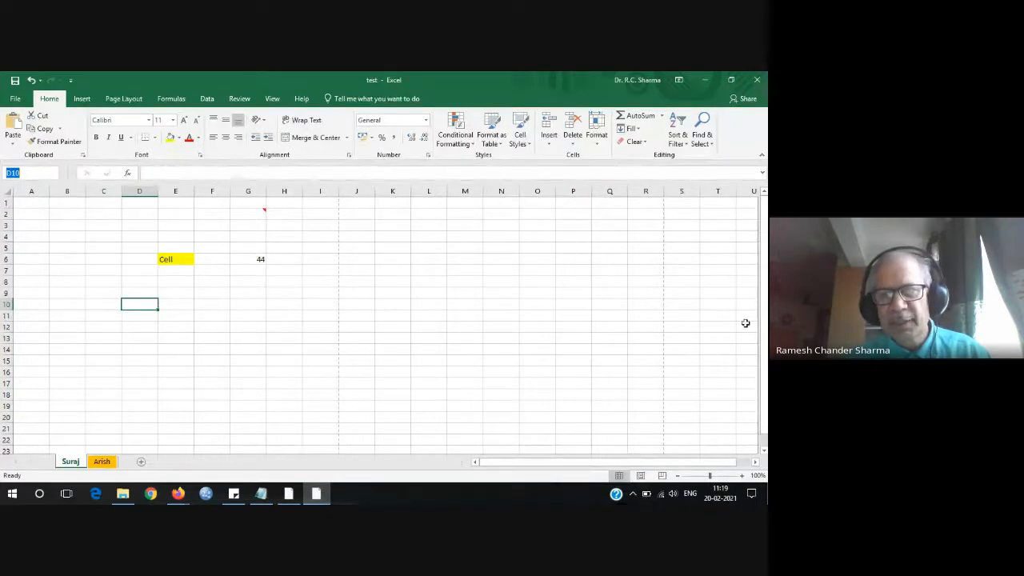
left_click_drag(762, 320, 762, 324)
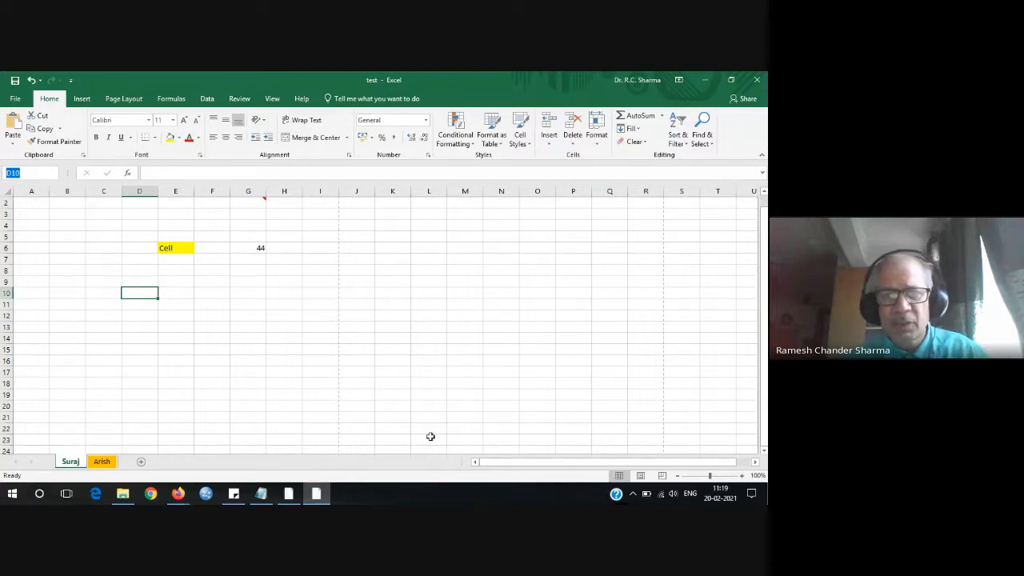
left_click_drag(543, 463, 659, 453)
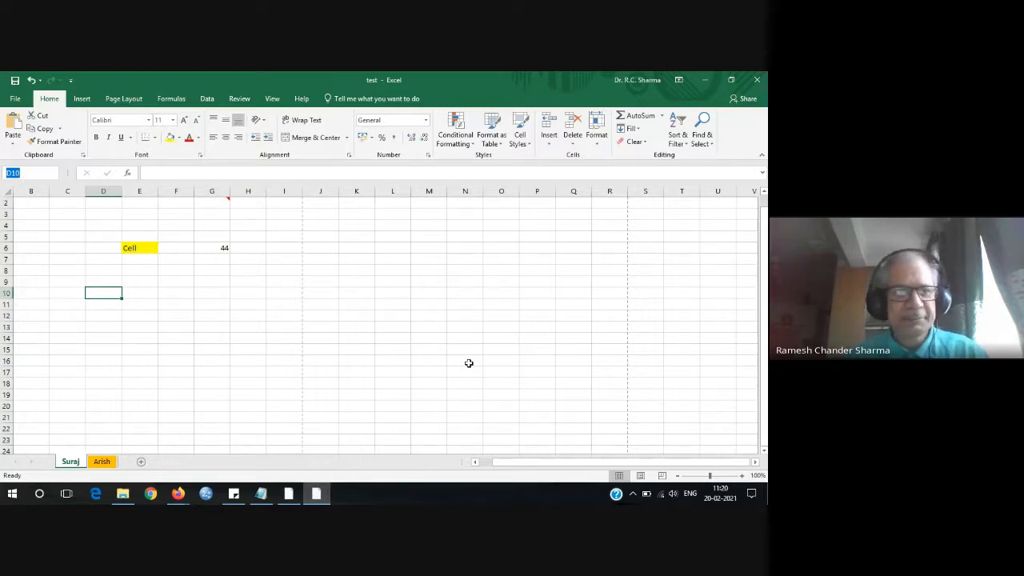
left_click(35, 207)
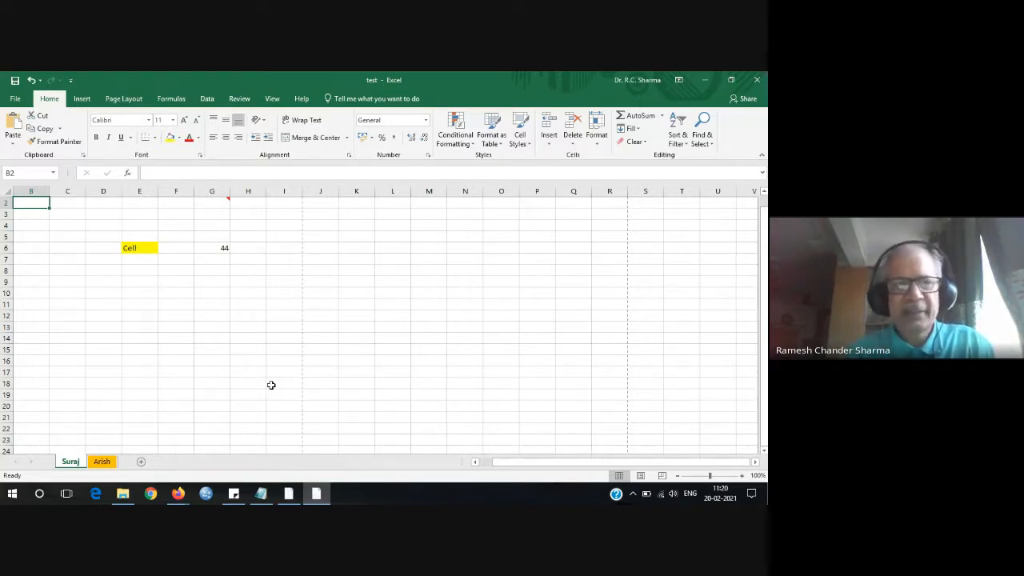
Type the headings Sr No, Name, Roll No and Subject into B2 through E2.
type("Sr")
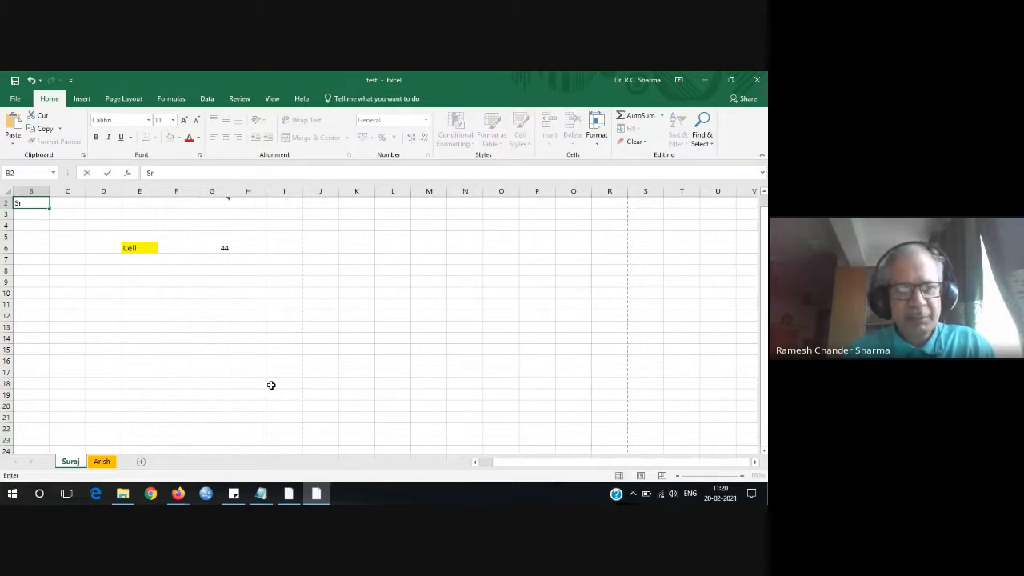
type(" No")
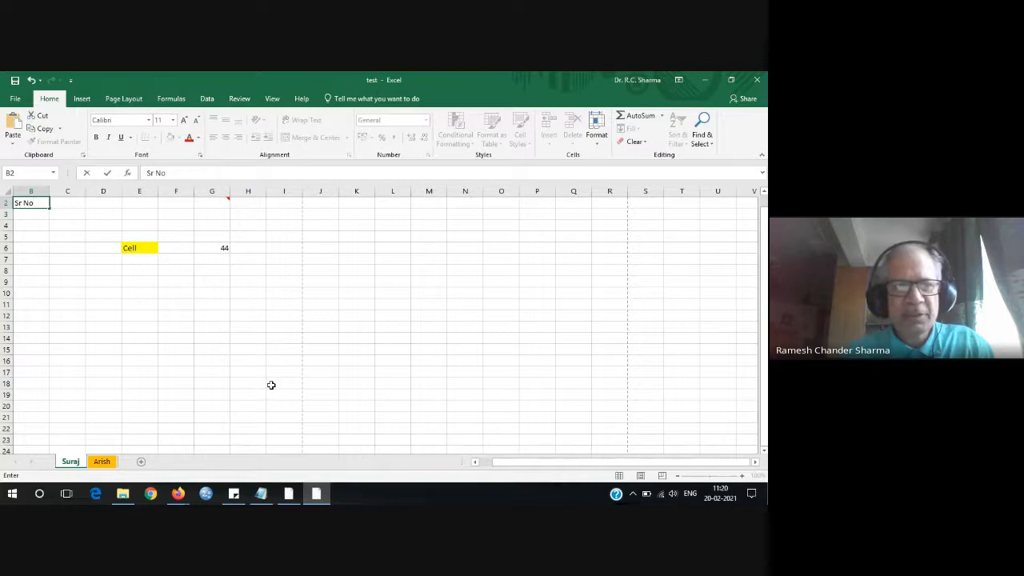
key("Tab")
type("Name")
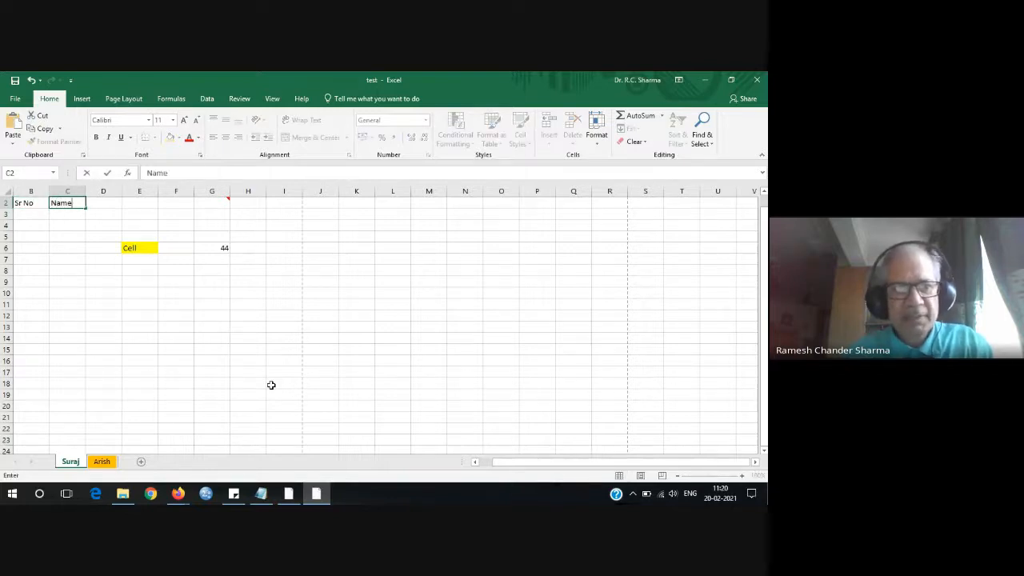
key("Tab")
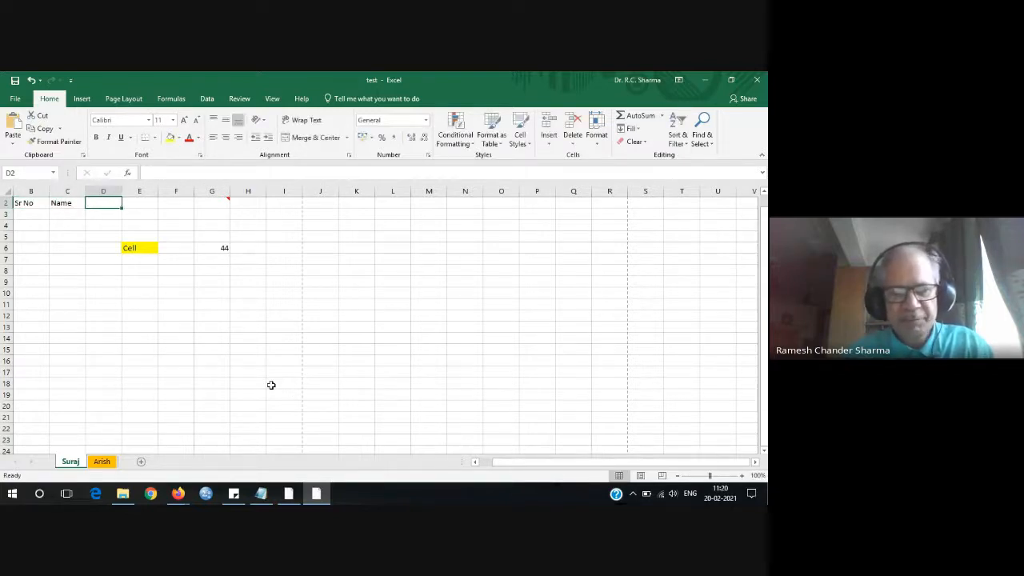
type("Rohi")
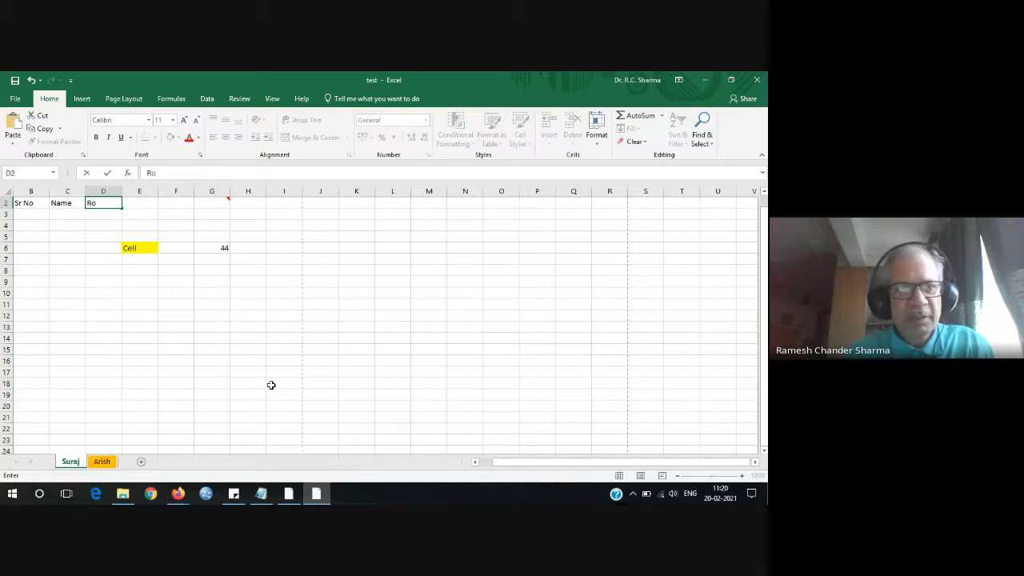
key("BackSpace")
key("BackSpace")
type("l")
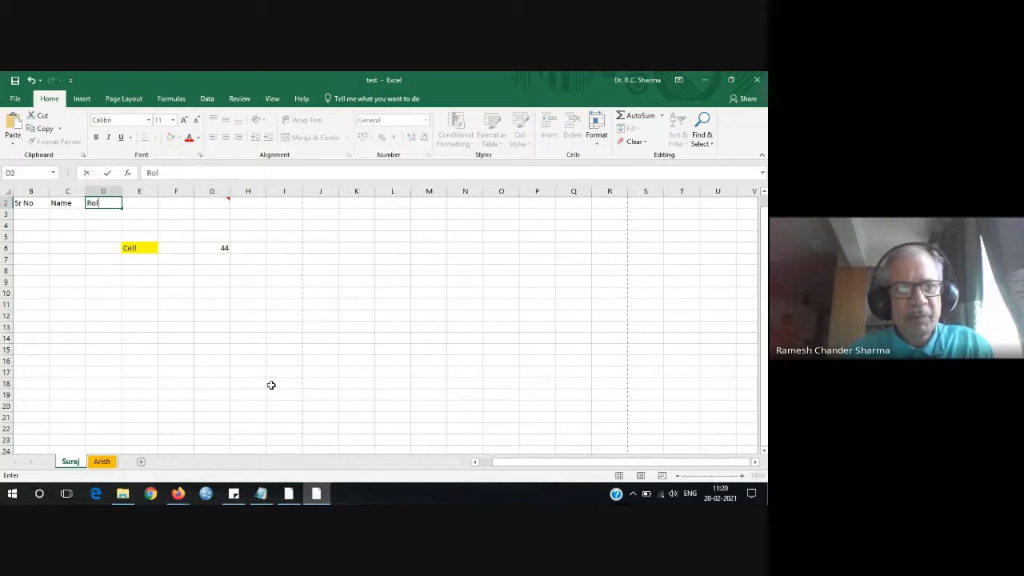
type("l No")
key("Tab")
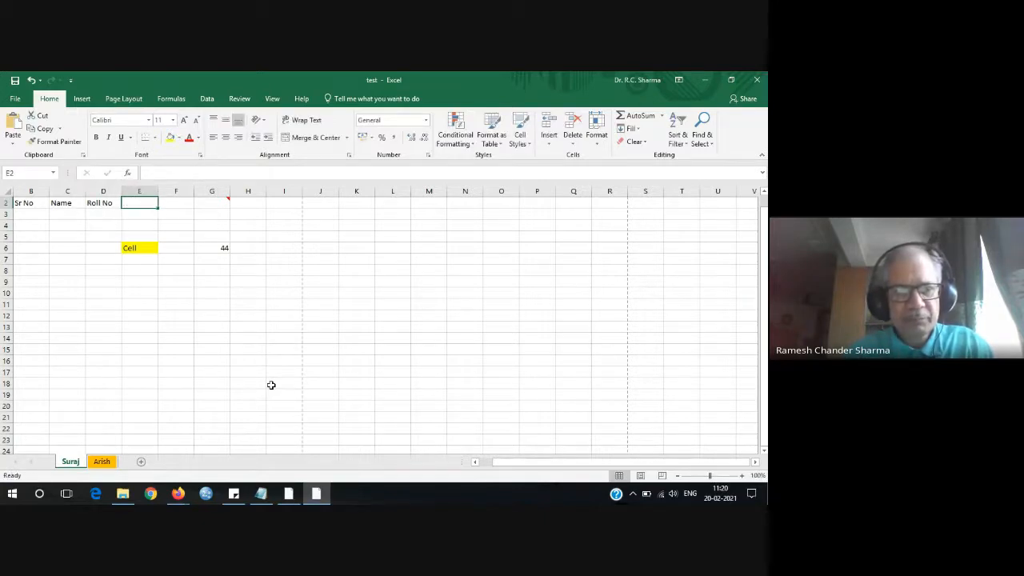
type("Subjet")
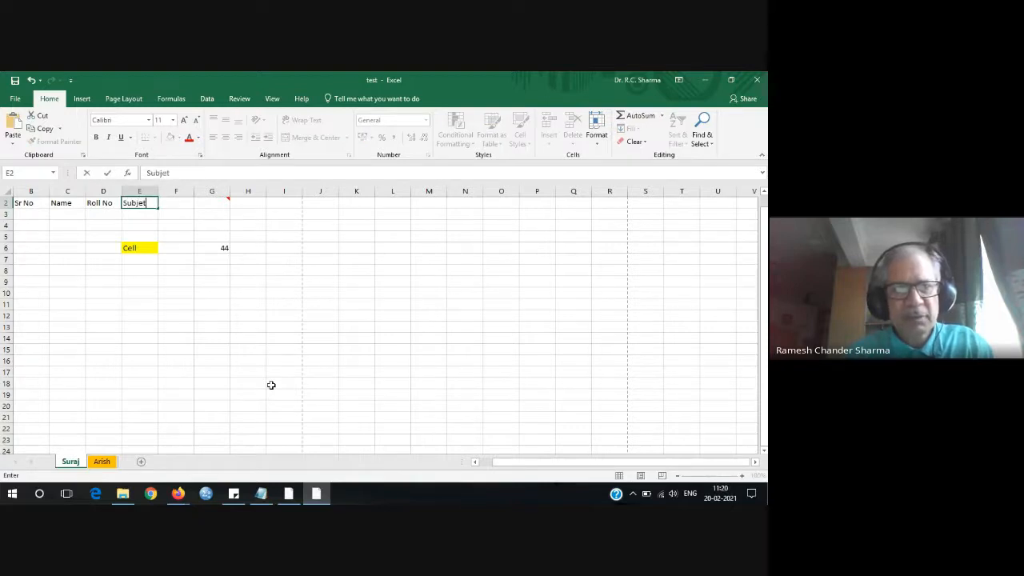
key("BackSpace")
type("ct")
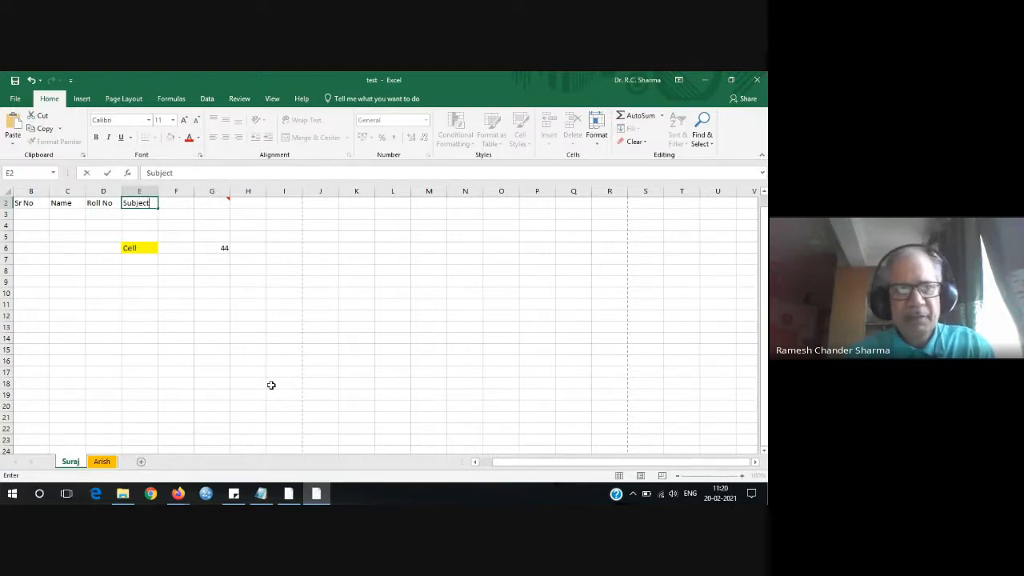
left_click(224, 306)
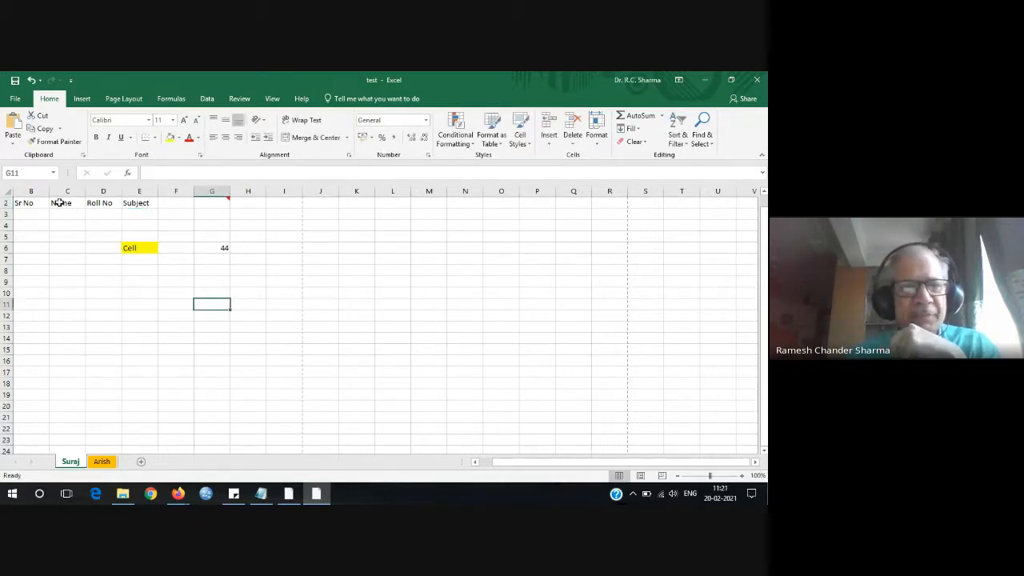
Enter serial numbers 1 and 2 in B3 and B4.
left_click(27, 214)
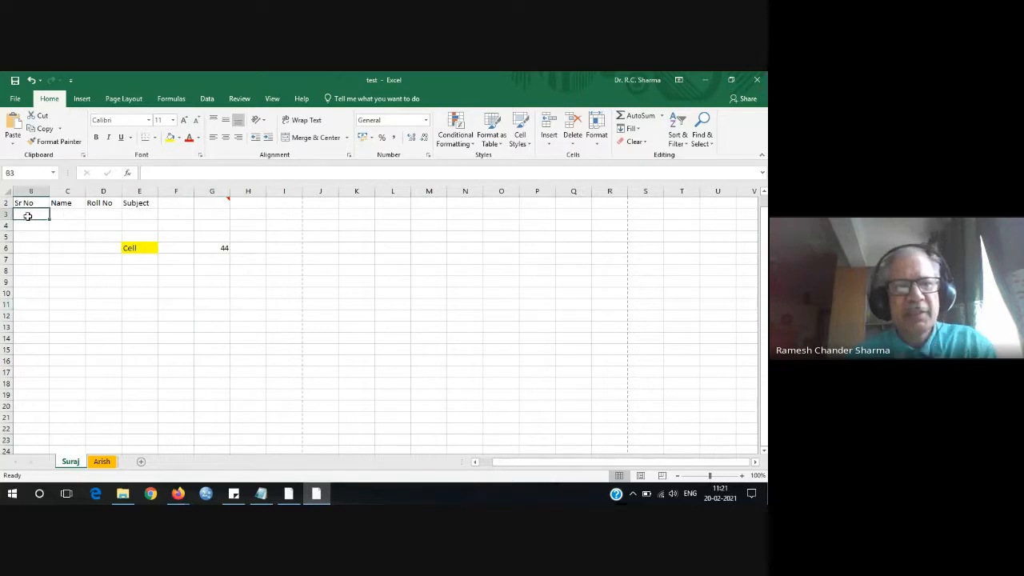
type("1")
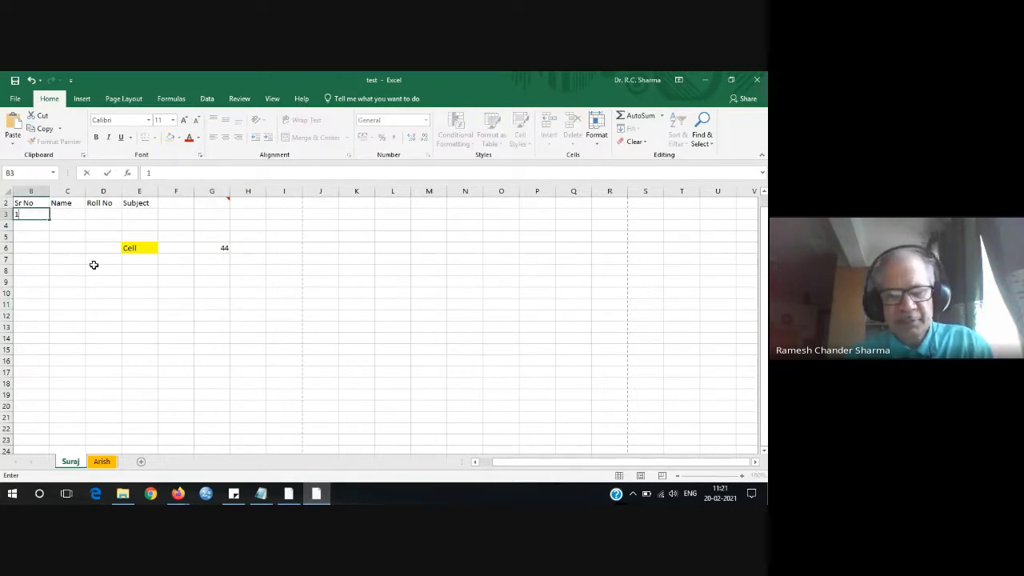
key("Return")
type("2")
key("Return")
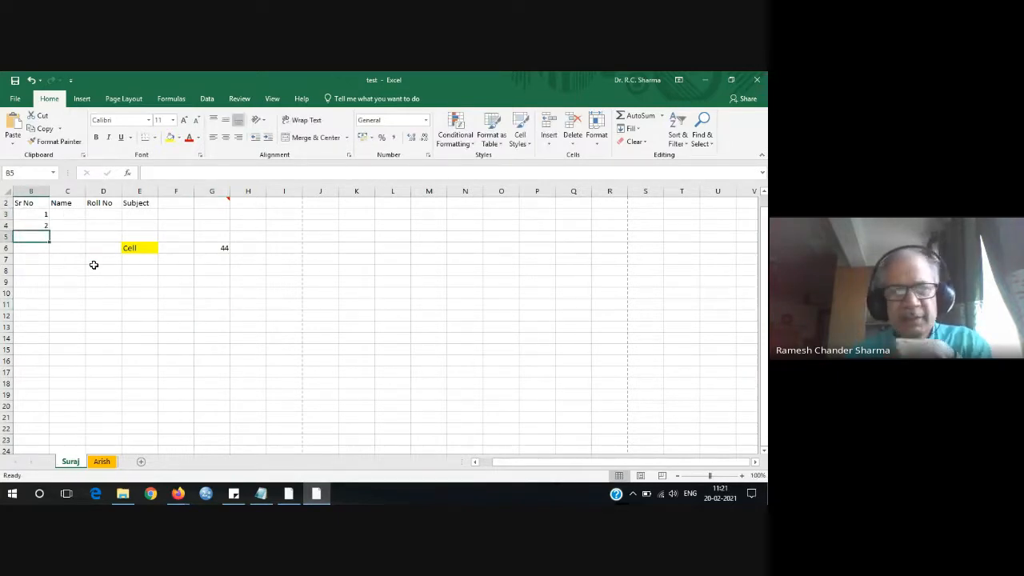
Type the student's full name into C3, then return to C3.
left_click(76, 215)
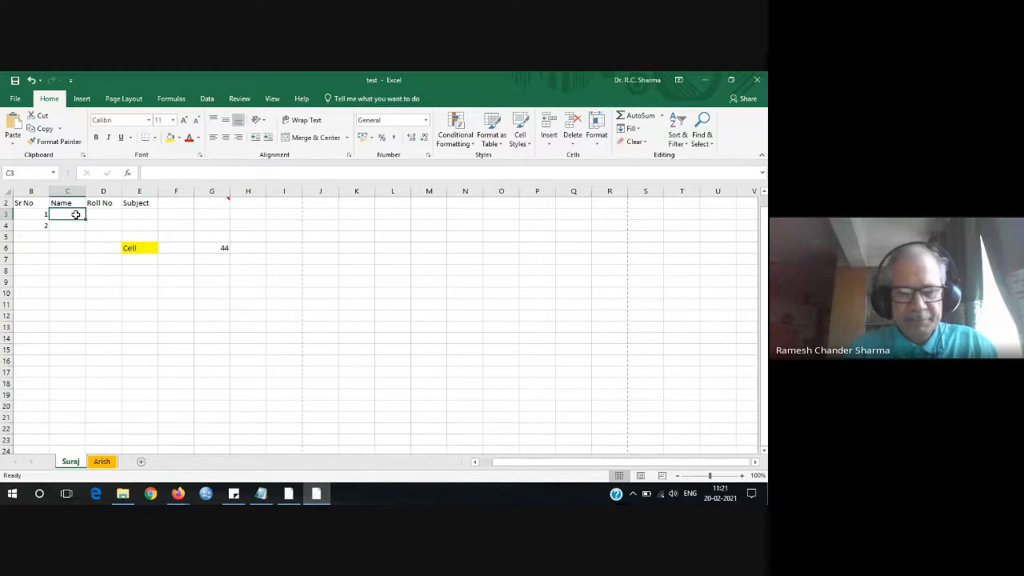
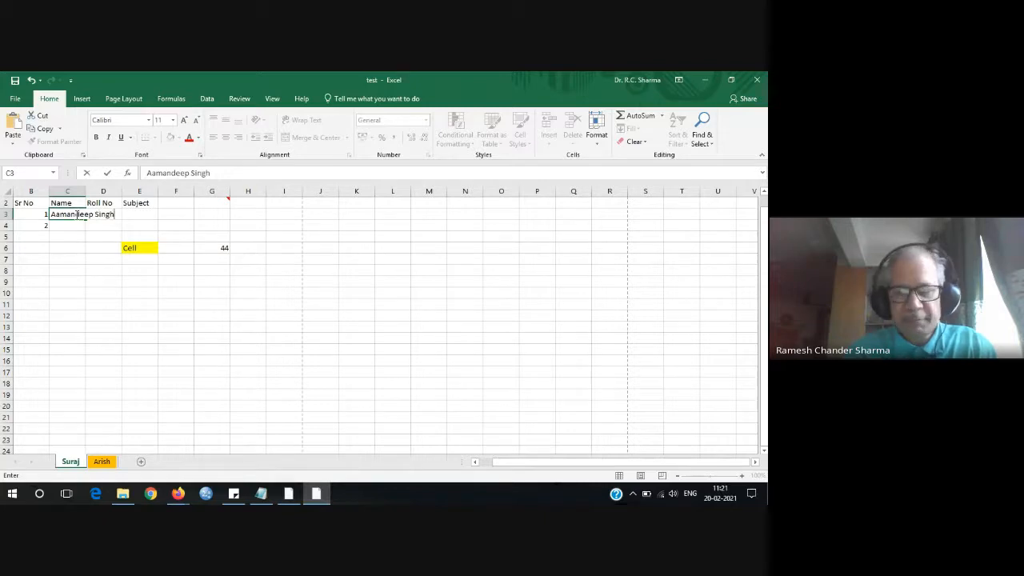
key("Return")
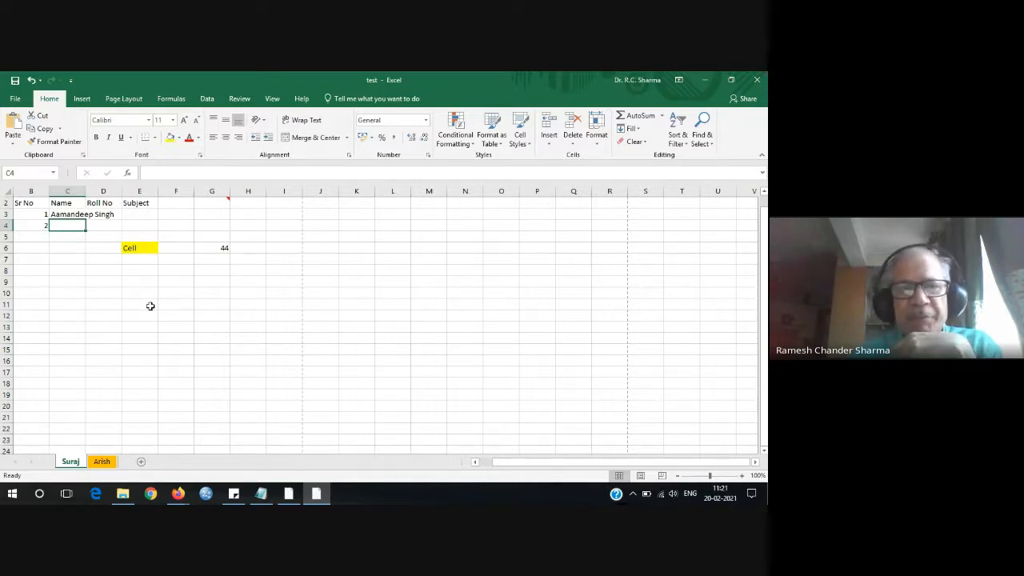
left_click(107, 214)
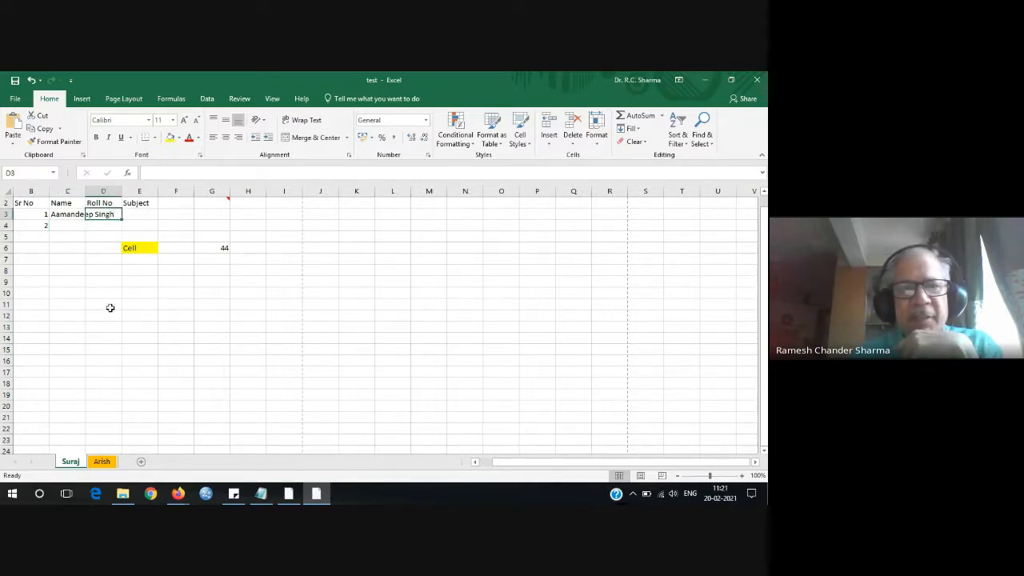
left_click(156, 174)
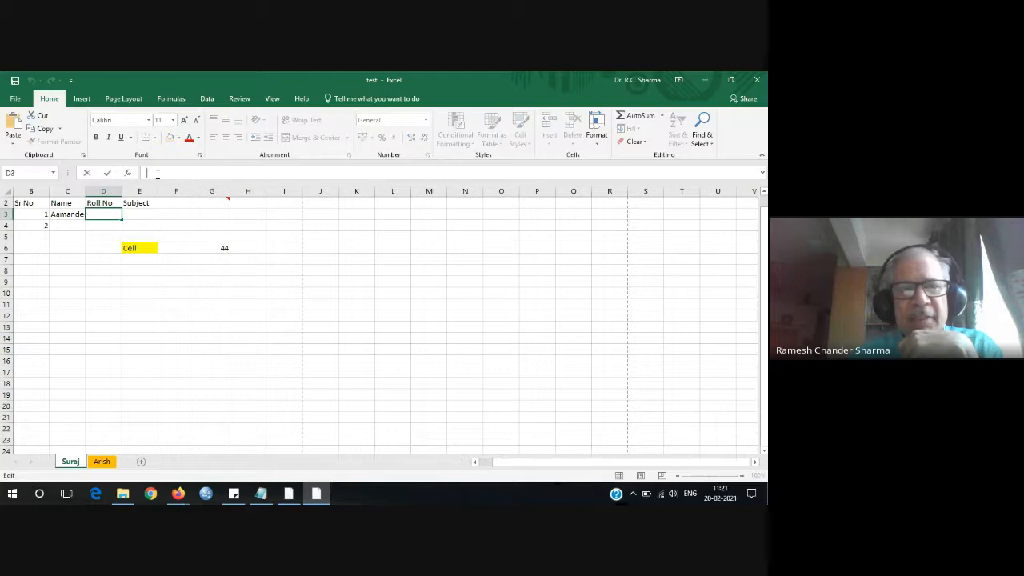
left_click(74, 214)
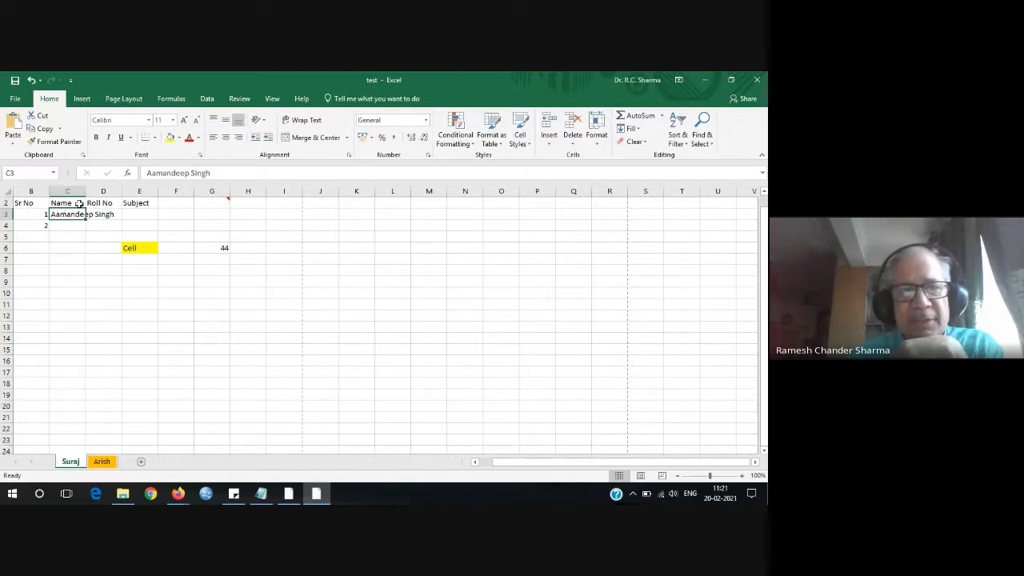
Append 'Ji' to the end of the name in C3.
left_click(189, 175)
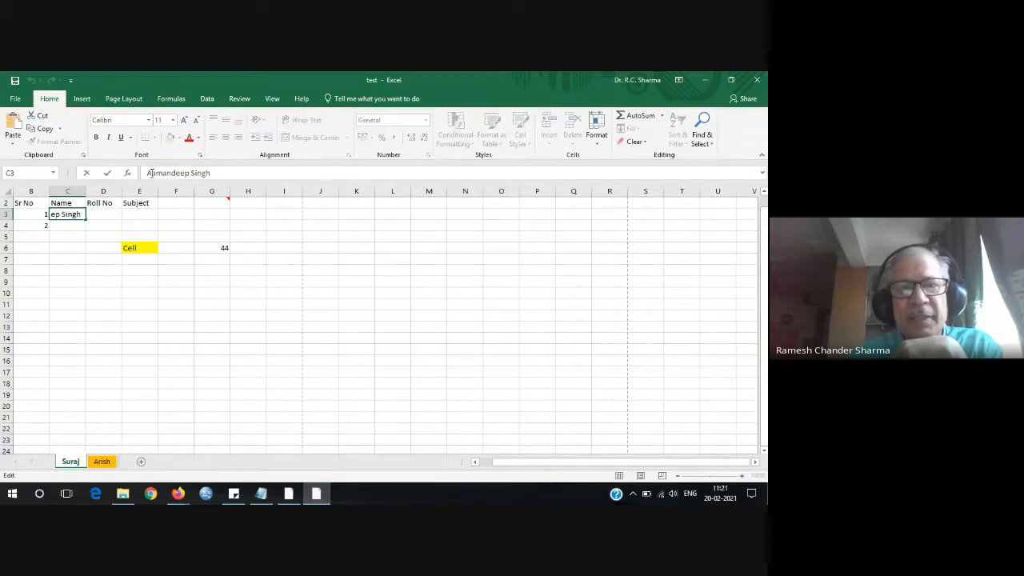
left_click_drag(148, 173, 224, 173)
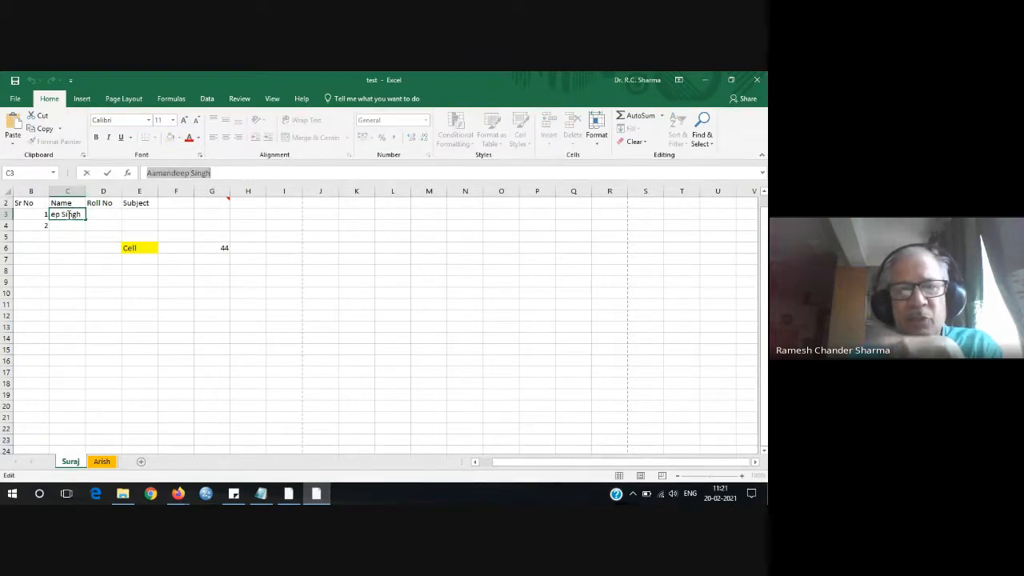
left_click(223, 174)
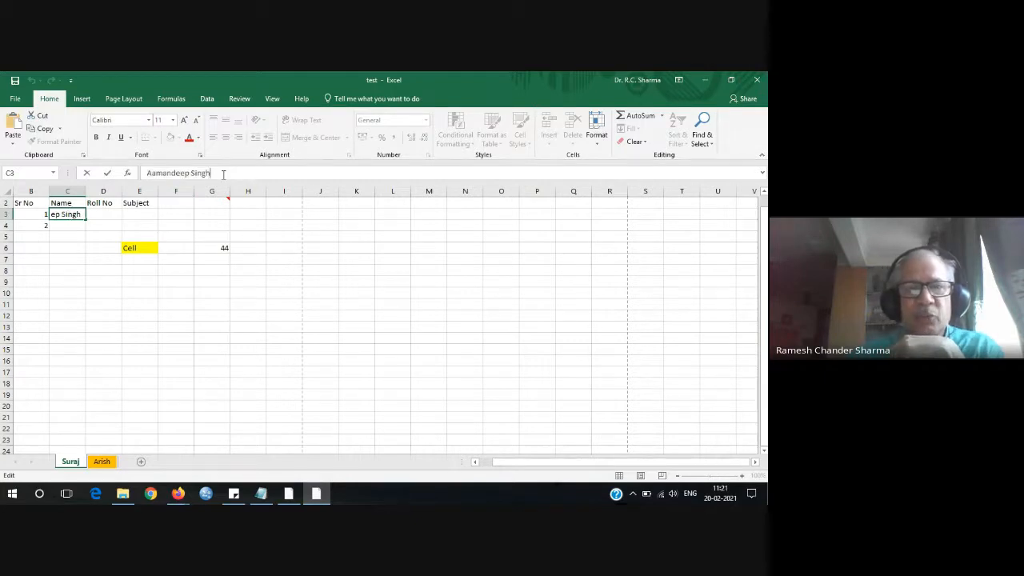
type("Ji")
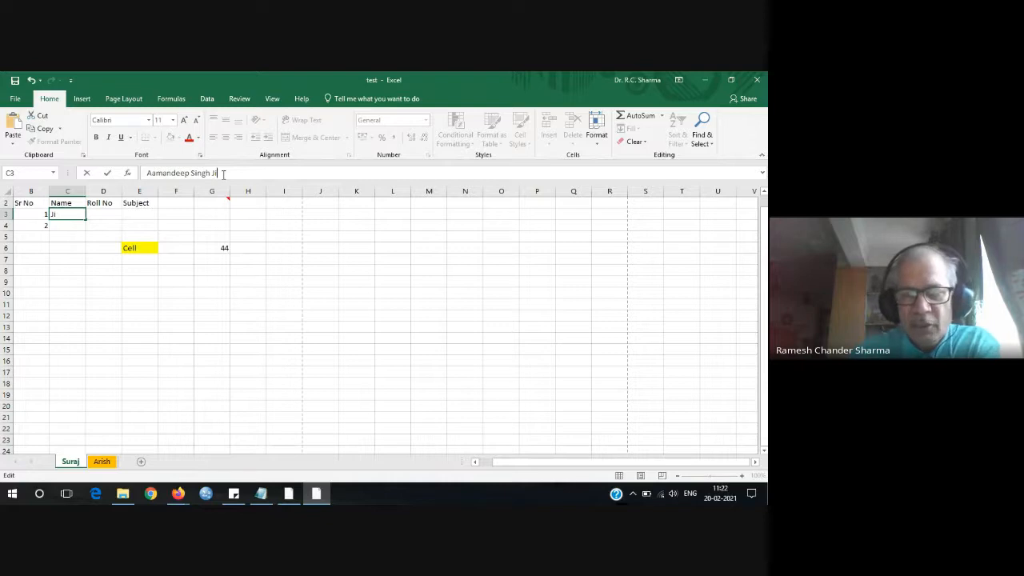
key("Return")
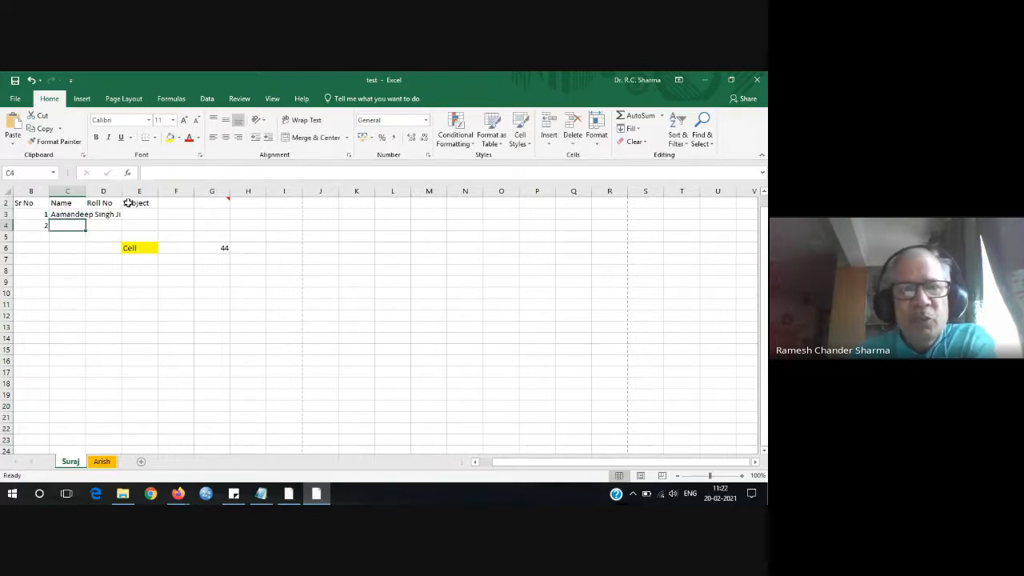
left_click(64, 214)
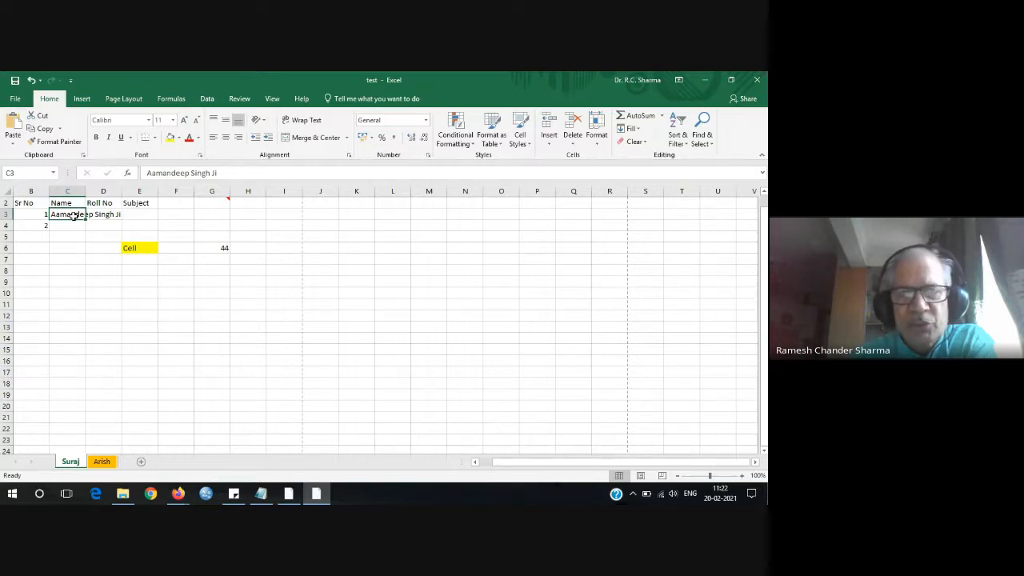
left_click(213, 172)
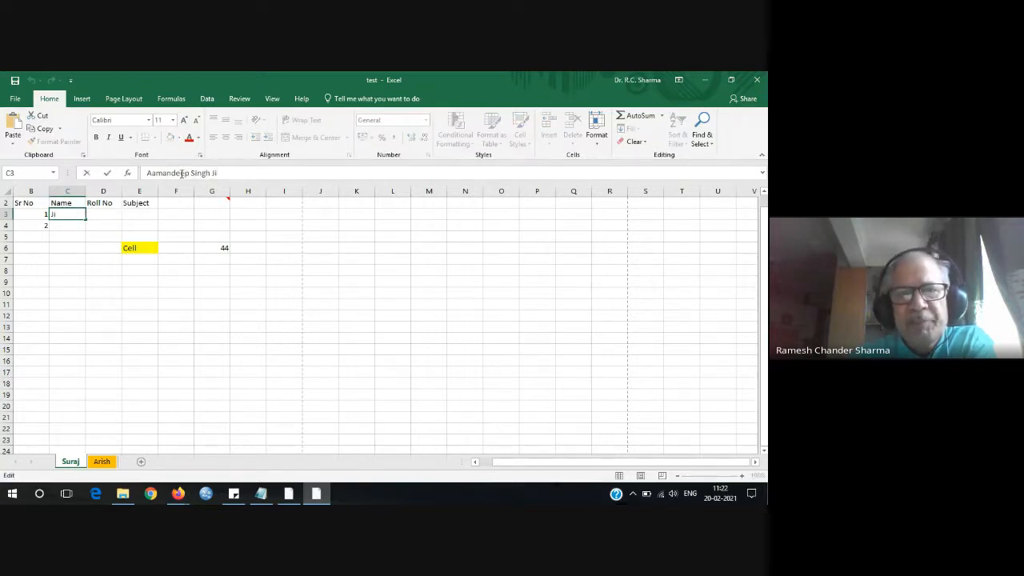
left_click(222, 216)
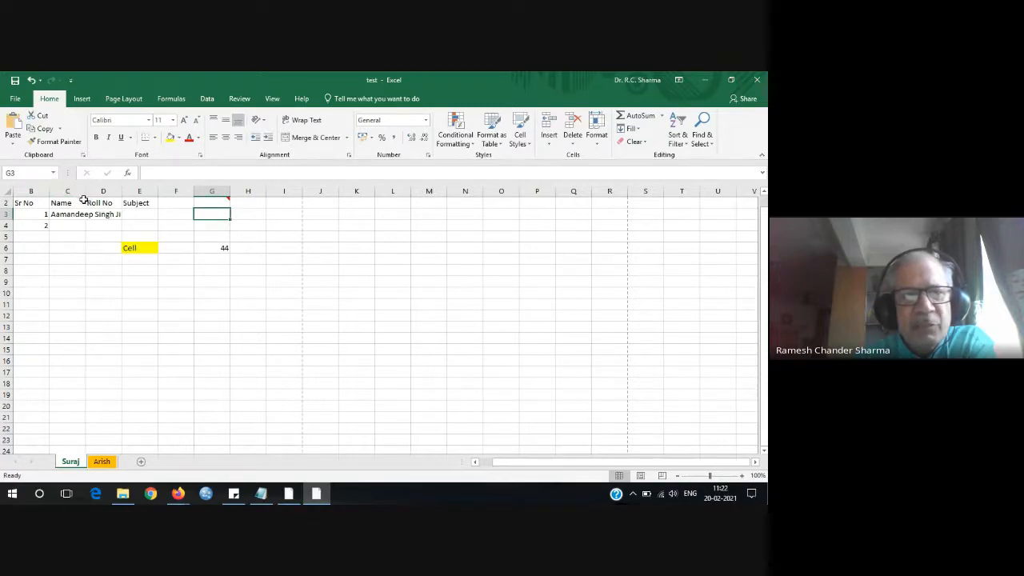
Resize columns C, D and E, ending with column D at about 20.71 wide.
left_click_drag(86, 192, 157, 192)
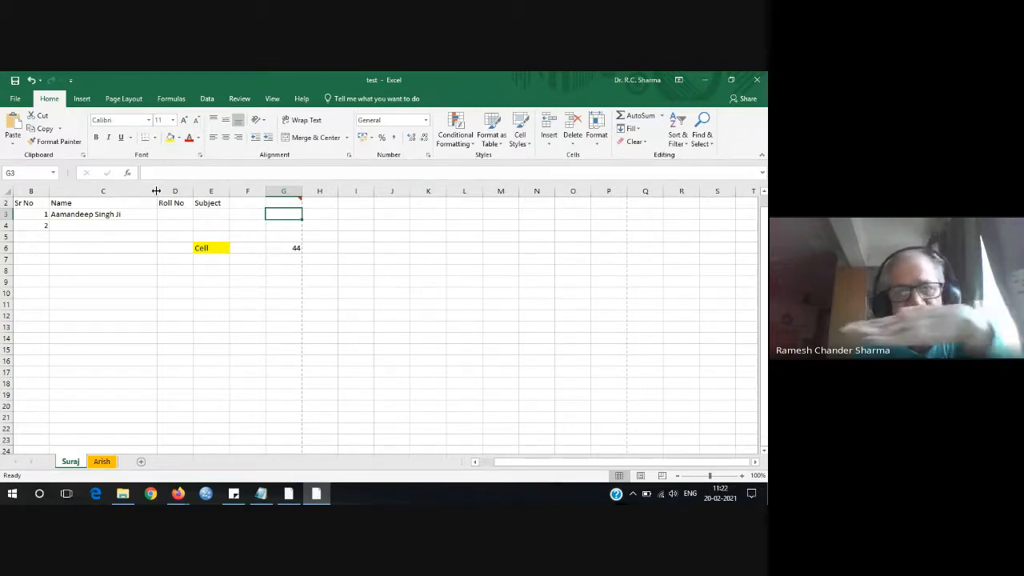
left_click_drag(156, 190, 177, 192)
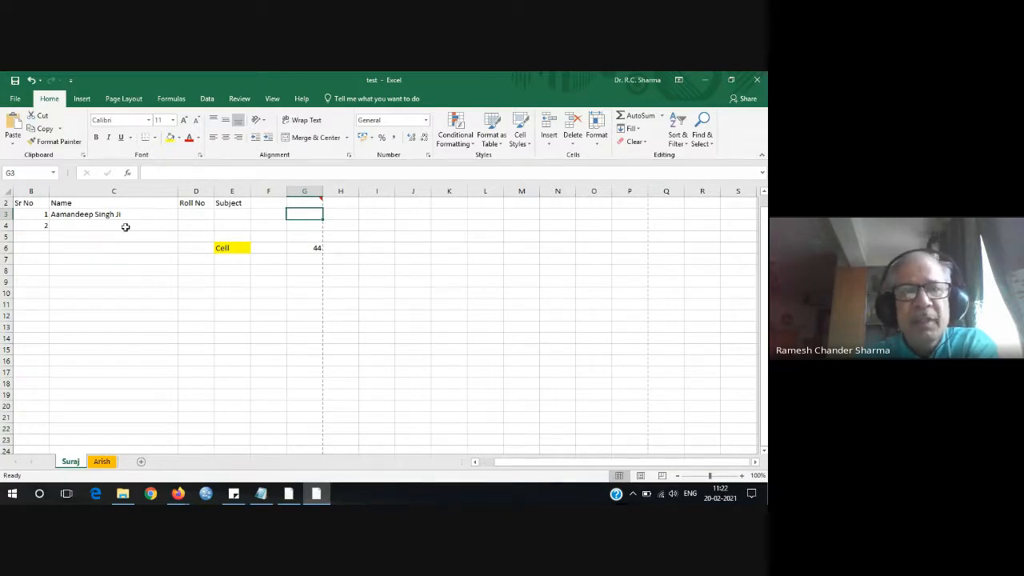
left_click_drag(214, 191, 312, 194)
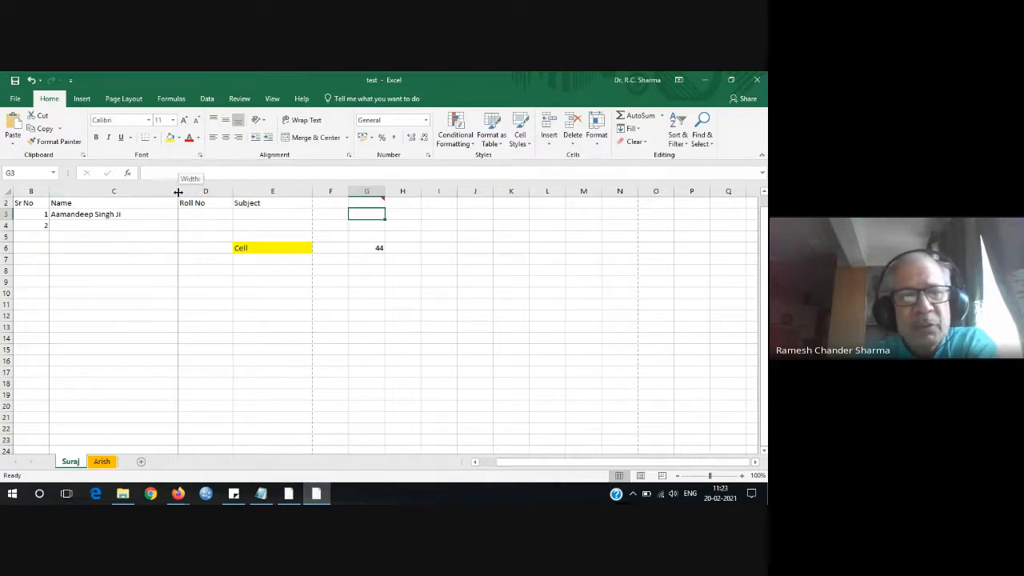
left_click_drag(177, 192, 101, 192)
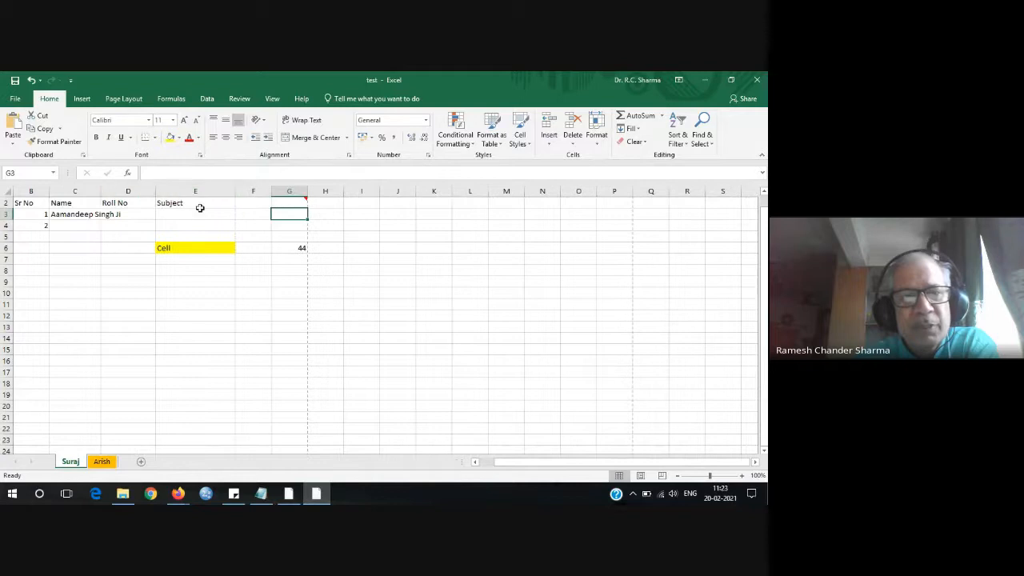
left_click_drag(228, 190, 130, 193)
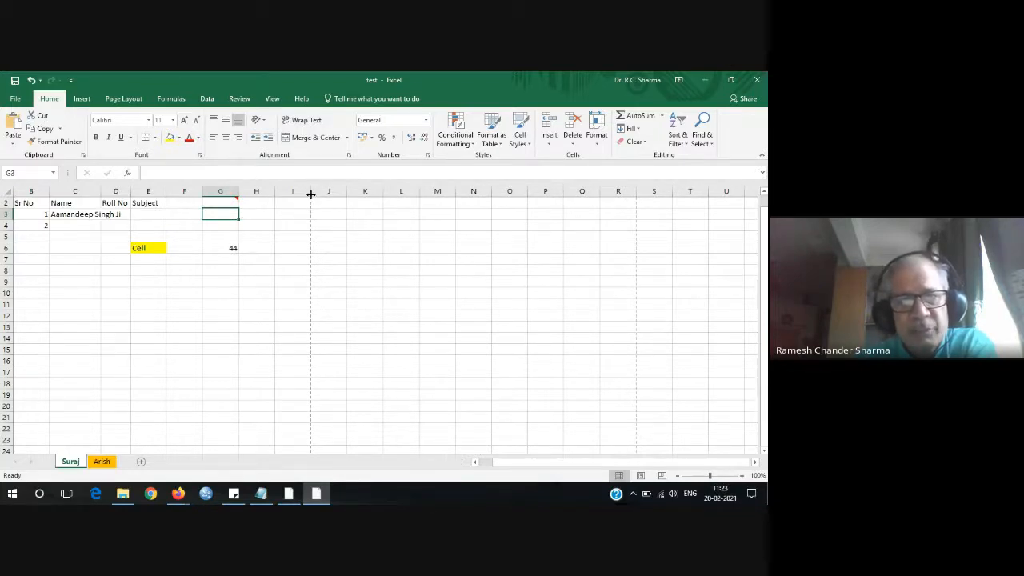
left_click_drag(36, 205, 290, 384)
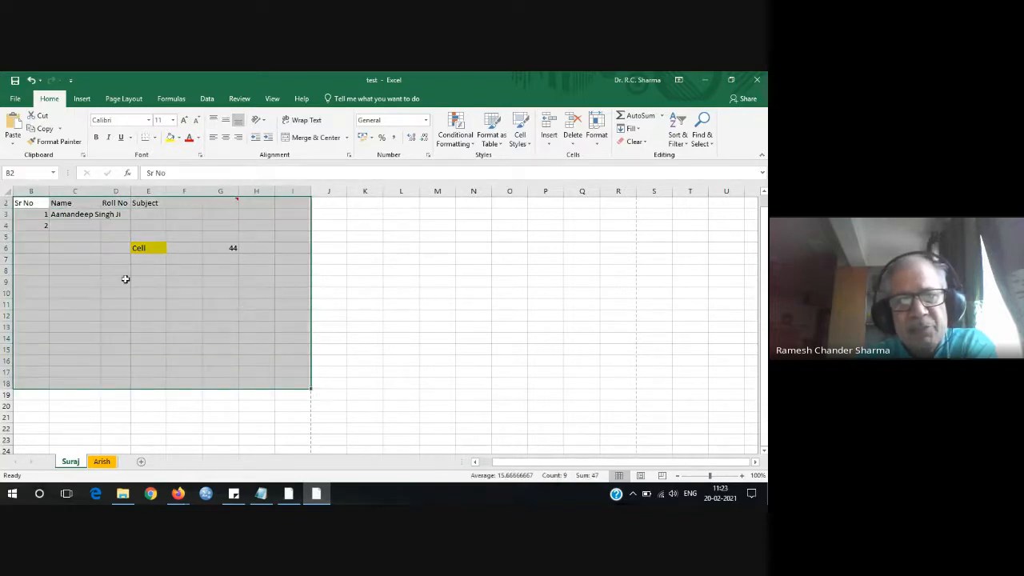
left_click_drag(130, 190, 228, 193)
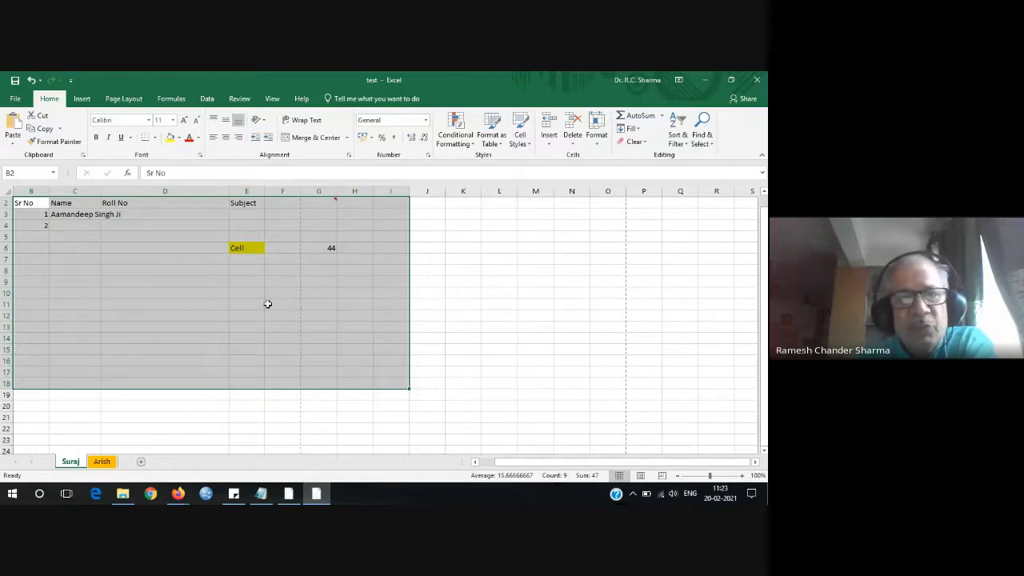
Narrow column D back to about 11.86.
left_click(449, 304)
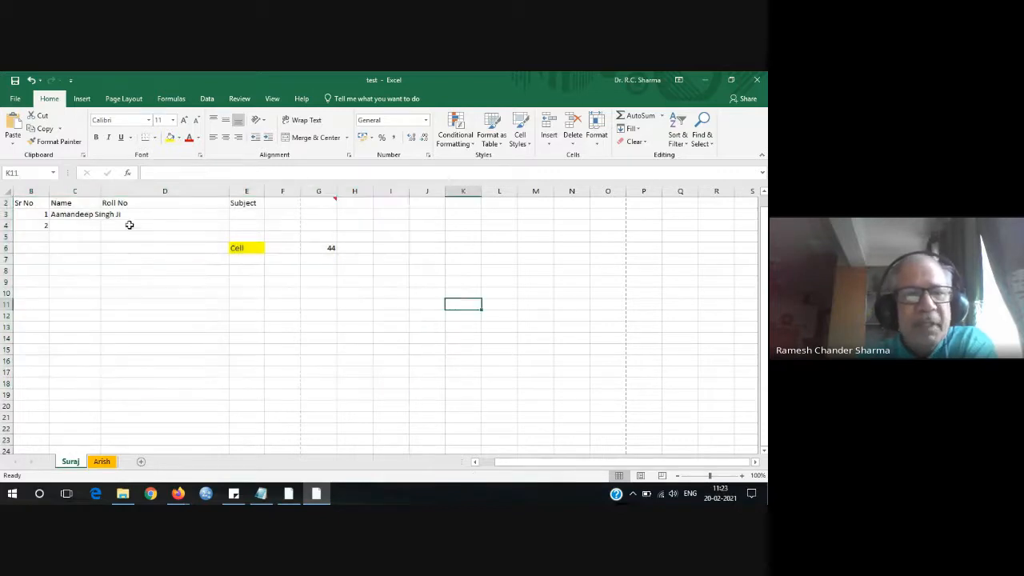
left_click_drag(230, 193, 151, 193)
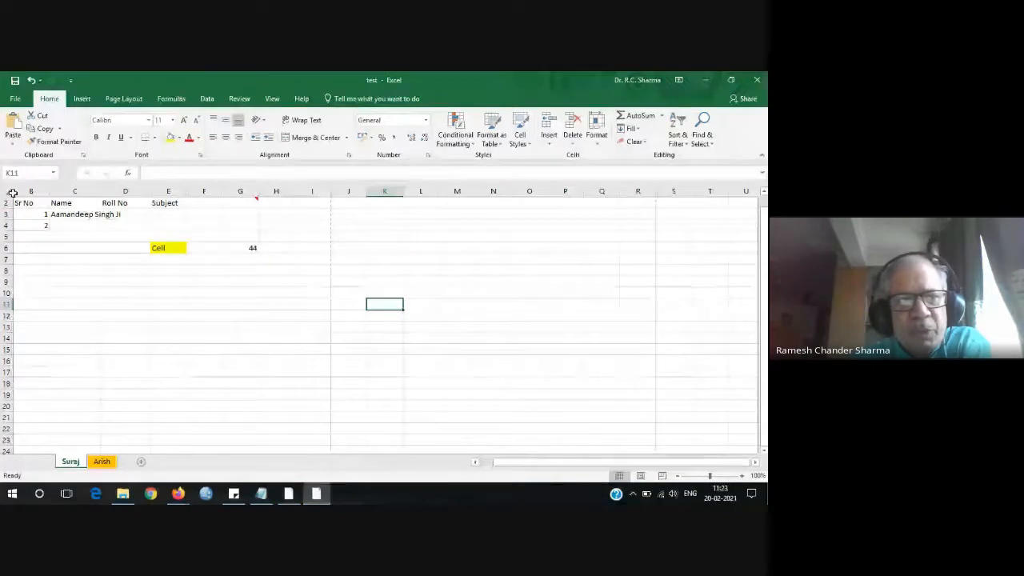
scroll(39, 226, "up", 1)
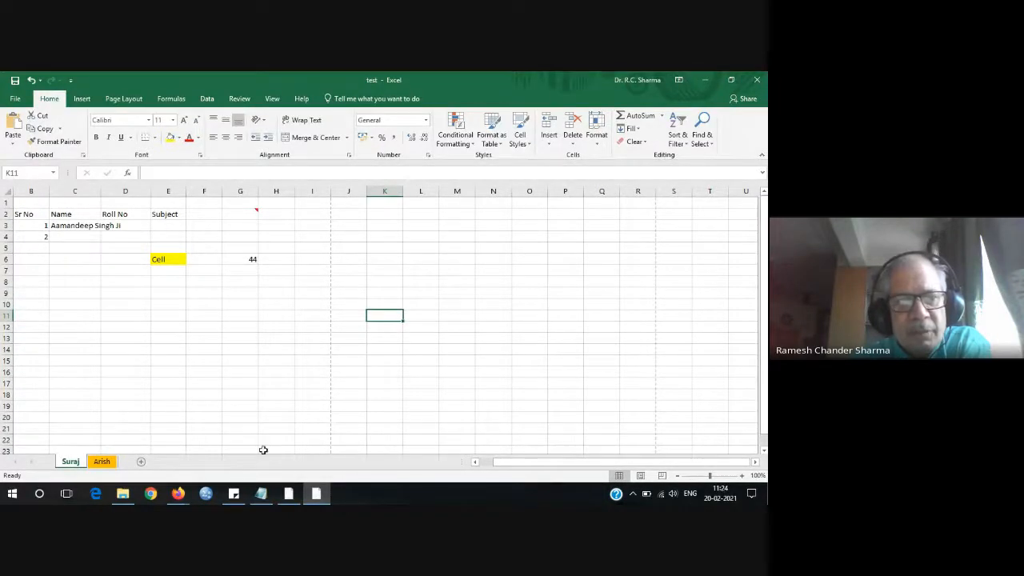
left_click(475, 462)
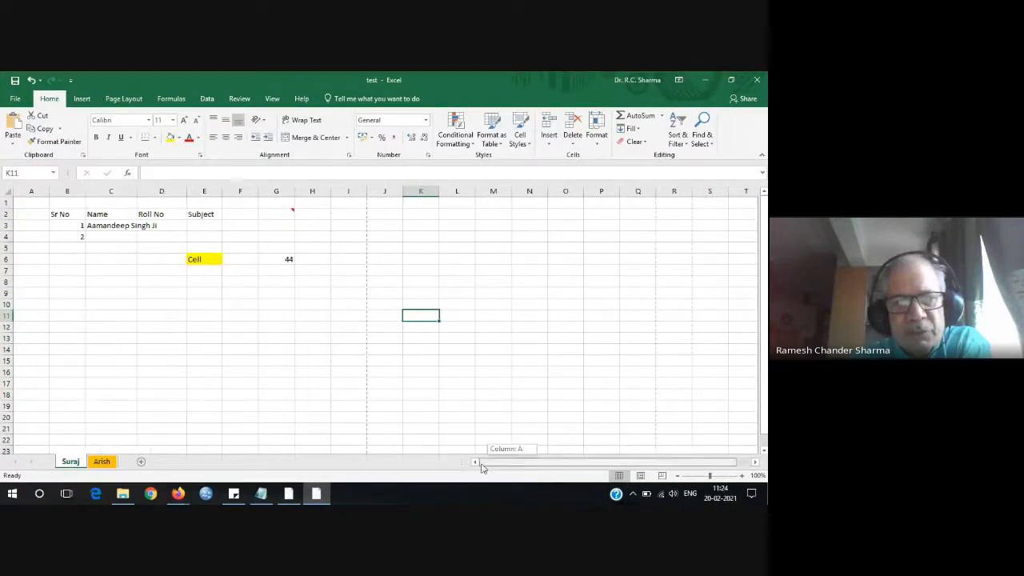
Select the entire worksheet and widen every column at once.
left_click(32, 191)
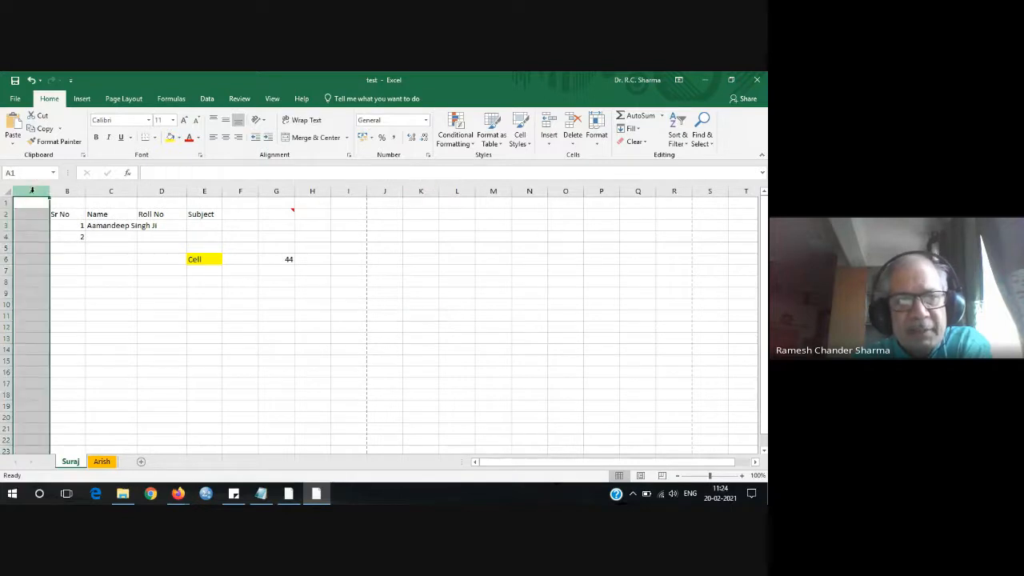
left_click(7, 202)
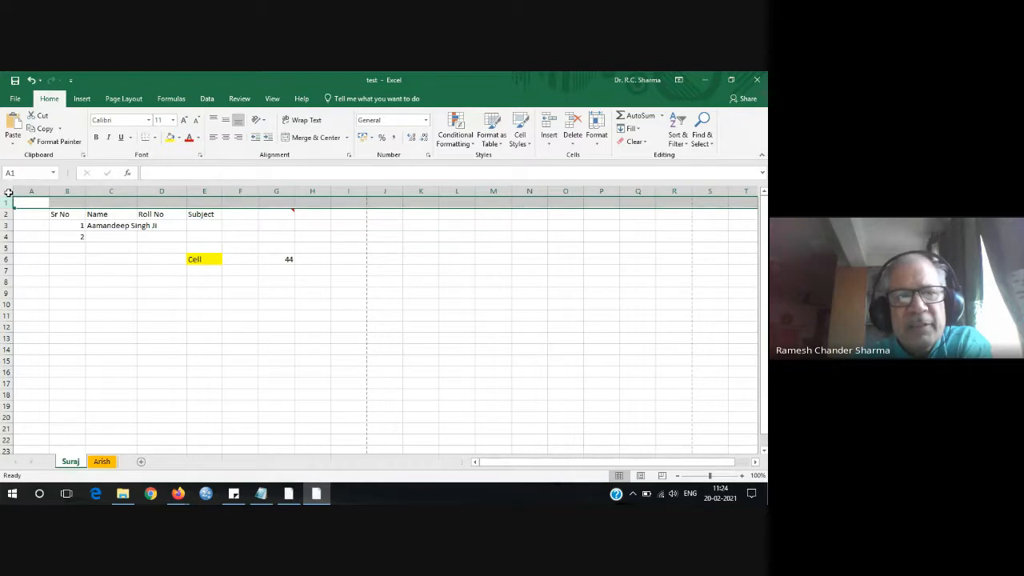
left_click(8, 192)
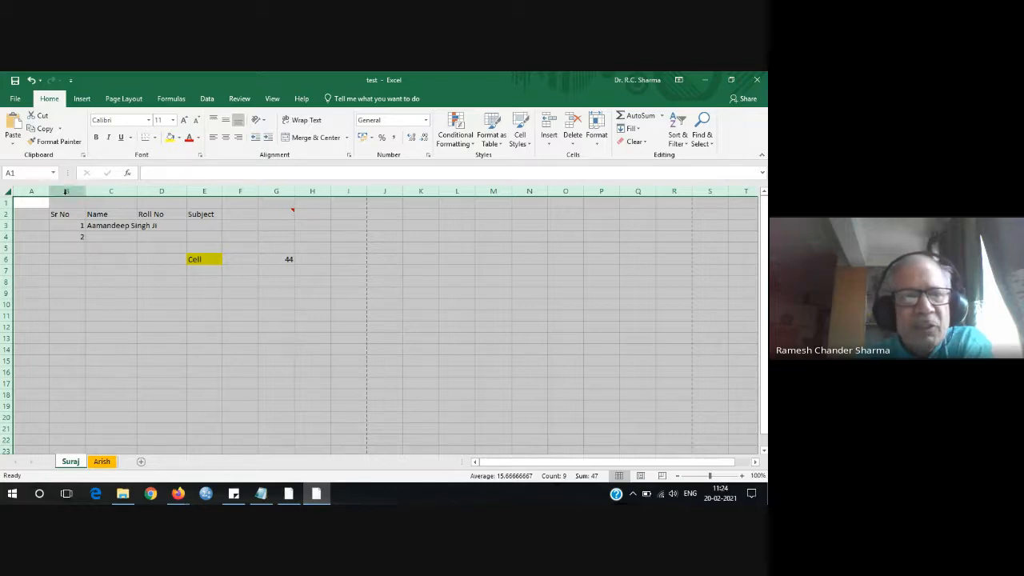
left_click_drag(50, 191, 145, 199)
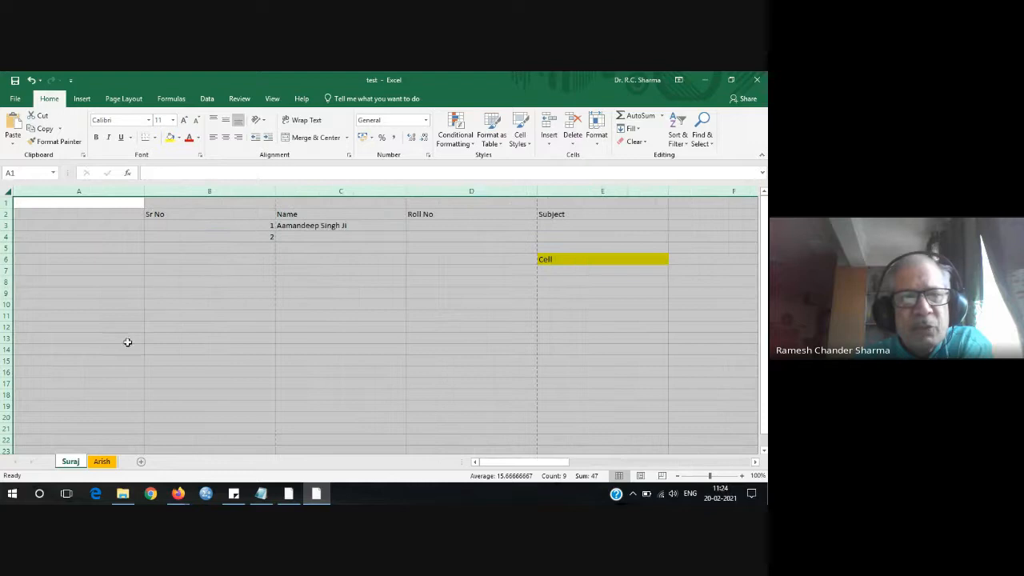
left_click(66, 238)
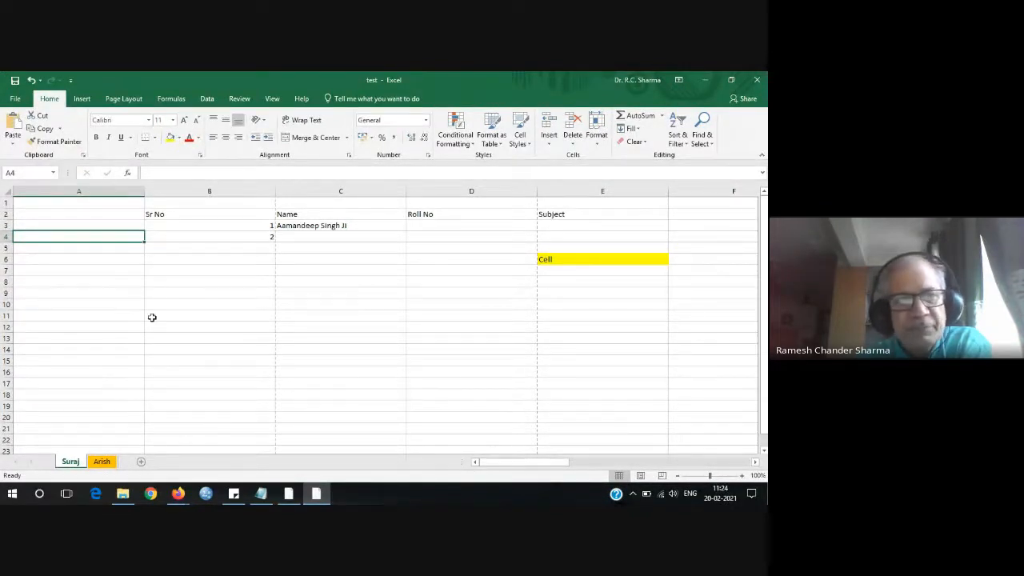
Make all rows taller, restore standard height, then narrow every column to 7.43.
left_click(6, 191)
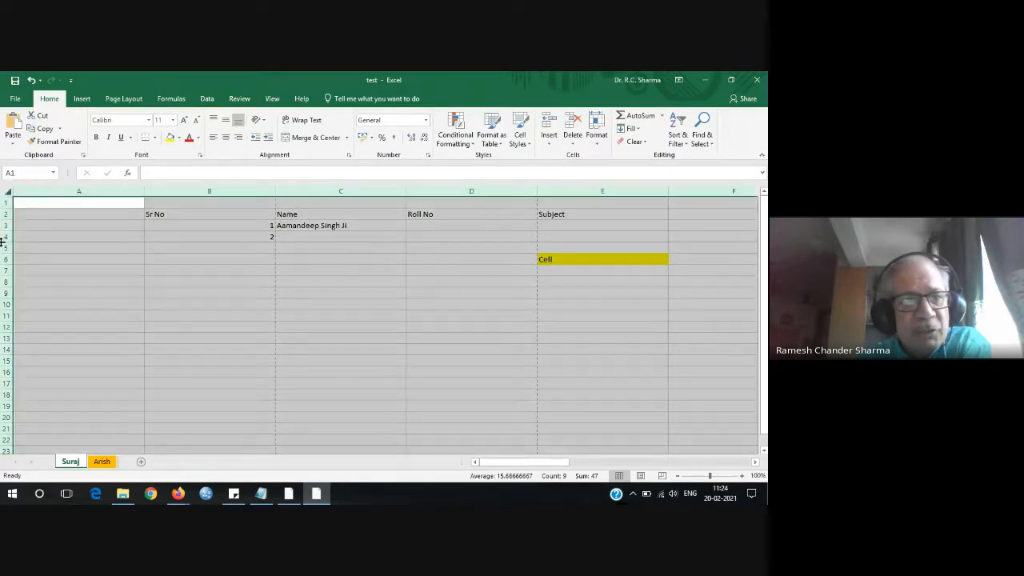
left_click_drag(4, 243, 4, 288)
left_click(377, 300)
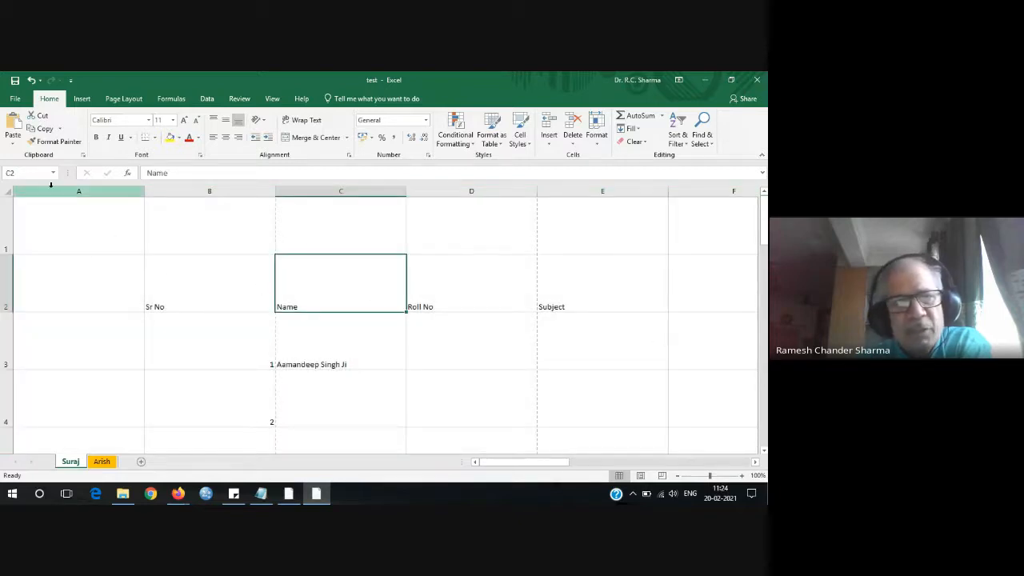
left_click(7, 192)
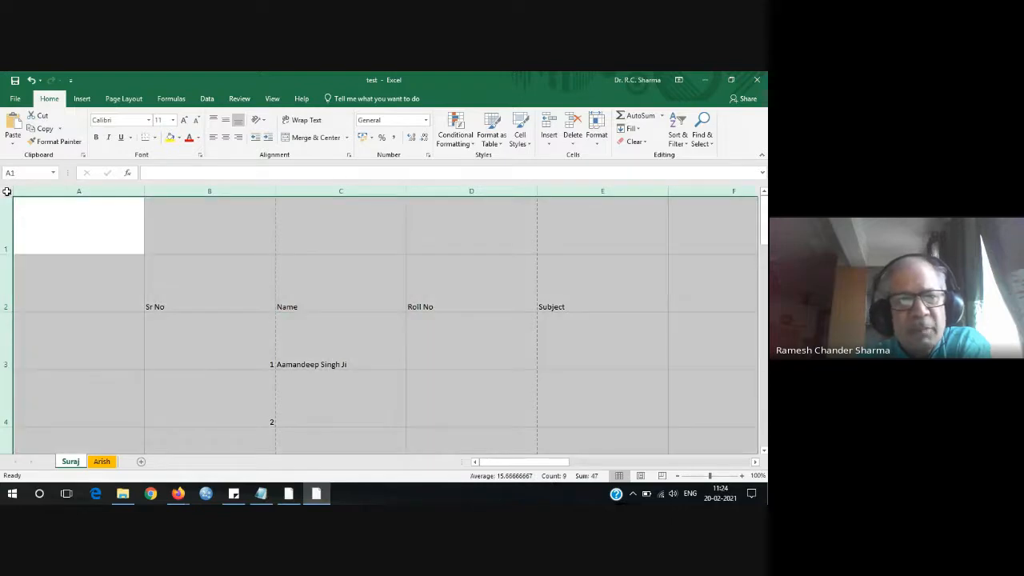
left_click_drag(4, 254, 4, 208)
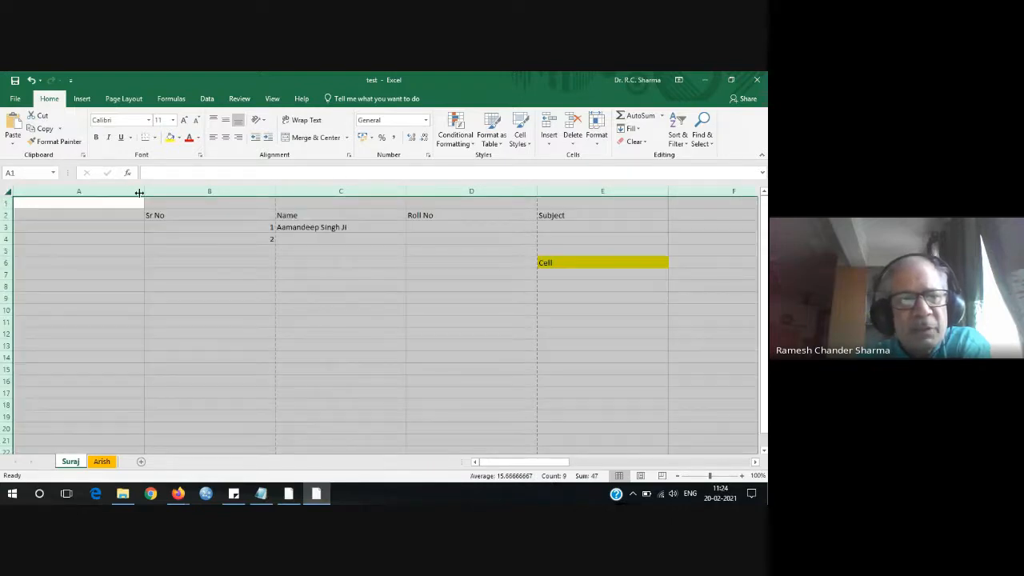
left_click_drag(143, 192, 44, 189)
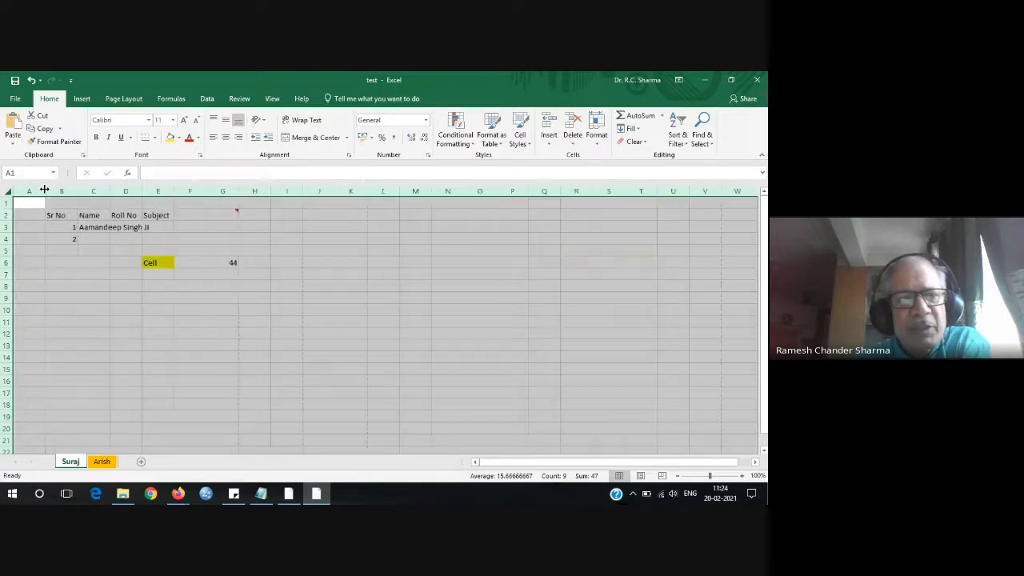
Widen column B to about 19.29 and make row 6 about 54 points tall.
left_click(317, 311)
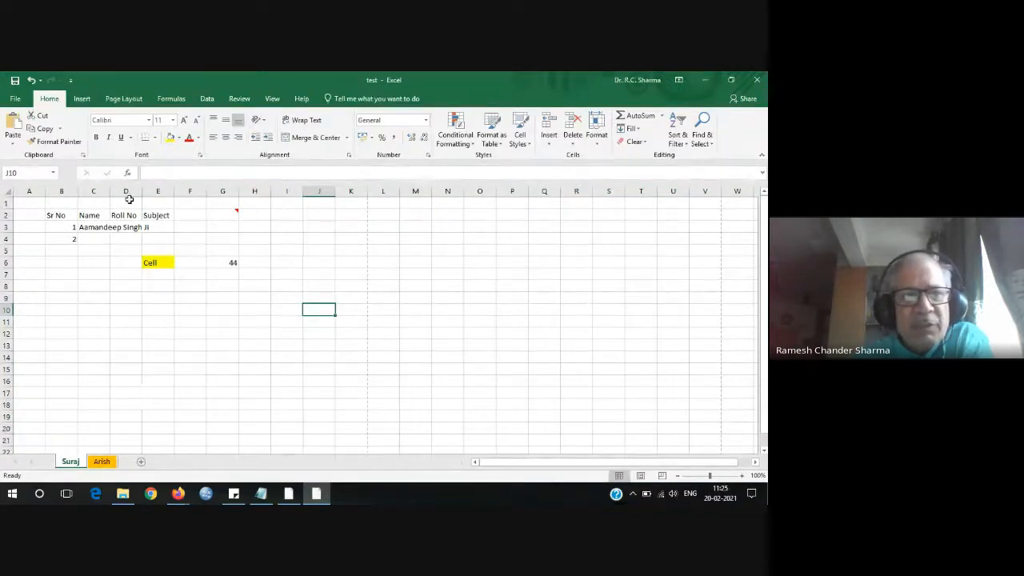
left_click(64, 227)
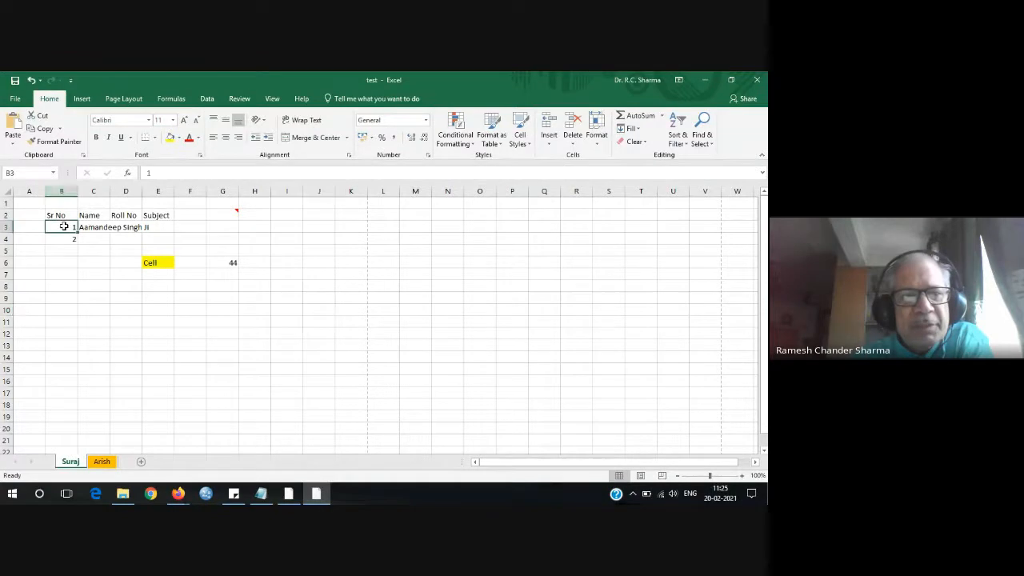
left_click_drag(78, 190, 110, 192)
left_click(79, 184)
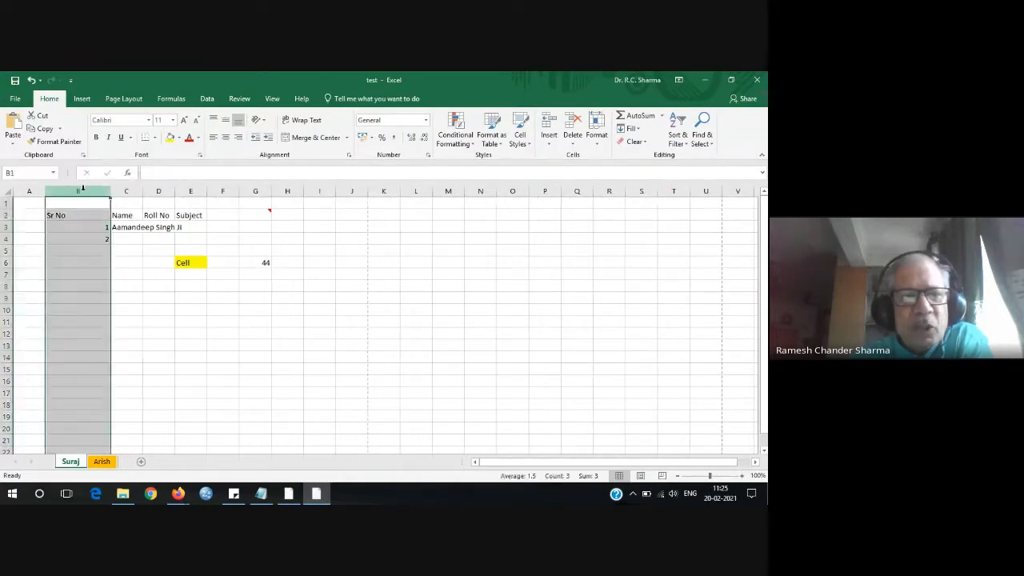
left_click_drag(110, 192, 163, 192)
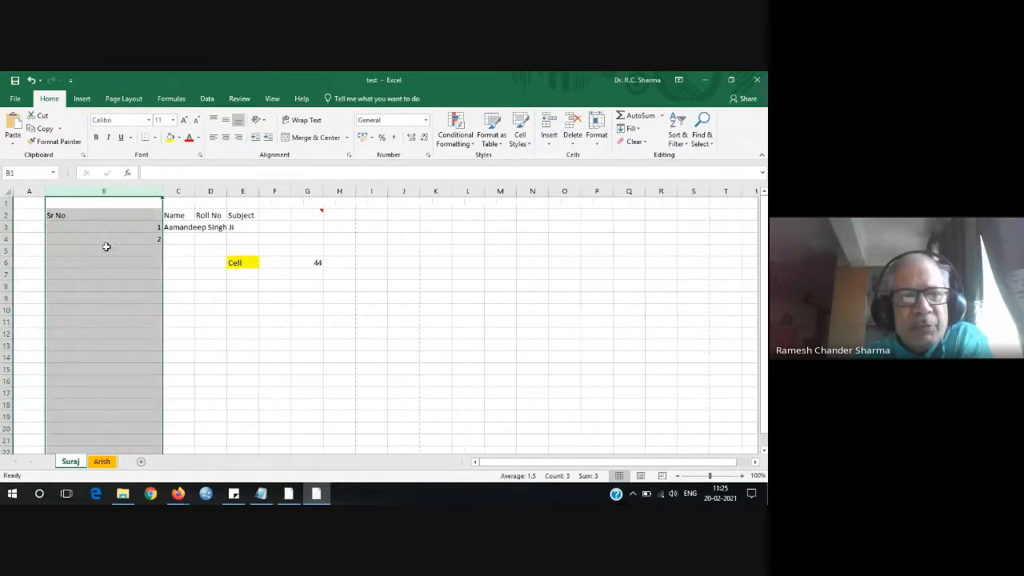
left_click(7, 263)
left_click_drag(7, 268, 6, 298)
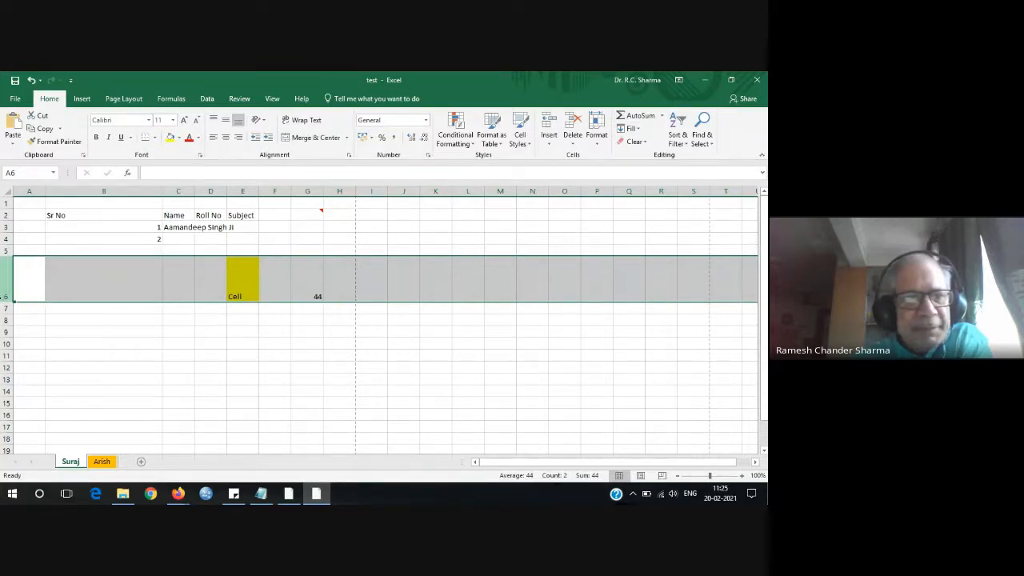
Return row 6 to 15 points and narrow column B again.
left_click_drag(8, 301, 10, 271)
left_click_drag(163, 190, 103, 190)
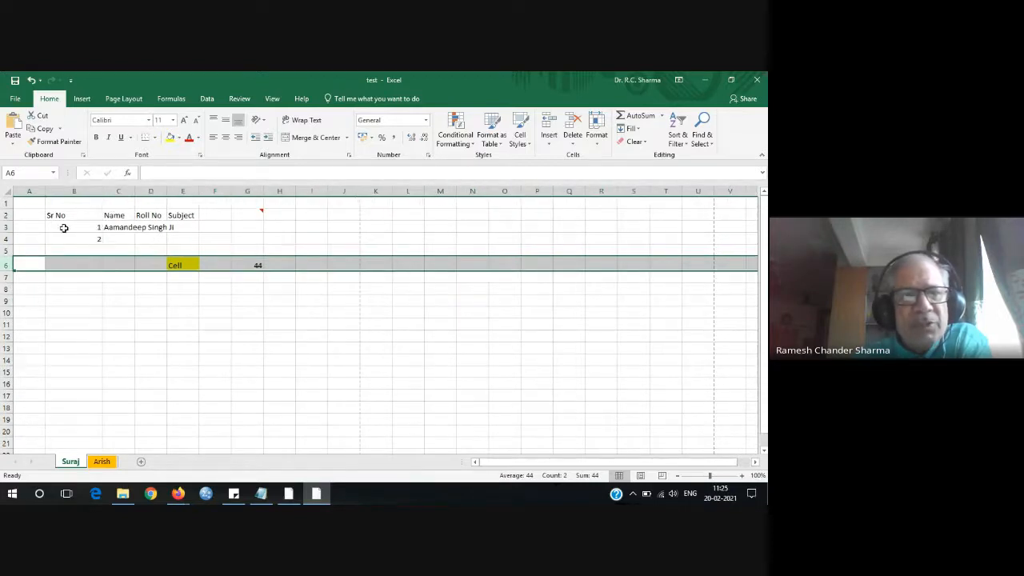
left_click(202, 302)
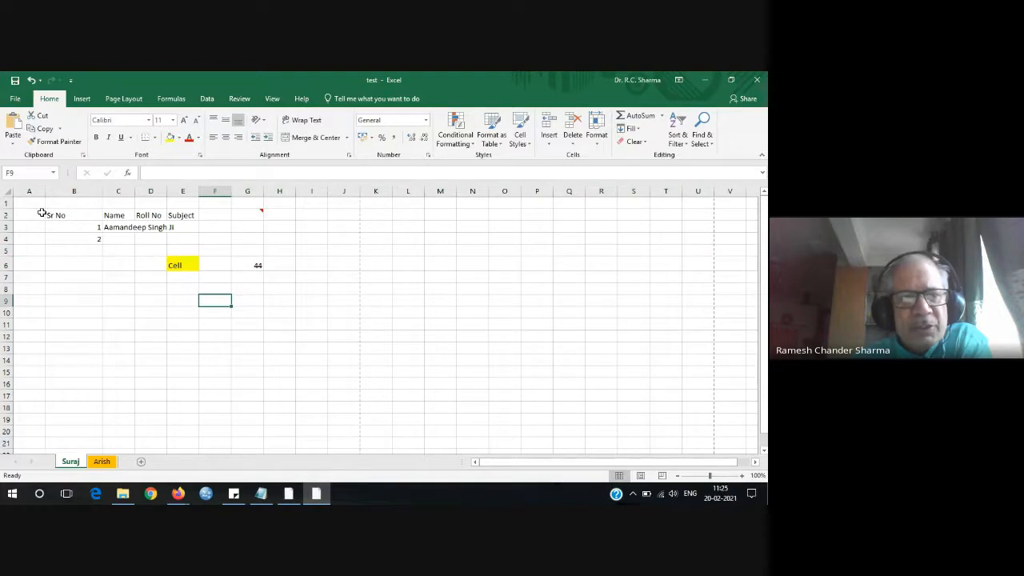
left_click_drag(34, 202, 293, 292)
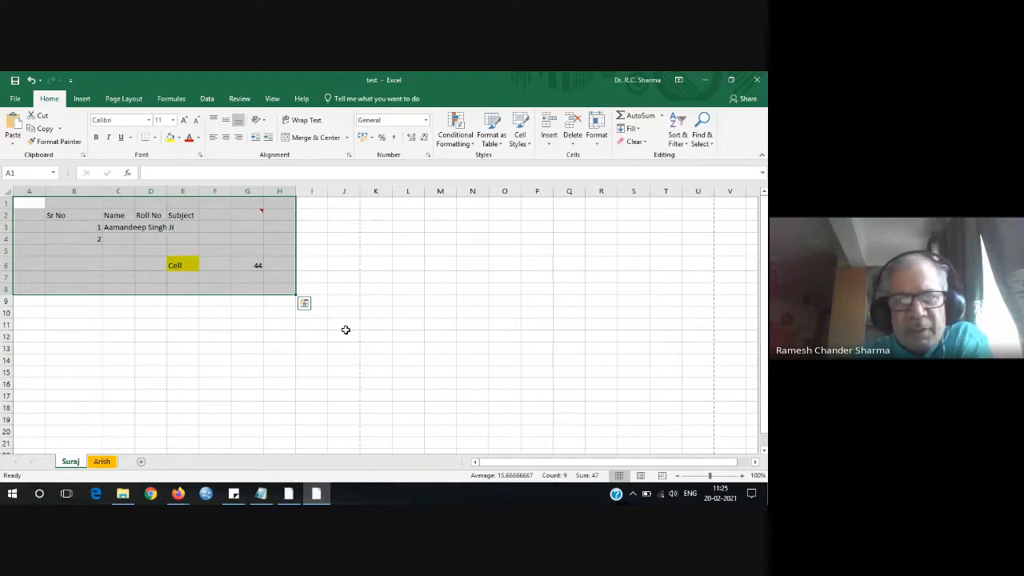
key("Delete")
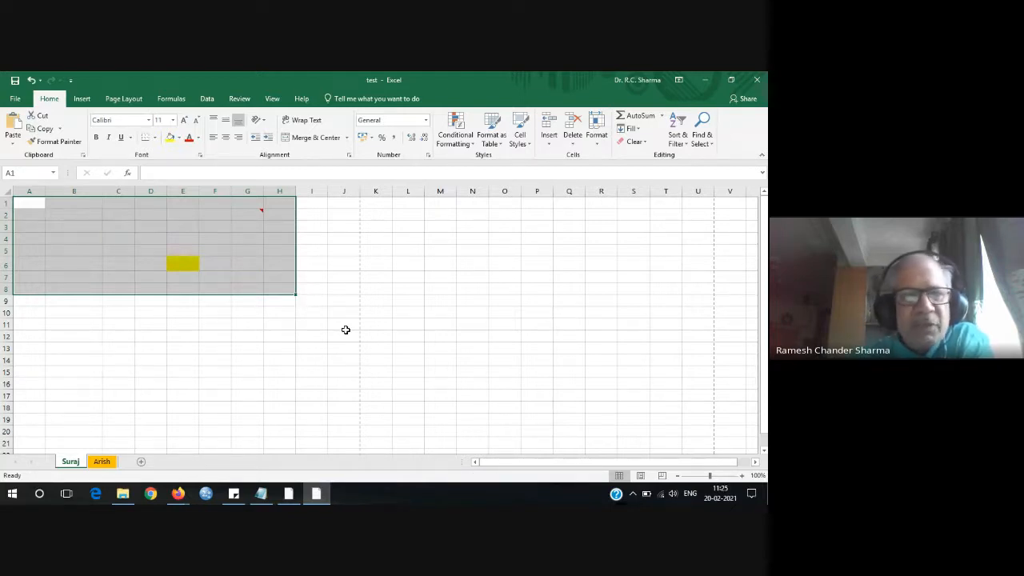
left_click(215, 325)
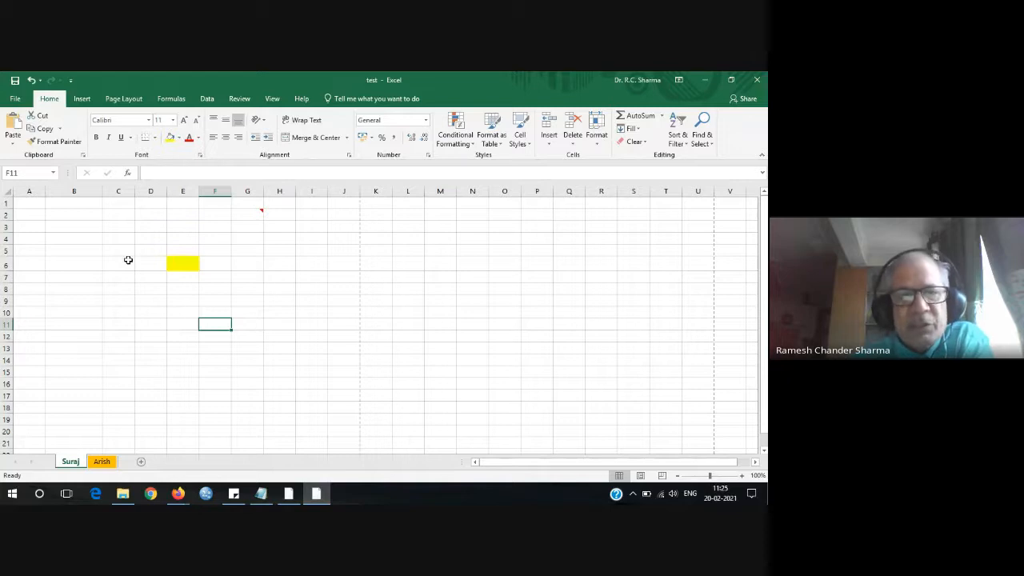
left_click(31, 81)
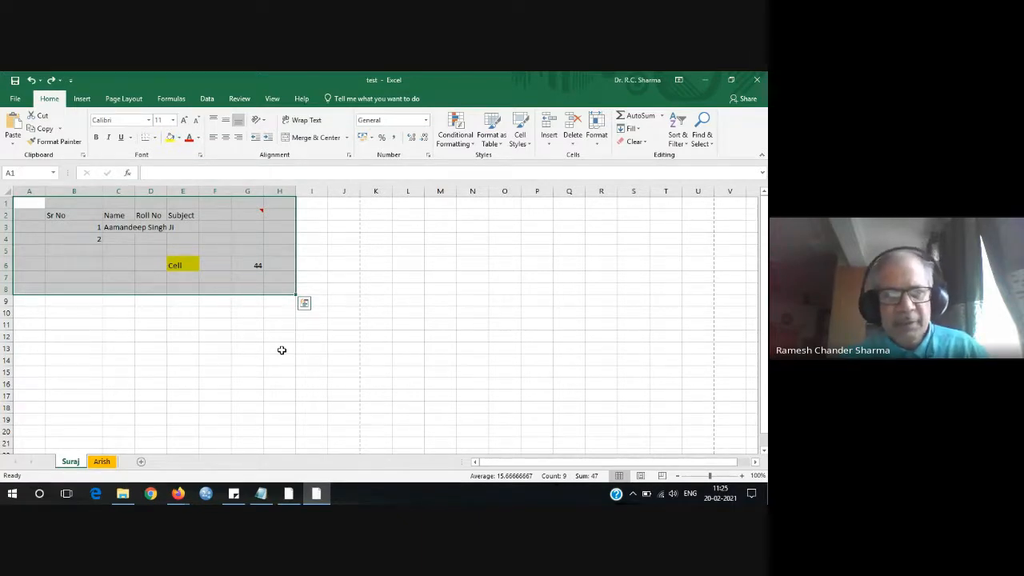
Fill A1:H8 yellow, type 2 in B4, then undo the range fill.
key("Escape")
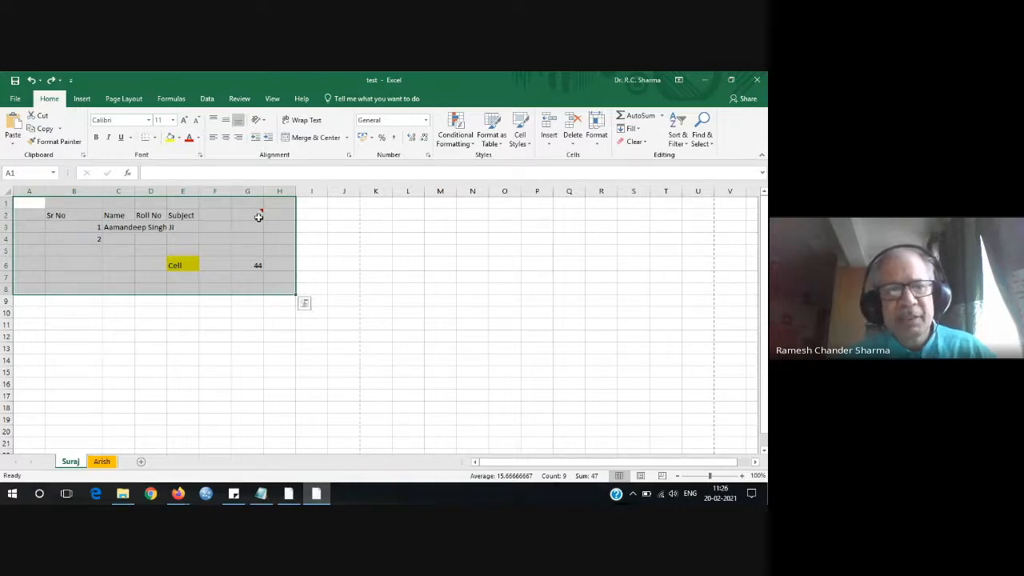
left_click(170, 140)
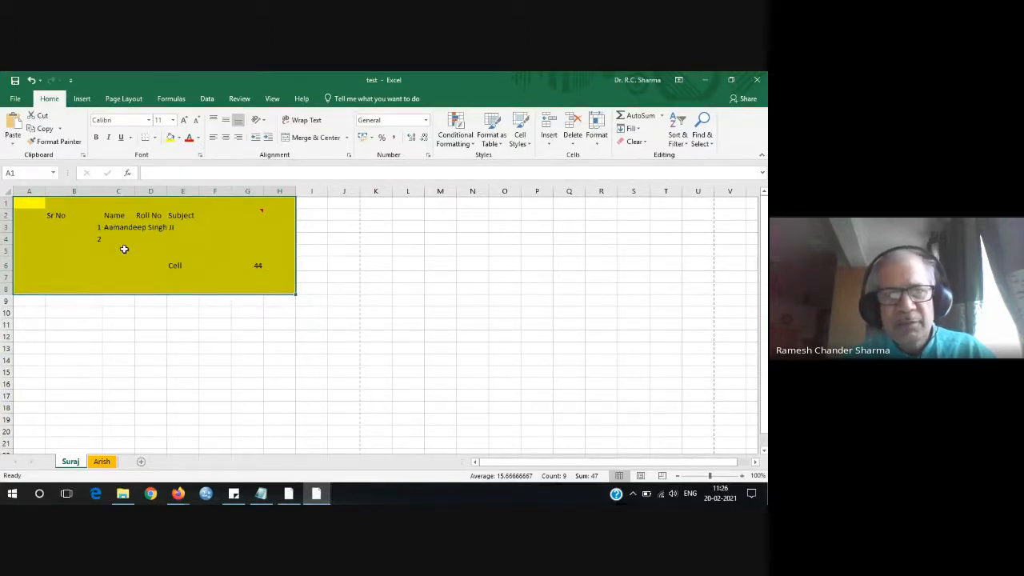
left_click(99, 241)
type("2")
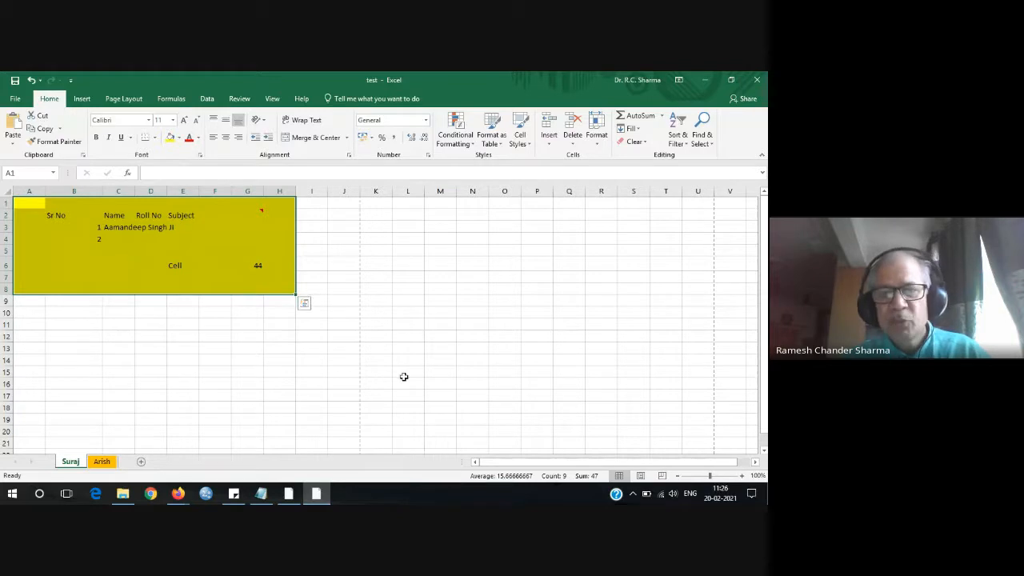
left_click(337, 290)
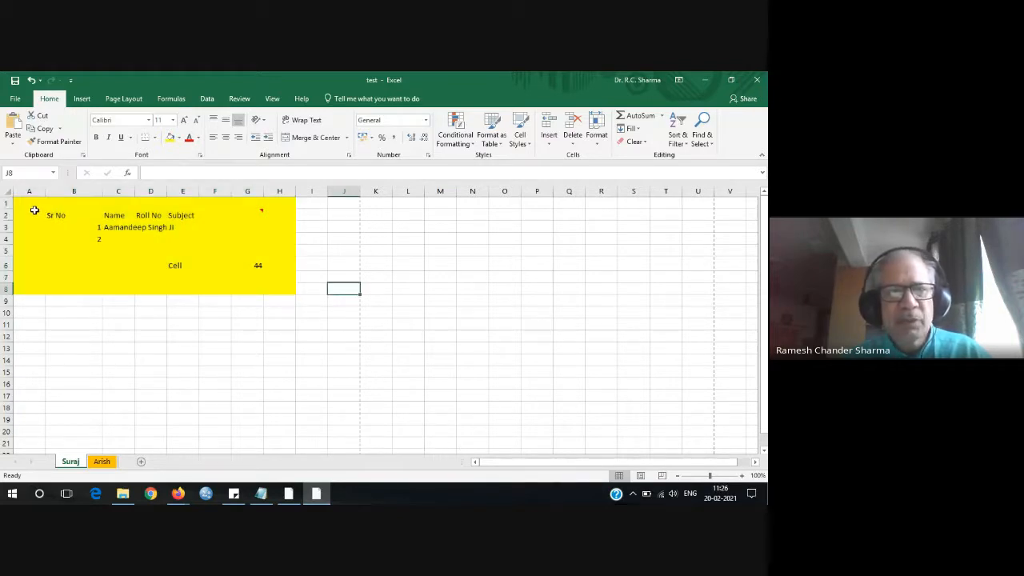
left_click(31, 81)
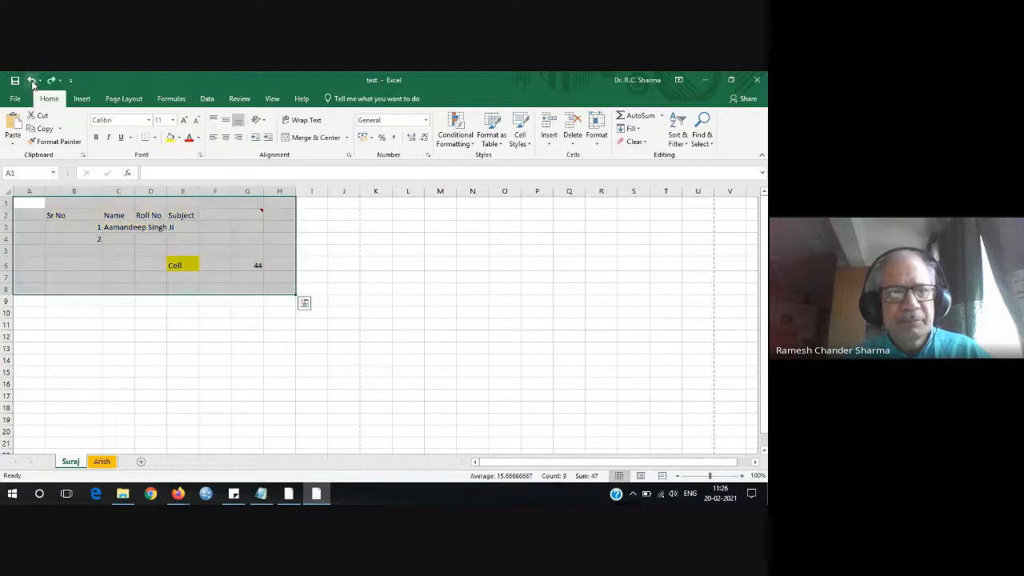
Enter 65 in G5, 526 in G7 and 7383 in G8 around the existing 44.
left_click(195, 276)
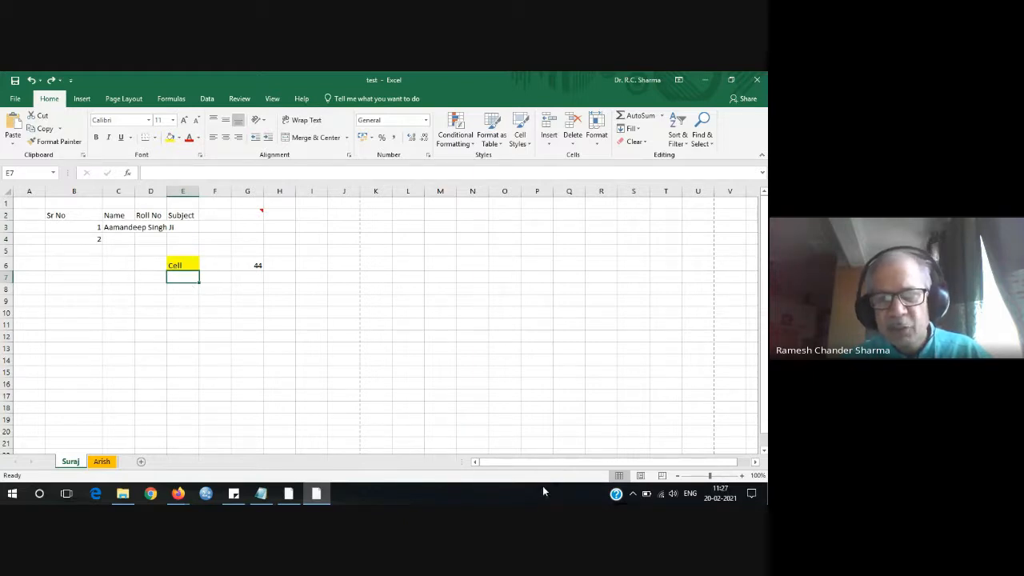
left_click(256, 267)
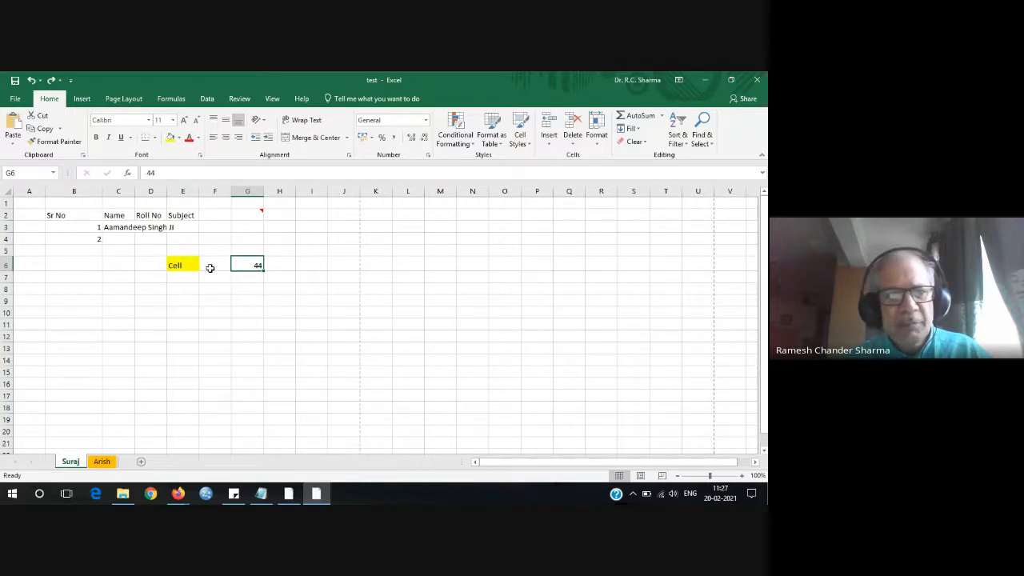
left_click(256, 252)
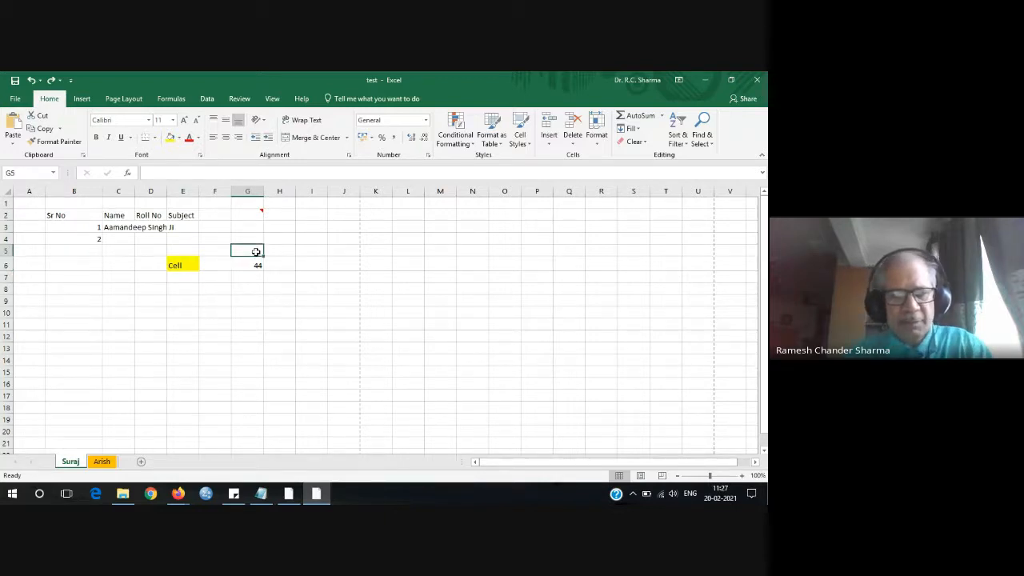
type("65")
key("Return")
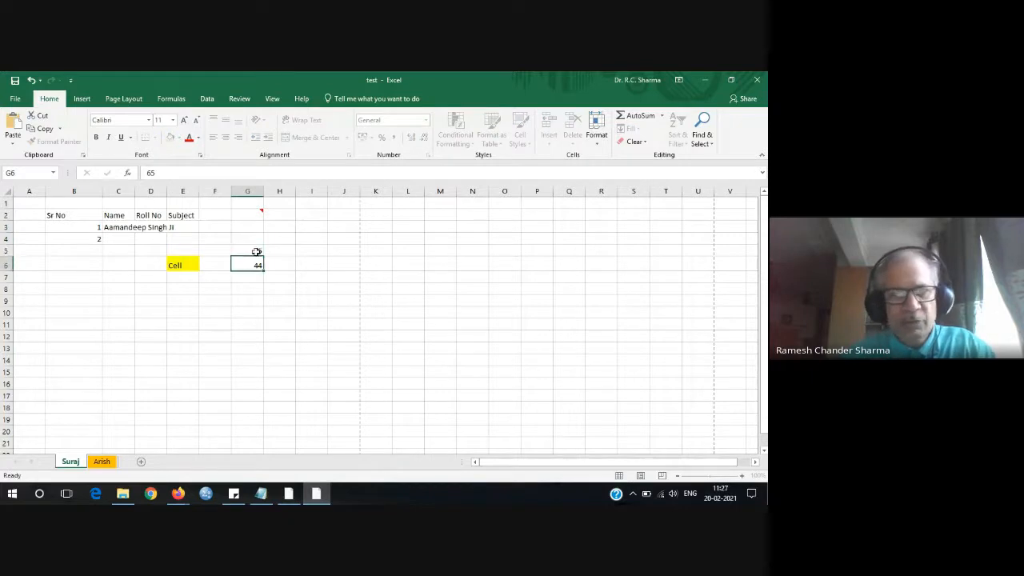
key("Return")
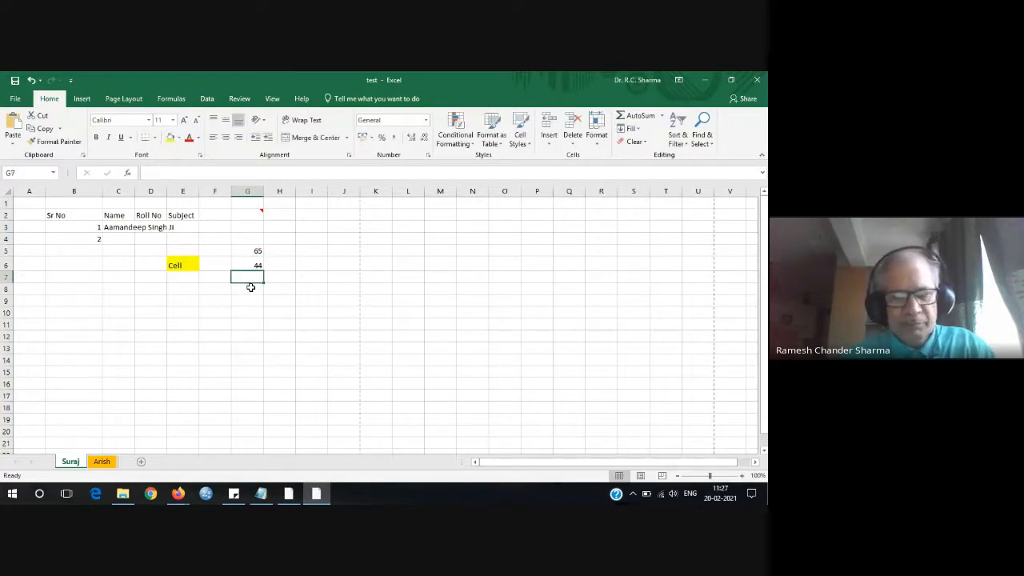
type("526")
key("Return")
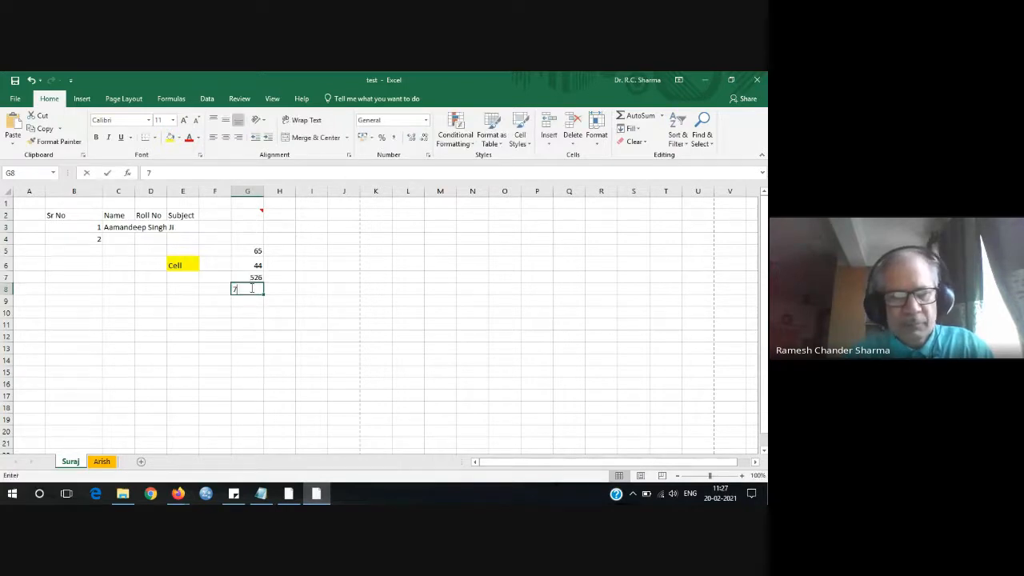
type("733")
key("Return")
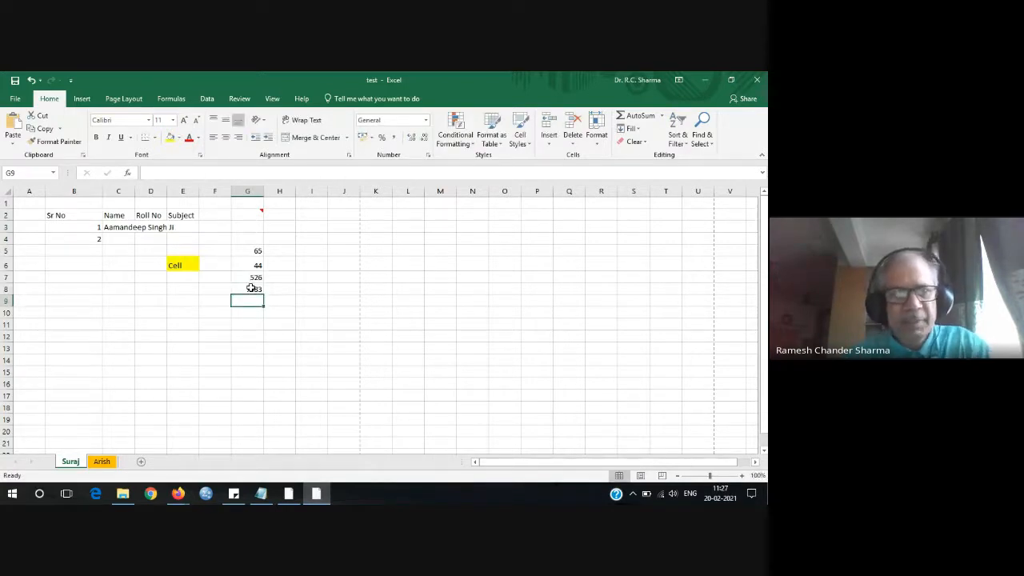
Add an AutoSum total of 8018 in G9 and view its =SUM(G5:G8) formula.
left_click_drag(251, 250, 258, 290)
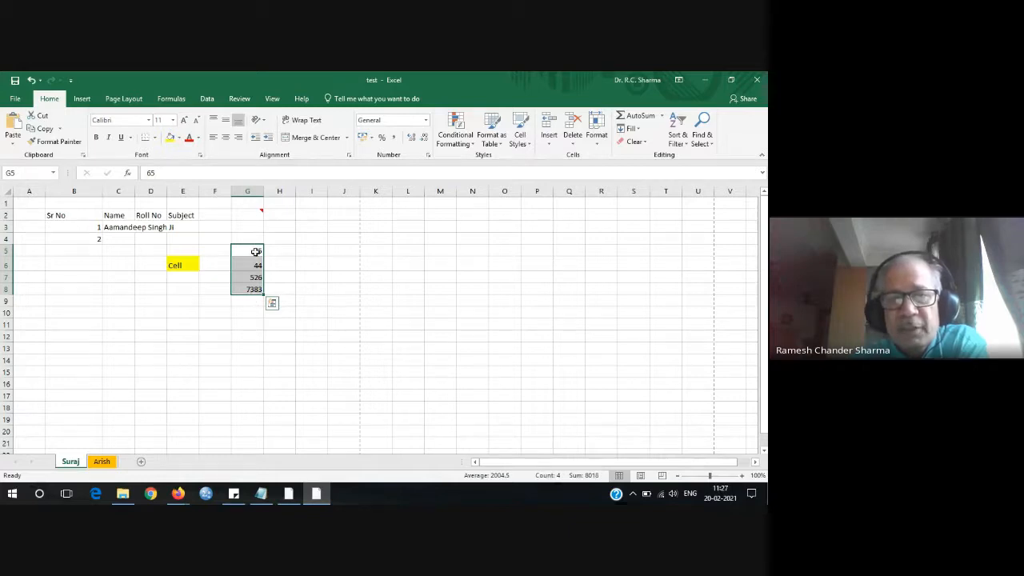
left_click(640, 117)
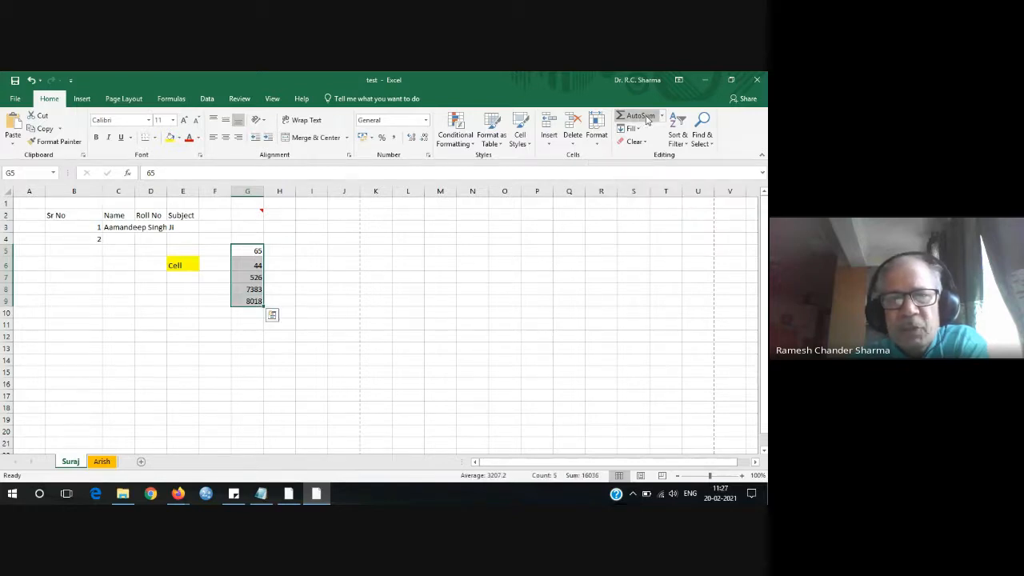
left_click(287, 305)
left_click(252, 302)
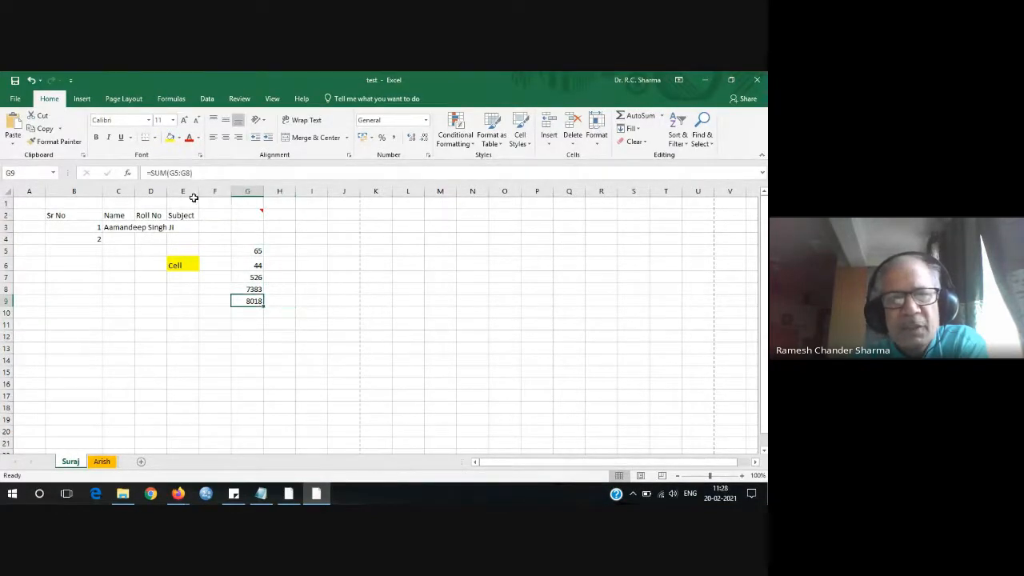
left_click(192, 173)
left_click_drag(192, 173, 136, 173)
left_click(214, 172)
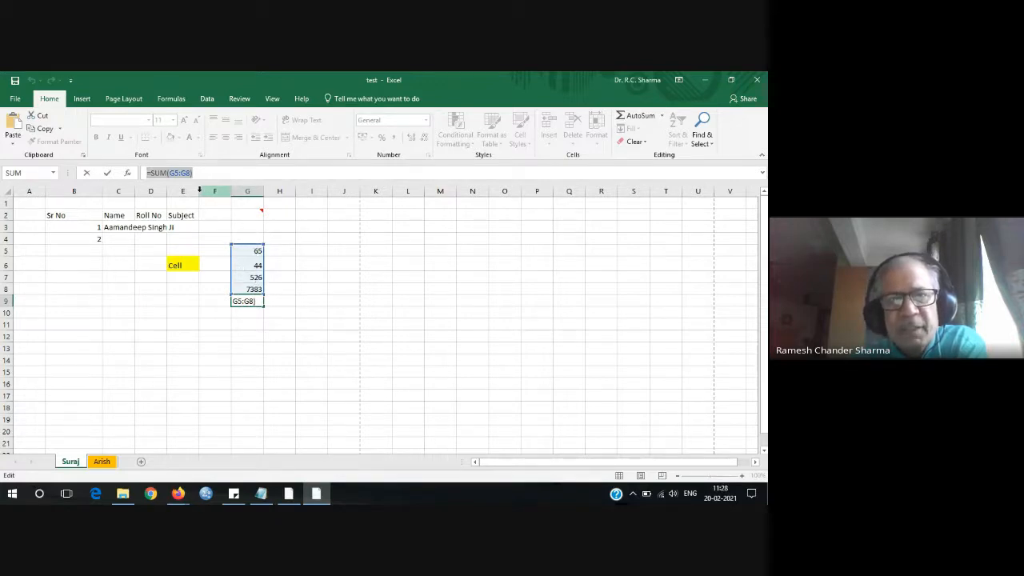
Clear the four figures and their total from G5 to G9.
left_click(151, 172)
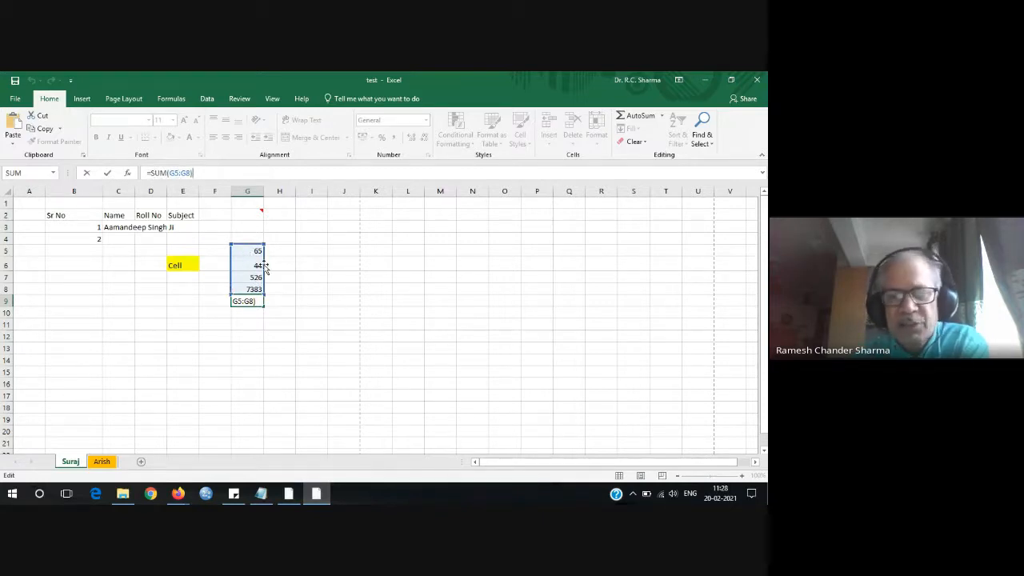
left_click(304, 272)
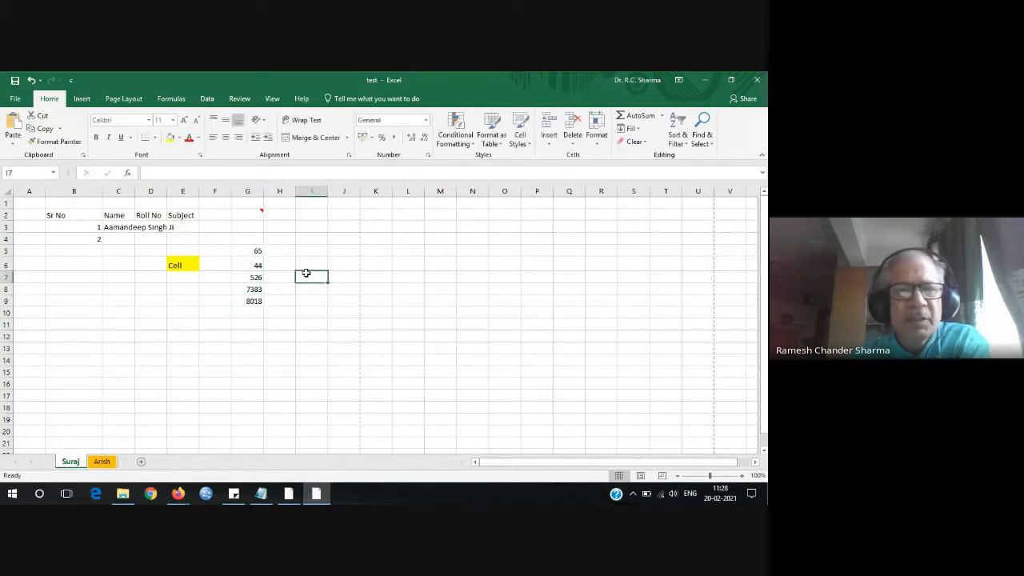
left_click_drag(252, 250, 254, 322)
key("Delete")
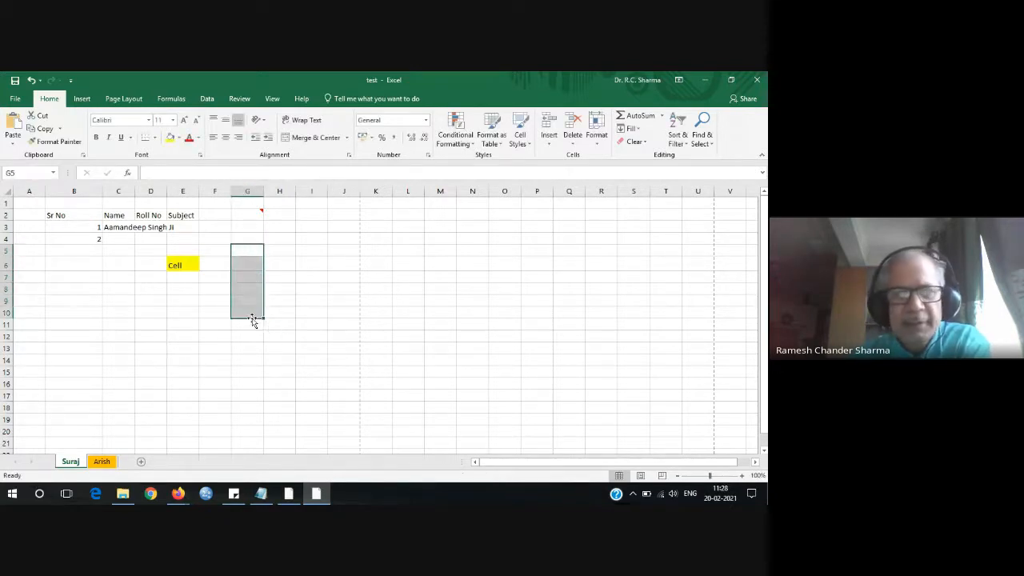
Delete the headings, name, serial numbers and column G figures in A1:H6.
left_click_drag(40, 205, 264, 267)
key("Delete")
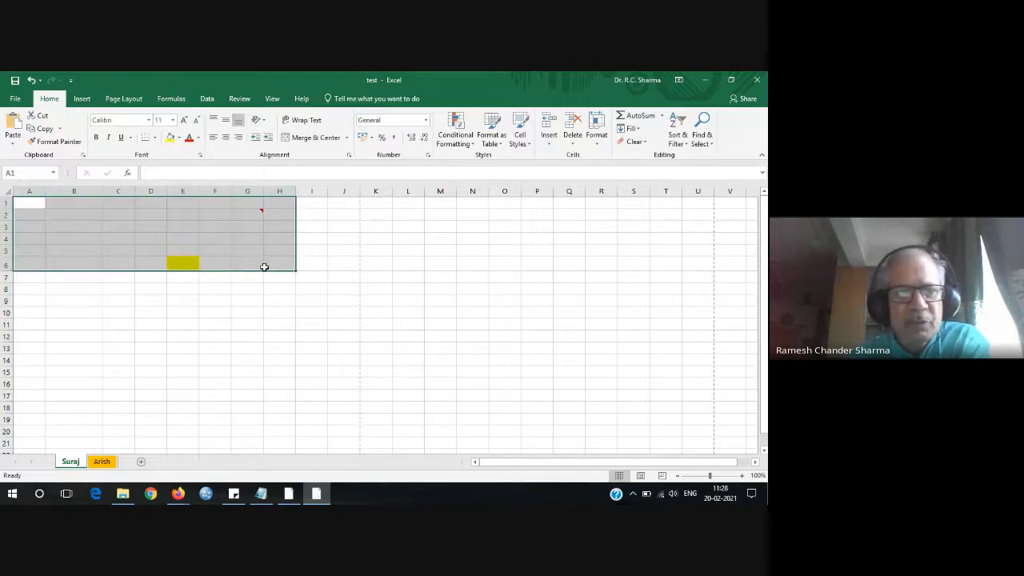
left_click(248, 323)
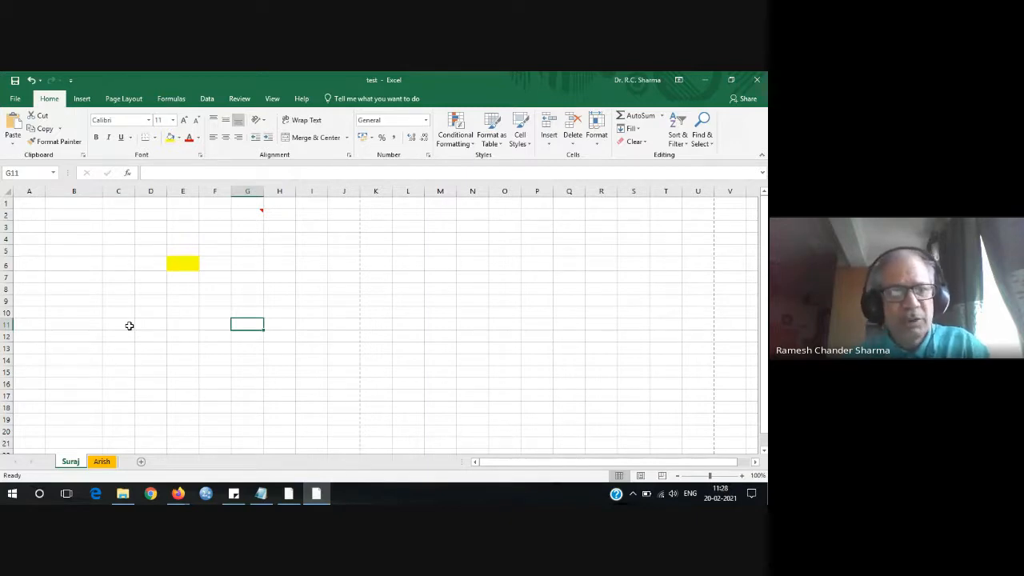
Enter 4, 8, 5, 4, 4, 4 down column A, leaving A3 and A5 empty.
left_click(35, 205)
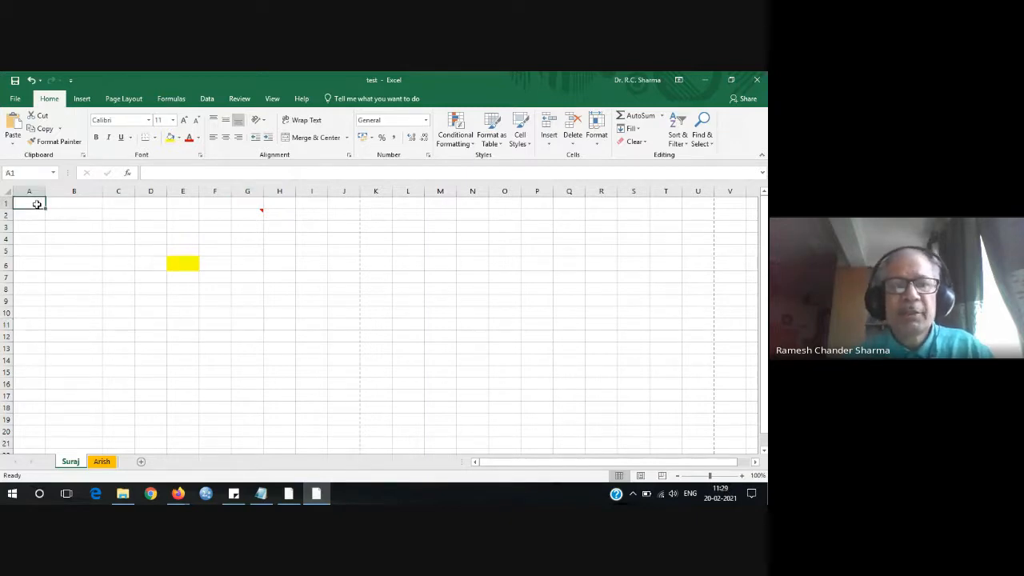
type("4")
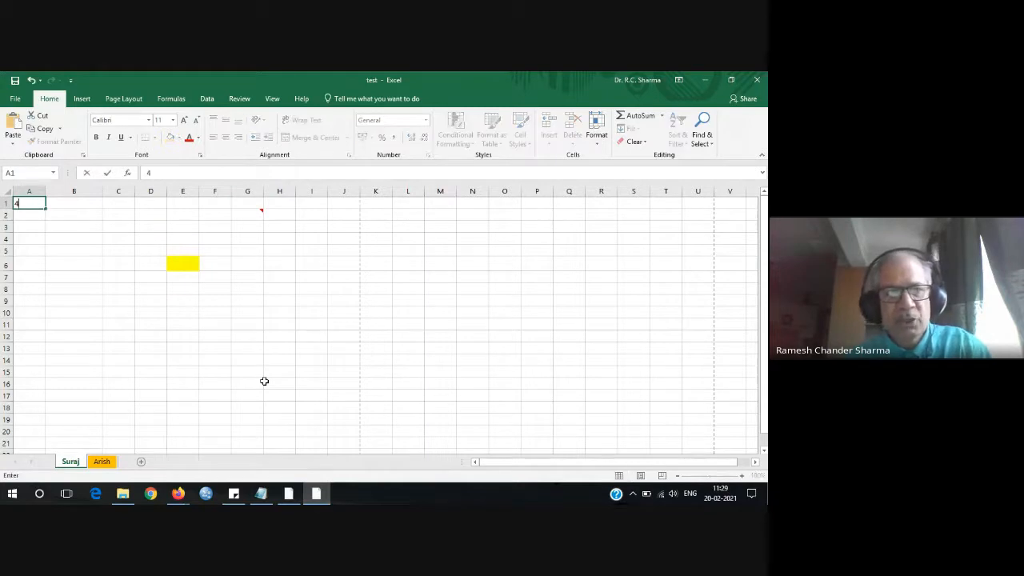
key("Return")
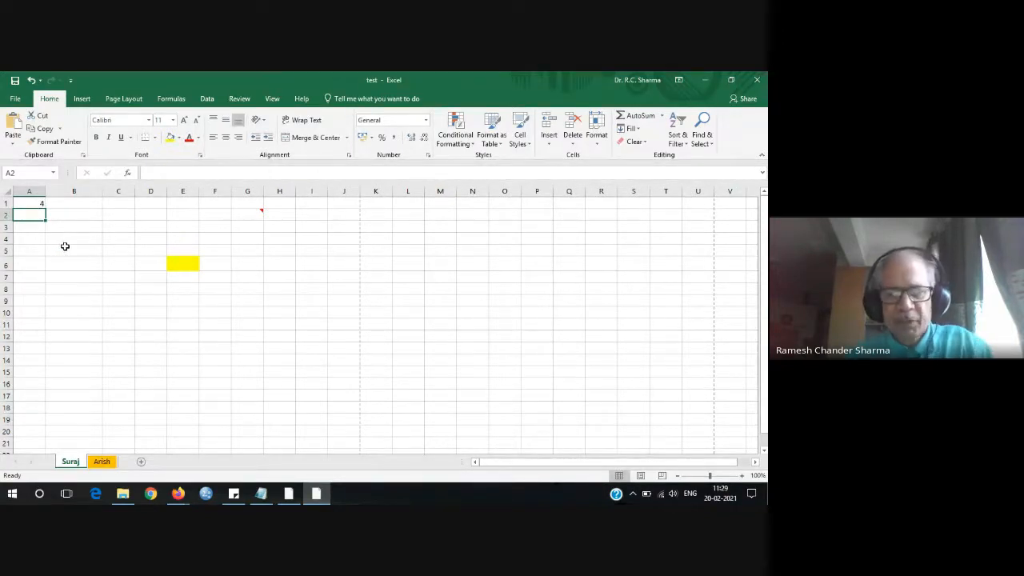
type("8")
key("Return")
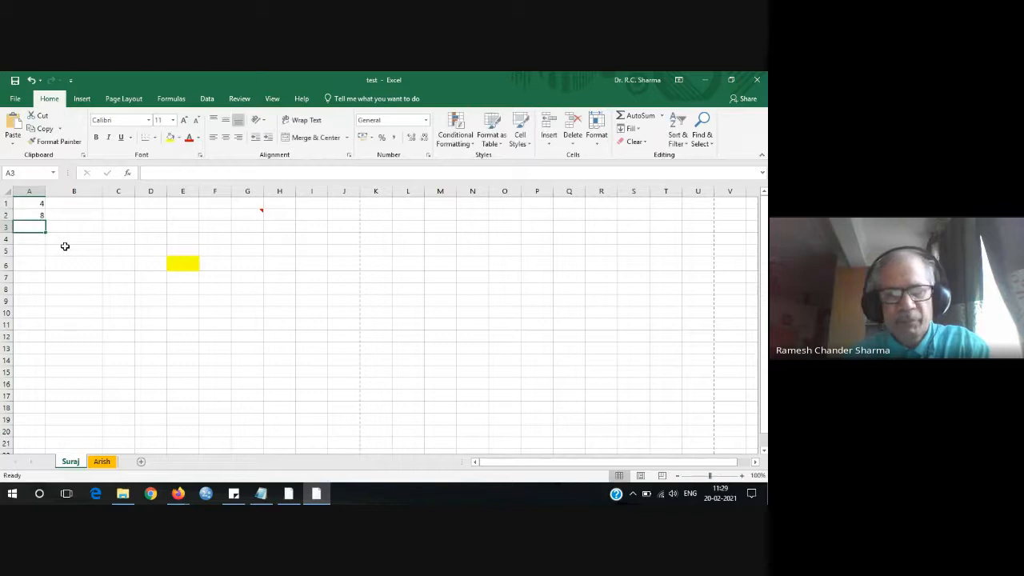
key("Return")
type("5")
key("Return")
key("Return")
type("4")
key("Return")
type("4")
key("Return")
type("4")
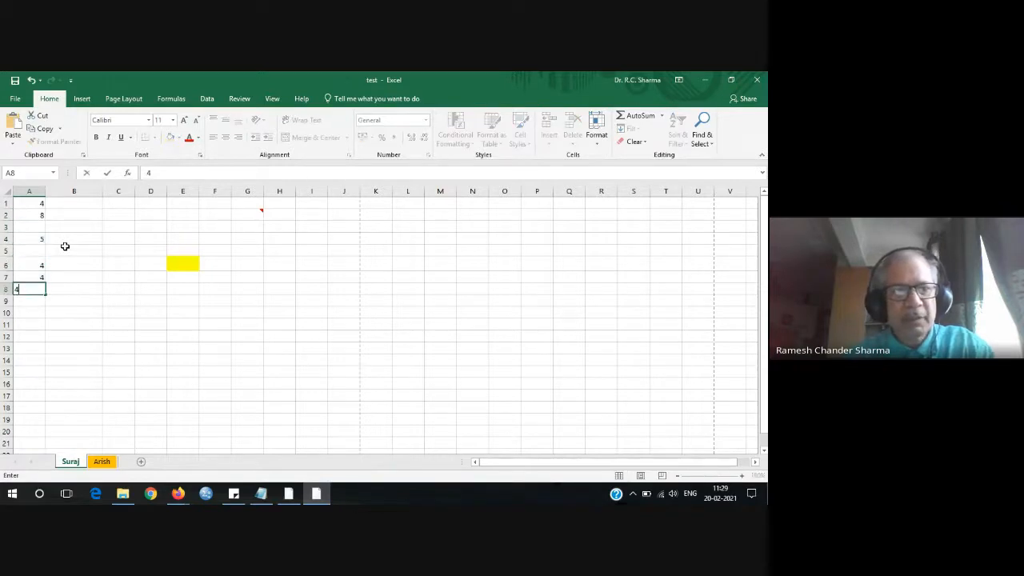
key("Return")
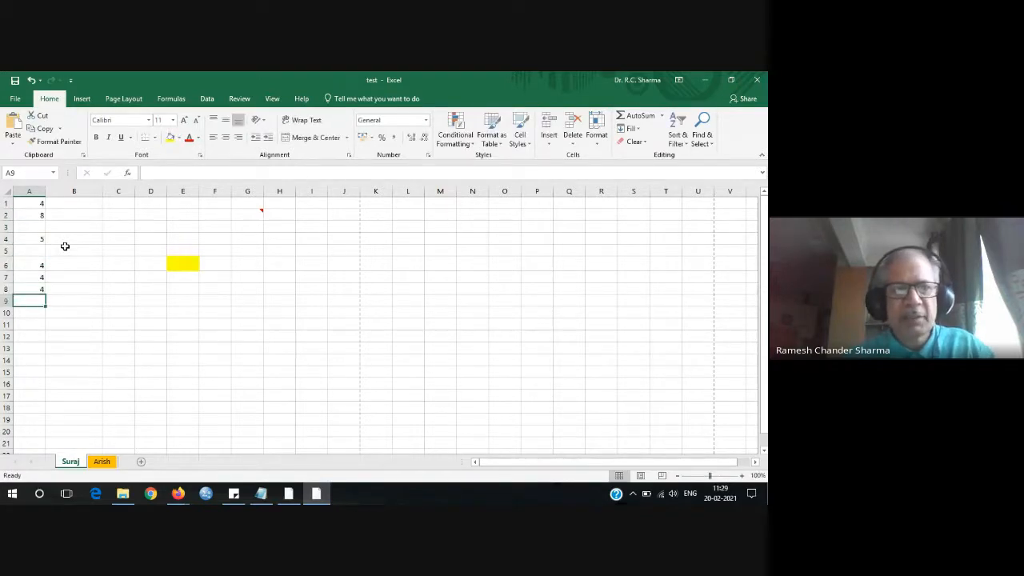
Type jshss, jssk and mynos into cells B1 to B3.
left_click(86, 204)
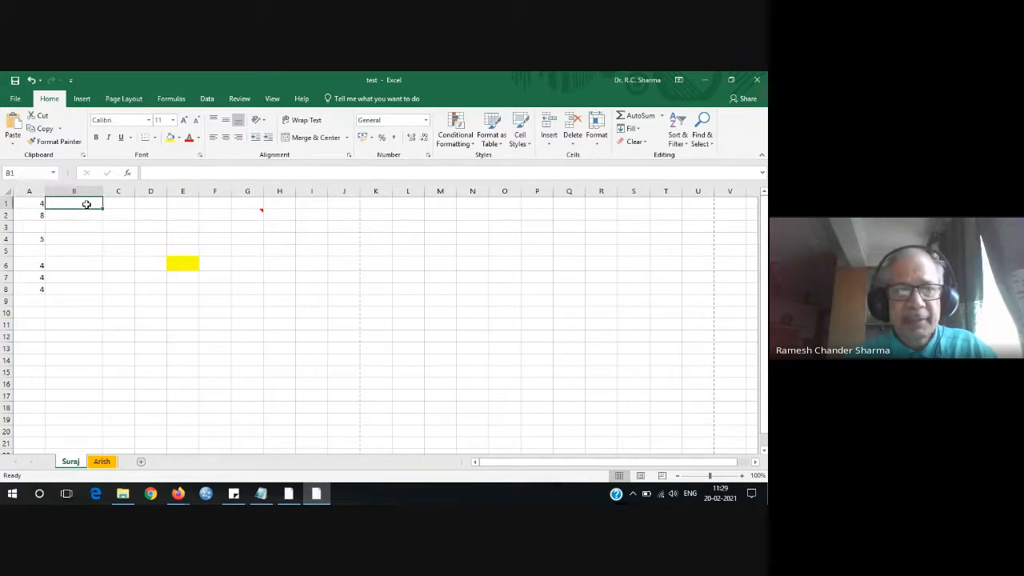
type("jshss")
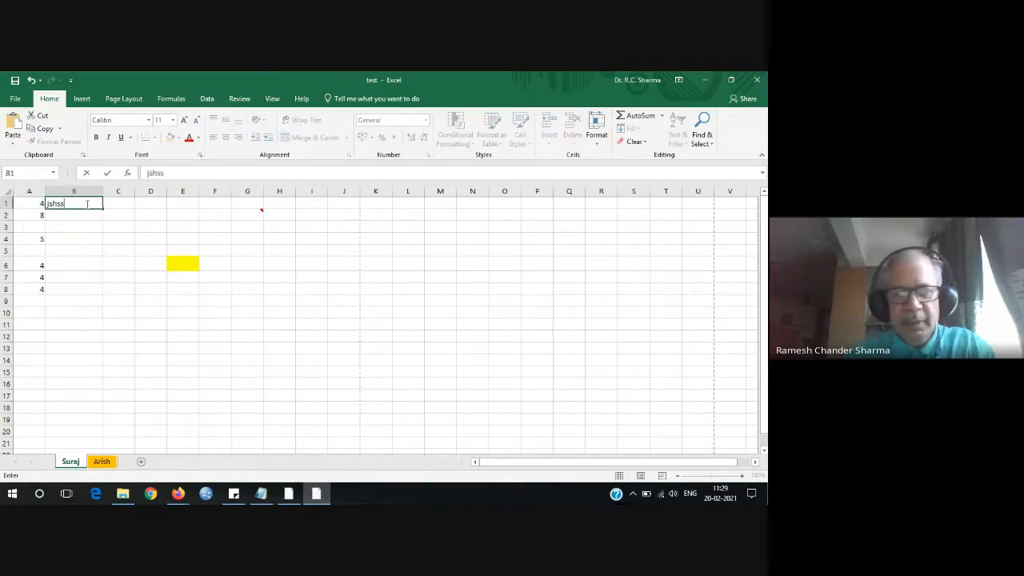
key("Return")
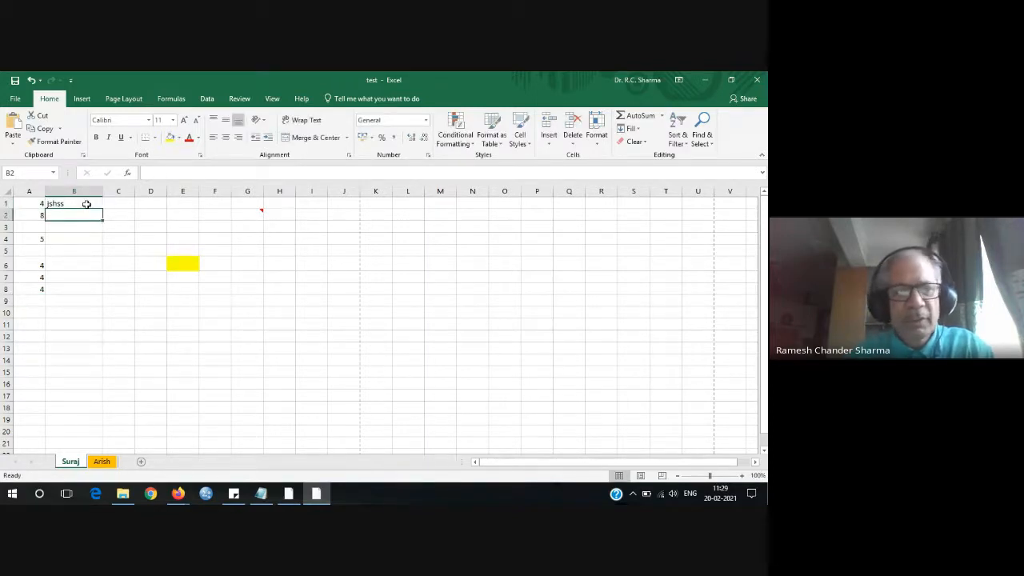
type("jssk")
key("Return")
type("mynos")
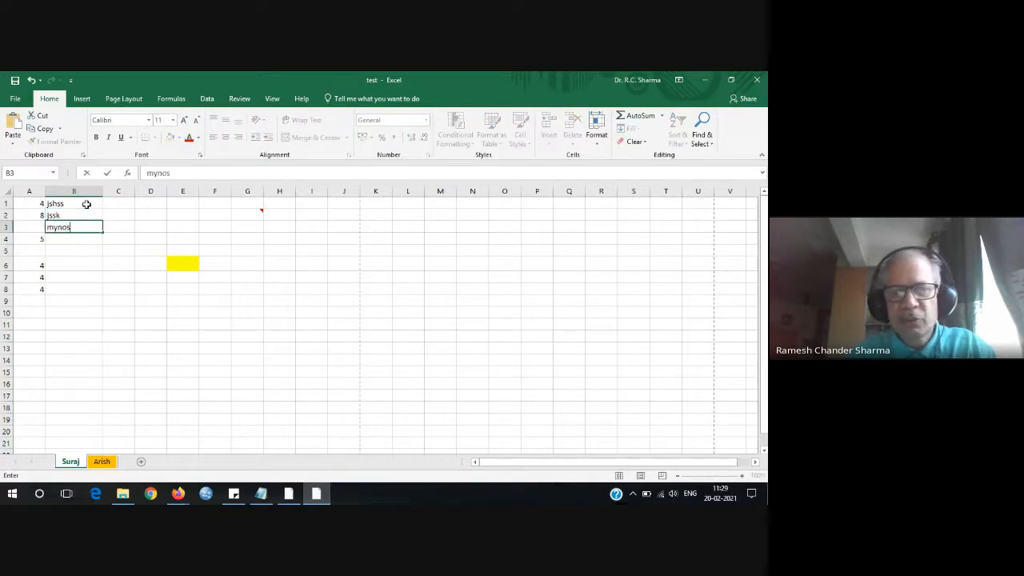
key("Return")
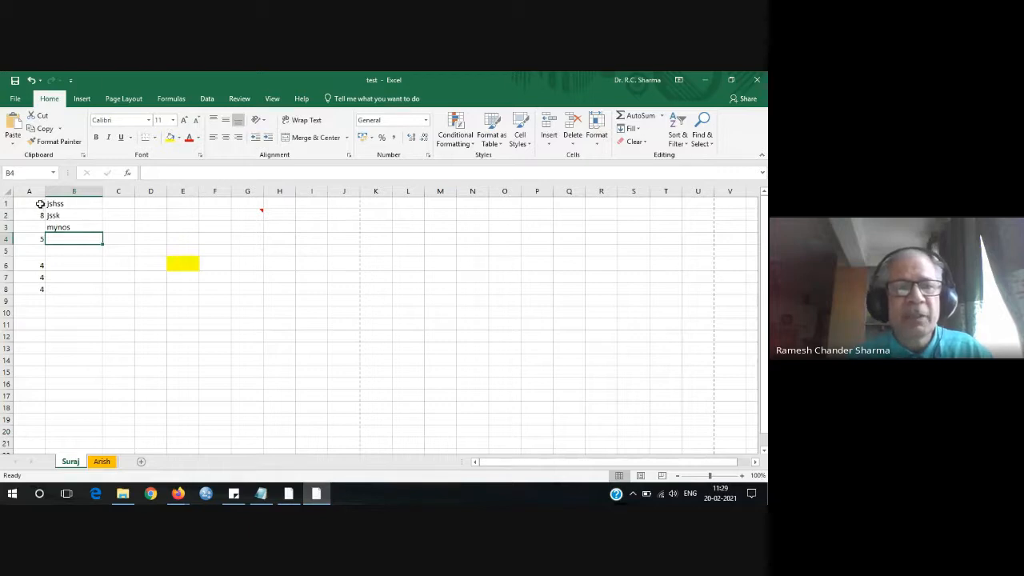
Select the entire first row, ready to insert a row above it.
left_click_drag(41, 203, 40, 288)
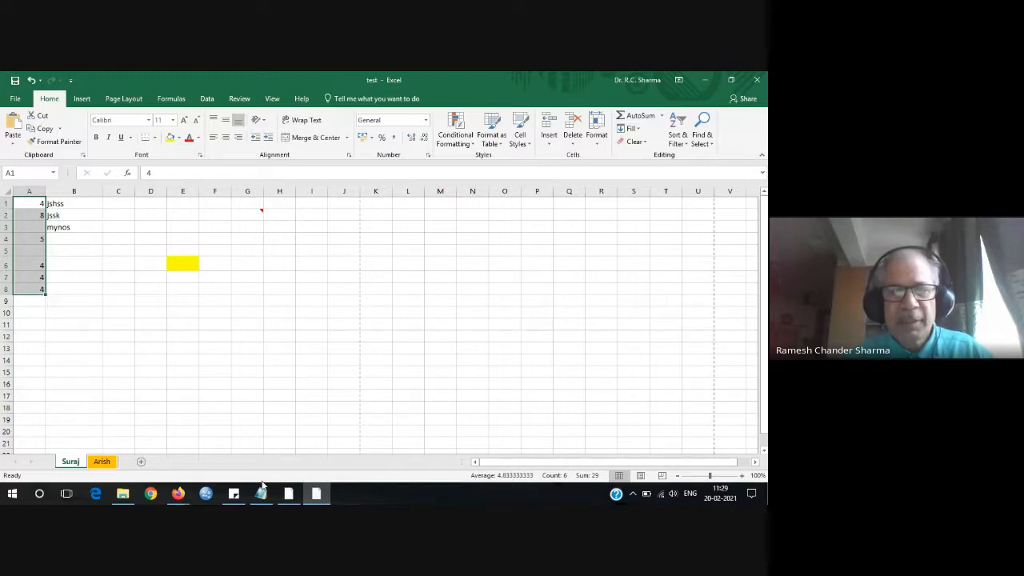
mouse_move(178, 495)
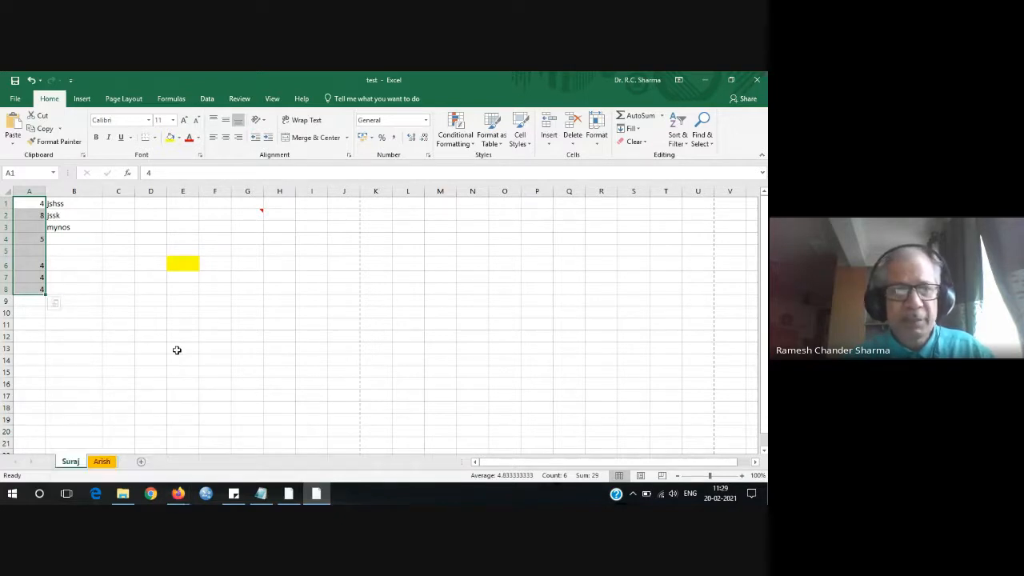
left_click(5, 203)
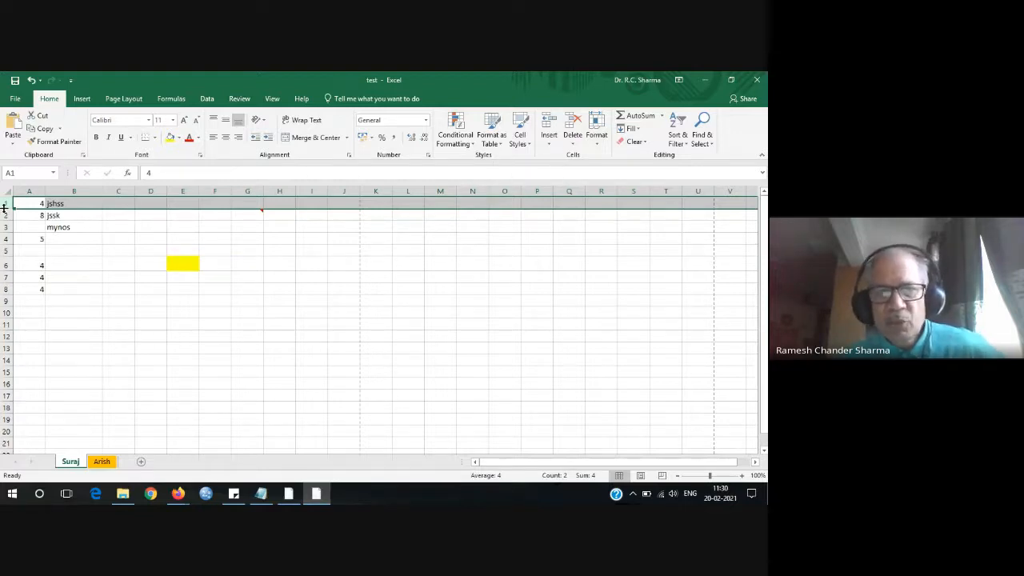
Insert a blank sheet row above the existing data.
left_click(549, 143)
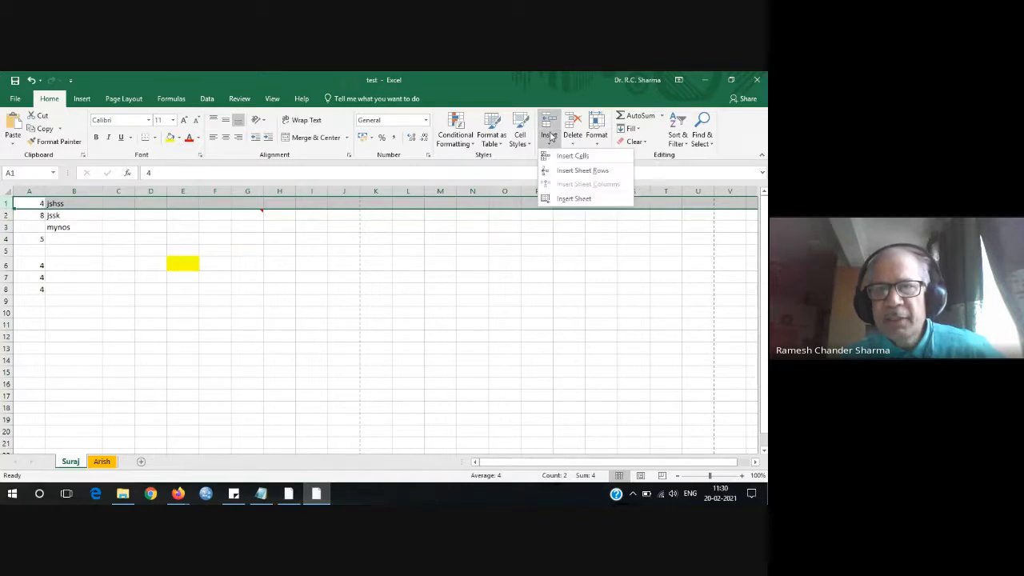
left_click(586, 172)
left_click(383, 338)
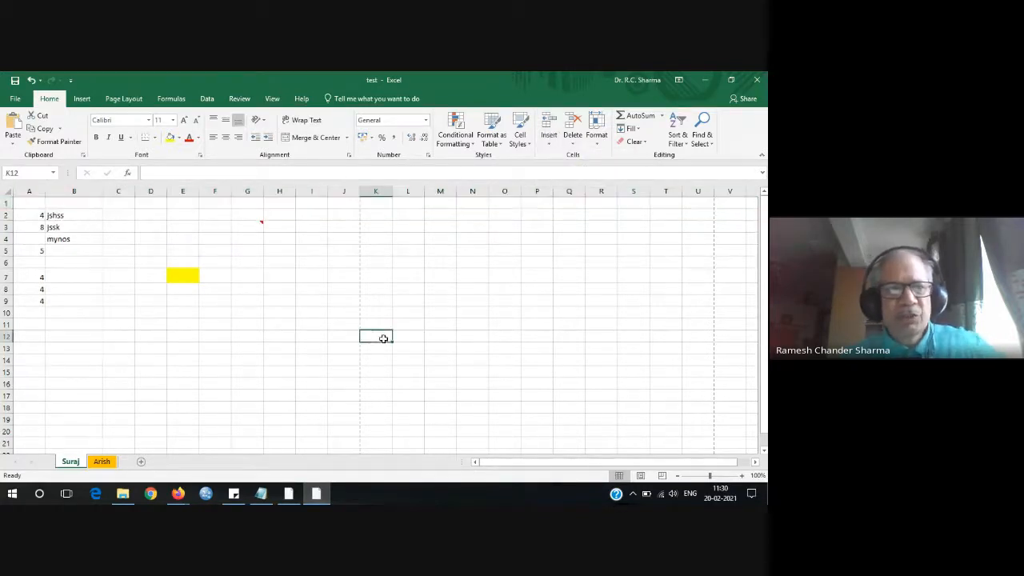
Enter the headers Sr No, name and Mobile Number in A1, B1 and C1.
left_click(32, 204)
type("Sr No.")
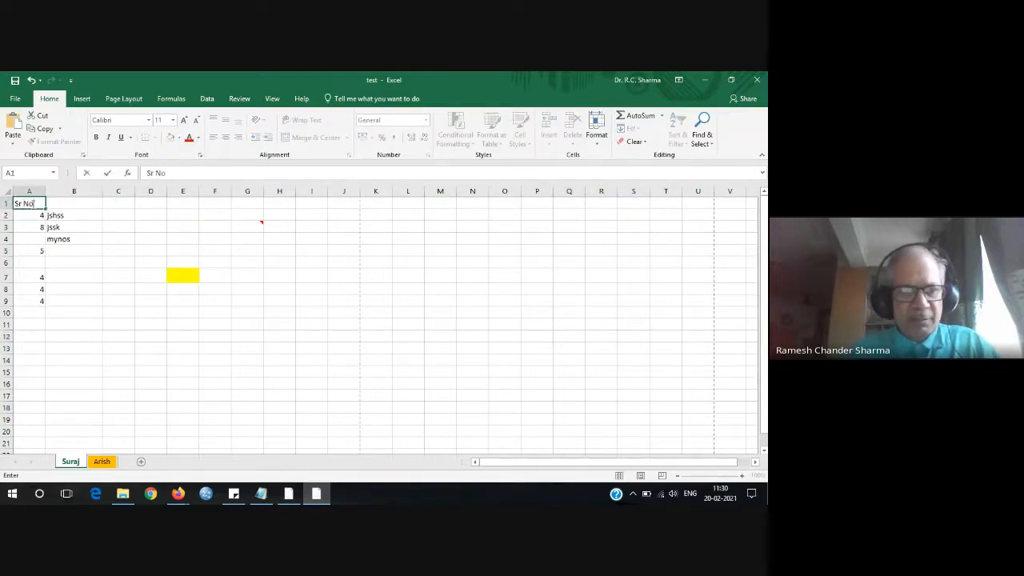
key("Tab")
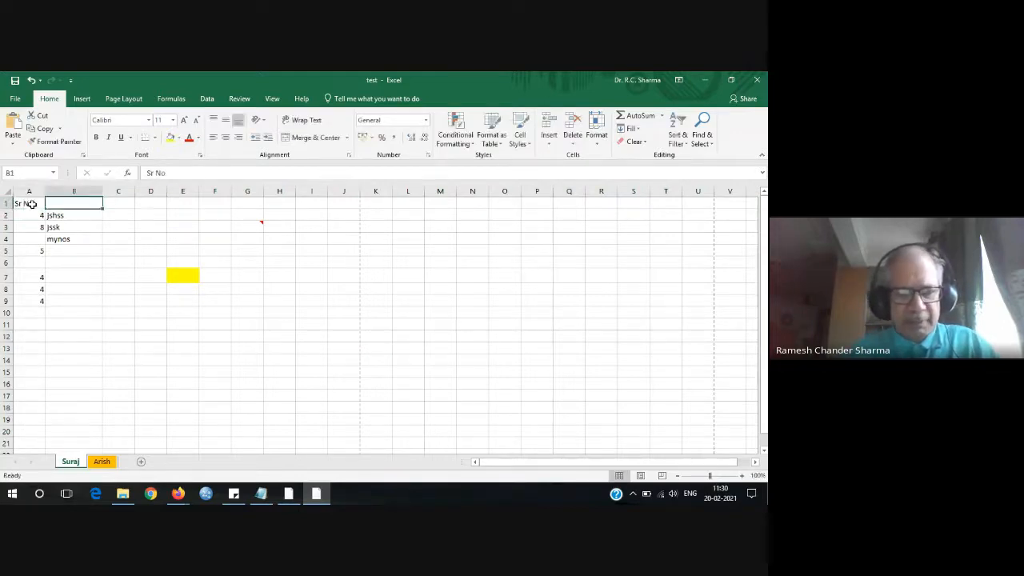
type("name")
key("Tab")
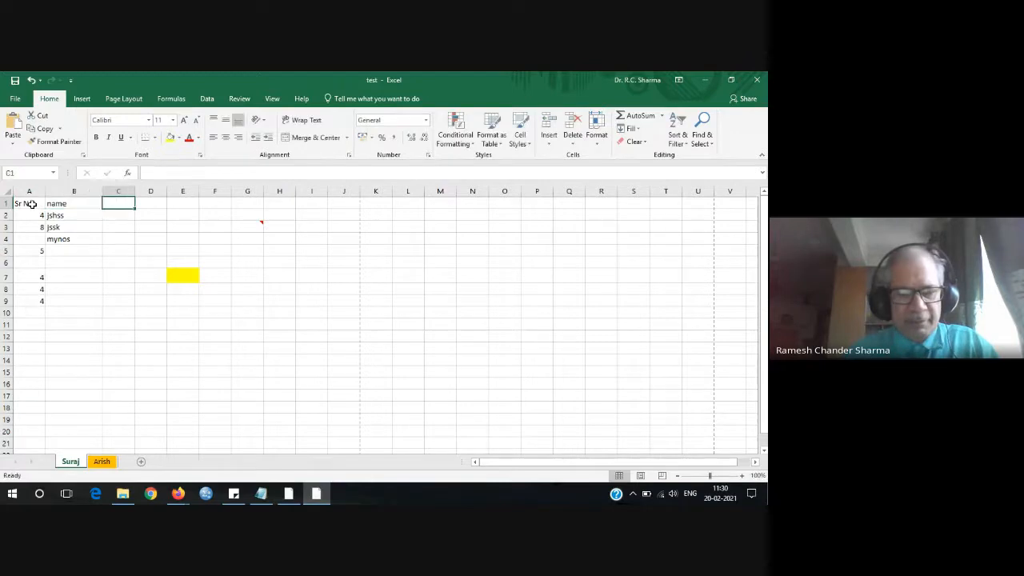
type("Mobile")
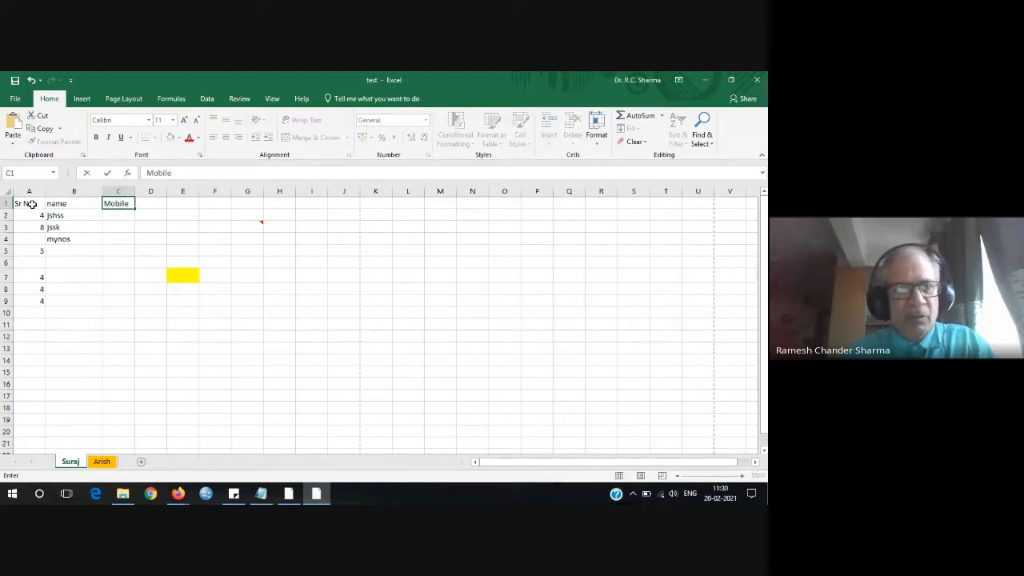
type(" Number")
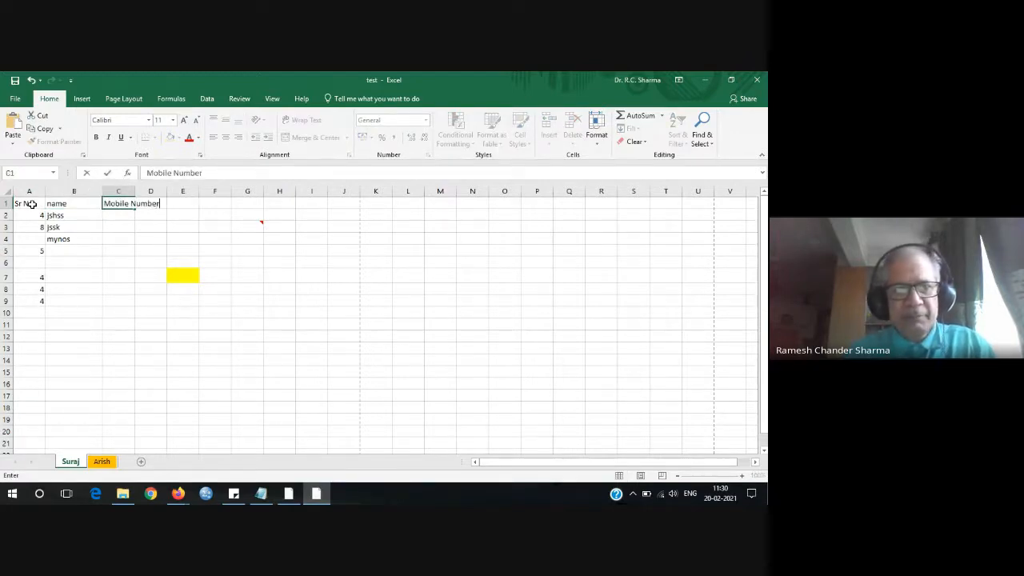
key("Return")
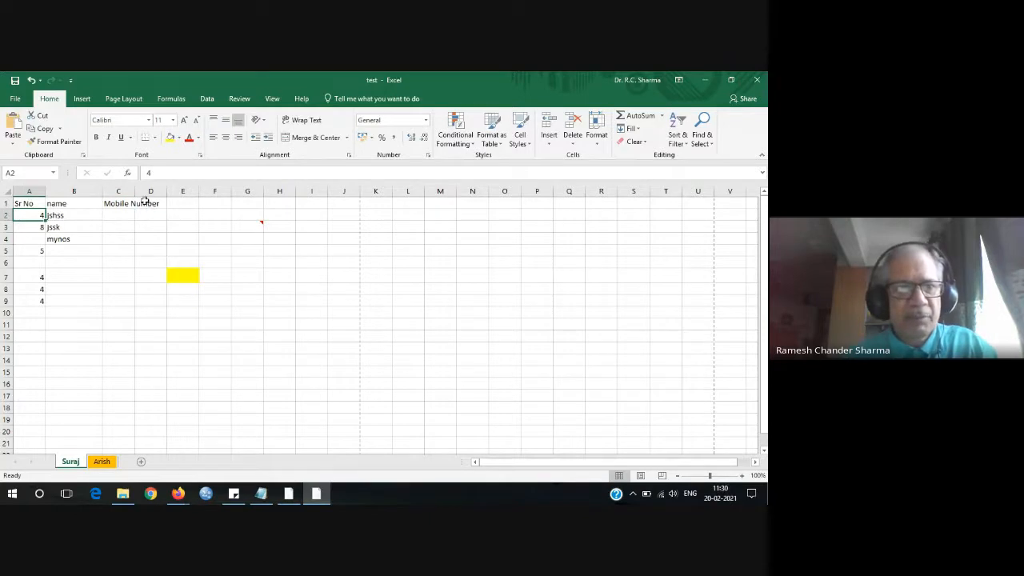
Widen columns C and B to fit the Mobile Number and name headers.
left_click_drag(136, 190, 194, 192)
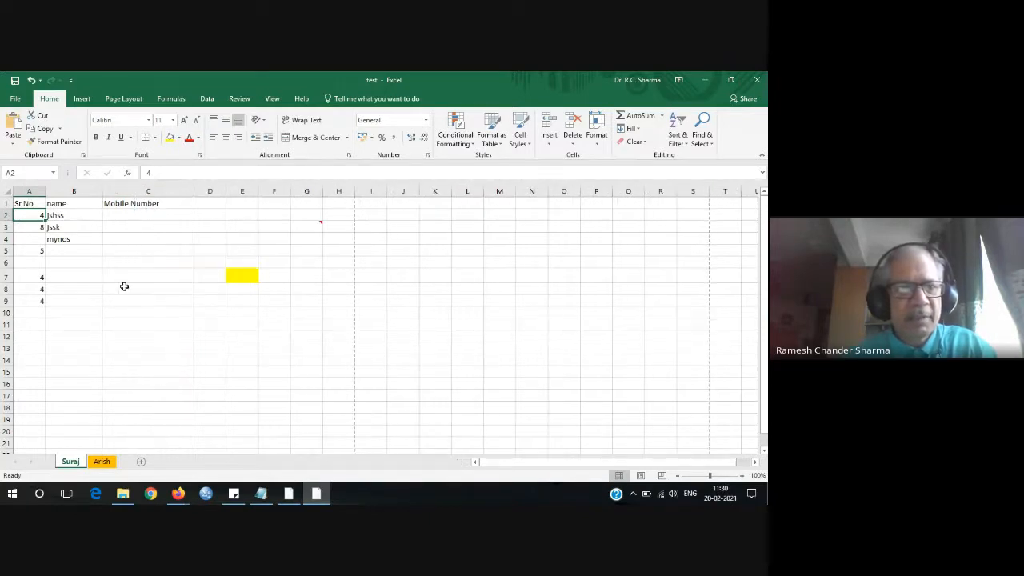
left_click_drag(103, 192, 142, 192)
left_click(87, 248)
Fill column A's numbers into B2:B9, then erase them from column B.
left_click_drag(40, 216, 41, 300)
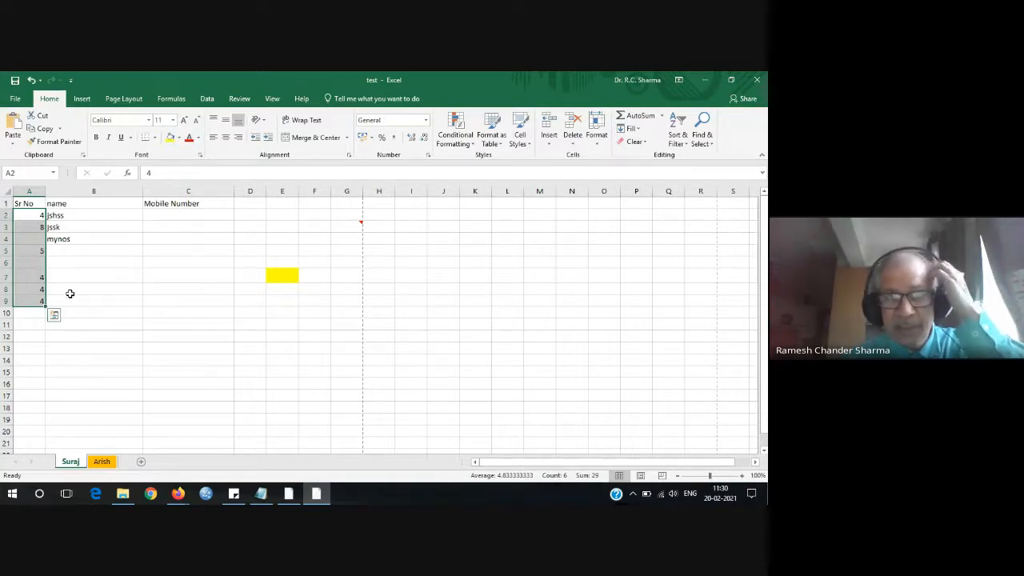
left_click_drag(45, 307, 101, 308)
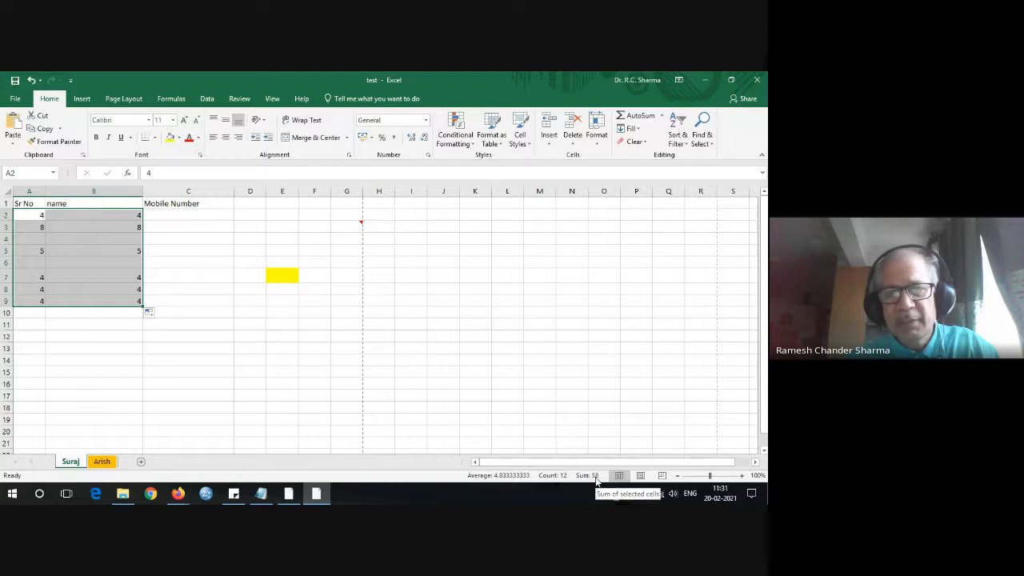
left_click(160, 337)
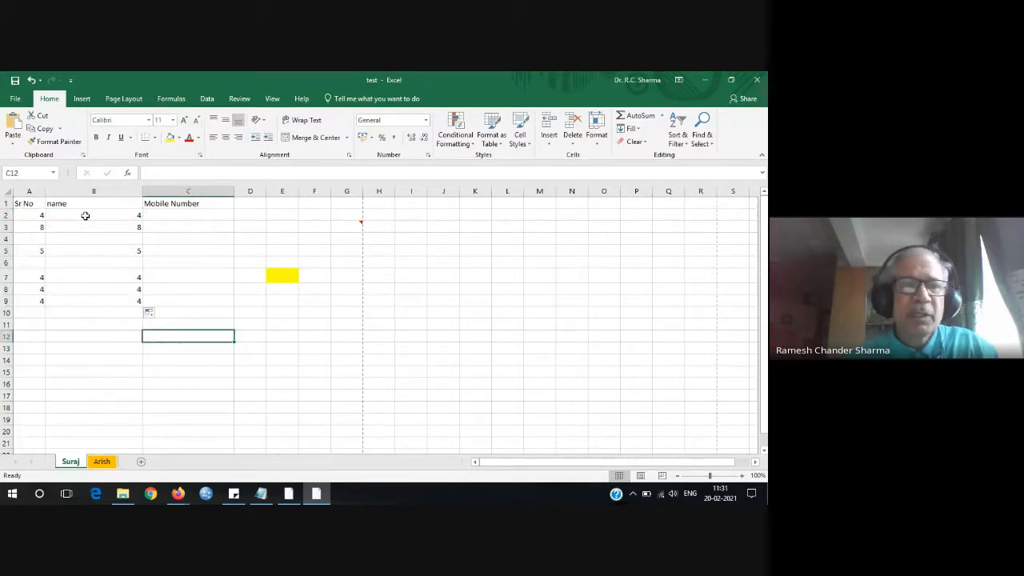
left_click_drag(85, 216, 83, 307)
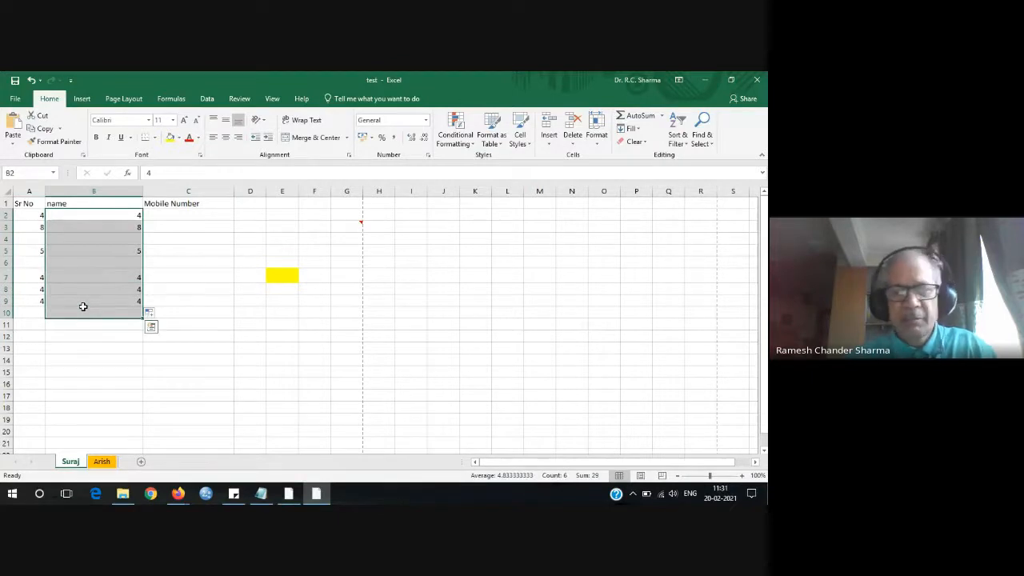
key("Delete")
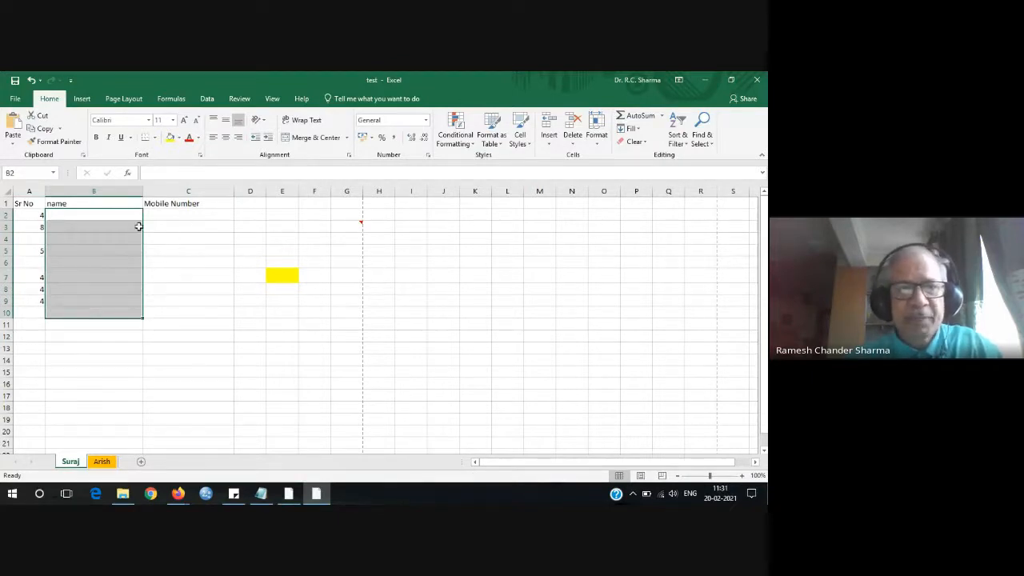
Enter a nine-digit mobile number in C2 and reselect that cell.
left_click(179, 218)
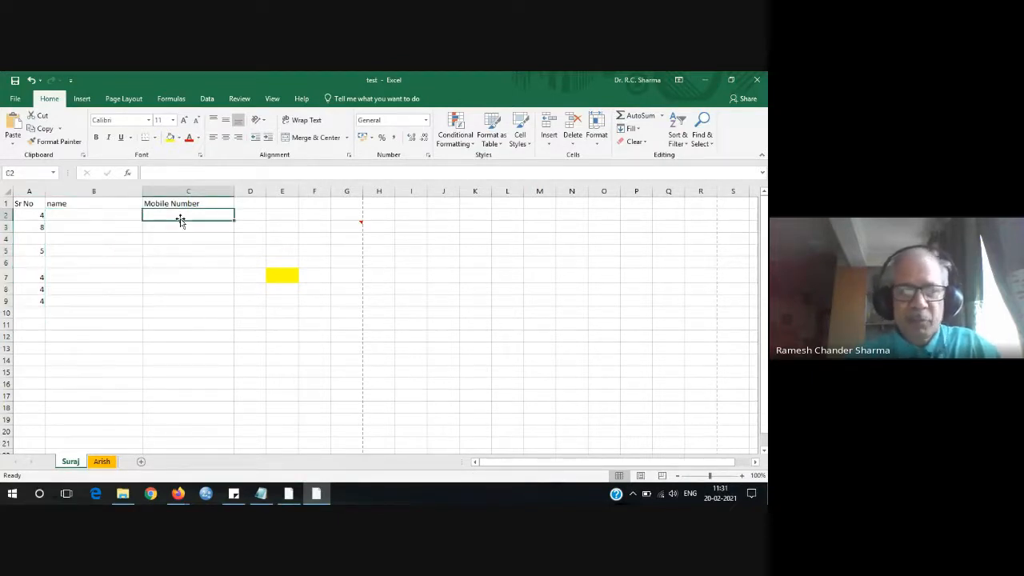
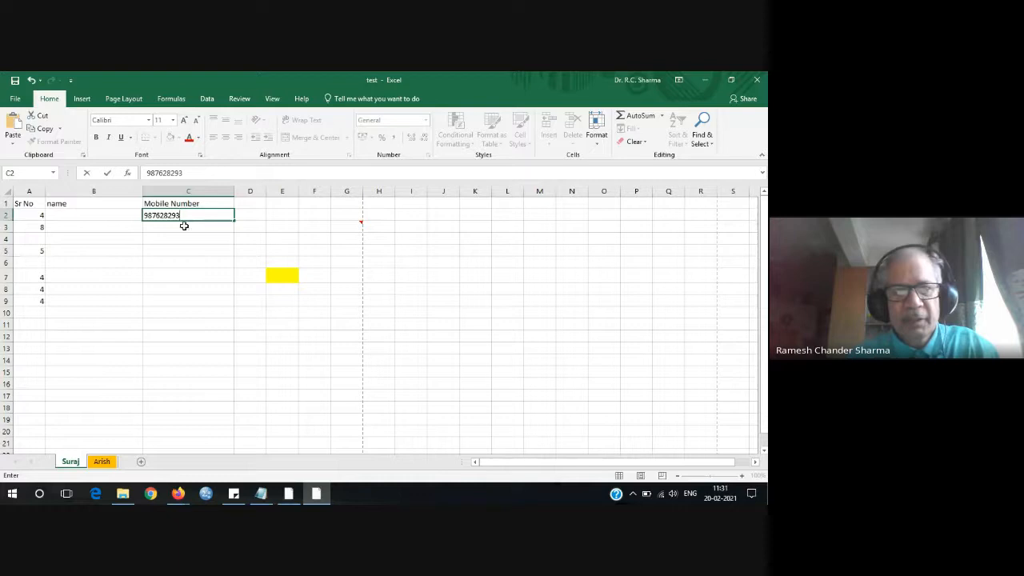
left_click(185, 228)
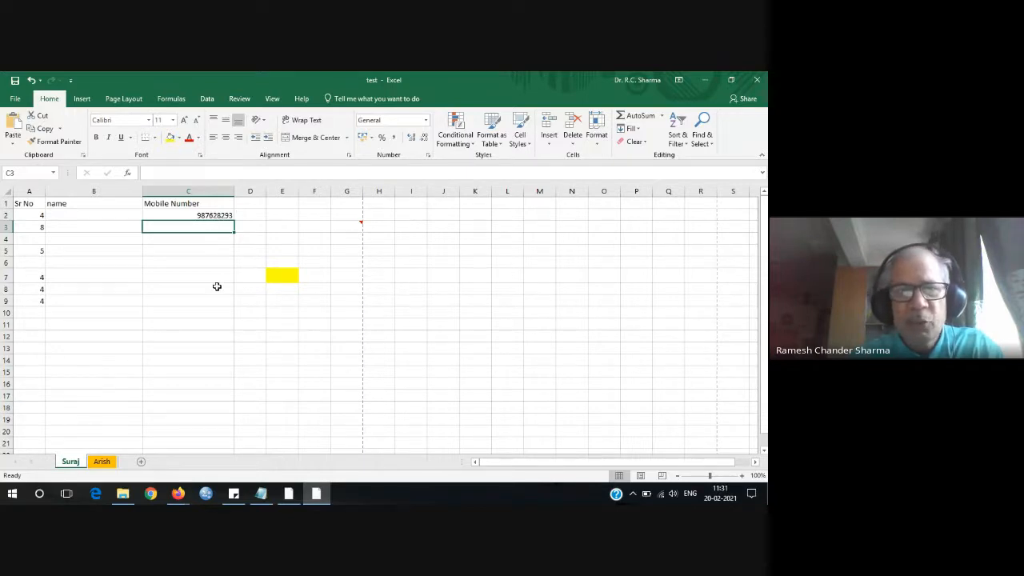
left_click(203, 347)
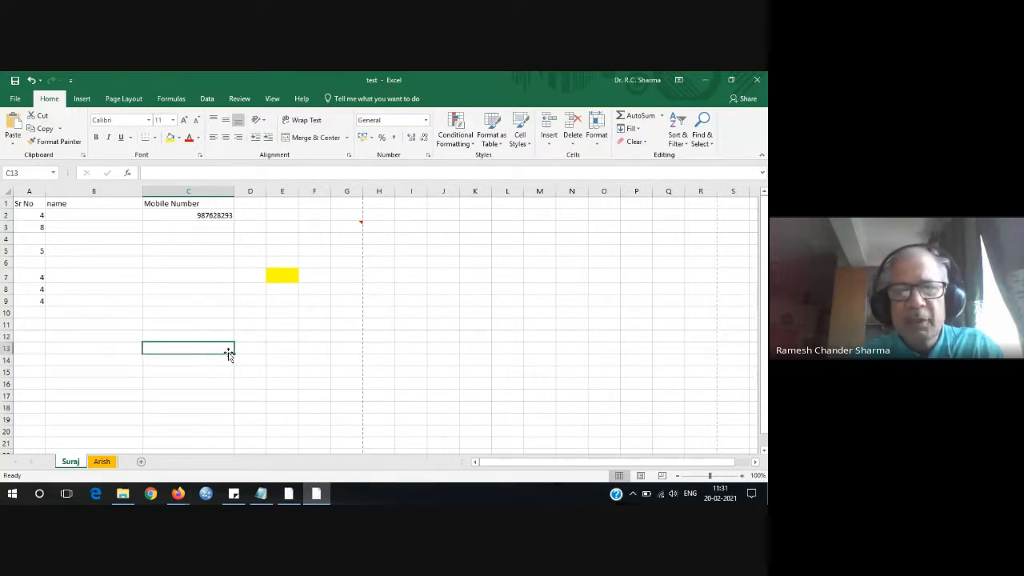
left_click(214, 216)
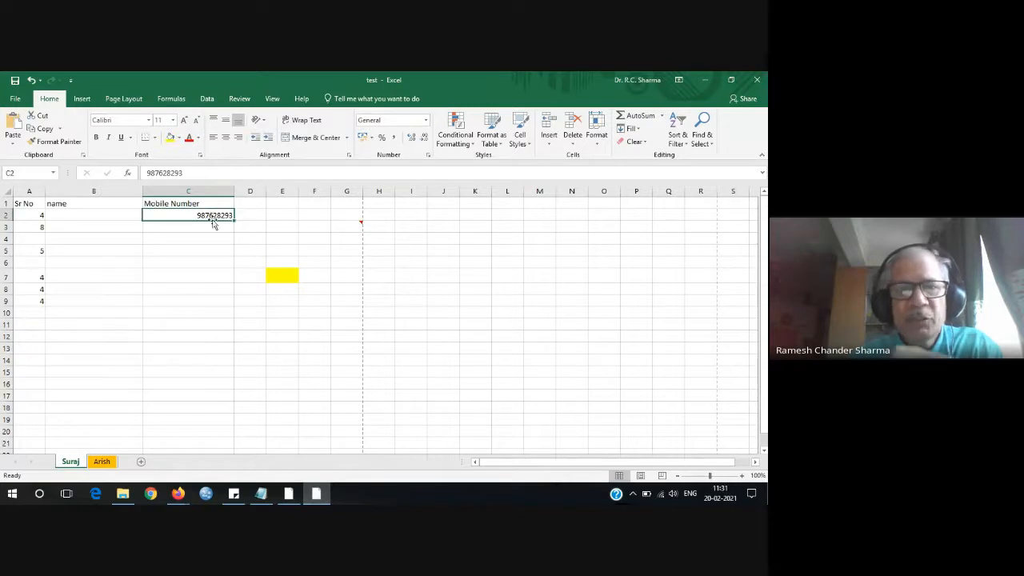
Prefix the C2 mobile number with an apostrophe so it is stored as text.
left_click(148, 172)
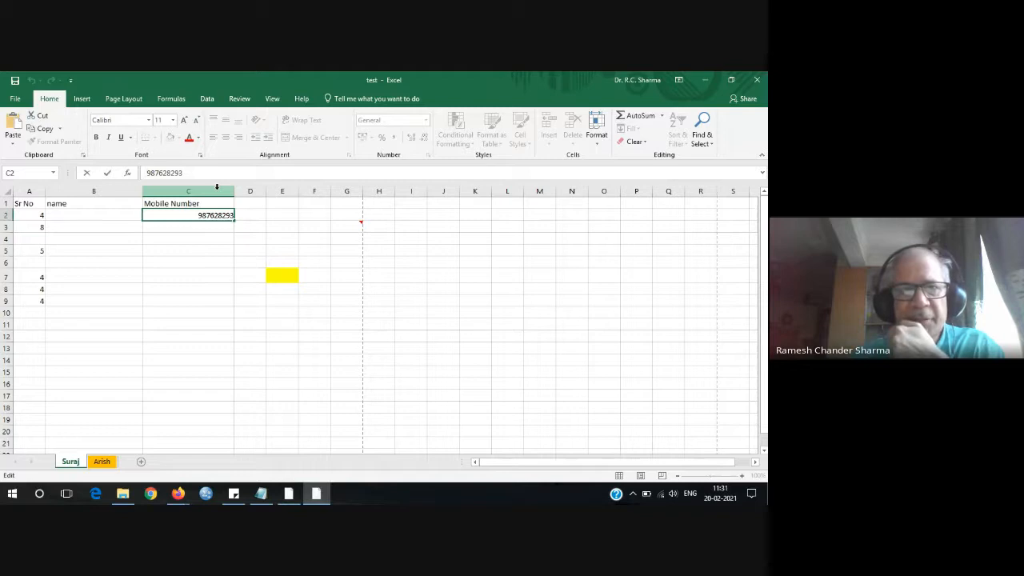
type("'")
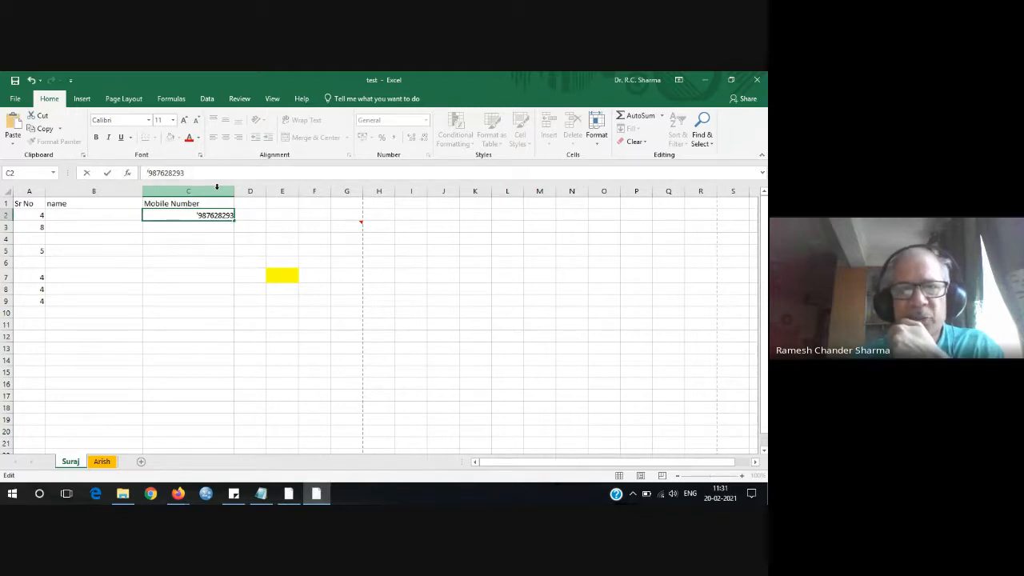
key("Return")
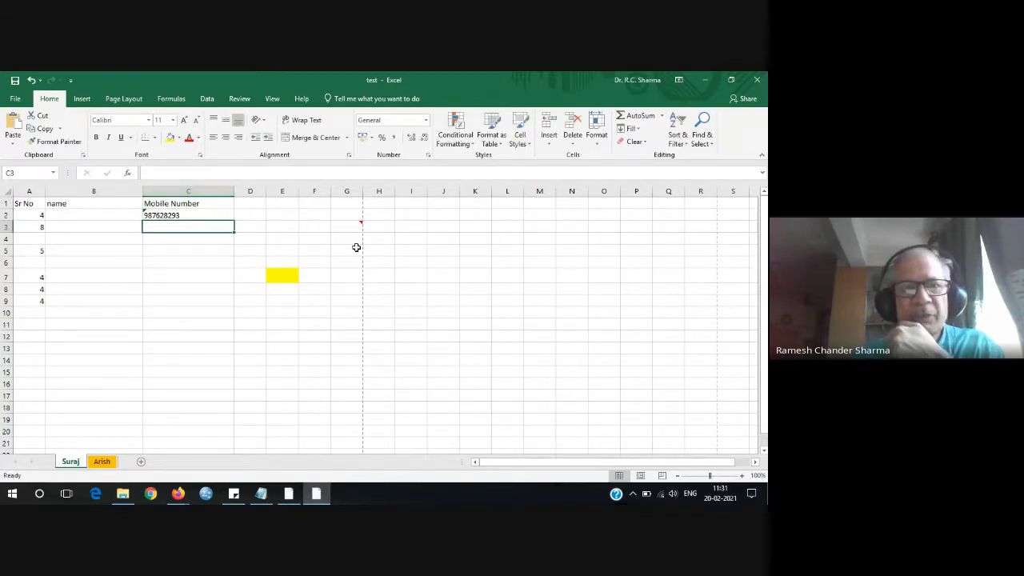
left_click(173, 215)
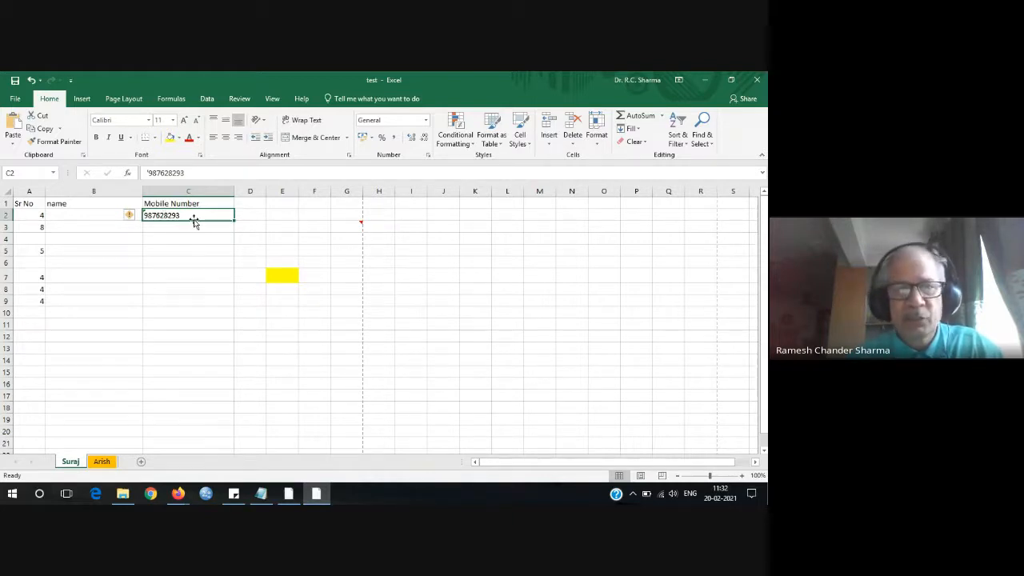
left_click(191, 231)
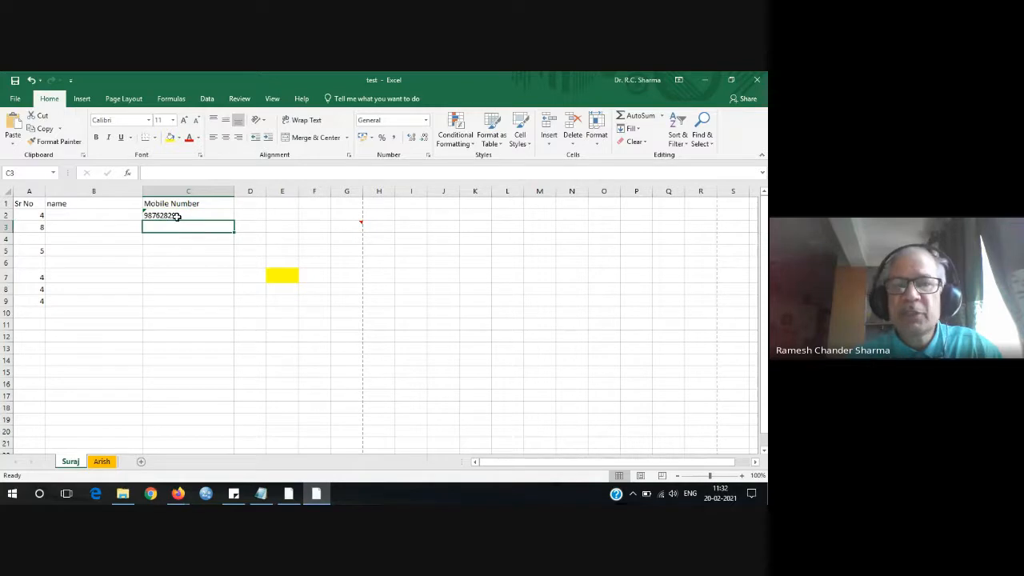
left_click(177, 216)
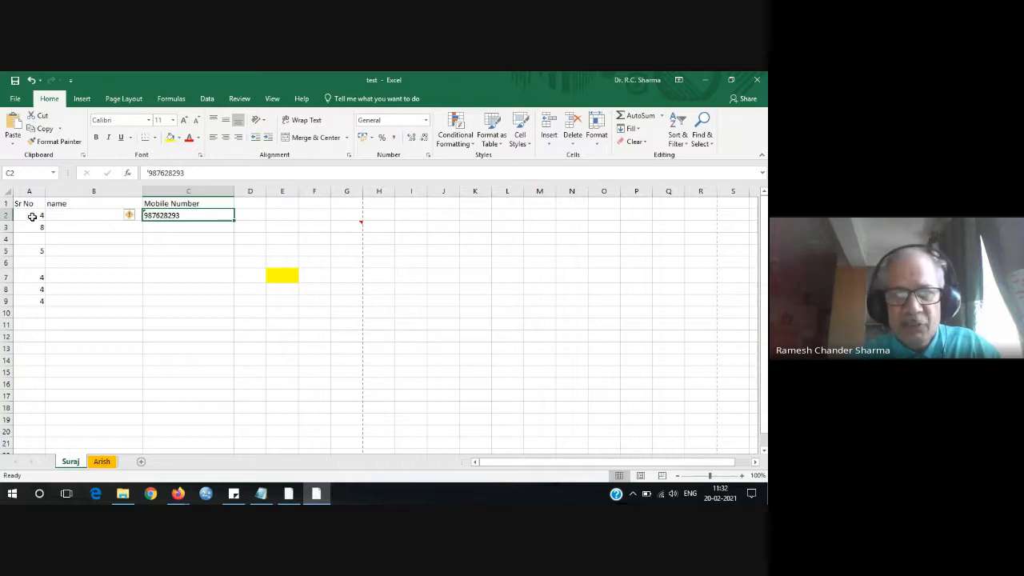
left_click_drag(30, 216, 194, 303)
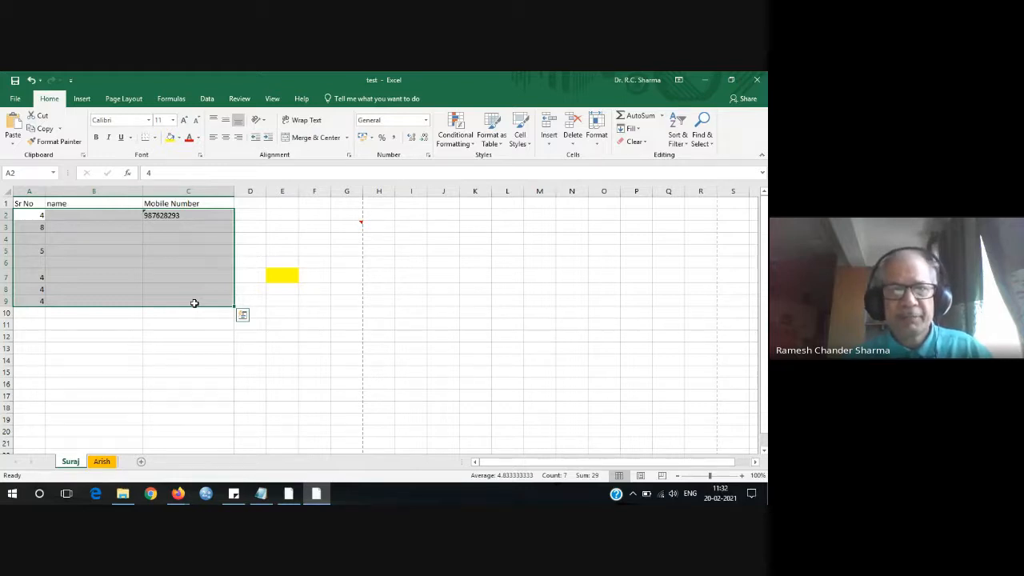
Clear column A's trial values and enter serial numbers 1 and 2 in A2 and A3.
left_click(86, 218)
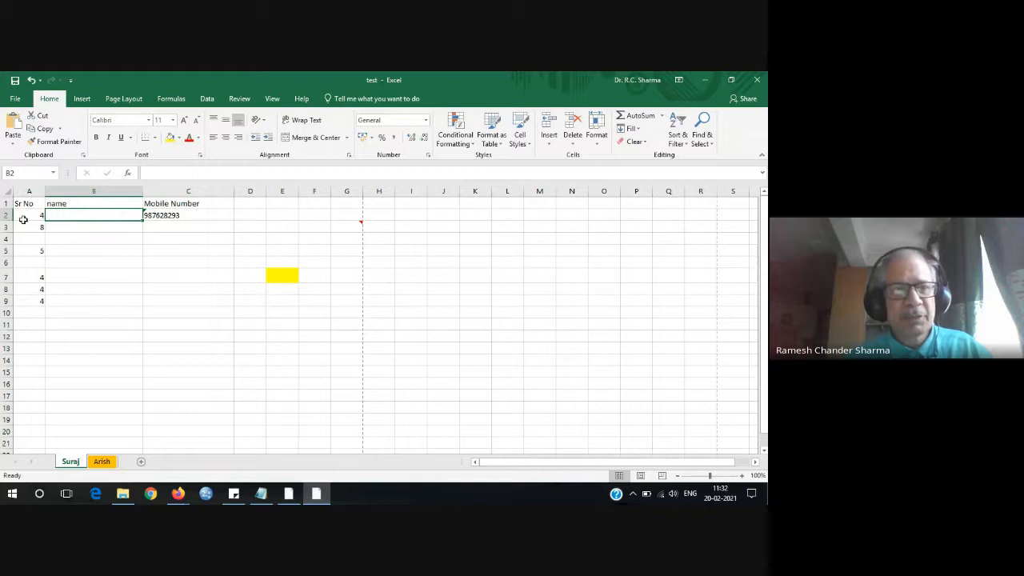
left_click_drag(26, 216, 34, 304)
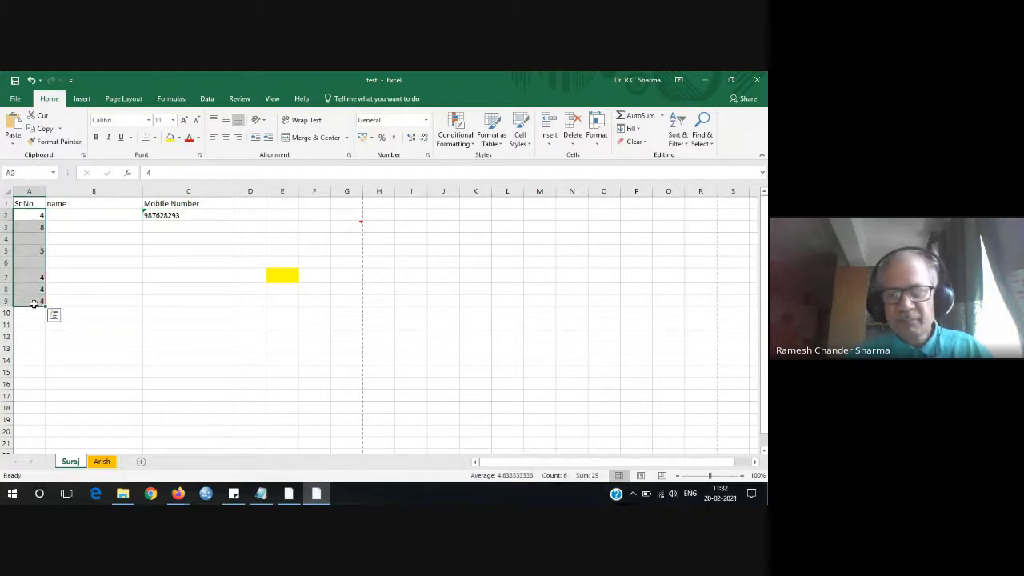
key("Delete")
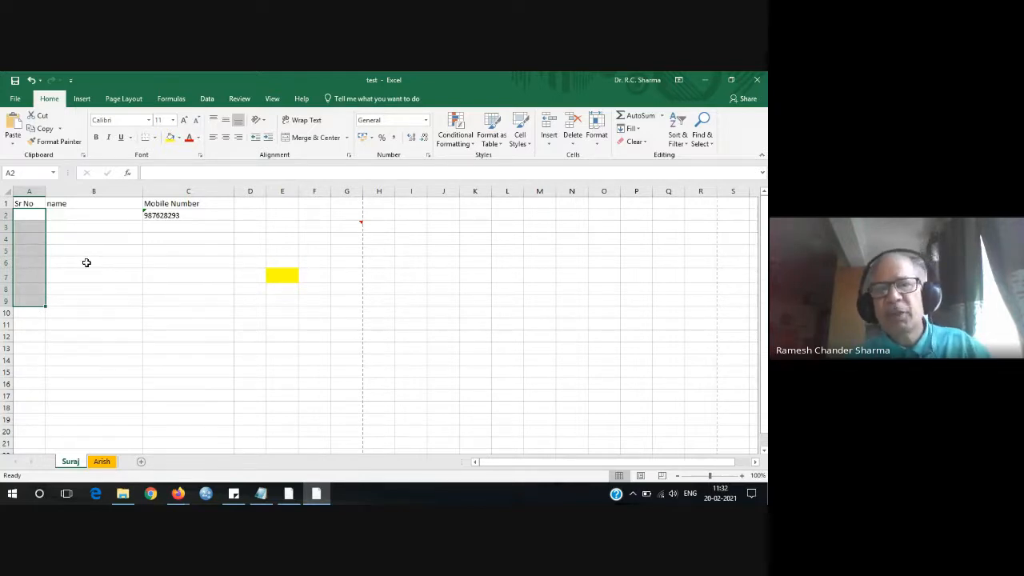
left_click(27, 213)
type("1")
key("Return")
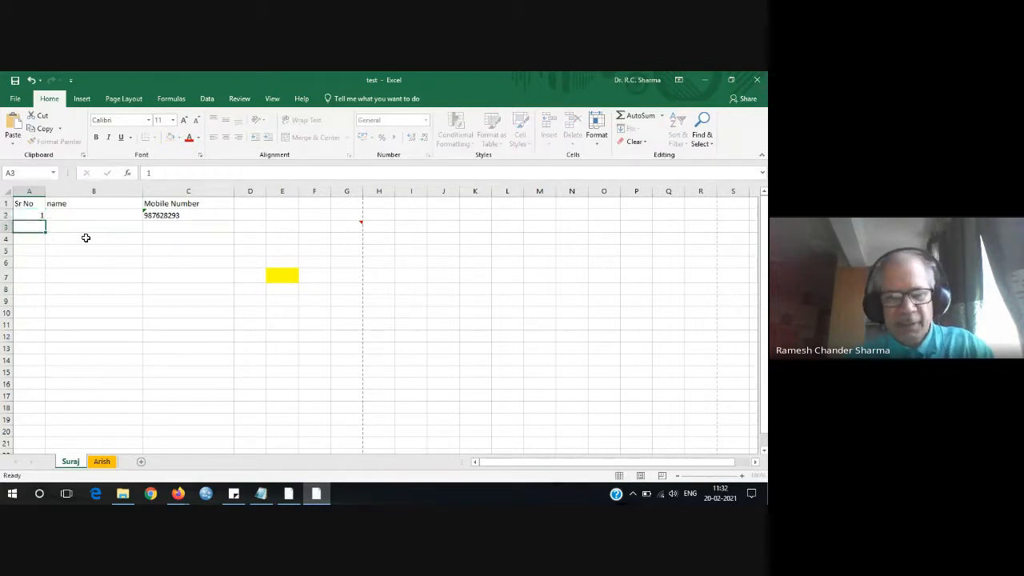
type("2")
key("Return")
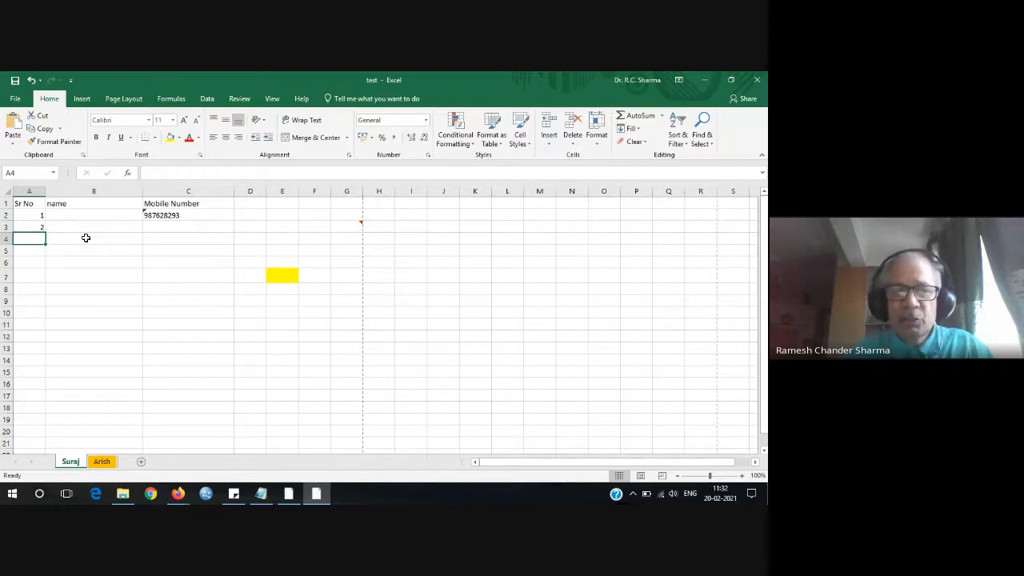
Fill the serial numbers down column A to row 10 with the fill handle.
left_click(37, 217)
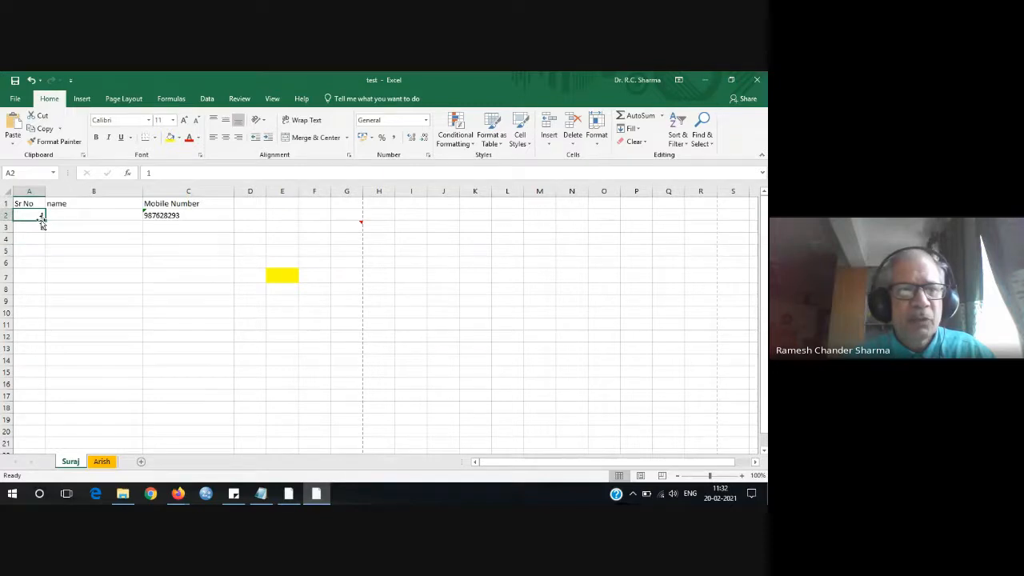
left_click_drag(42, 225, 45, 233)
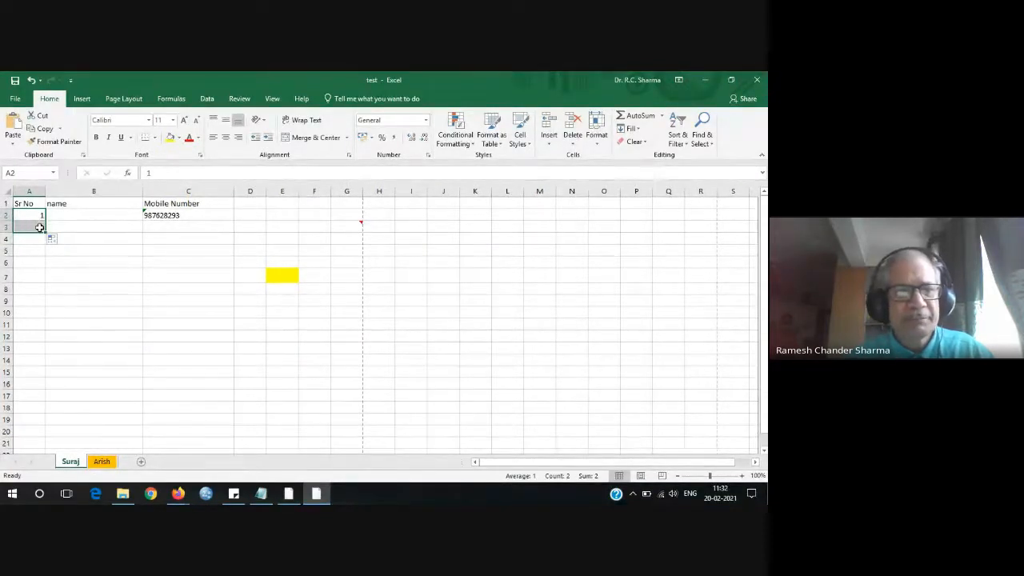
left_click(36, 225)
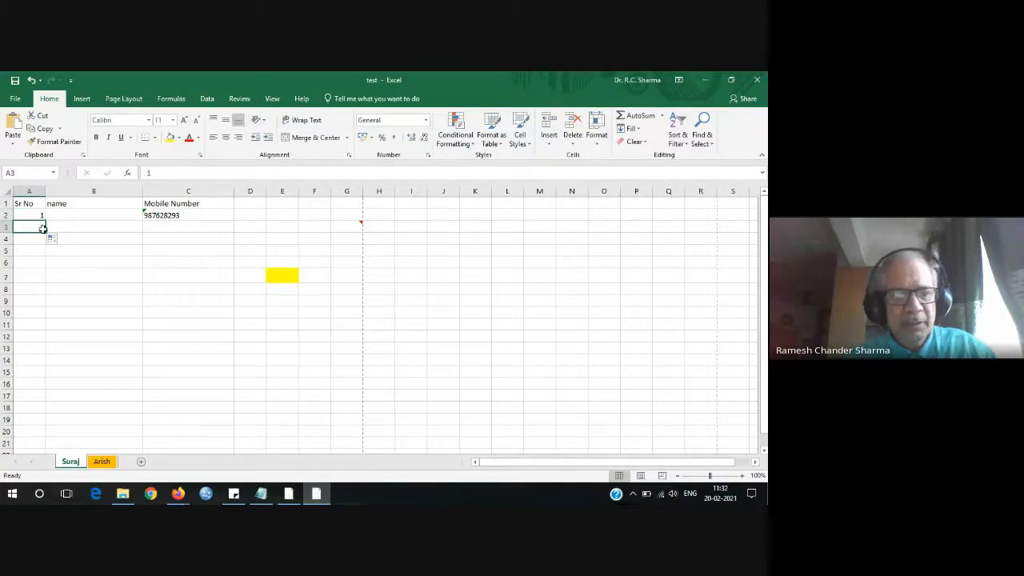
type("2")
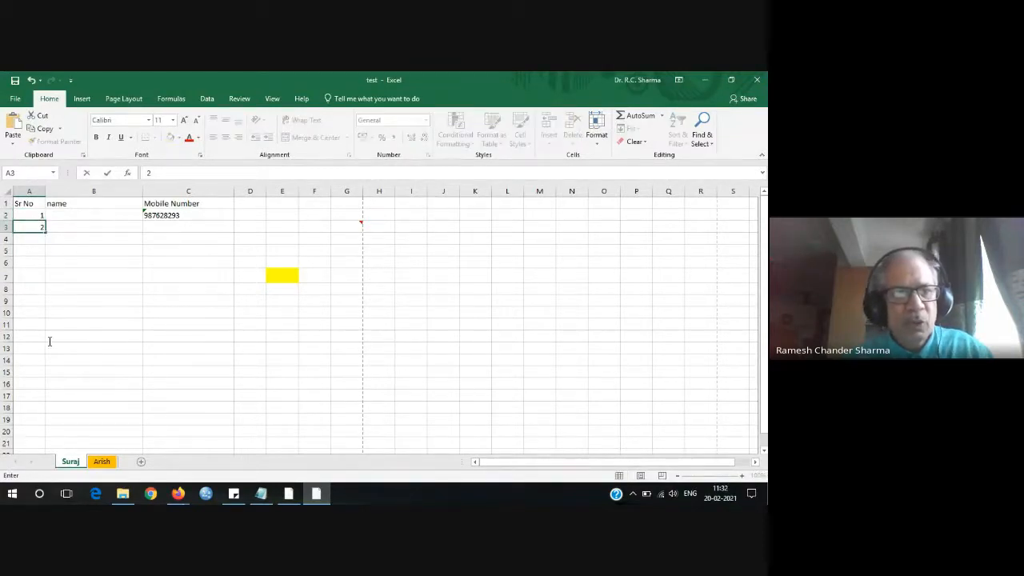
double_click(42, 228)
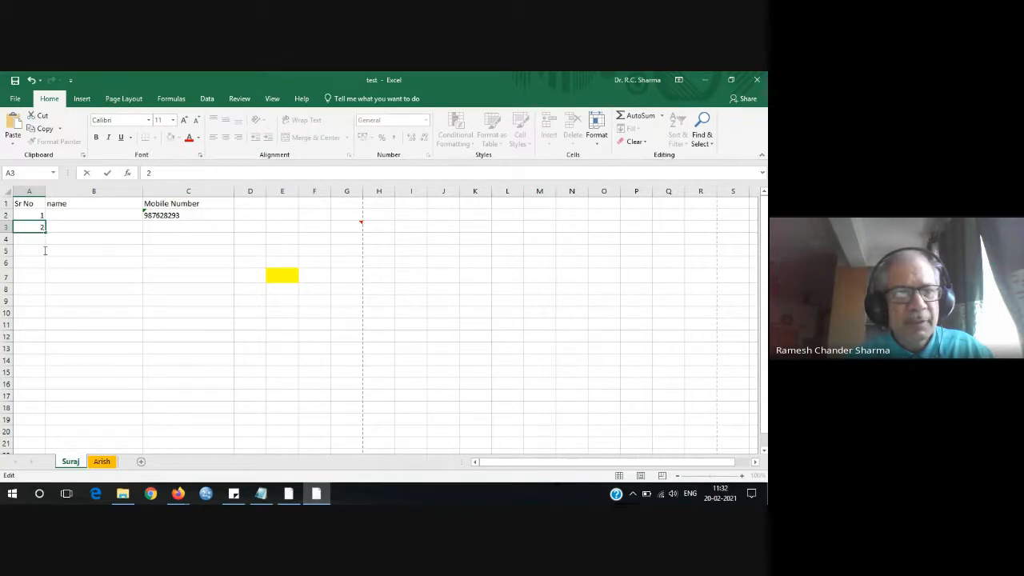
left_click_drag(46, 233, 45, 318)
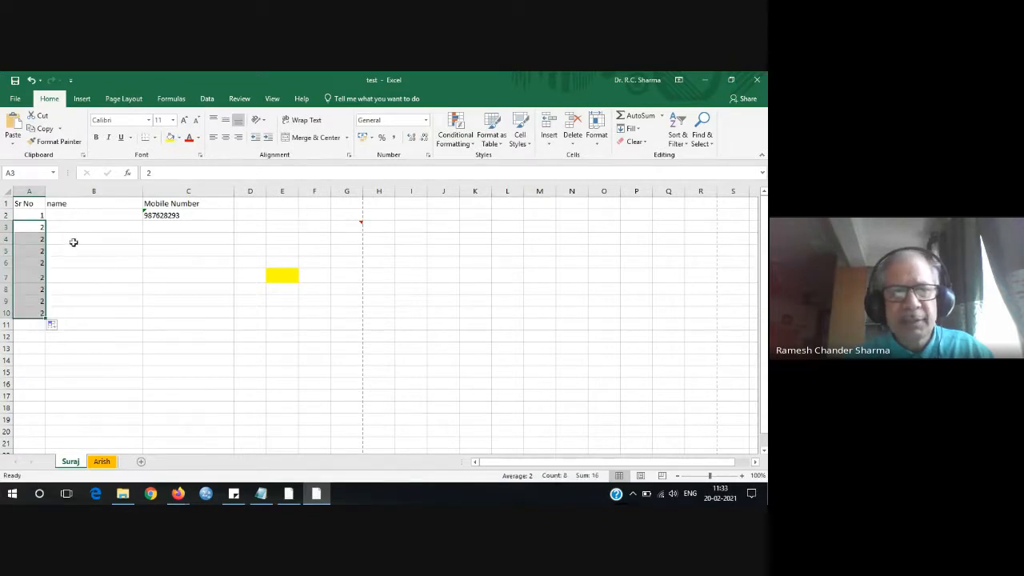
Delete all the serial numbers from A2 down to A12.
left_click(38, 214)
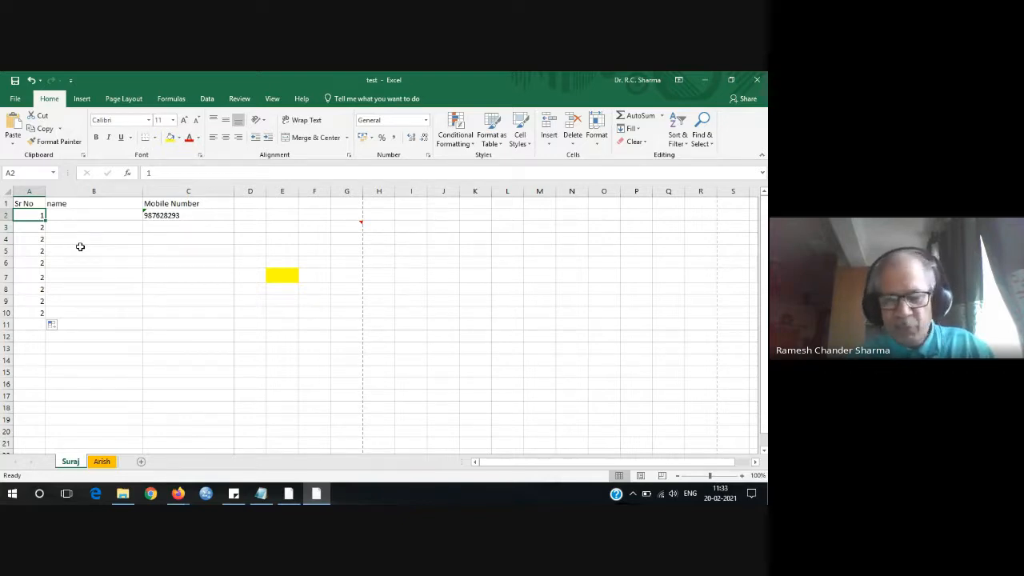
key("shift+Down")
key("shift+Down")
key("shift+Down")
key("shift+Down")
key("shift+Down")
key("shift+Down")
key("shift+Down")
key("shift+Down")
key("shift+Down")
key("shift+Down")
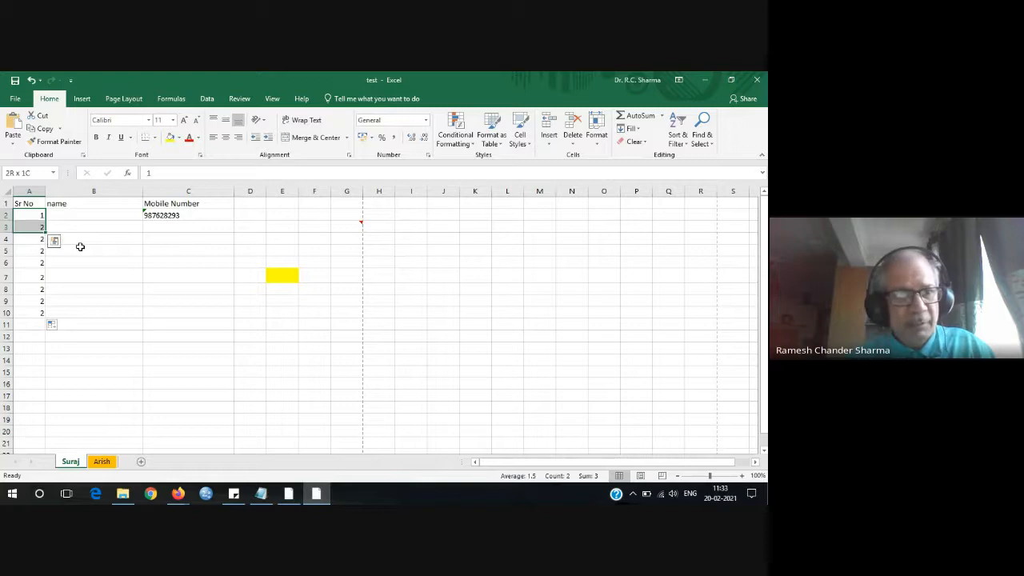
key("Delete")
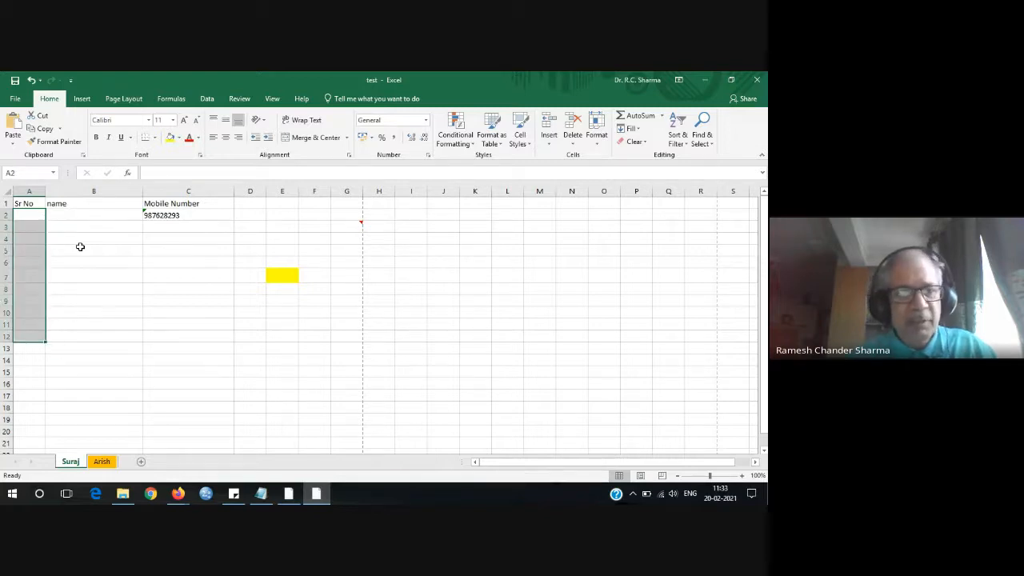
Enter 1, 2, 3 in A2:A4 and extend the serial numbers down to 18 in A19.
left_click(80, 246)
left_click(35, 218)
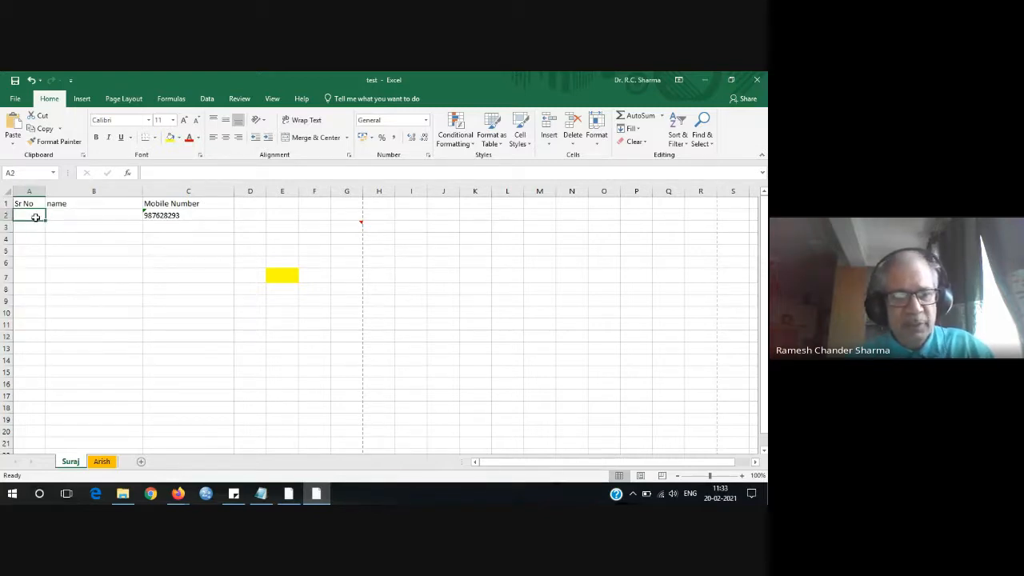
type("1")
key("Return")
type("2")
key("Return")
type("3")
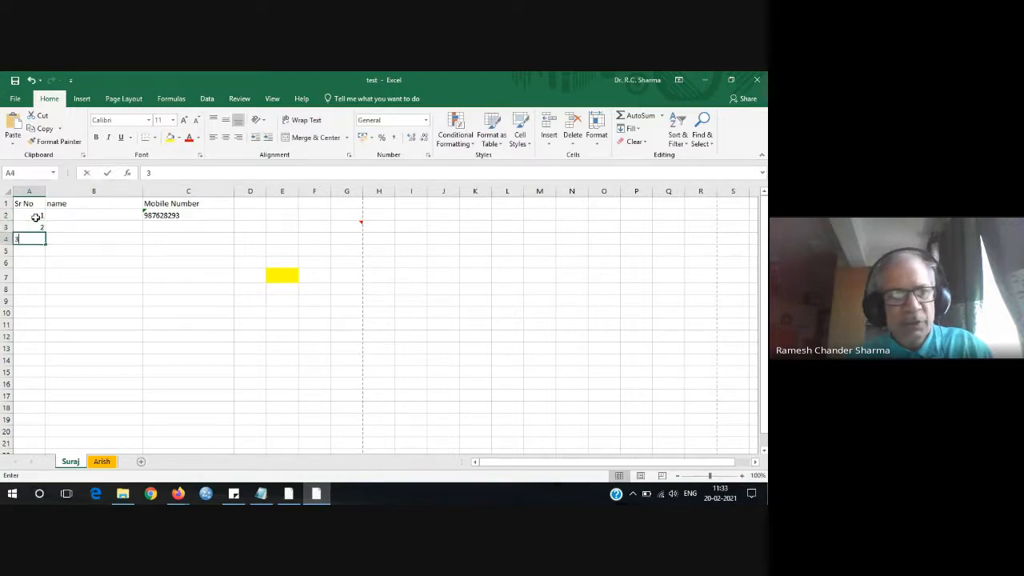
key("Return")
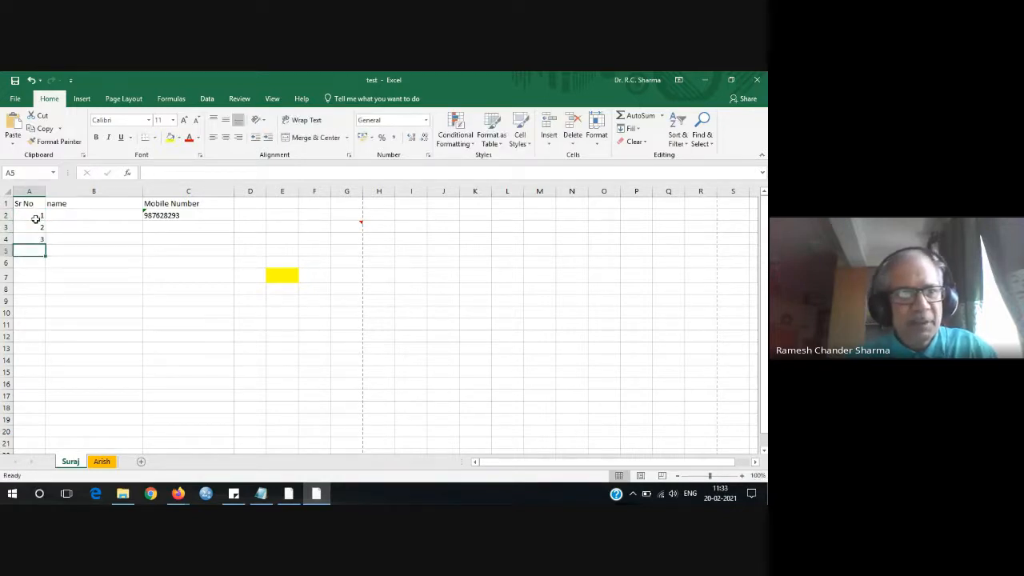
left_click_drag(38, 215, 44, 425)
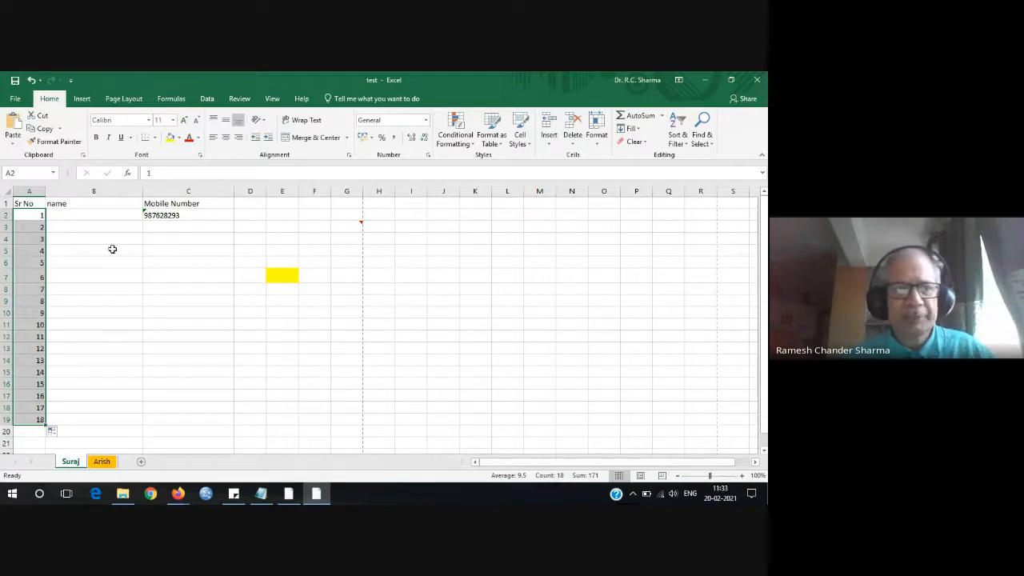
left_click(97, 214)
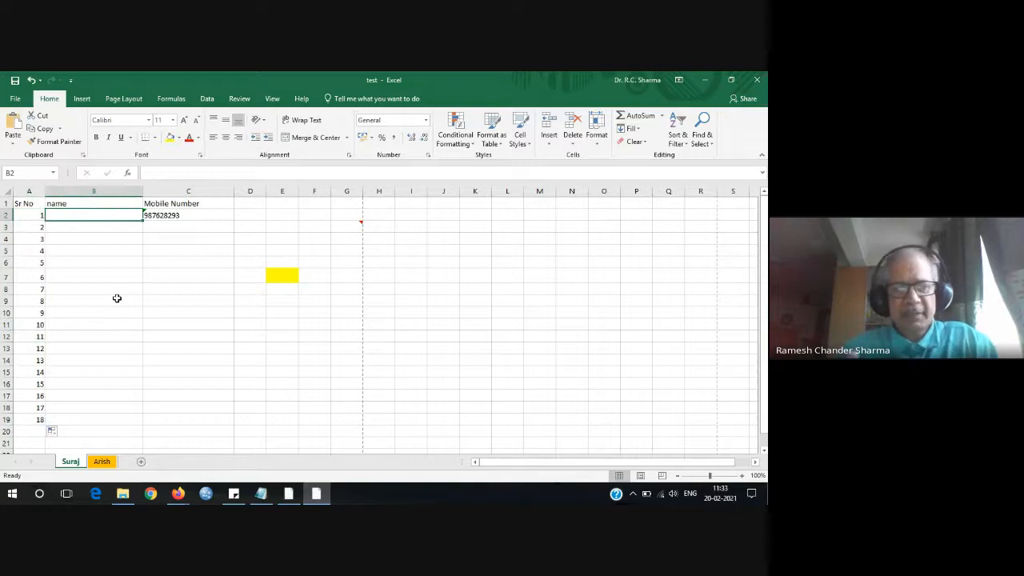
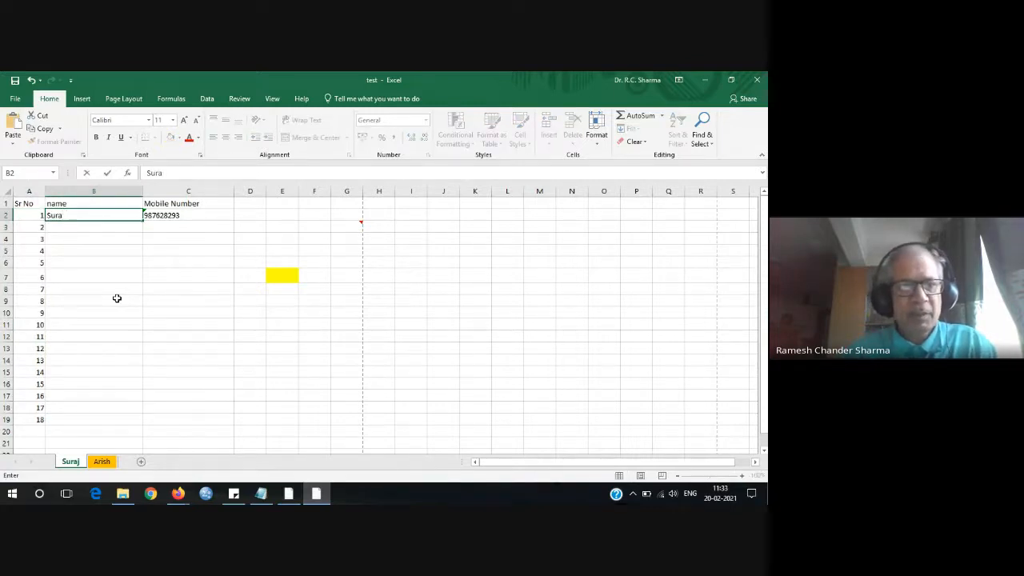
Enter the first student's name in B2 and a second student's full name in B3, fixing typos.
key("Return")
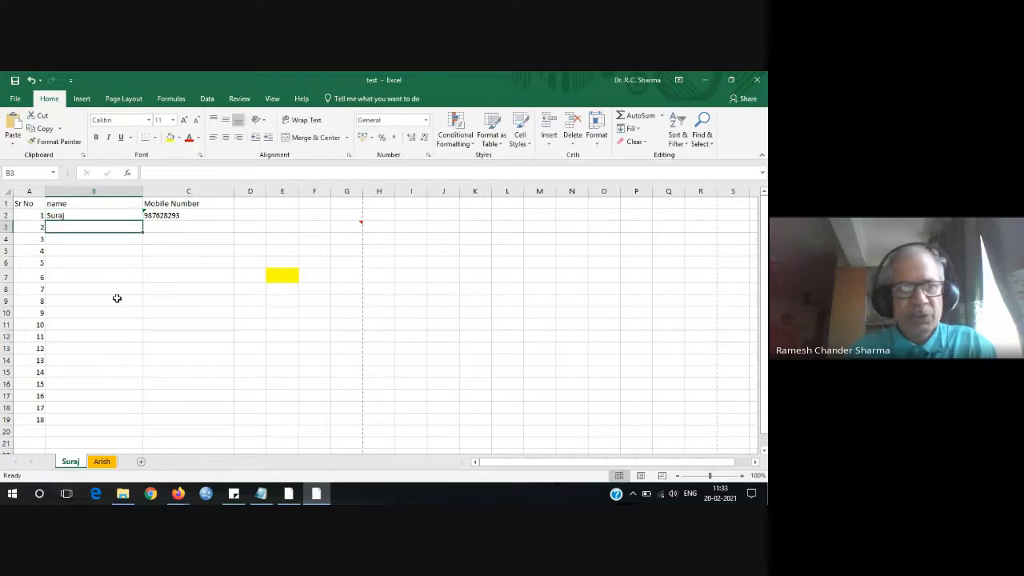
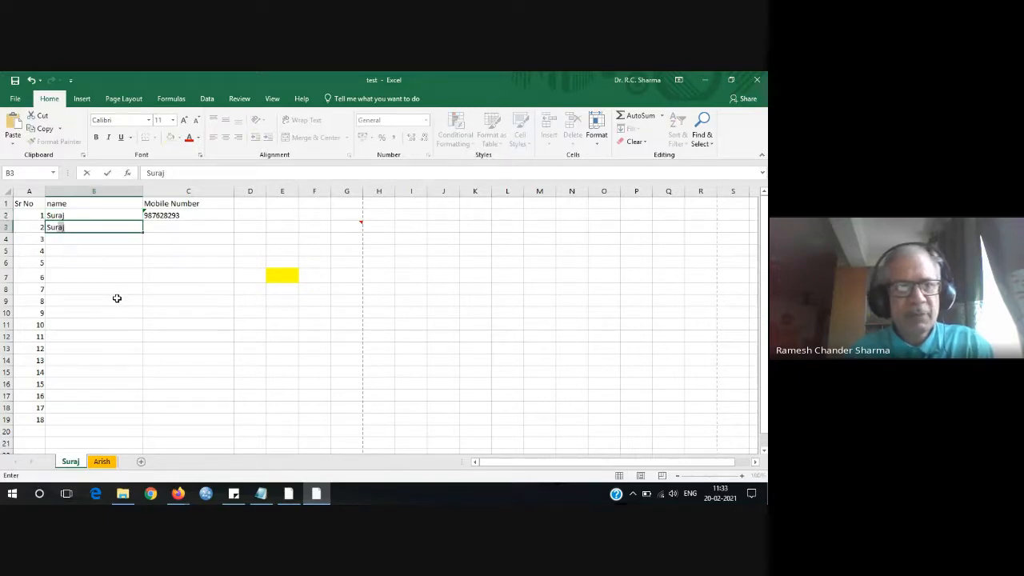
key("BackSpace")
key("BackSpace")
key("BackSpace")
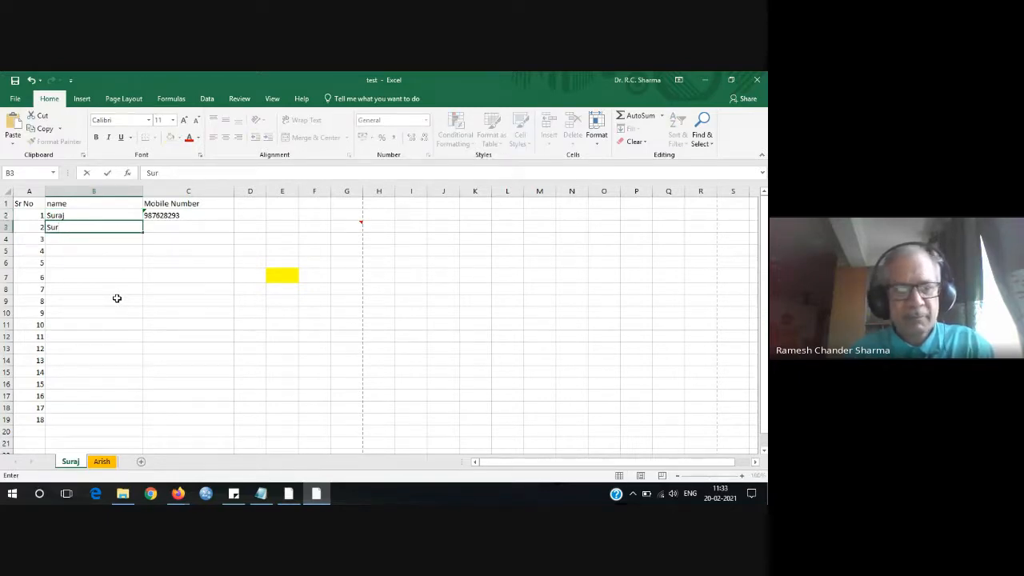
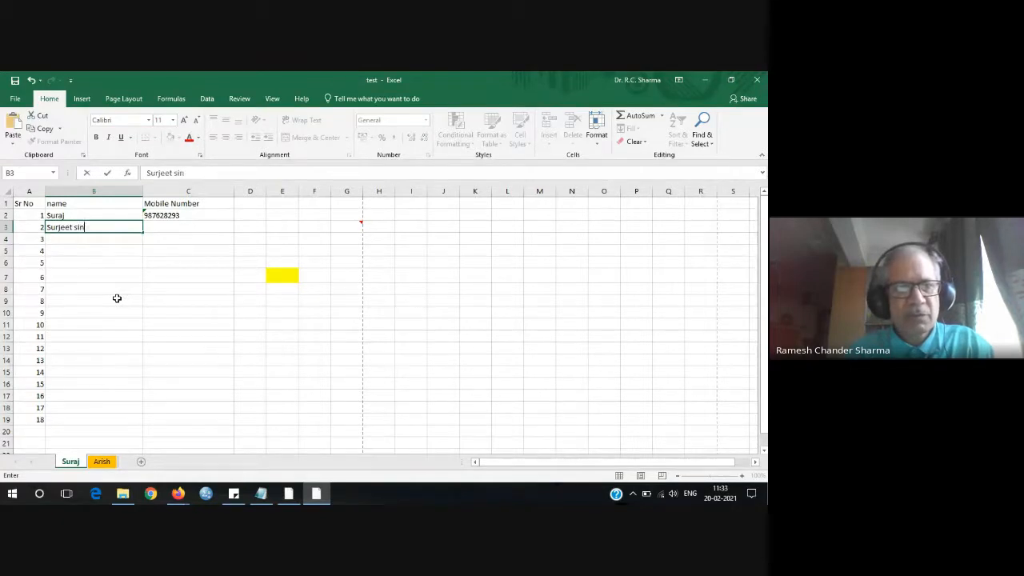
key("BackSpace")
key("BackSpace")
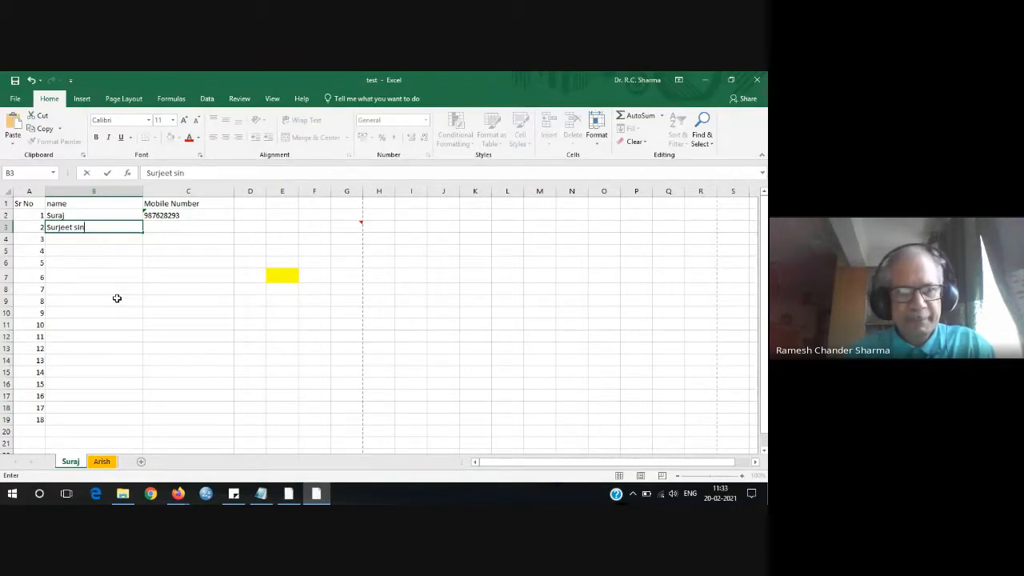
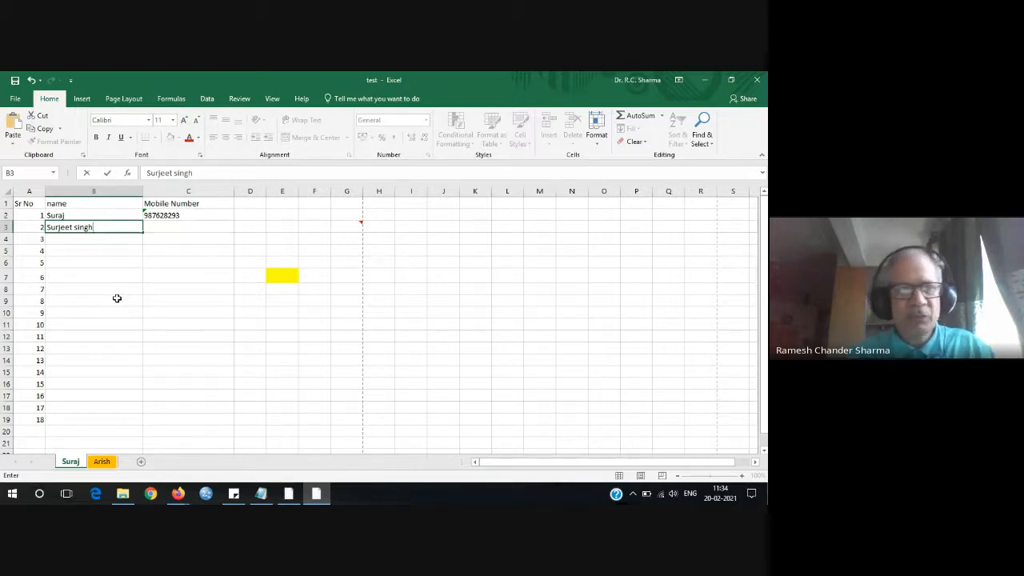
key("Return")
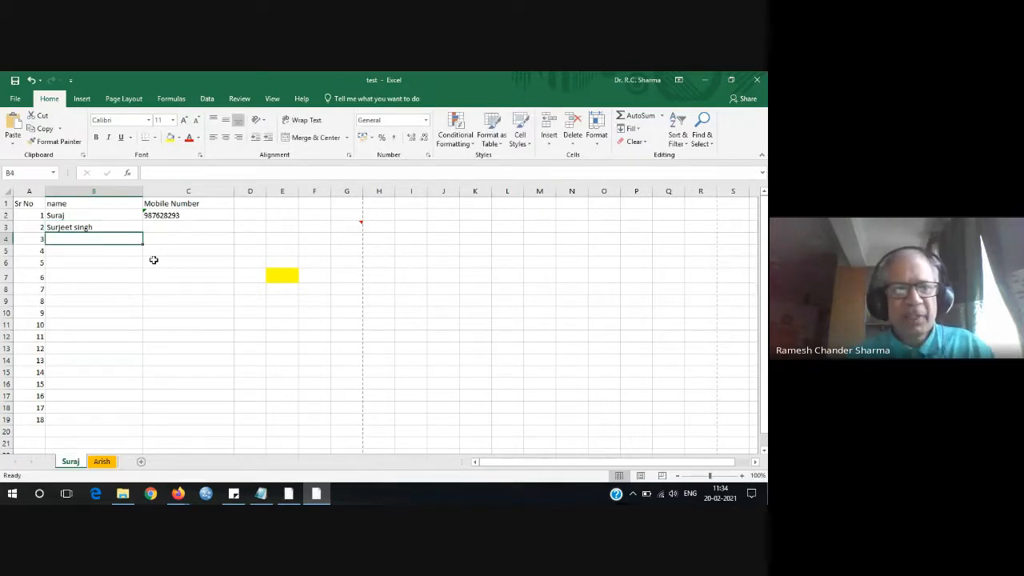
Add the heading 'college name' in D1 and enter Sri Guru Gobind Singh Khalsa College in D2.
left_click(248, 205)
left_click_drag(267, 192, 299, 192)
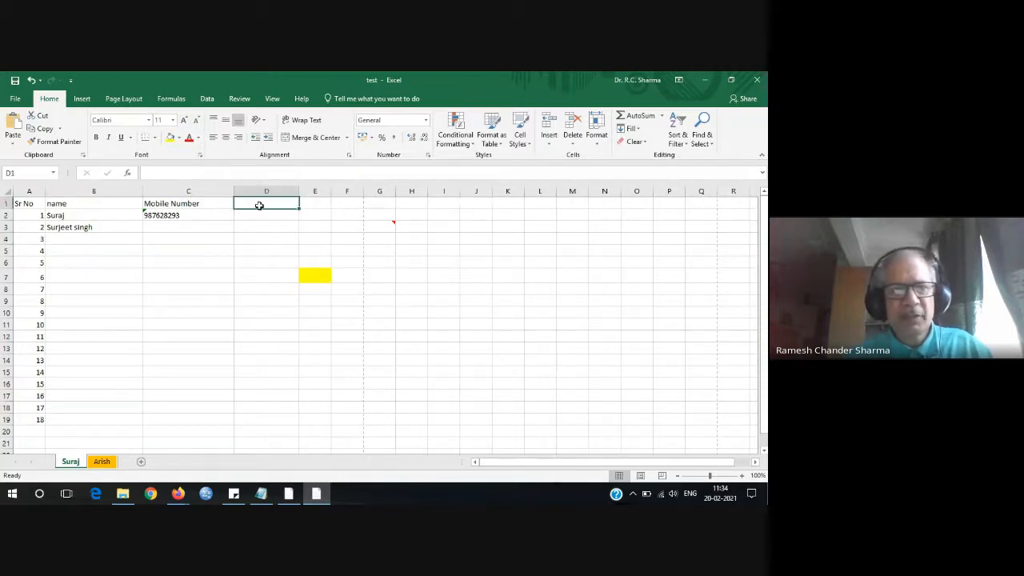
type("In")
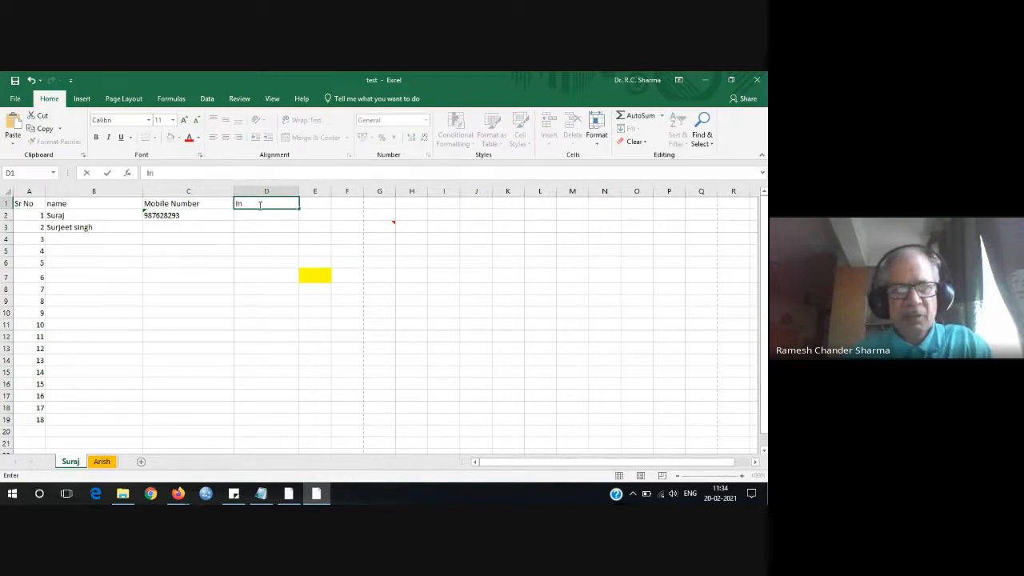
key("BackSpace")
key("BackSpace")
type("co")
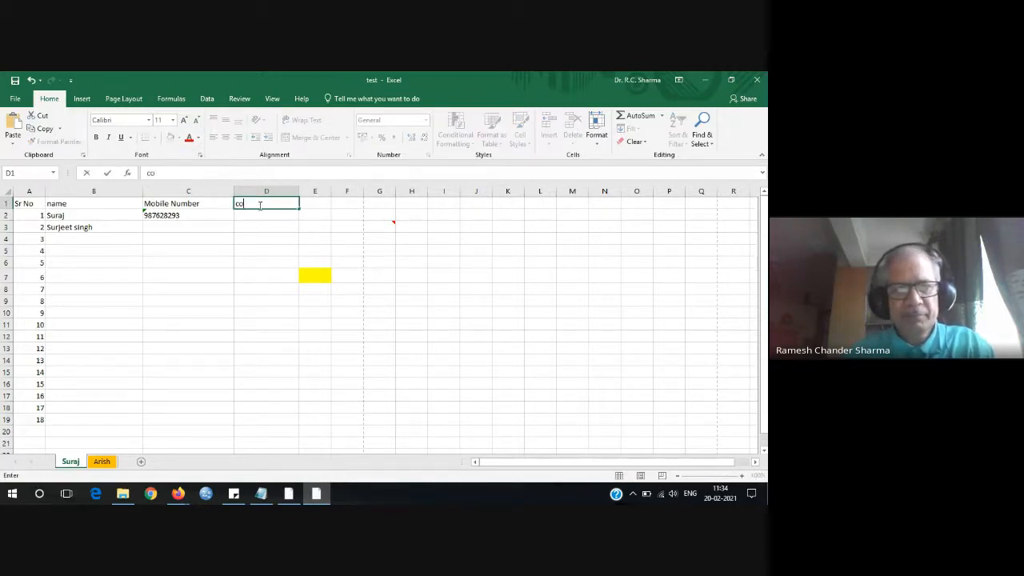
type("llege name")
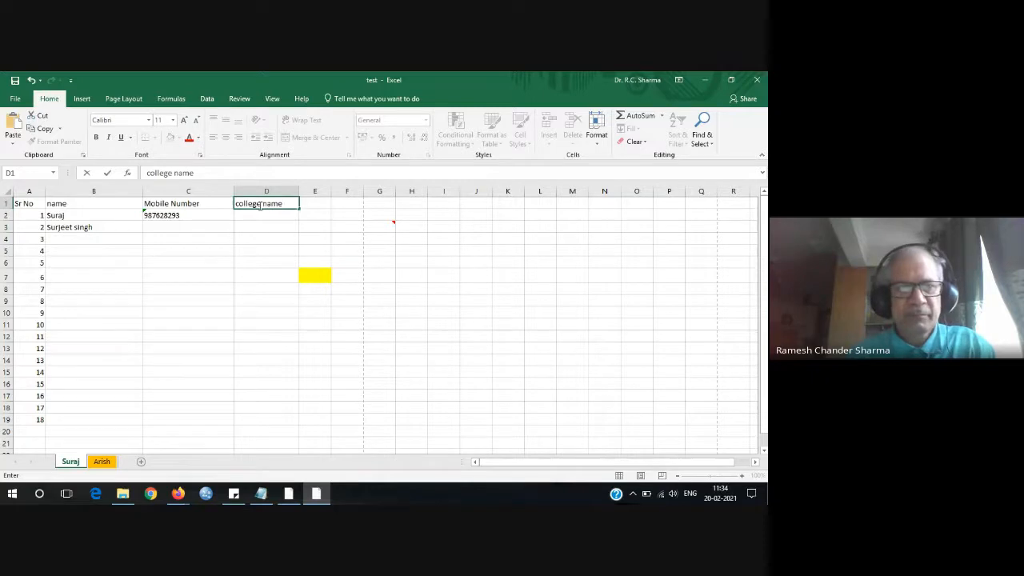
left_click(265, 216)
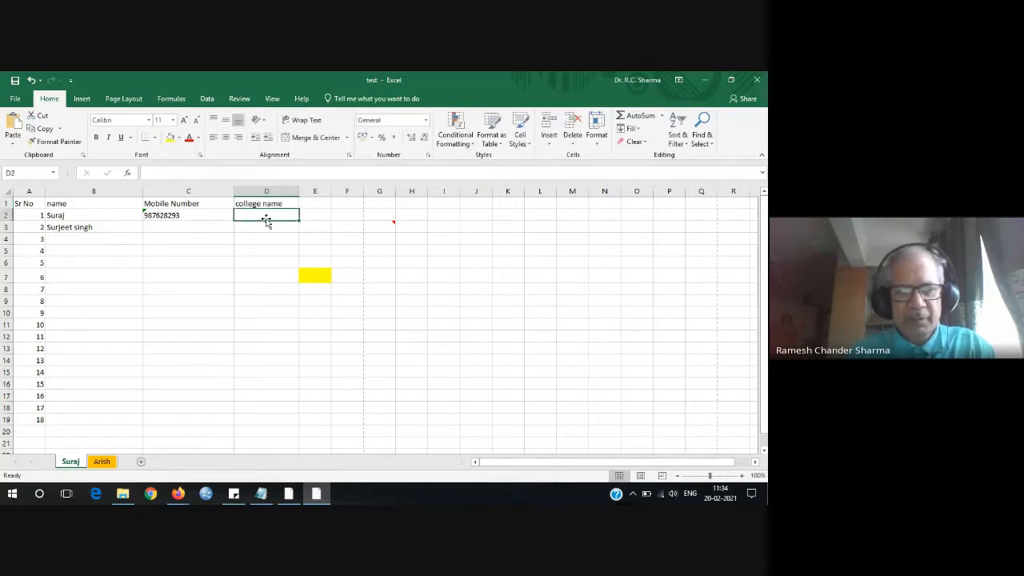
type("S")
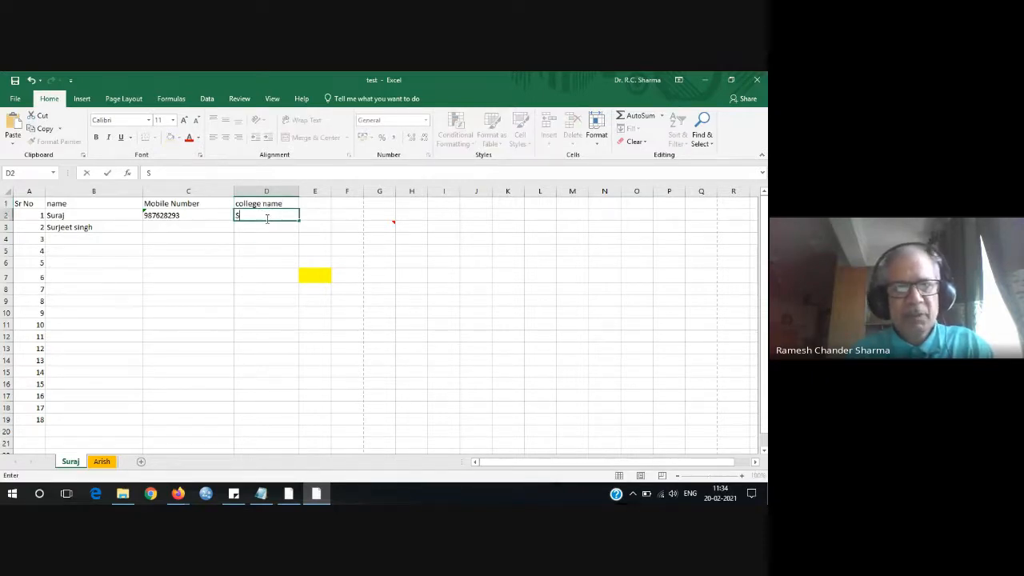
type("ri Gur")
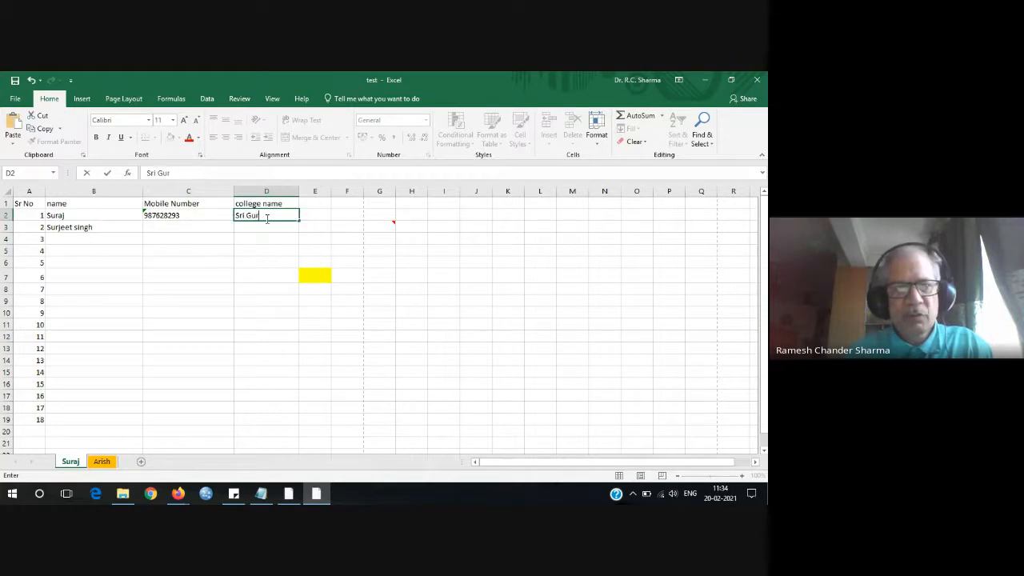
type("u G")
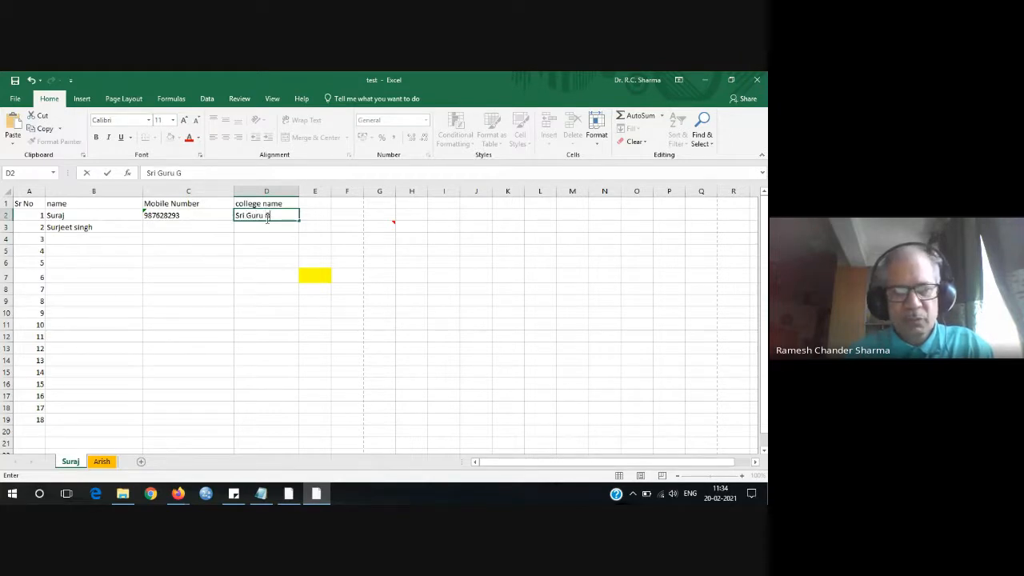
type("obind Singh Kha")
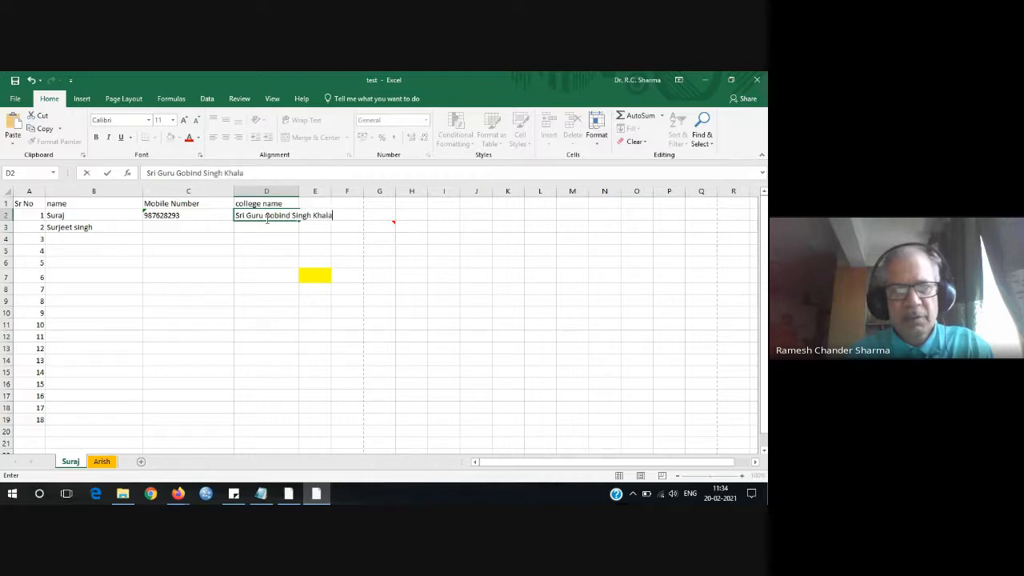
type("lsa College")
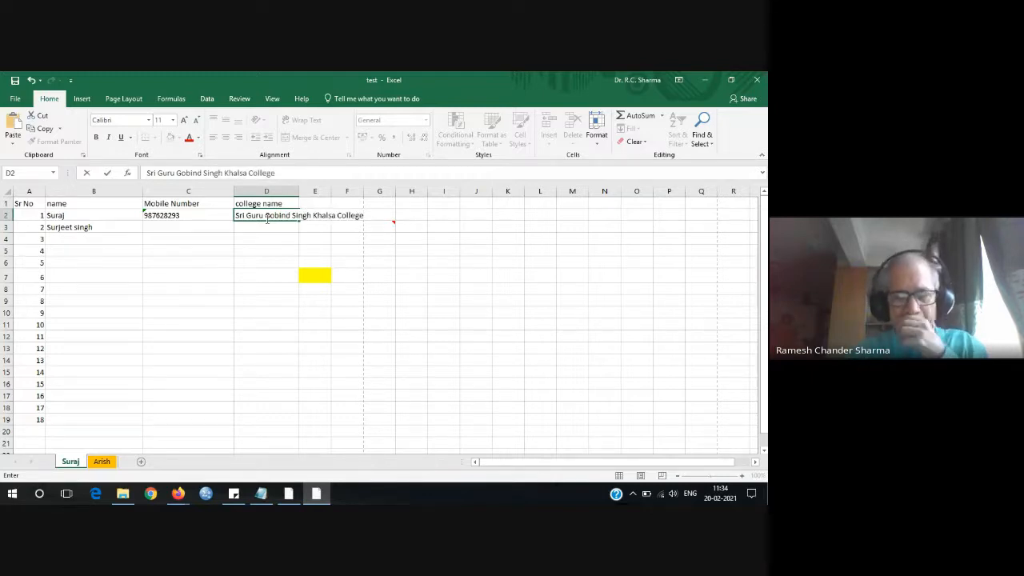
key("Return")
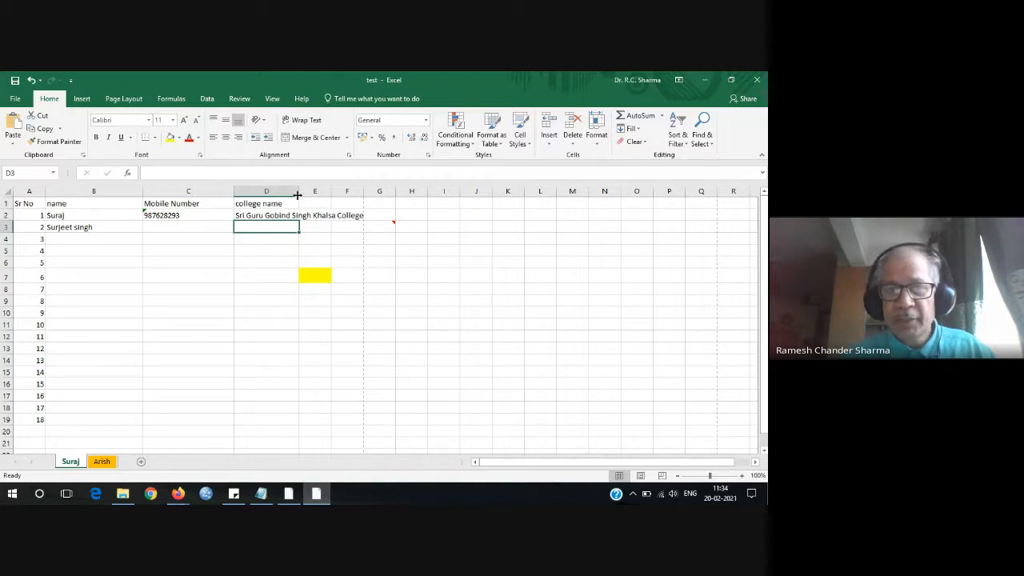
Widen column D to fit the college name, then narrow it back so the text overflows.
left_click_drag(298, 191, 396, 194)
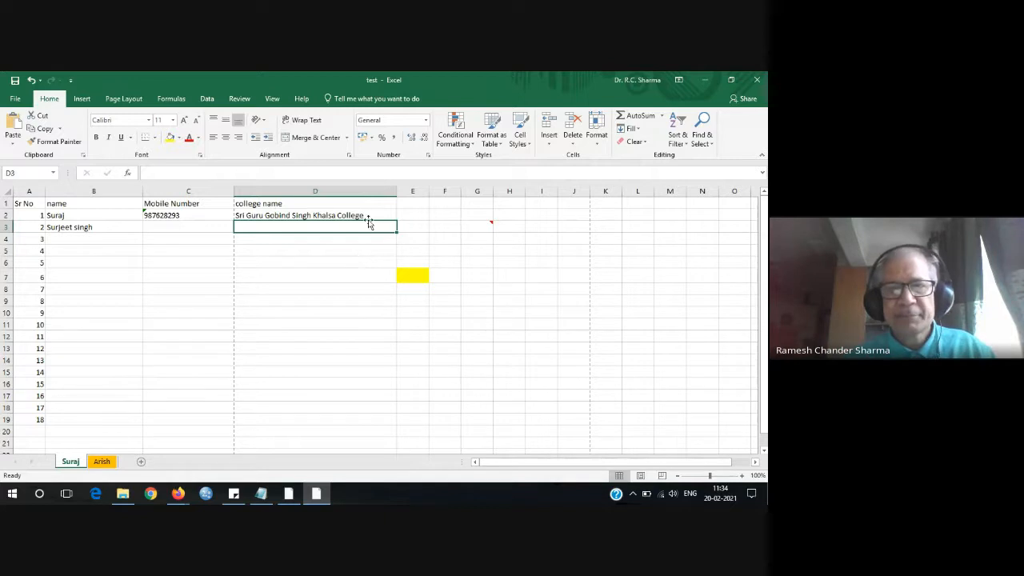
left_click_drag(395, 193, 288, 200)
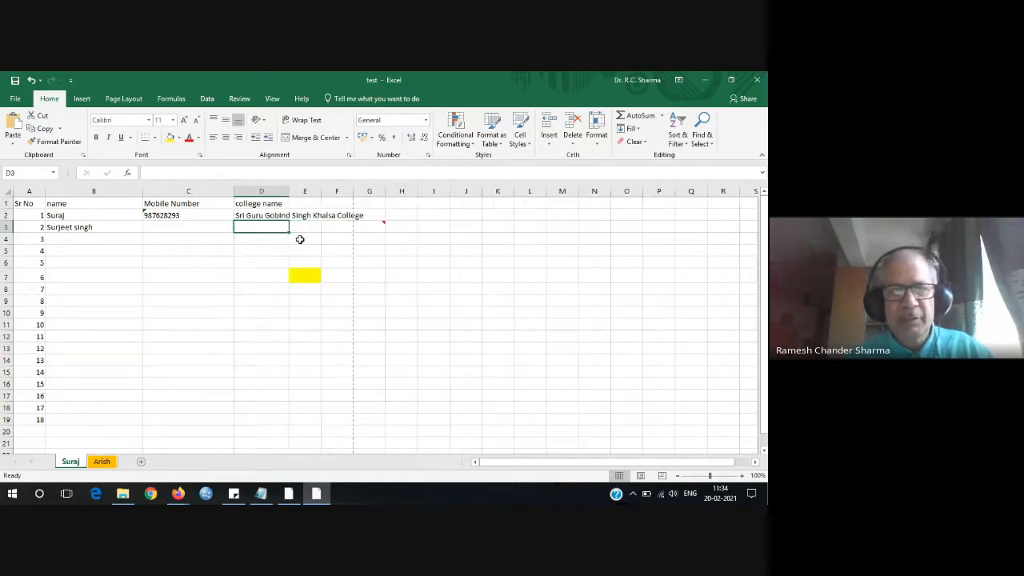
left_click(268, 216)
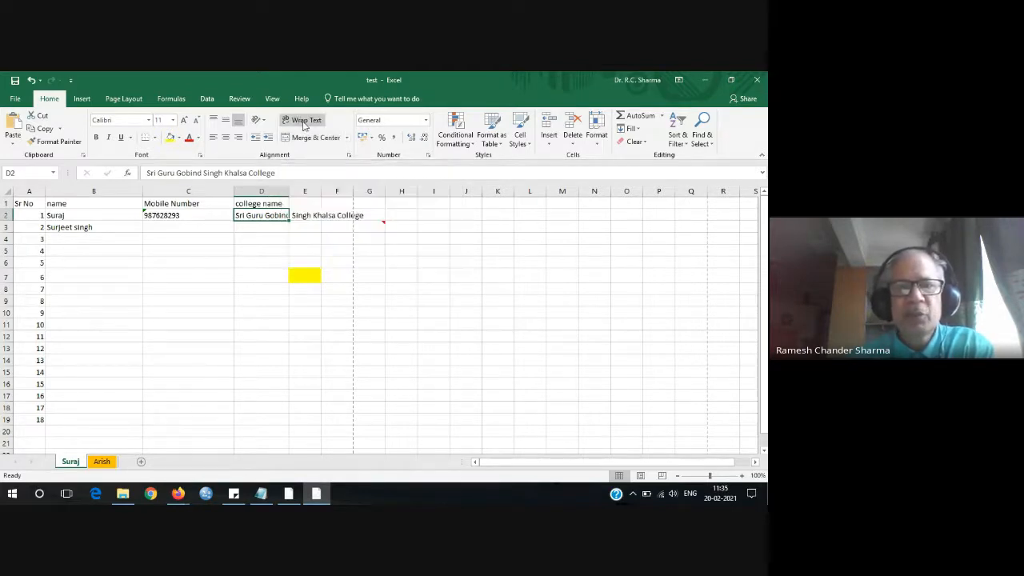
Wrap the D2 college name onto three lines, heighten row 2, and narrow columns B and C.
left_click(304, 125)
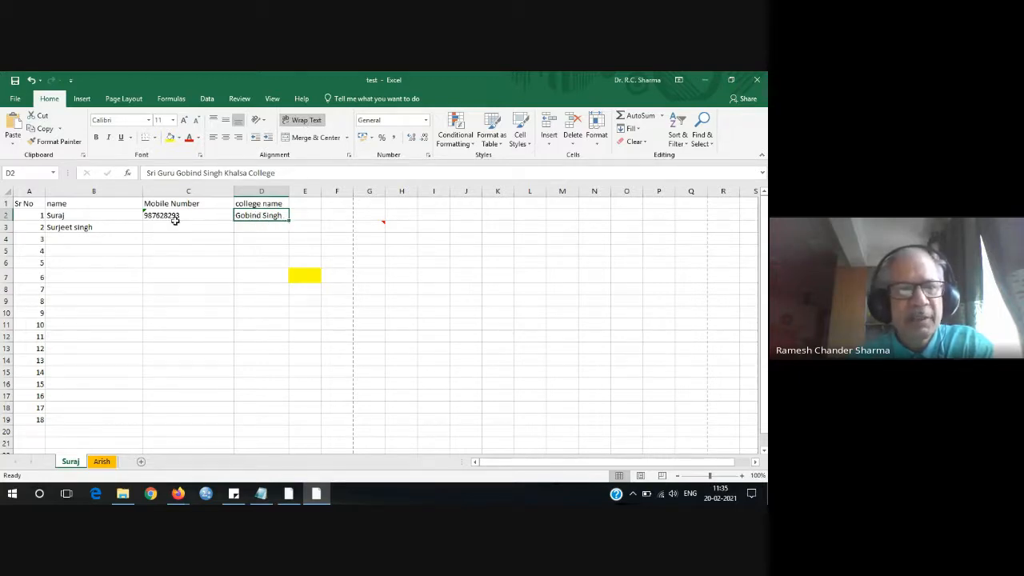
left_click_drag(7, 221, 11, 247)
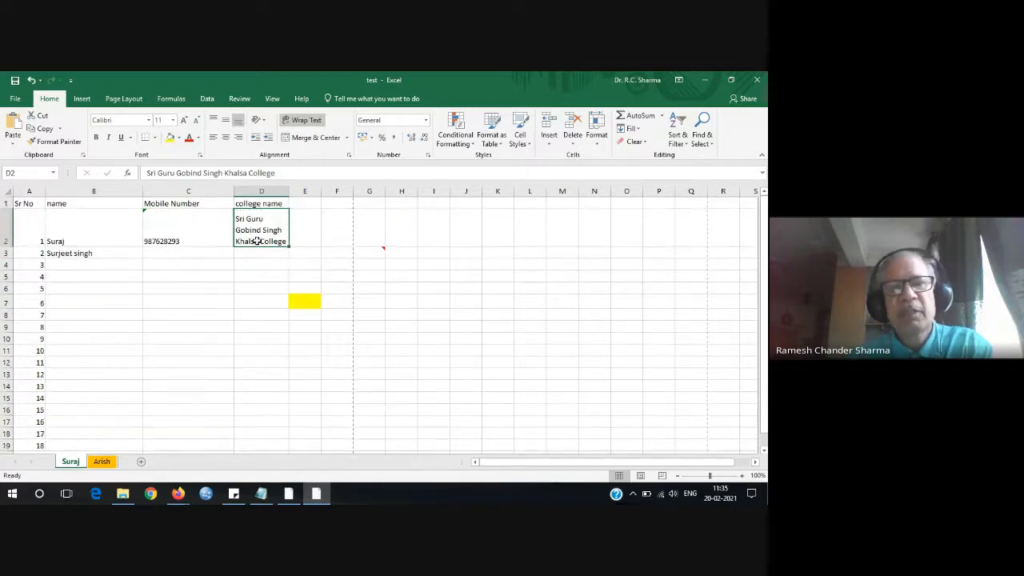
left_click(261, 276)
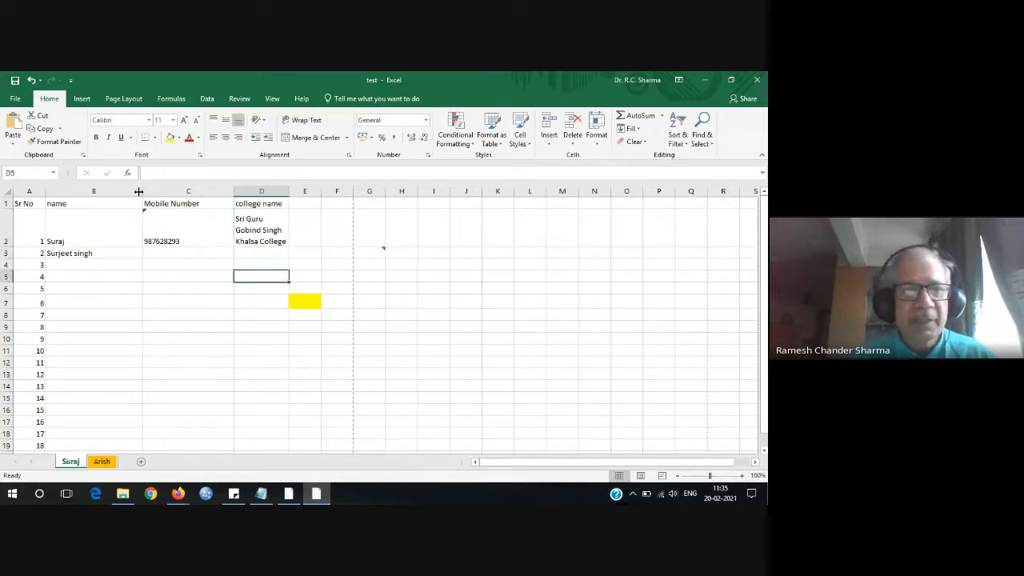
left_click_drag(139, 192, 93, 195)
left_click_drag(186, 192, 140, 193)
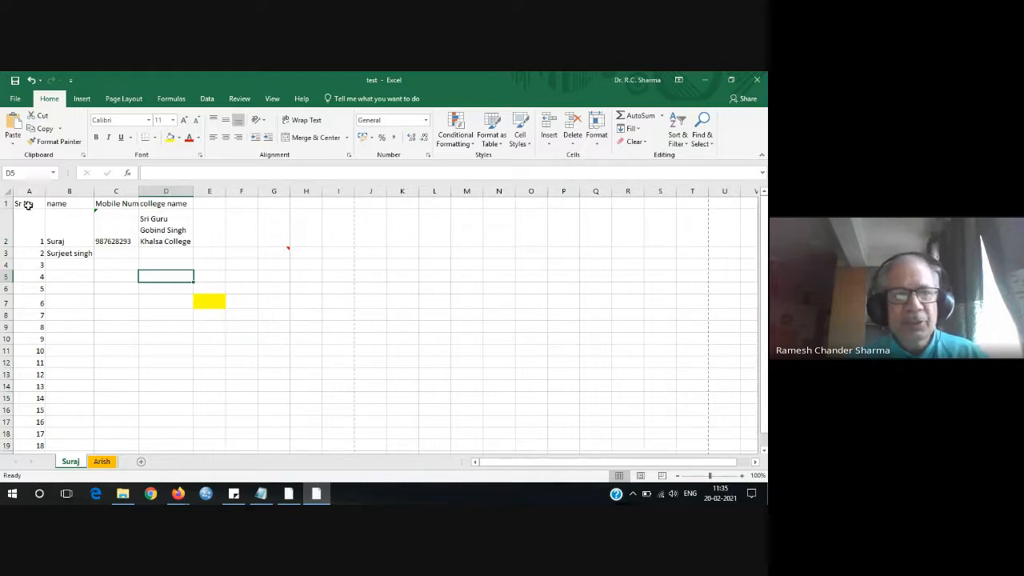
left_click_drag(29, 205, 328, 434)
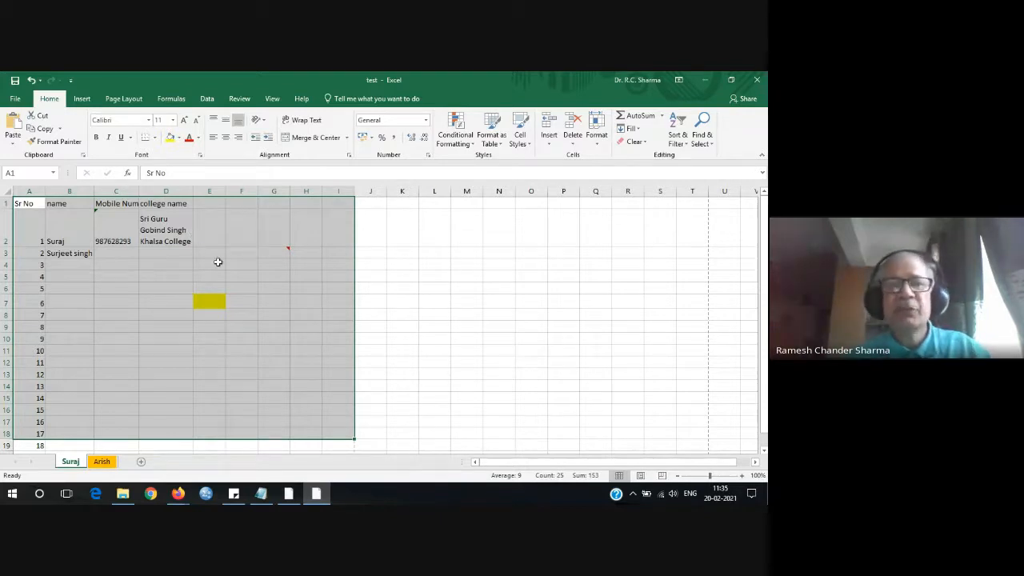
left_click(370, 239)
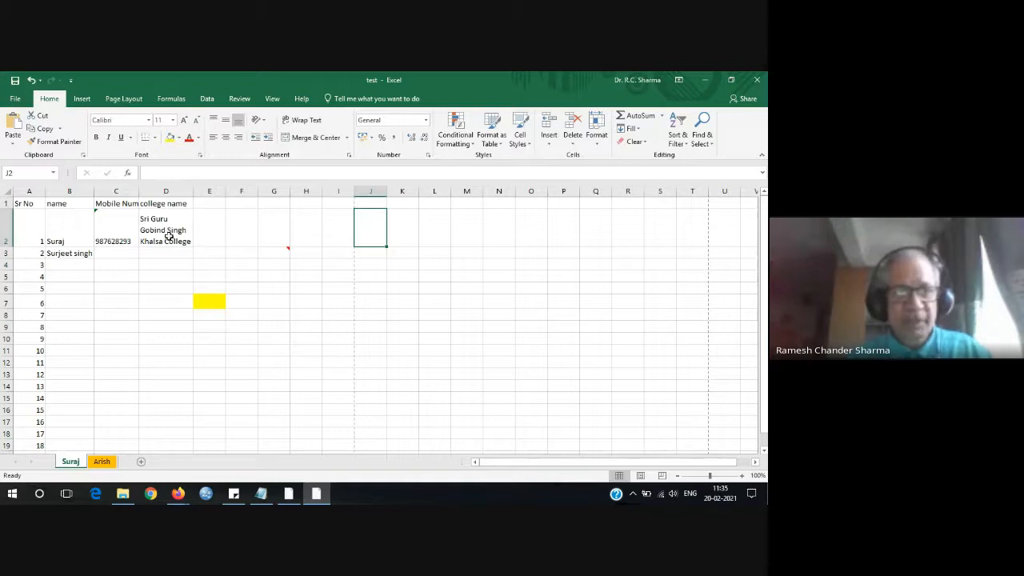
left_click(120, 239)
left_click(214, 120)
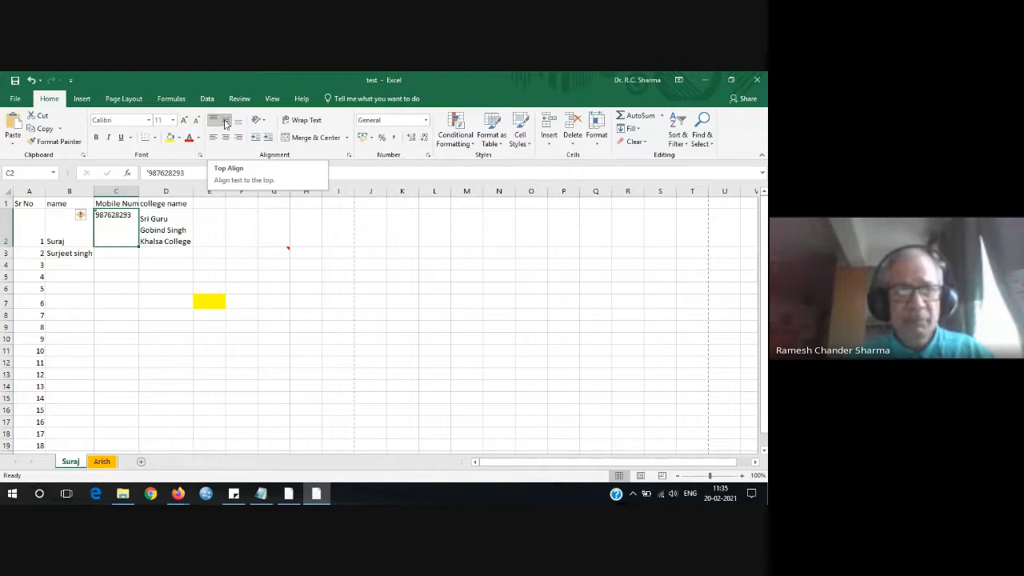
left_click(226, 121)
left_click(238, 121)
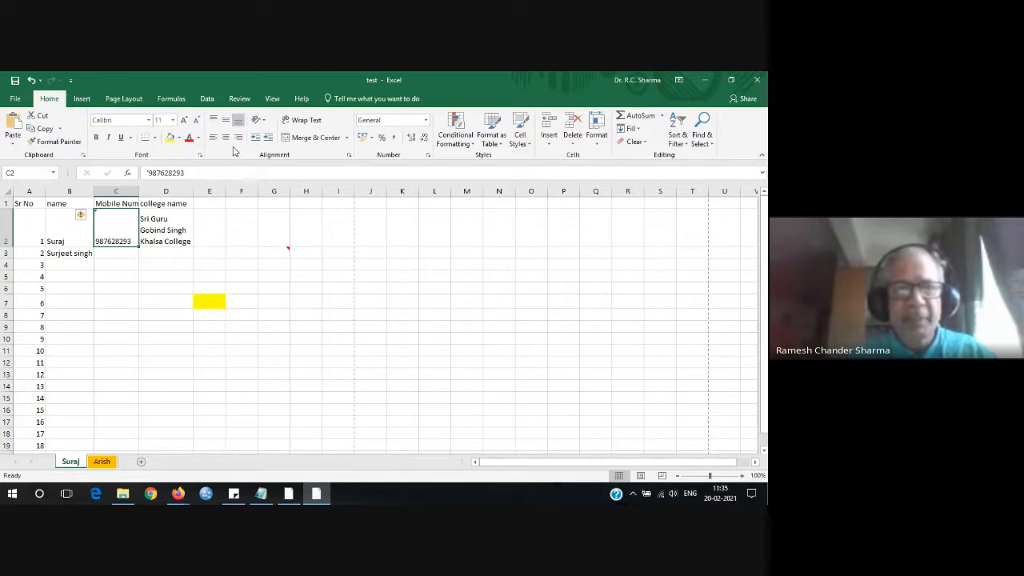
left_click(164, 244)
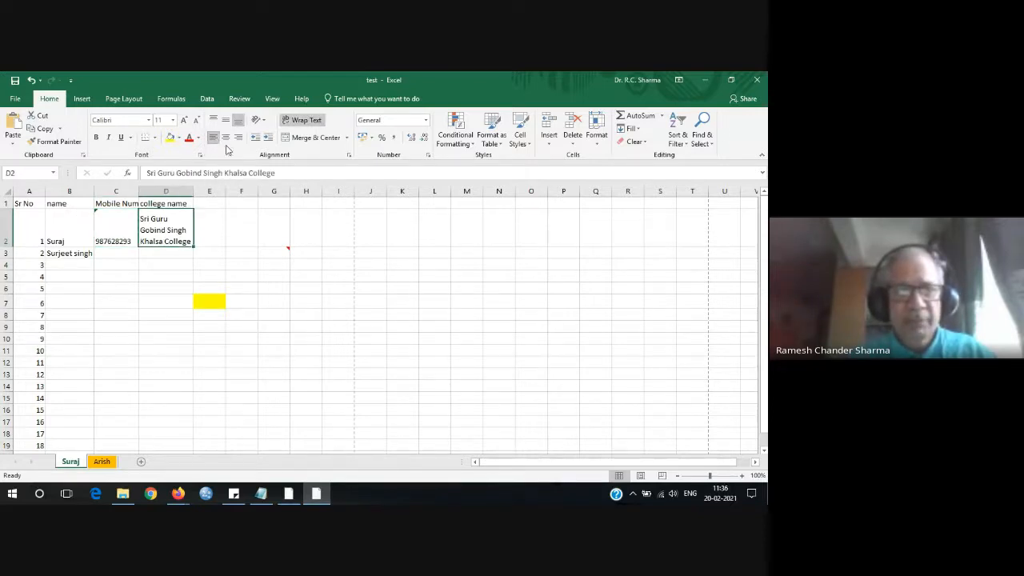
Right-align the wrapped college name in D2, then select C2:D2.
left_click(226, 137)
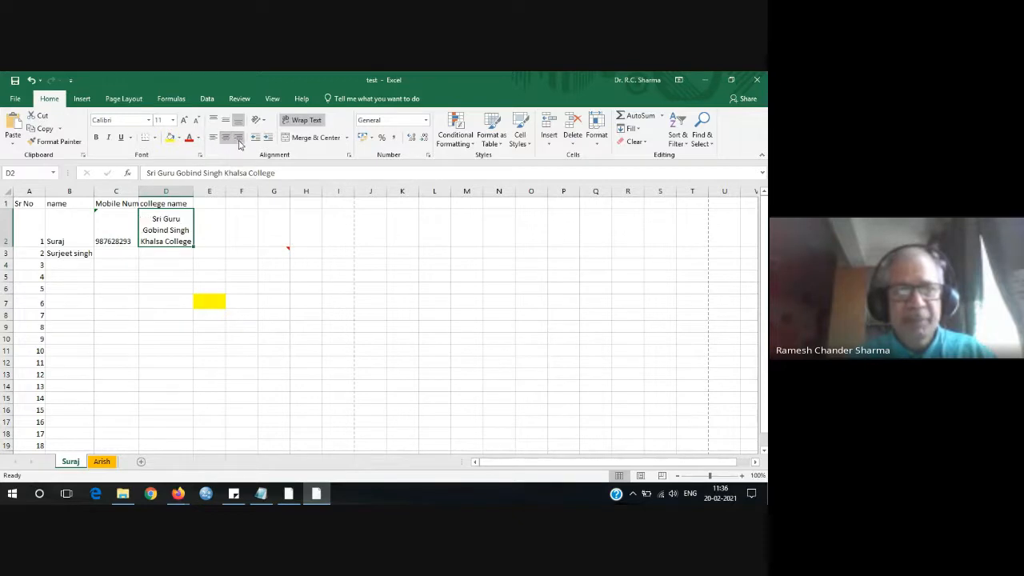
left_click(239, 141)
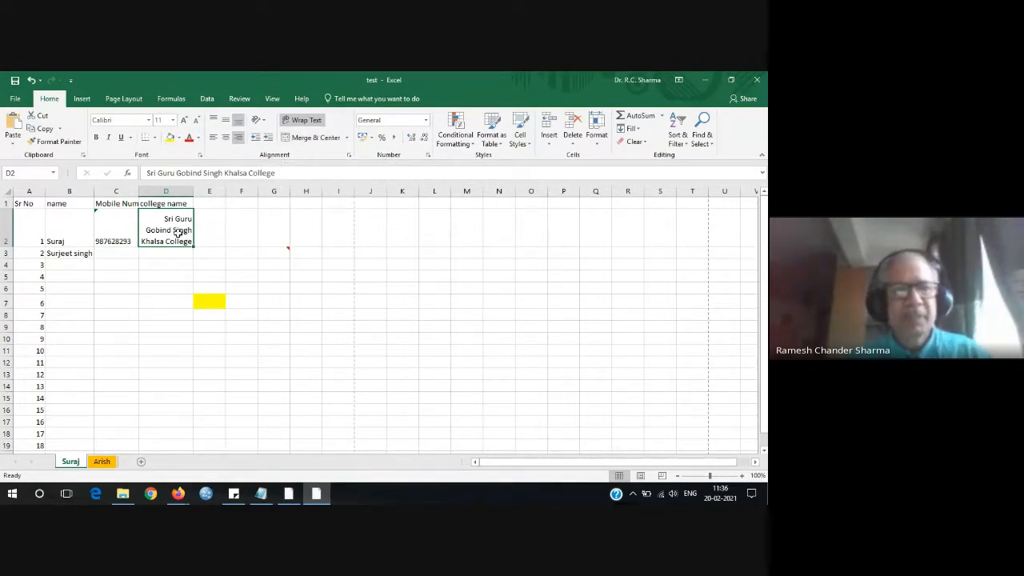
left_click_drag(116, 224, 144, 222)
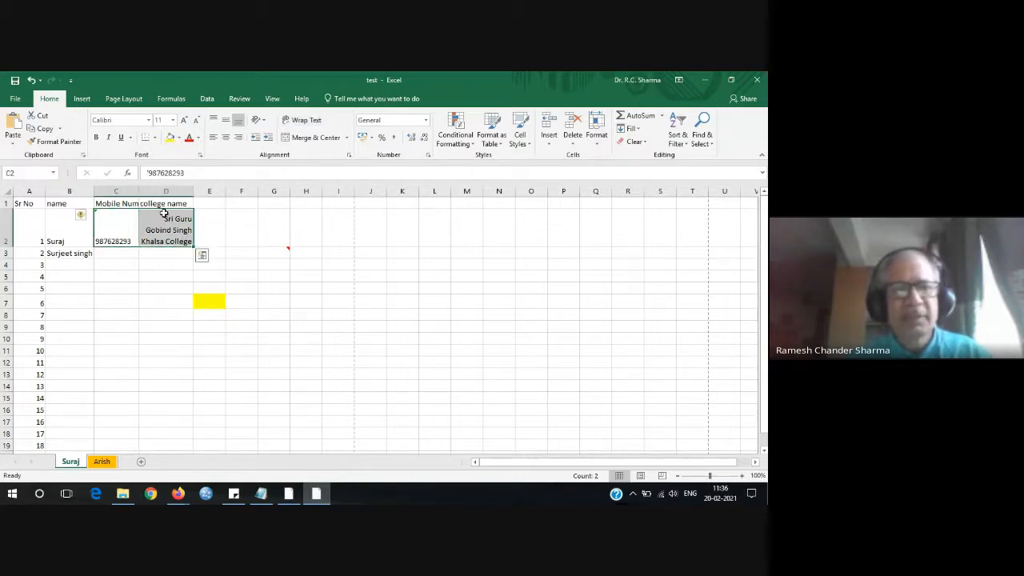
left_click(328, 138)
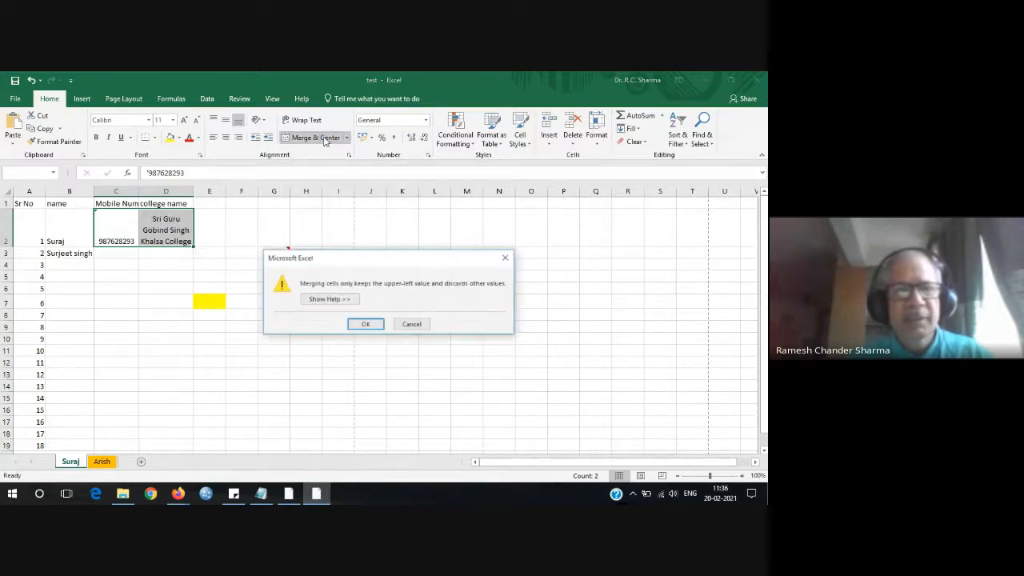
left_click(367, 325)
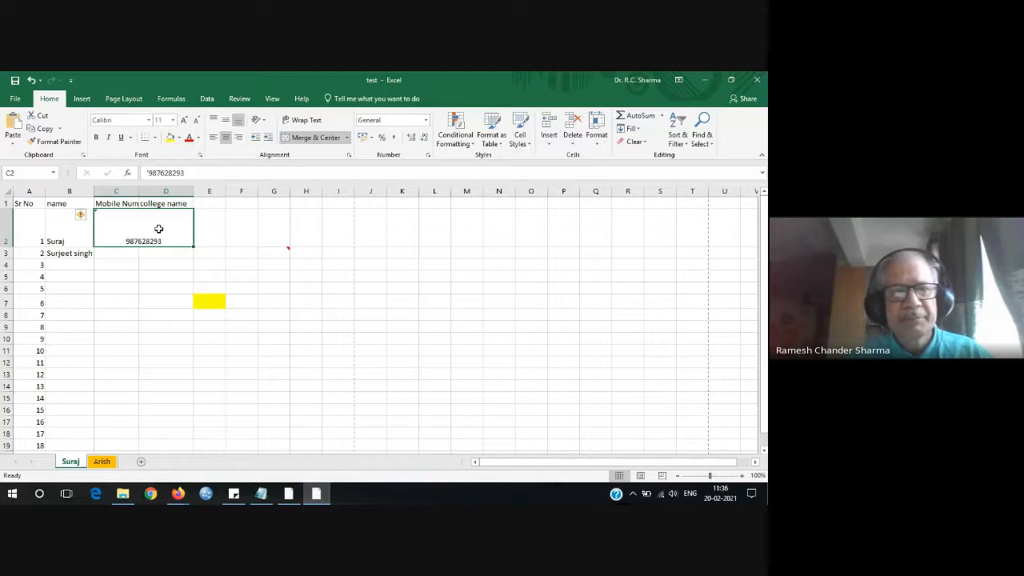
left_click(213, 120)
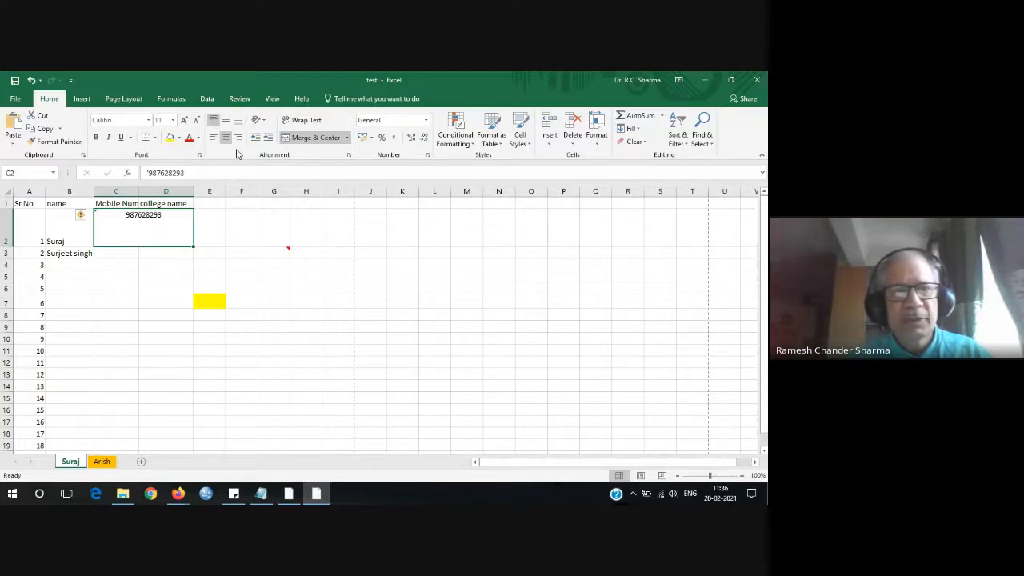
left_click(213, 136)
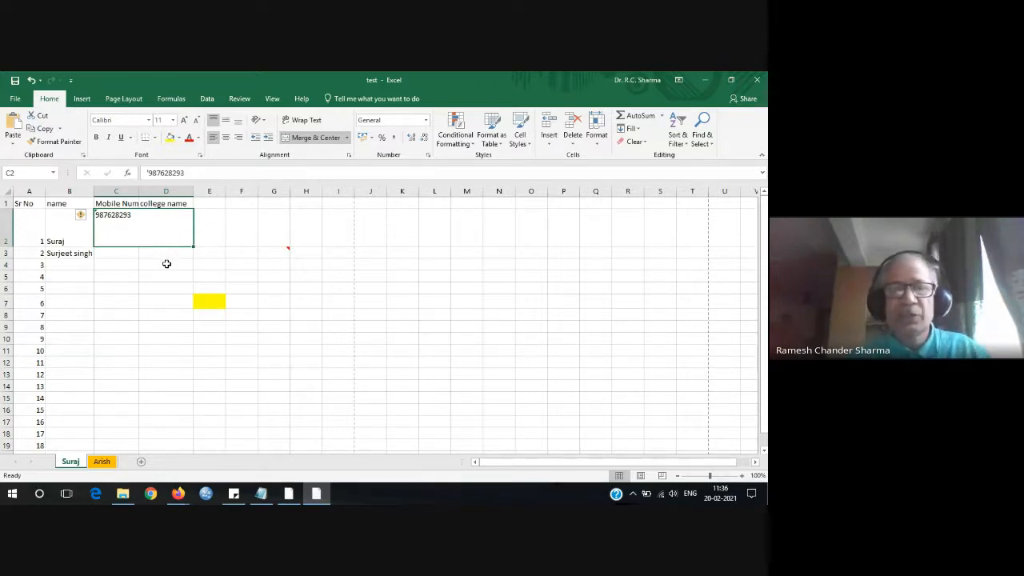
left_click(250, 241)
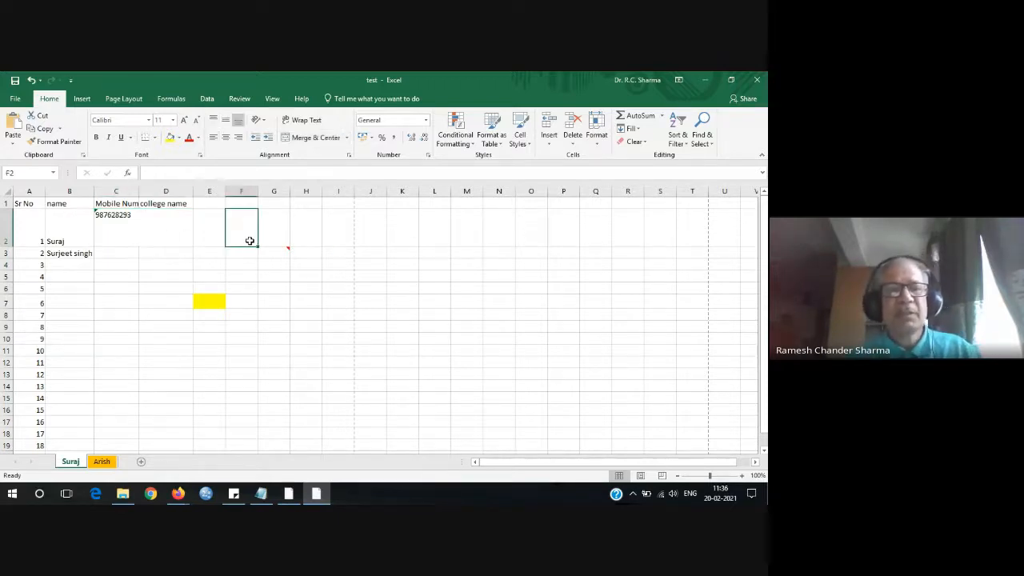
left_click(122, 220)
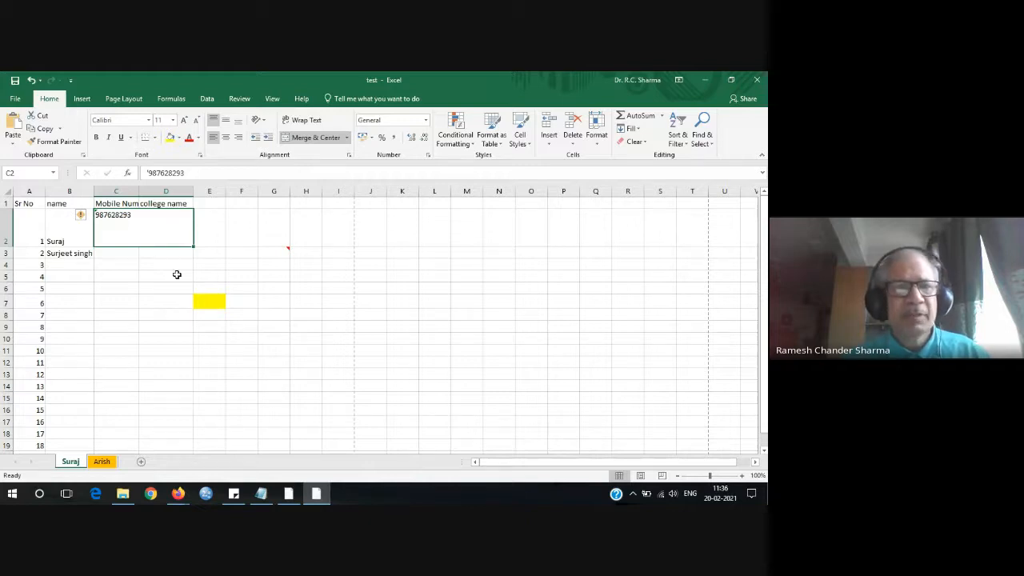
left_click(32, 82)
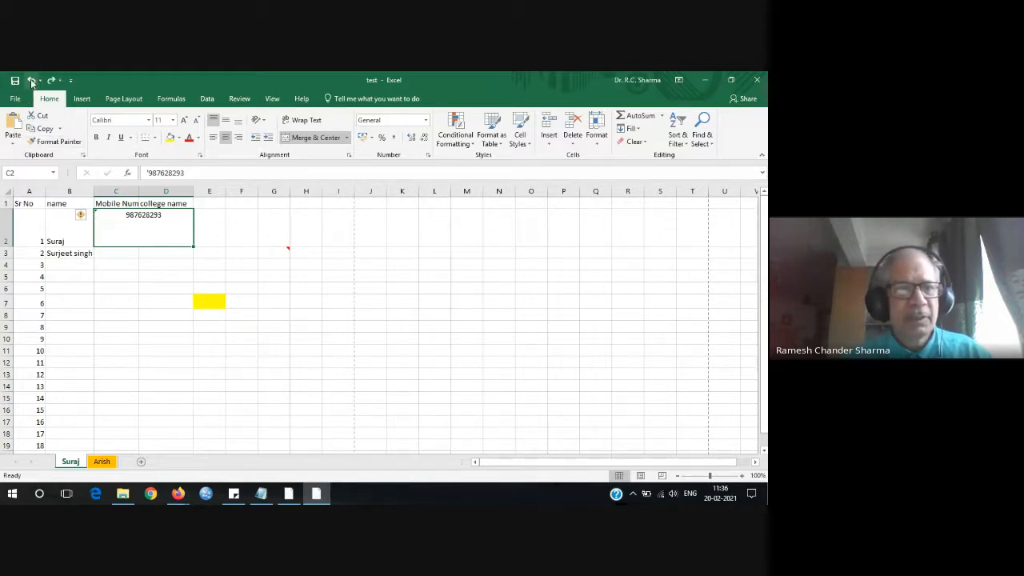
left_click(32, 81)
left_click(32, 82)
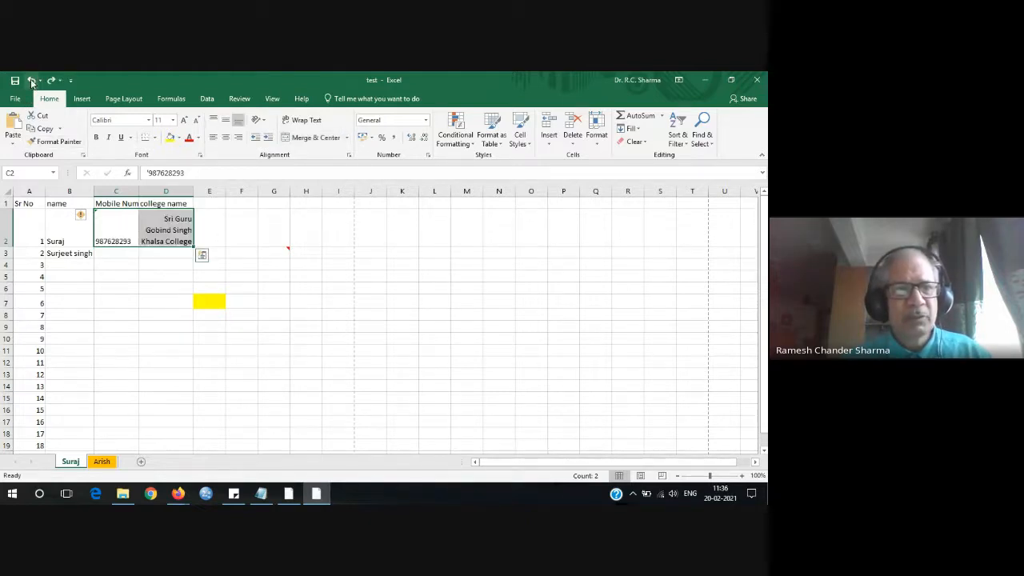
left_click(270, 233)
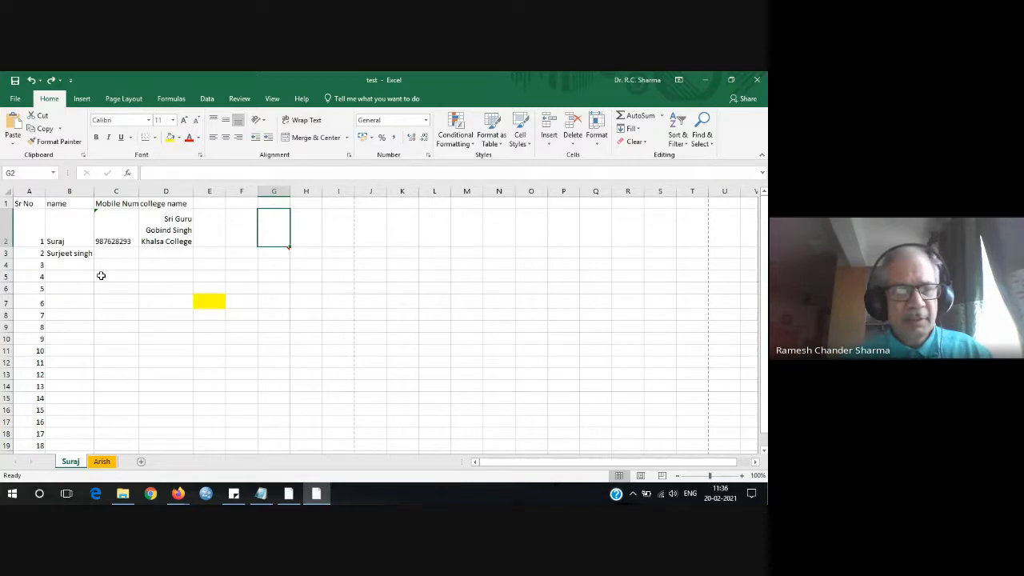
Make the first student name in B2 bold and the second name in B3 italic.
left_click(62, 242)
left_click(96, 138)
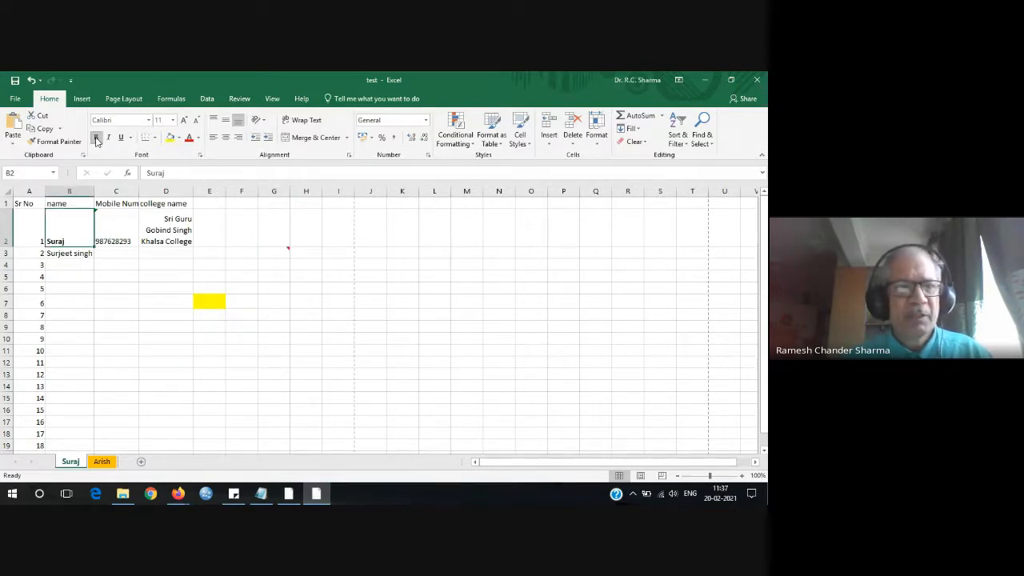
left_click(71, 255)
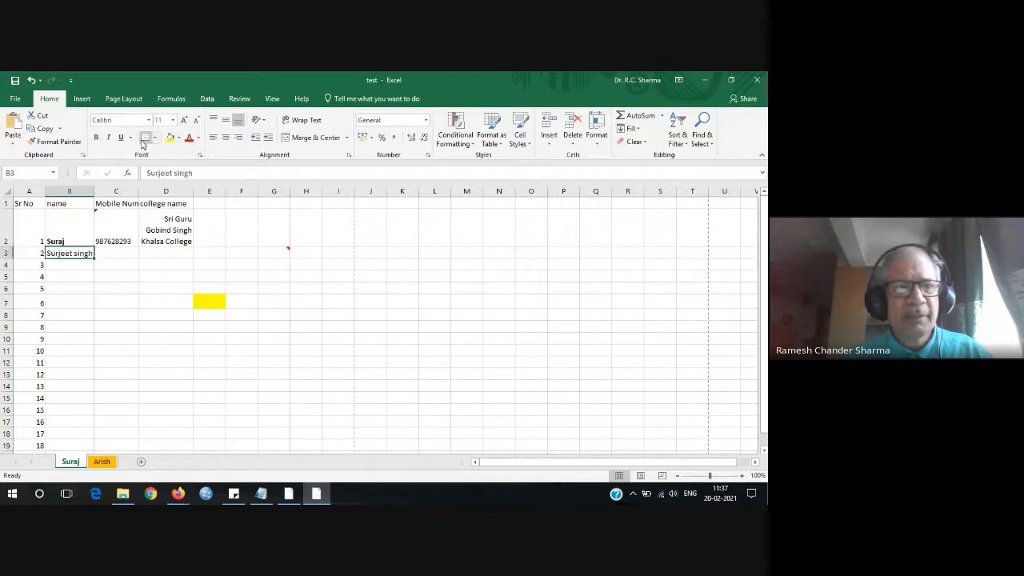
left_click(108, 137)
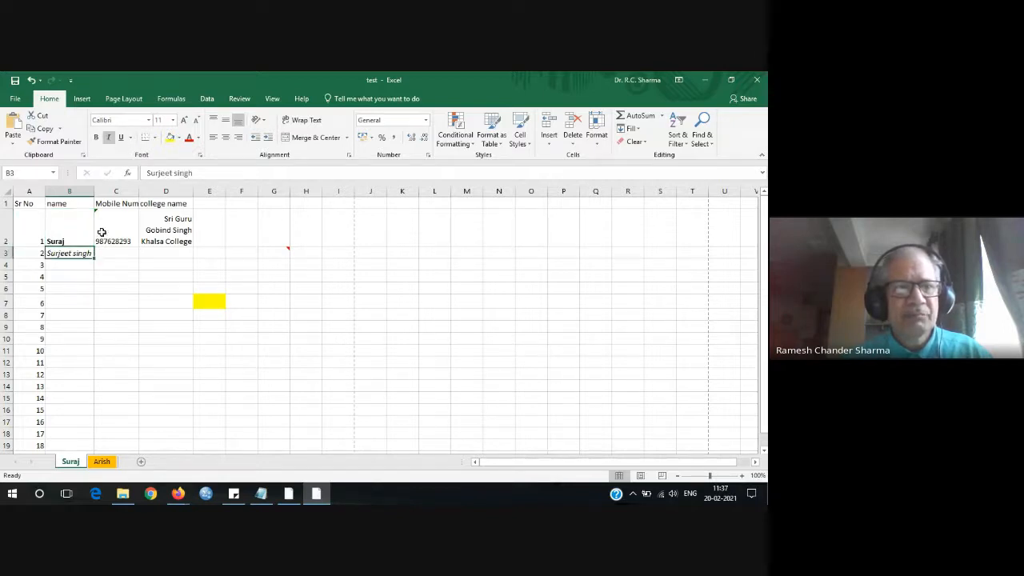
Underline the college name in D2 and turn the mobile number in C2 red.
left_click(176, 235)
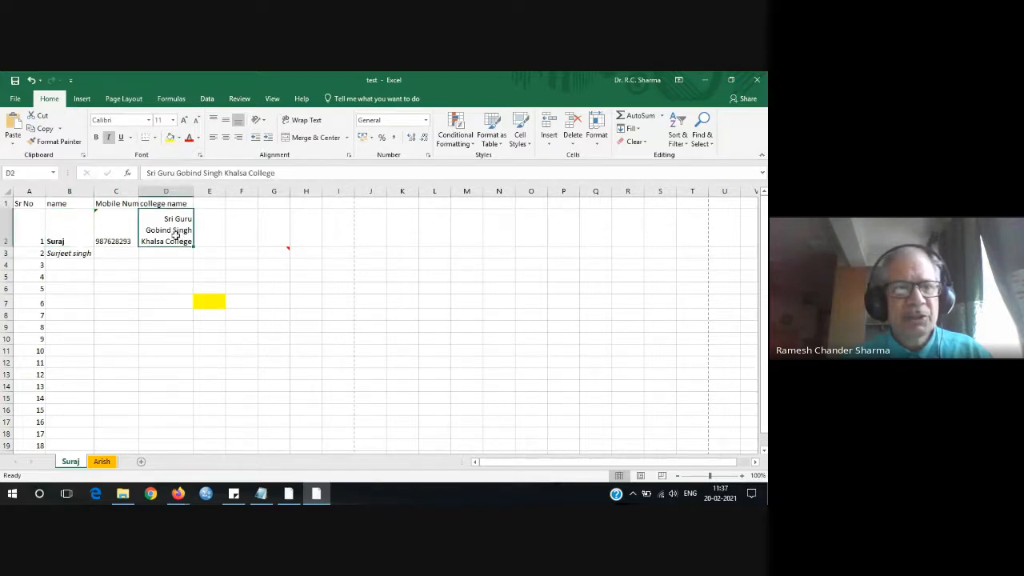
left_click(121, 137)
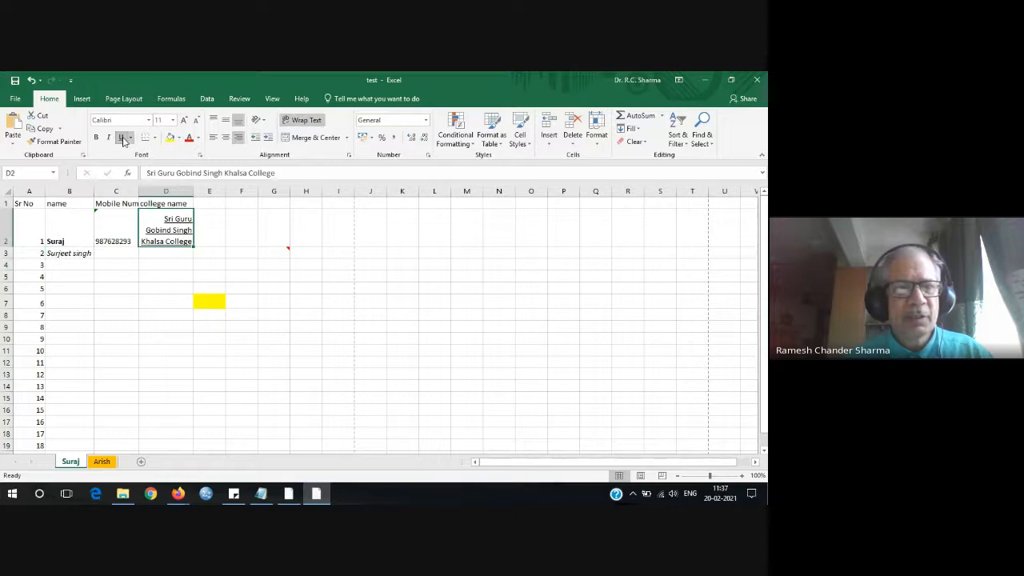
left_click(114, 236)
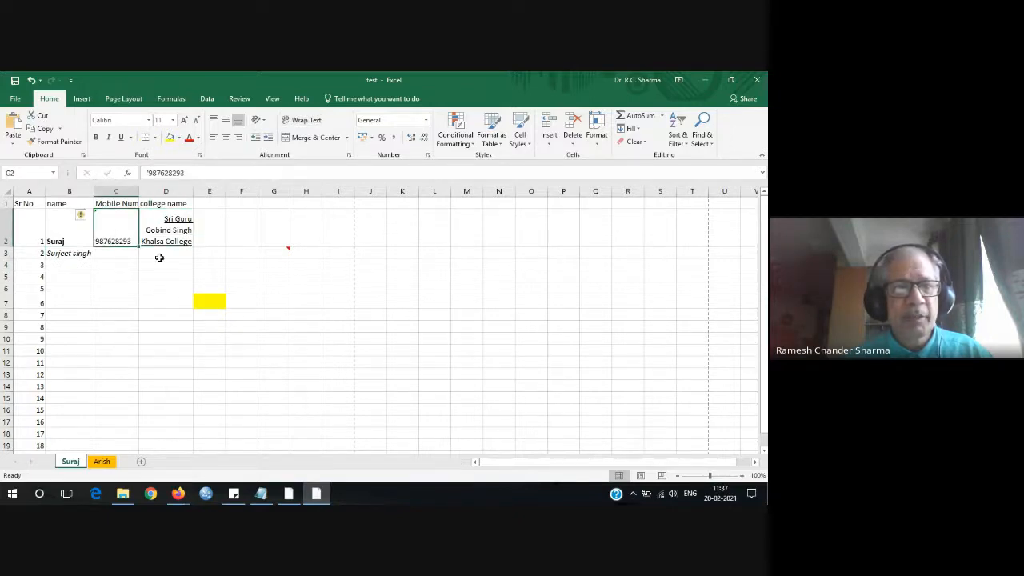
left_click(189, 137)
left_click(230, 232)
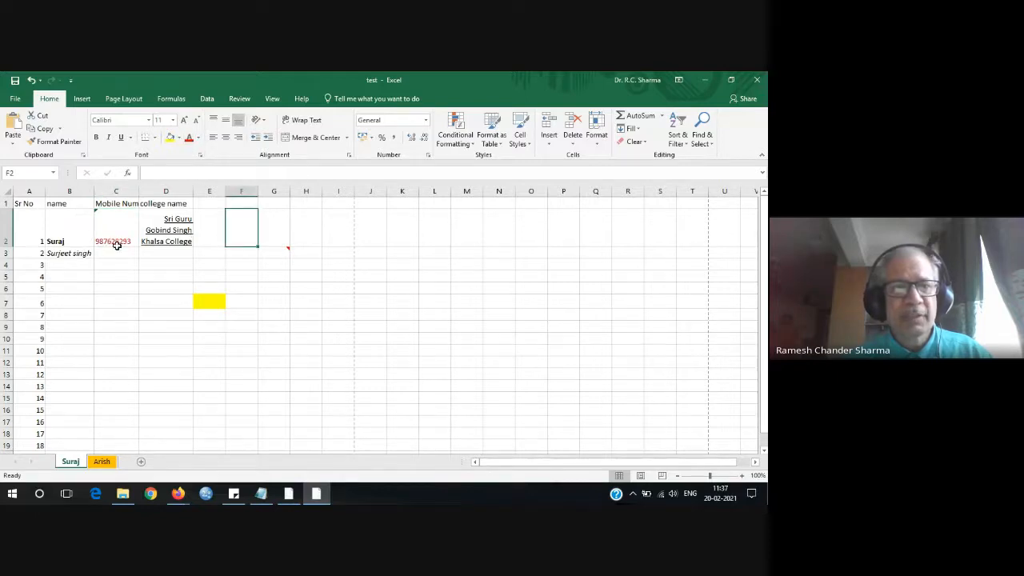
left_click(162, 242)
Give the college name in D2 dark blue text and a yellow fill.
left_click(197, 137)
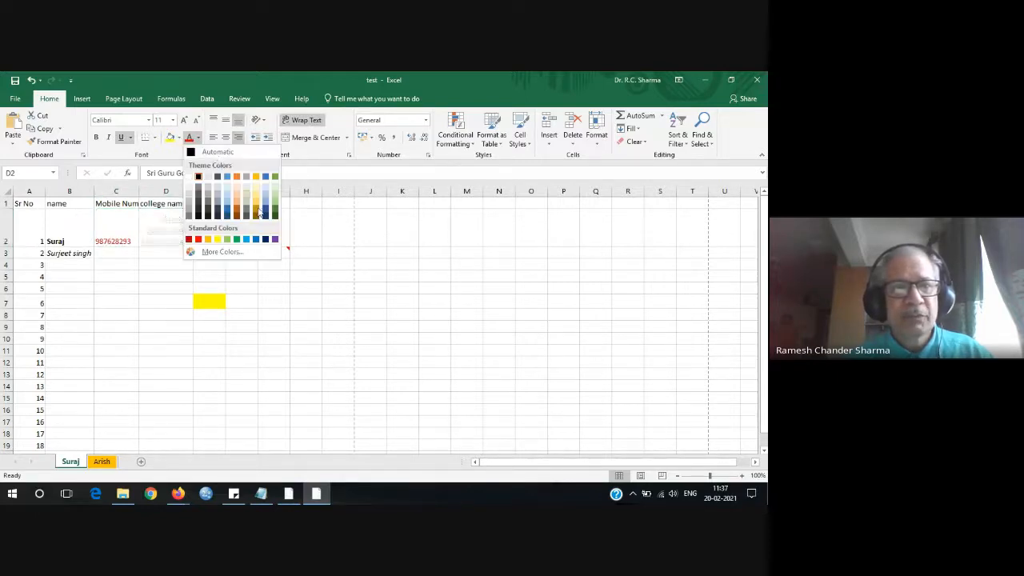
left_click(266, 216)
left_click(168, 262)
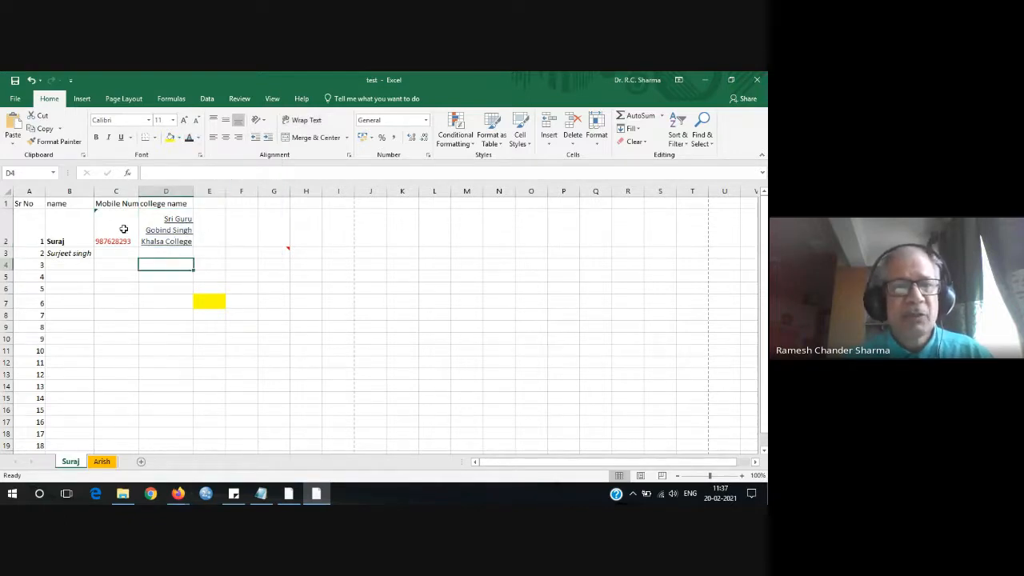
left_click(174, 232)
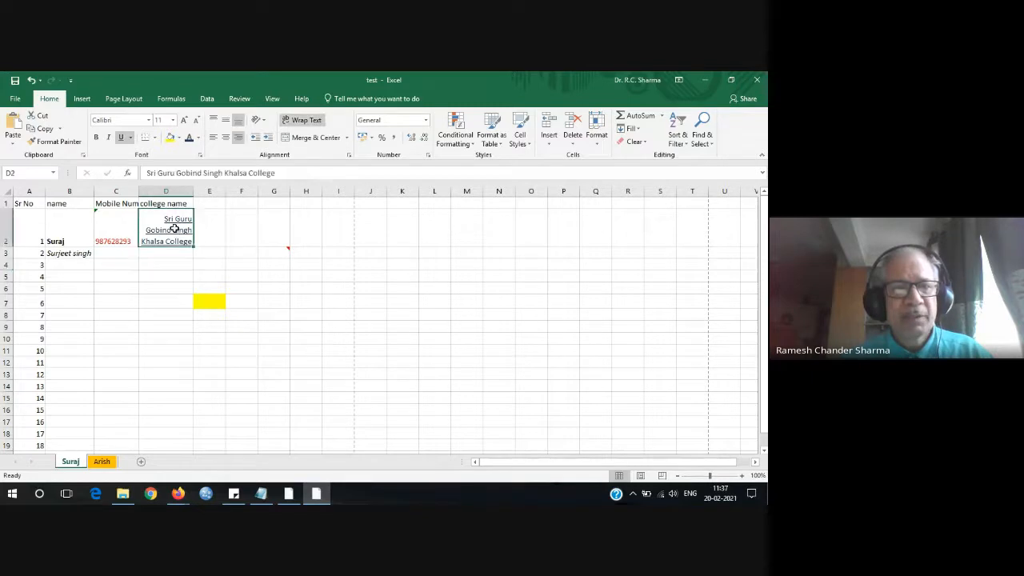
left_click(169, 137)
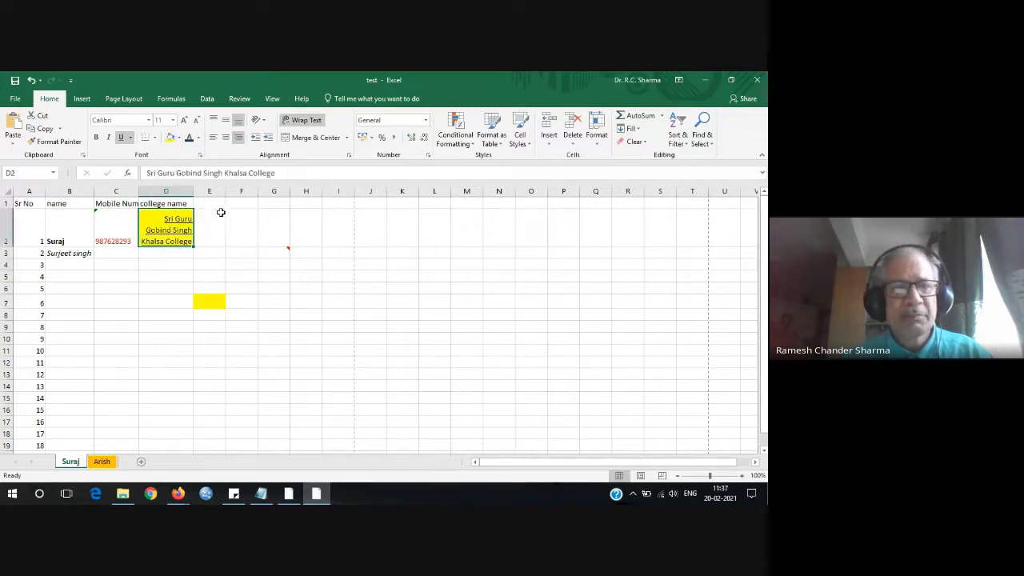
Fill the second student's name cell B3 with green.
left_click(64, 251)
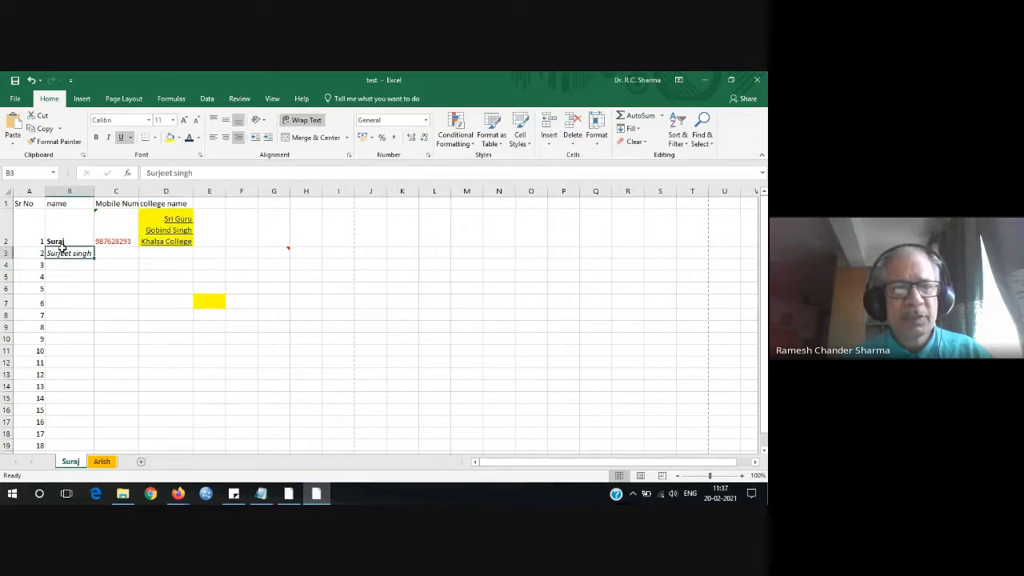
left_click(178, 138)
left_click(218, 228)
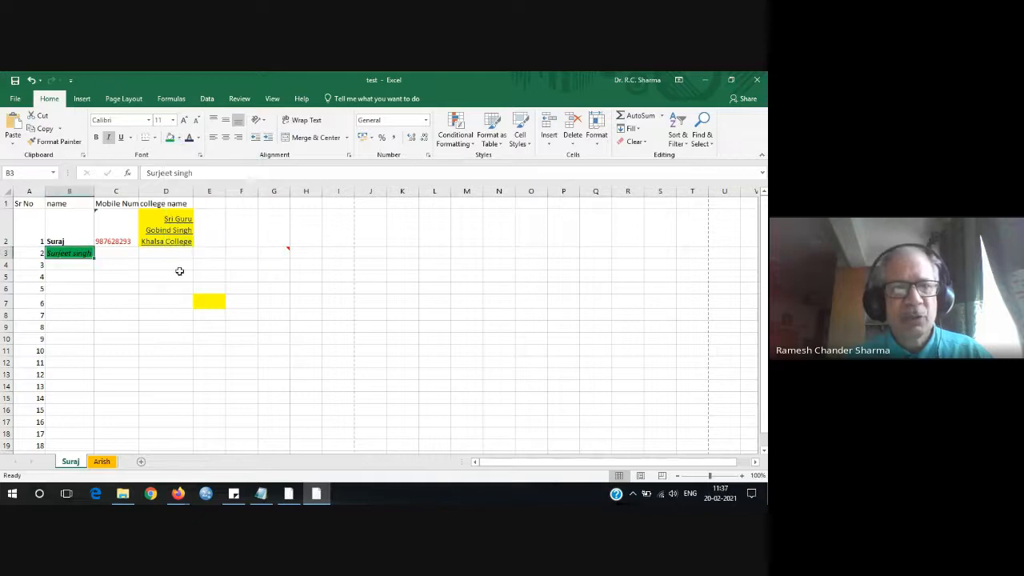
left_click(157, 316)
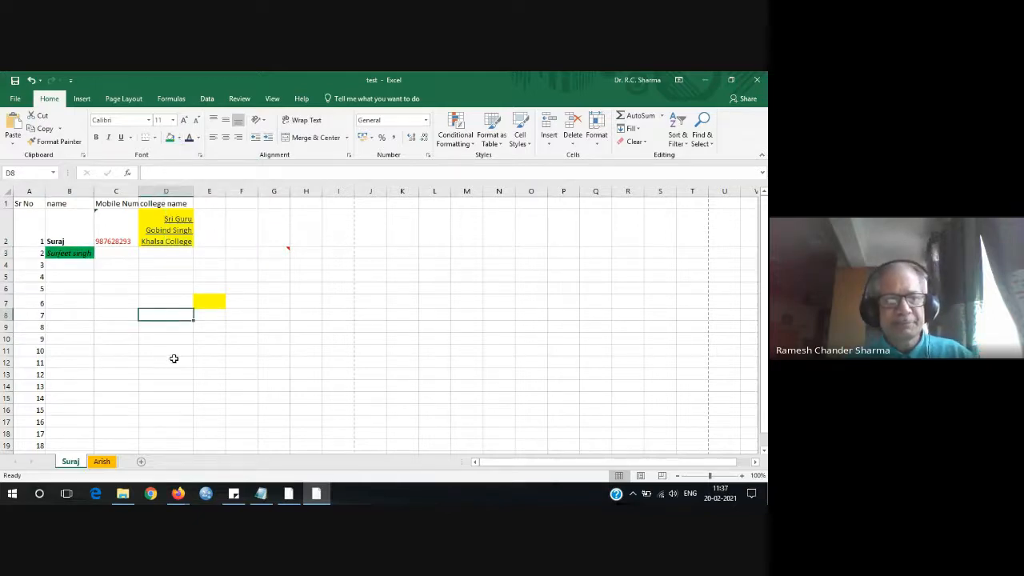
Fill the entire row 6 and the entire column E with green.
left_click(6, 288)
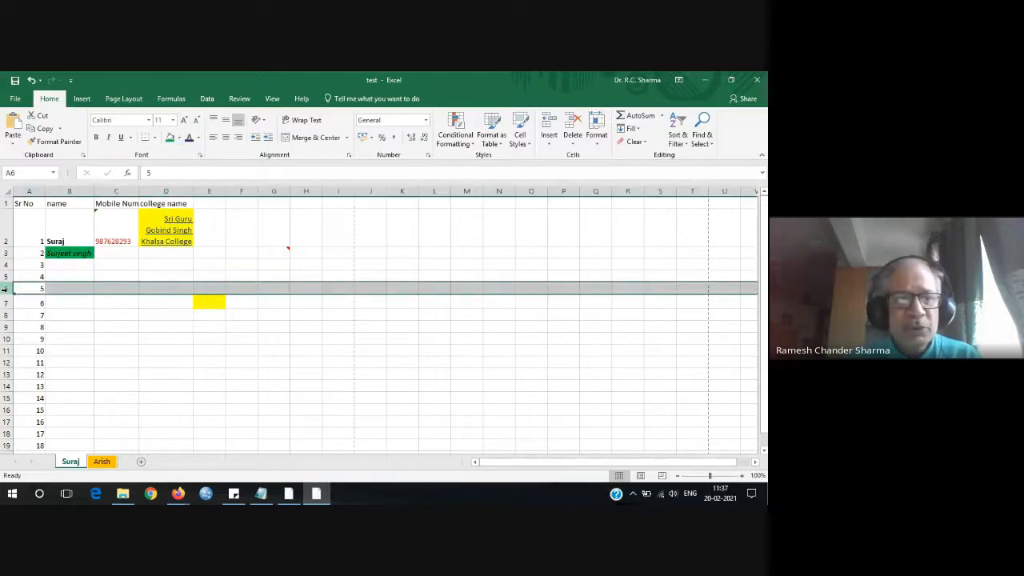
left_click(170, 139)
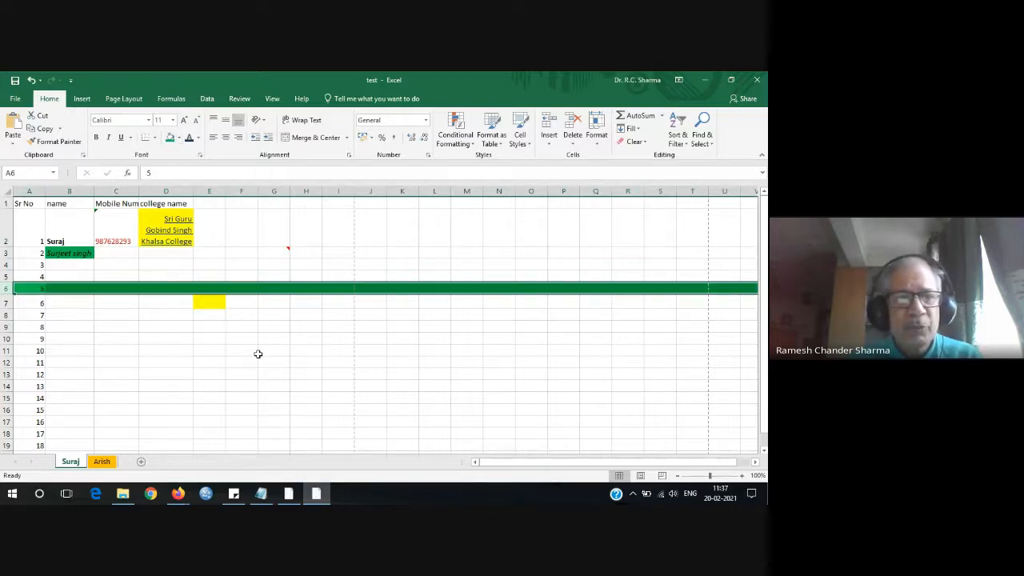
left_click(272, 385)
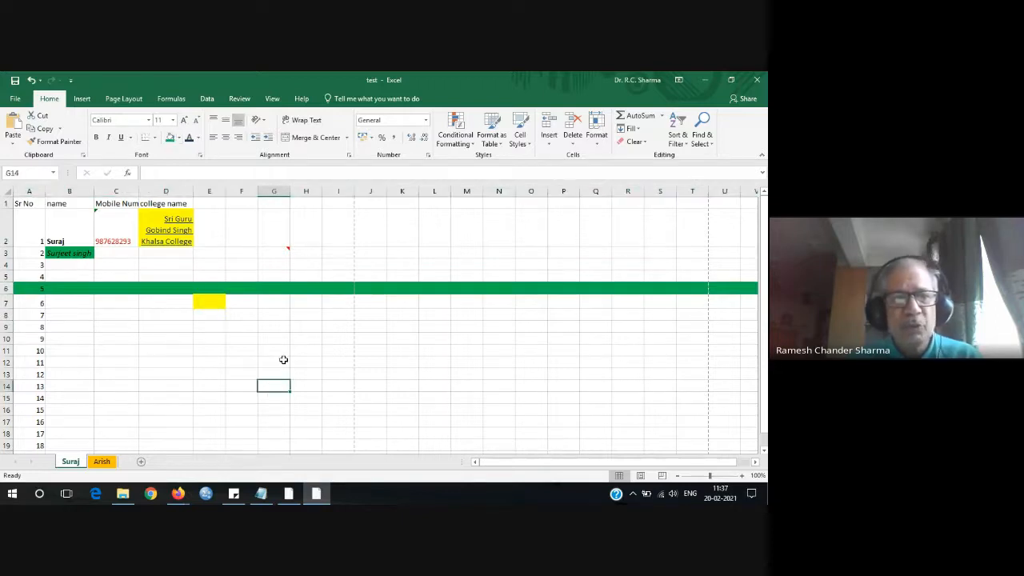
left_click(213, 191)
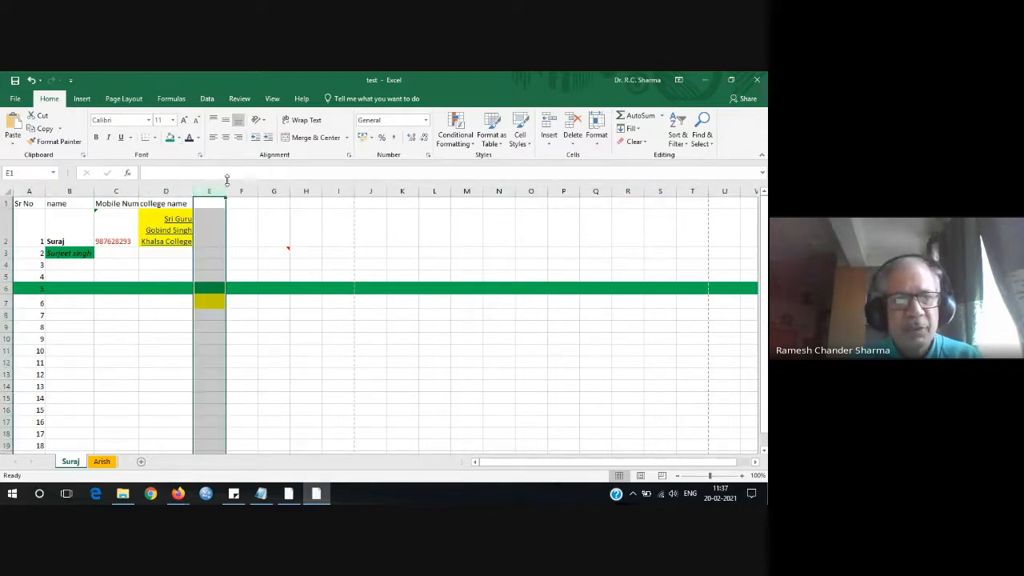
left_click(170, 139)
left_click(339, 336)
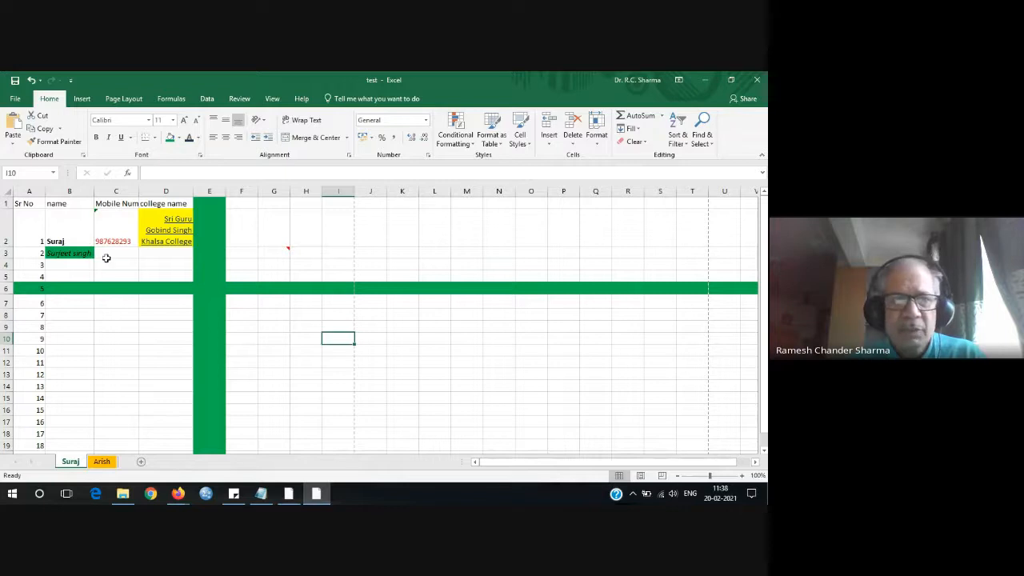
Set the B2 name to font size 24, then select A2:D2 and show the Delete cell options.
left_click(70, 237)
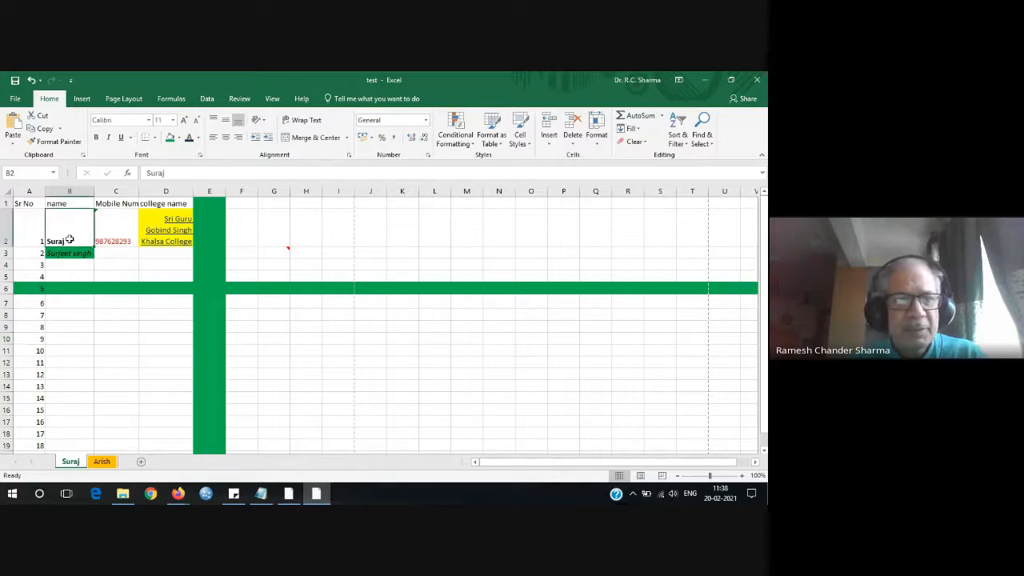
left_click(173, 120)
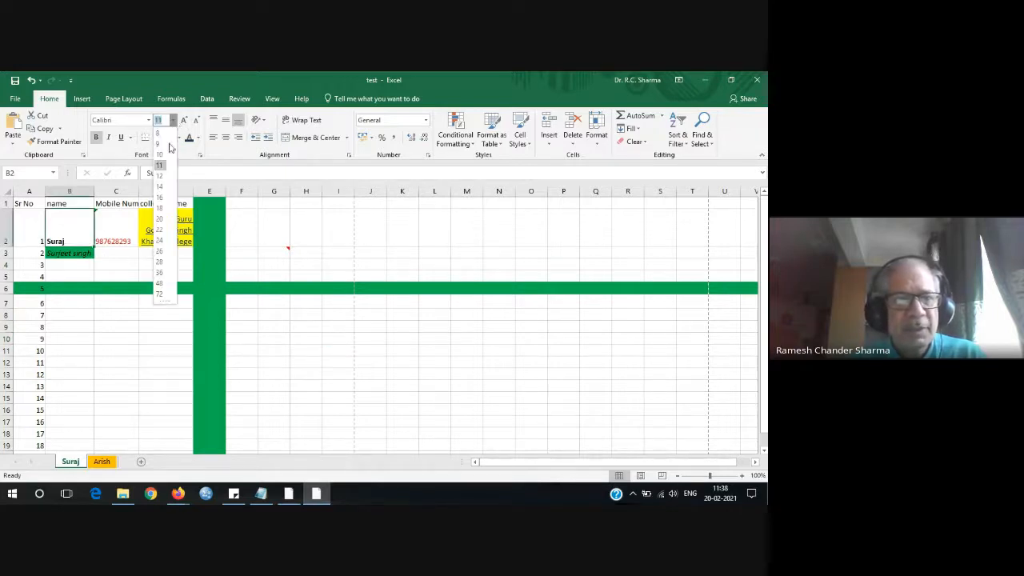
left_click(160, 240)
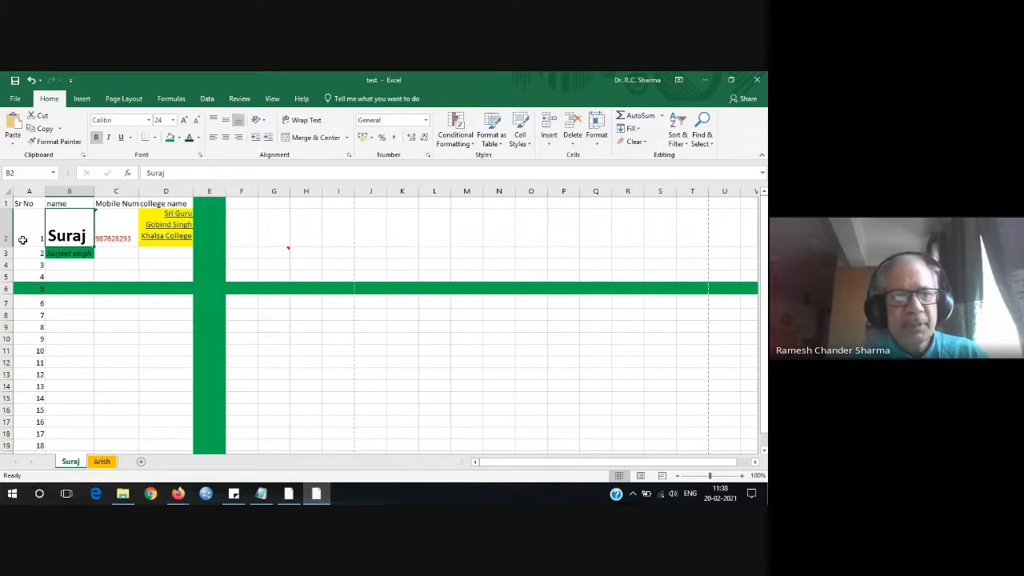
left_click_drag(34, 230, 157, 232)
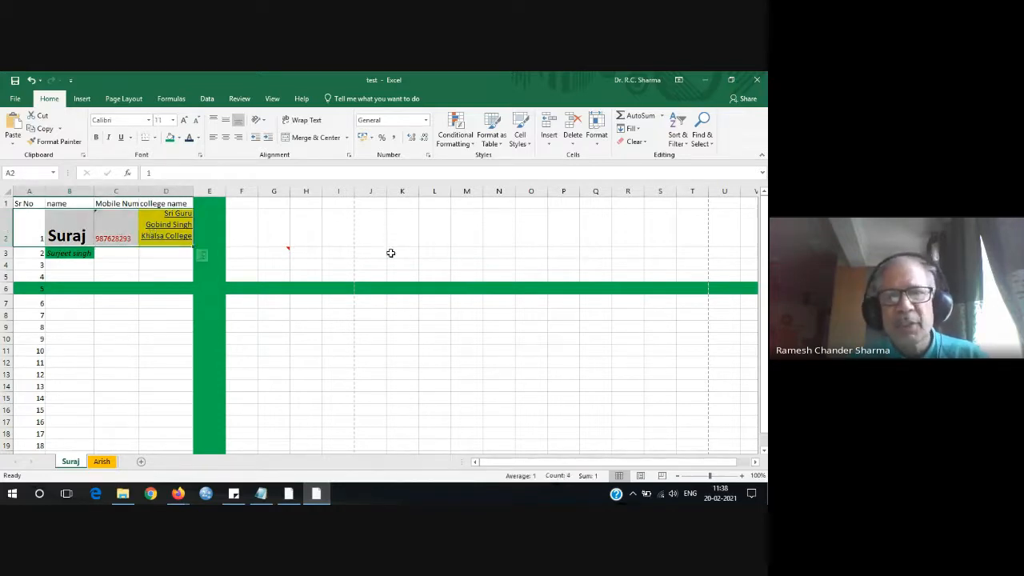
left_click(573, 143)
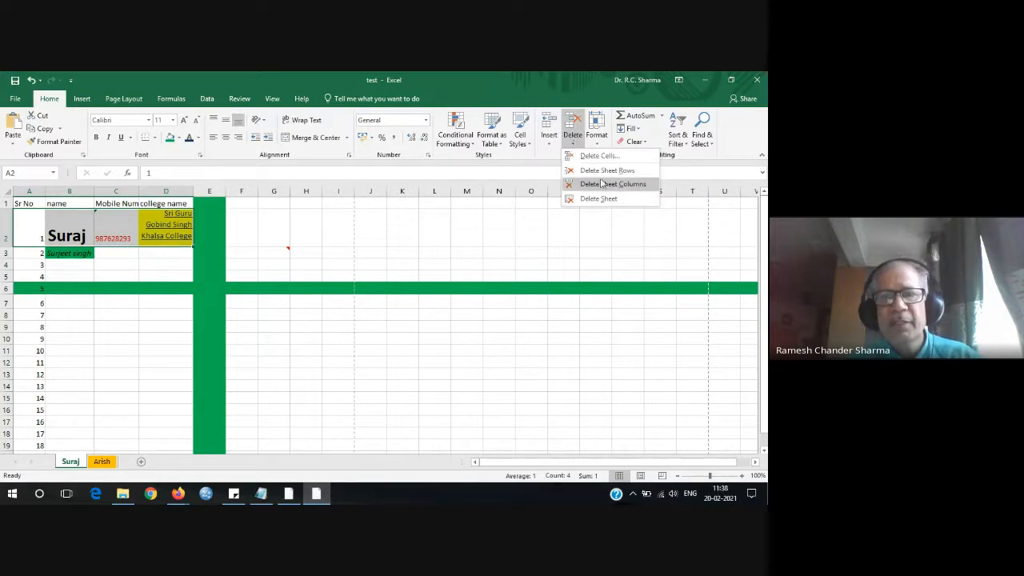
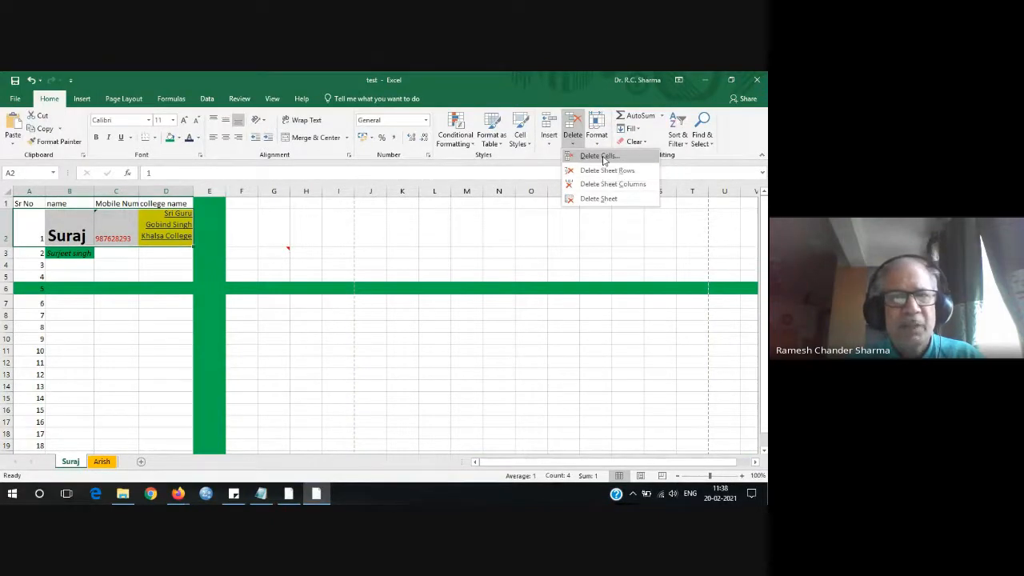
Delete cells A2:D2 shifting cells up, then delete the whole of row 2.
left_click(599, 156)
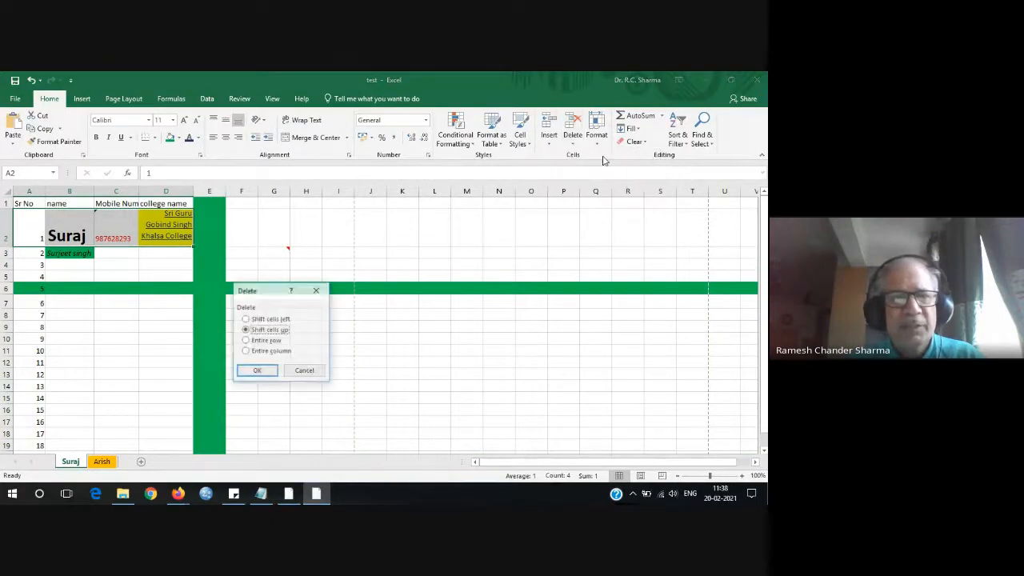
left_click(254, 371)
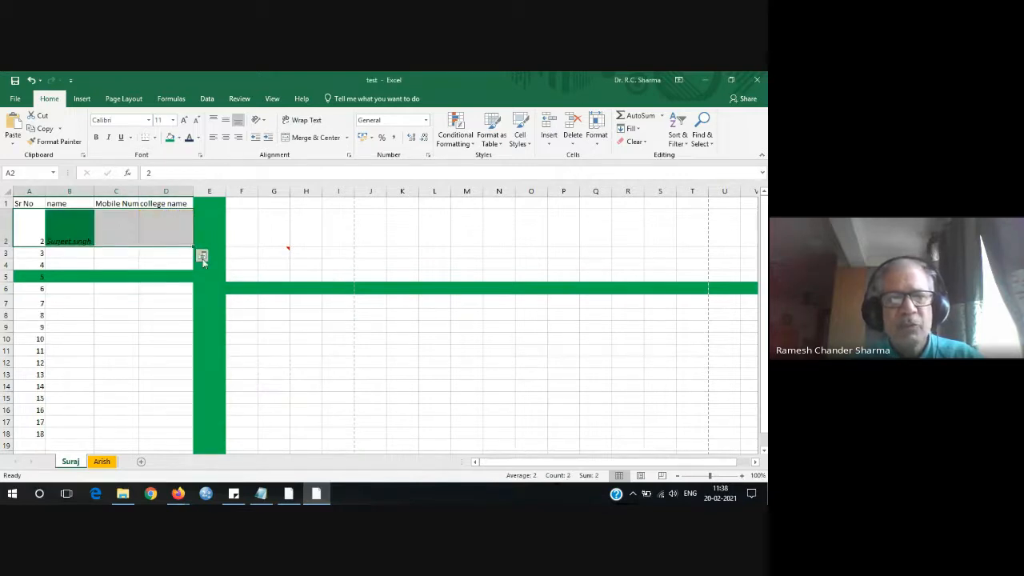
left_click(4, 238)
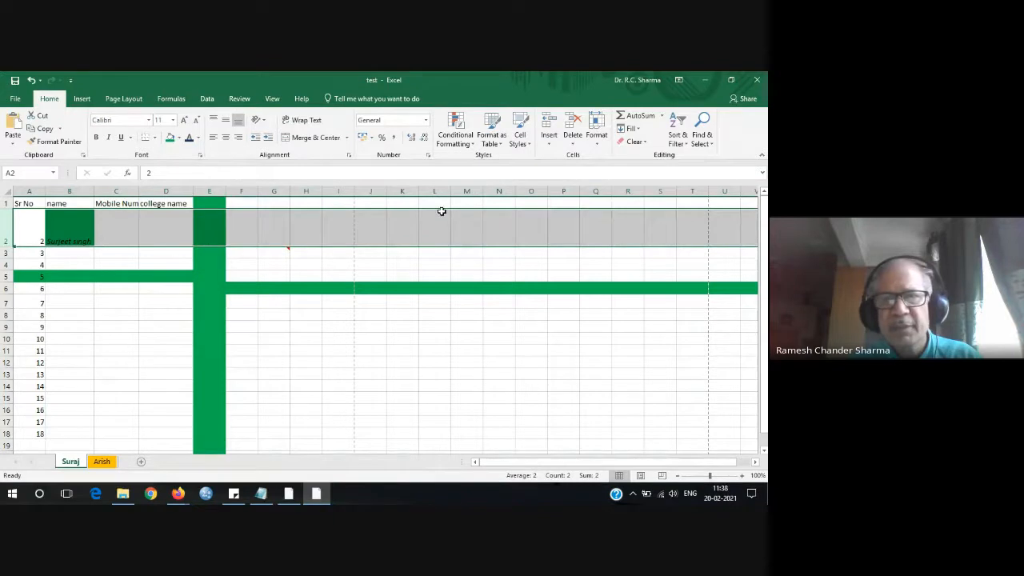
left_click(573, 142)
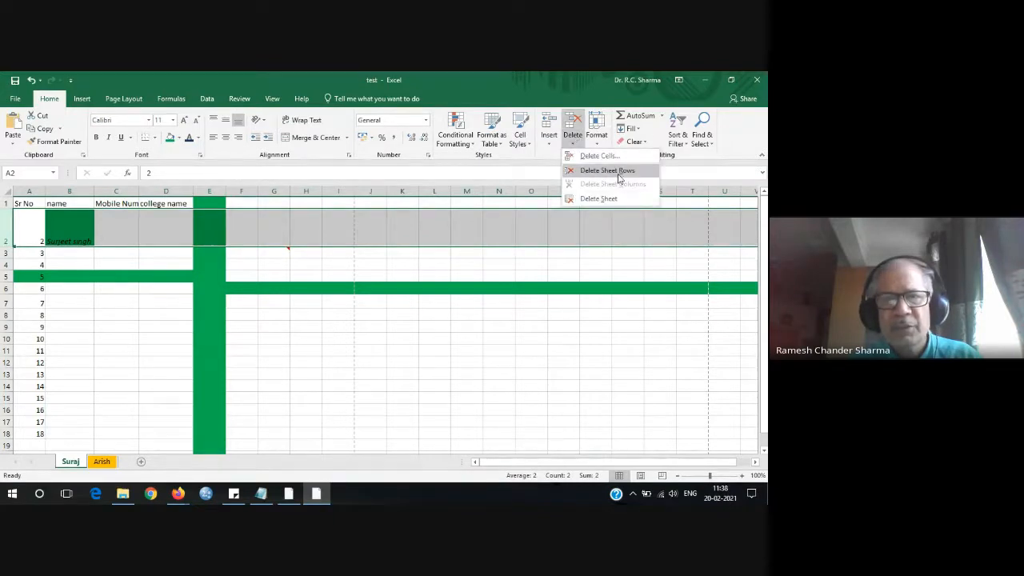
left_click(618, 173)
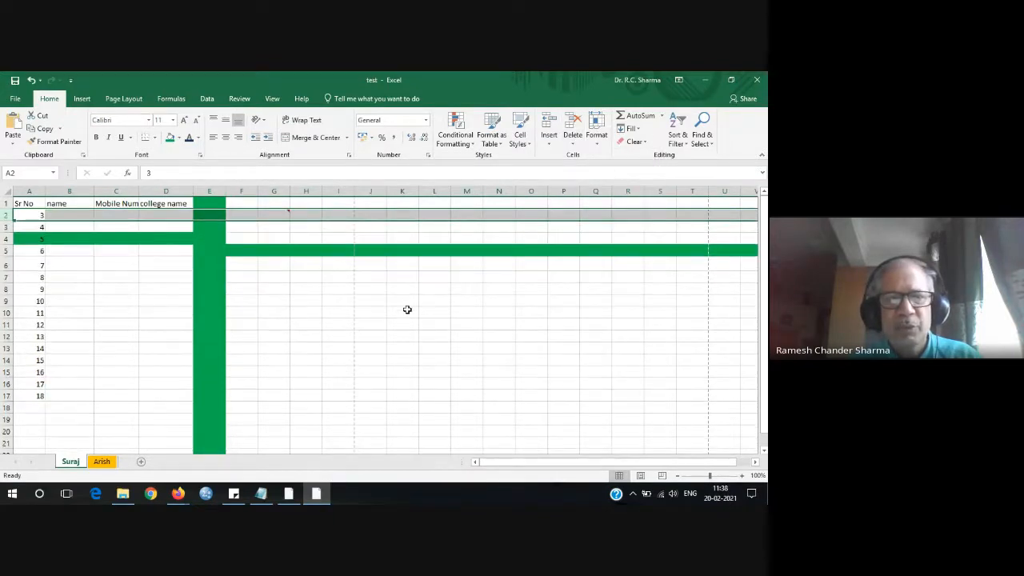
Delete the green row holding Sr No 5.
left_click(6, 238)
left_click(574, 140)
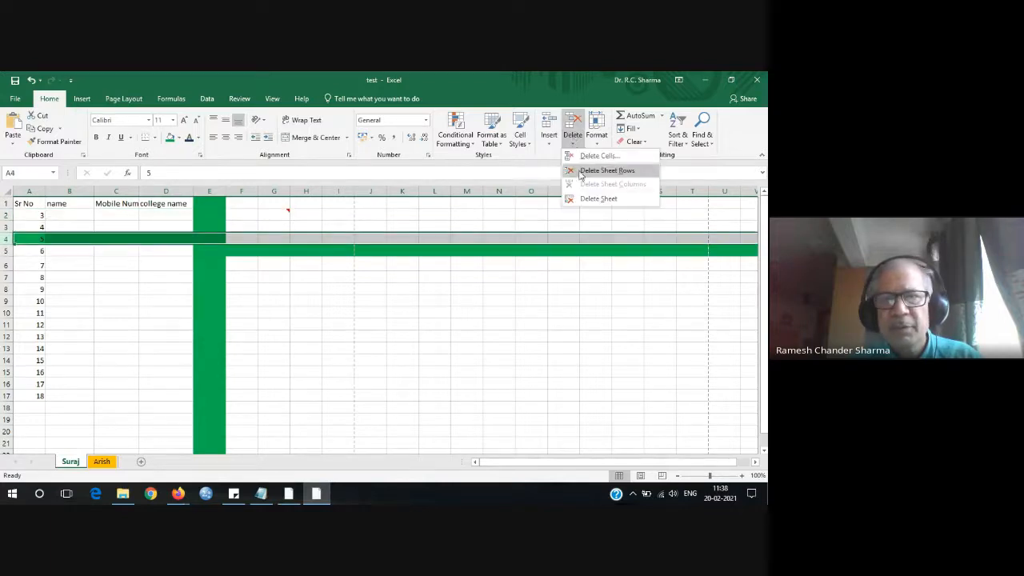
left_click(593, 173)
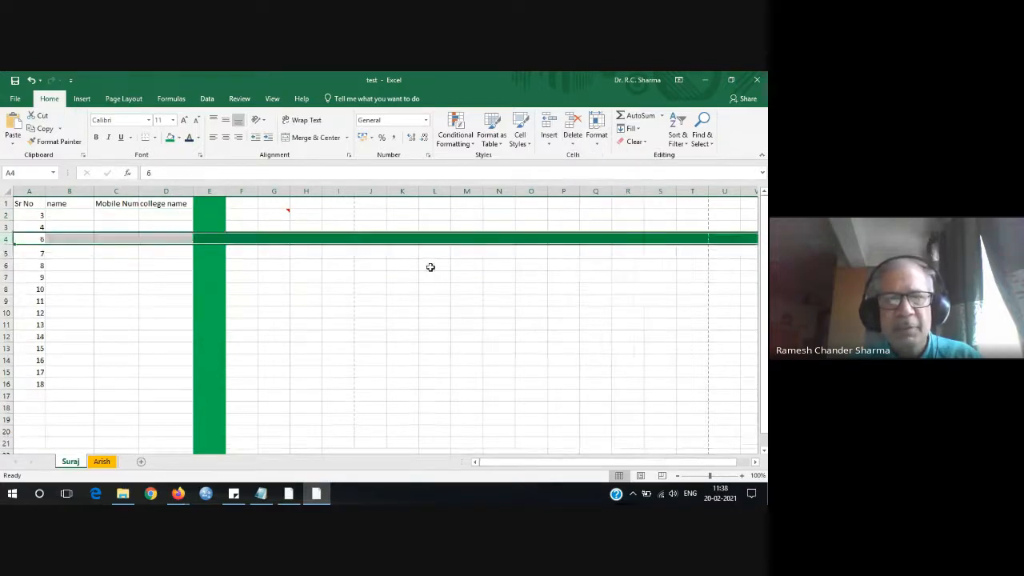
left_click(395, 285)
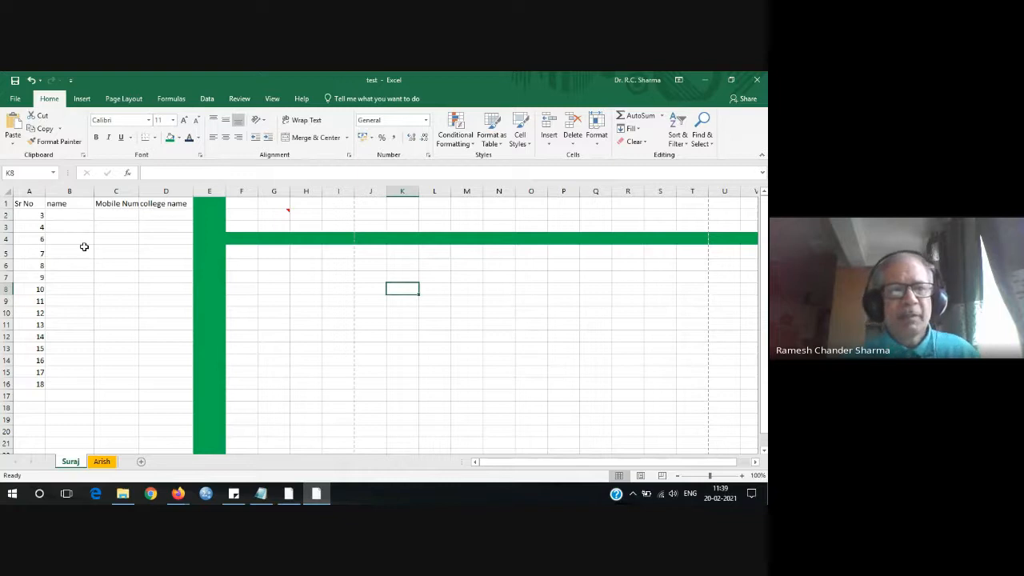
Paste A2's value 3 into B3 and C3, then copy the Sr No values A4:A11.
left_click(41, 216)
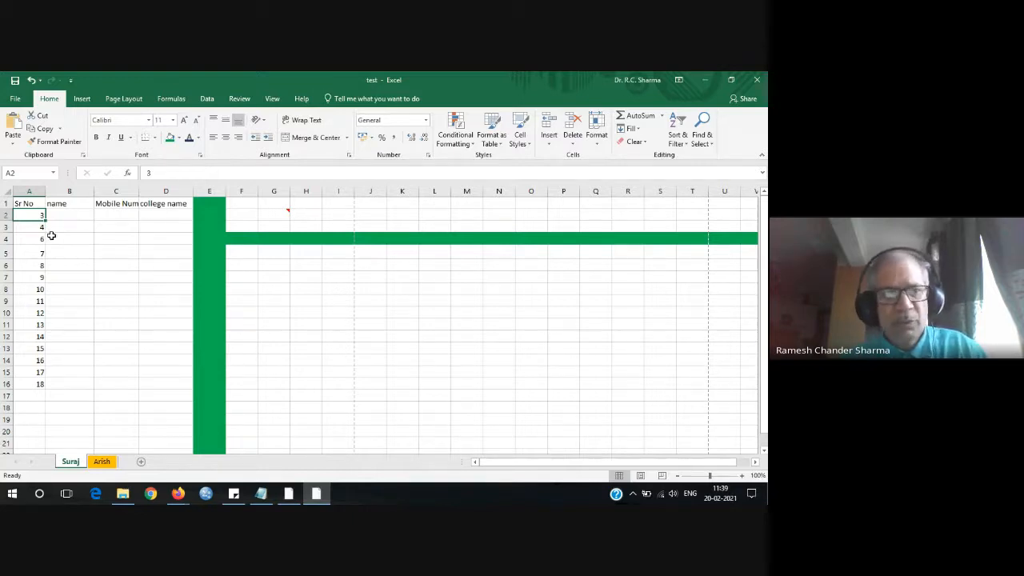
key("ctrl+c")
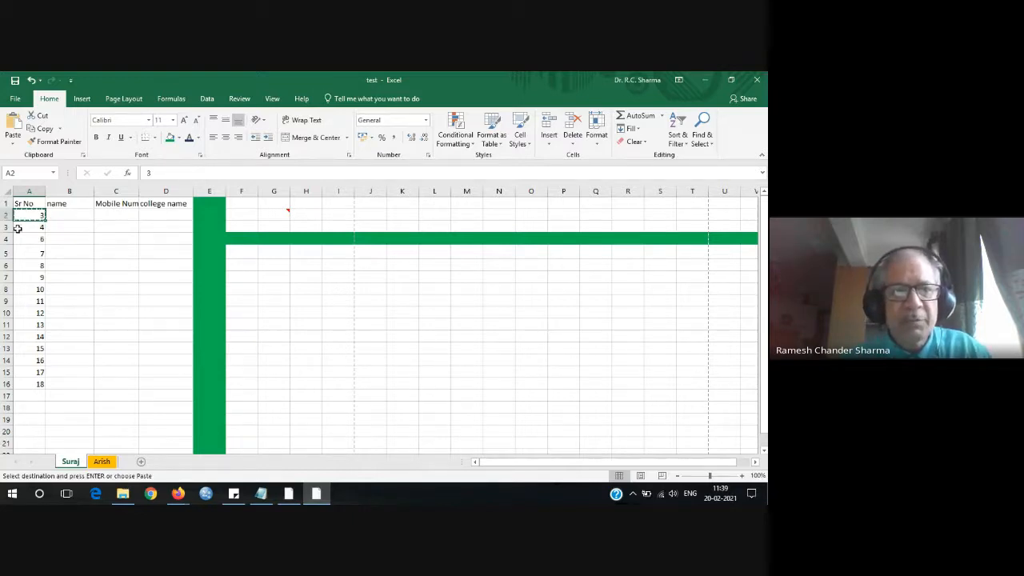
left_click(75, 228)
key("ctrl+v")
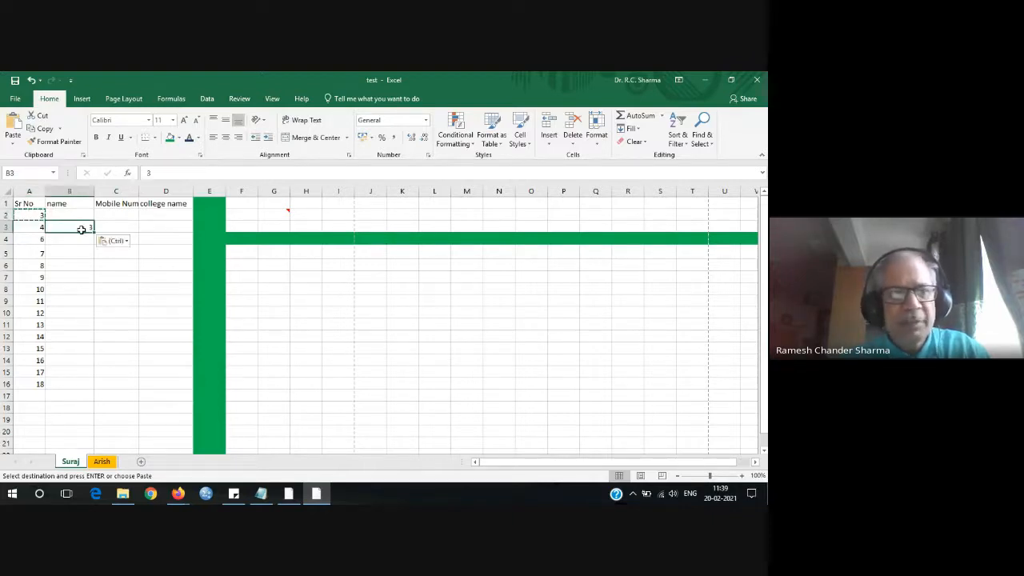
left_click(115, 228)
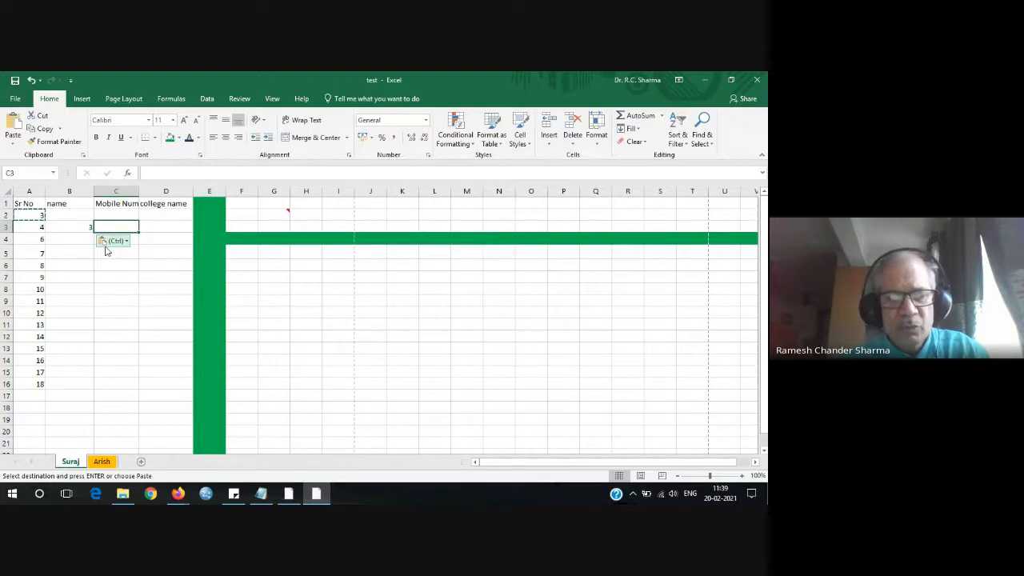
key("ctrl+v")
left_click(119, 249)
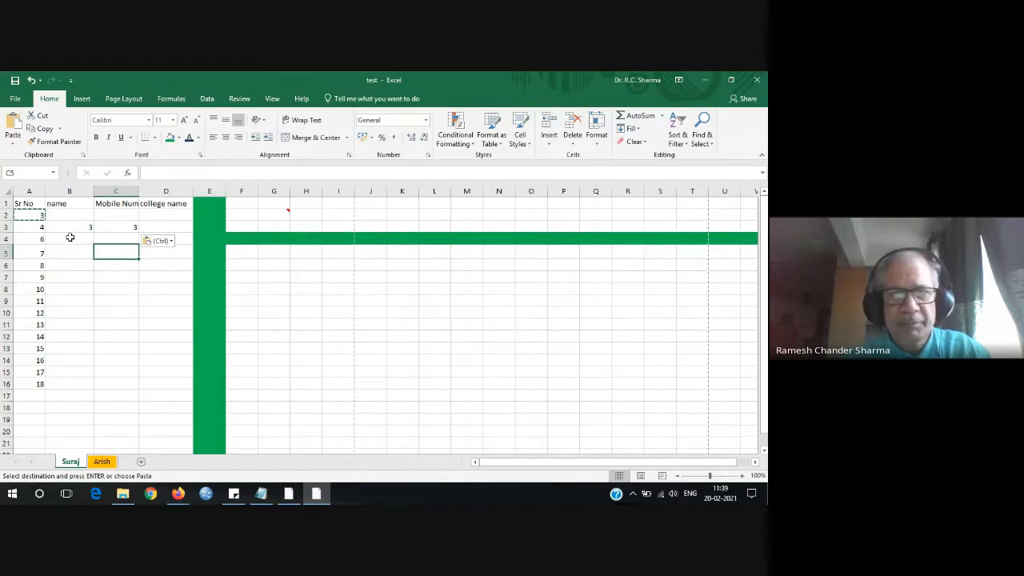
key("Escape")
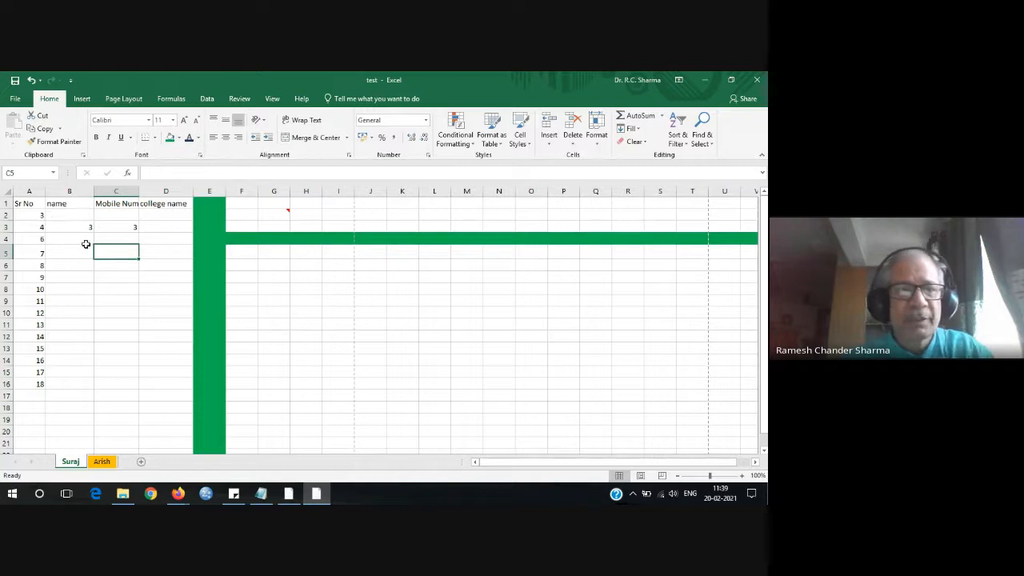
left_click_drag(37, 239, 30, 326)
key("ctrl+c")
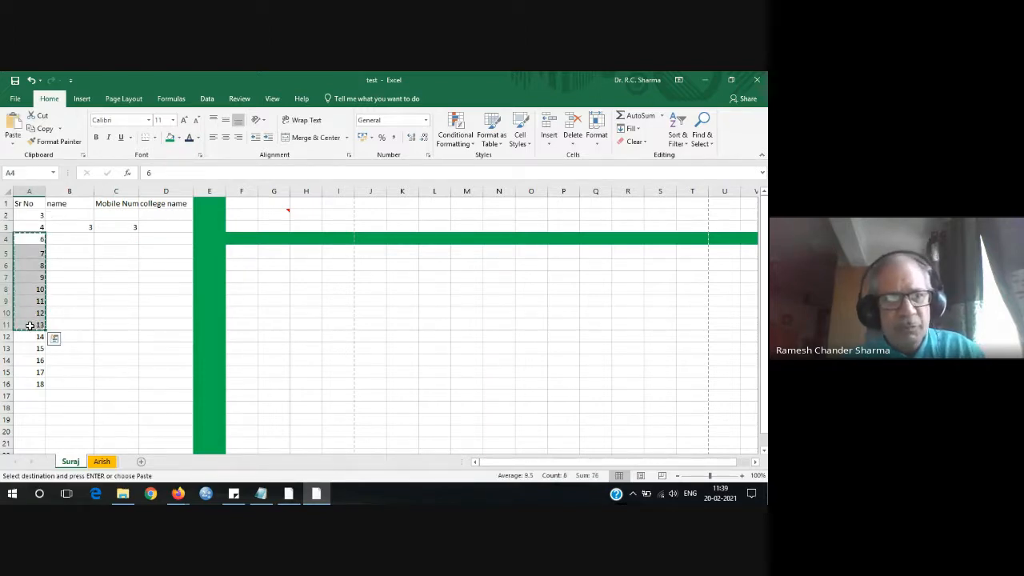
Paste the values 6–13 into C6:C13, then move them to D6:D13.
left_click(125, 264)
key("ctrl+v")
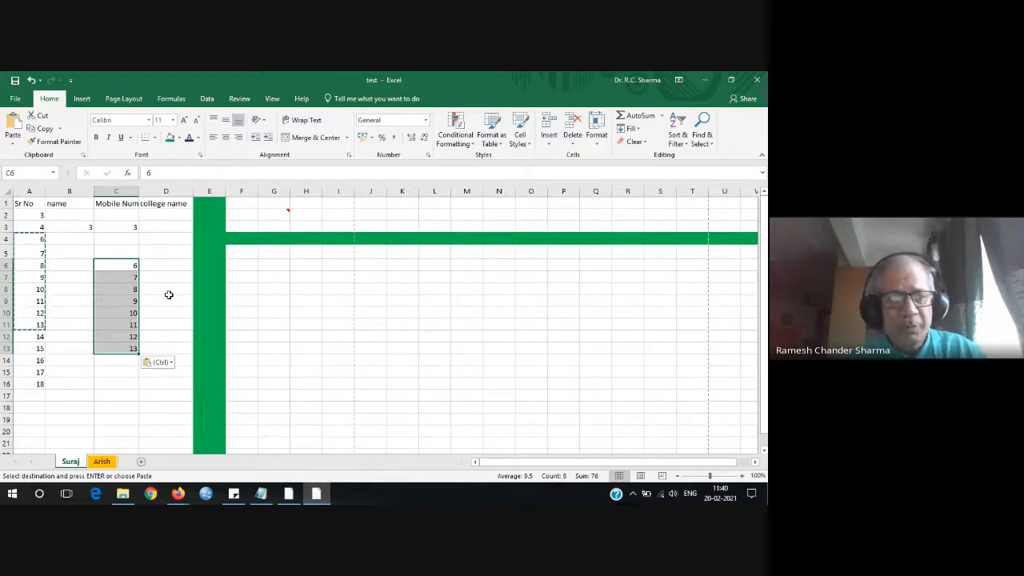
key("Escape")
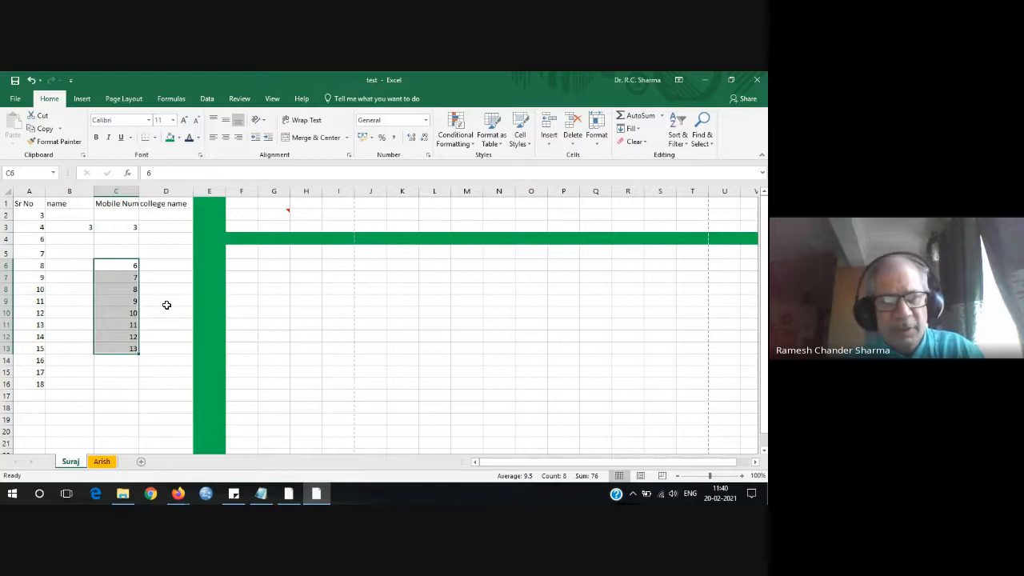
key("ctrl+c")
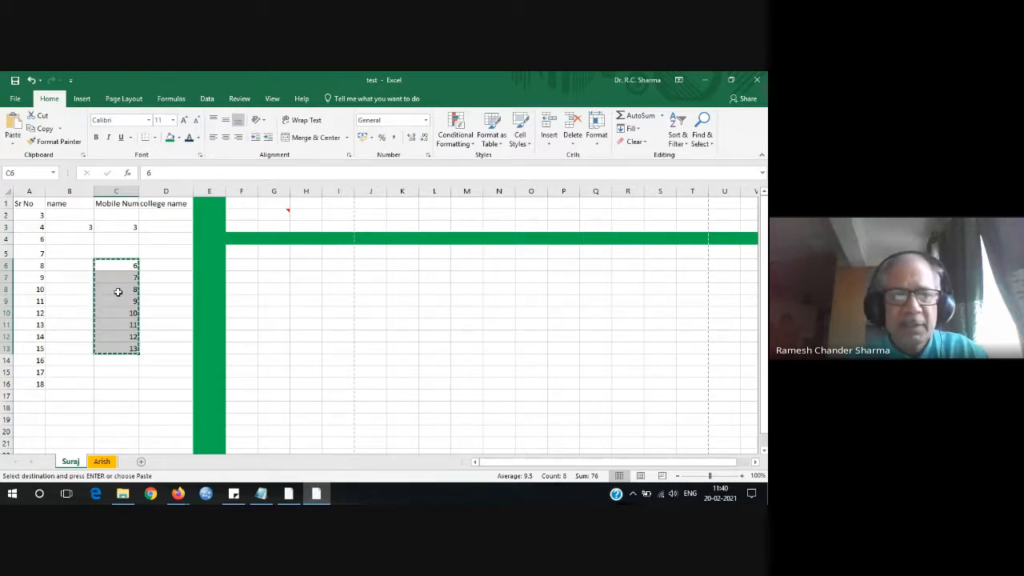
left_click(166, 267)
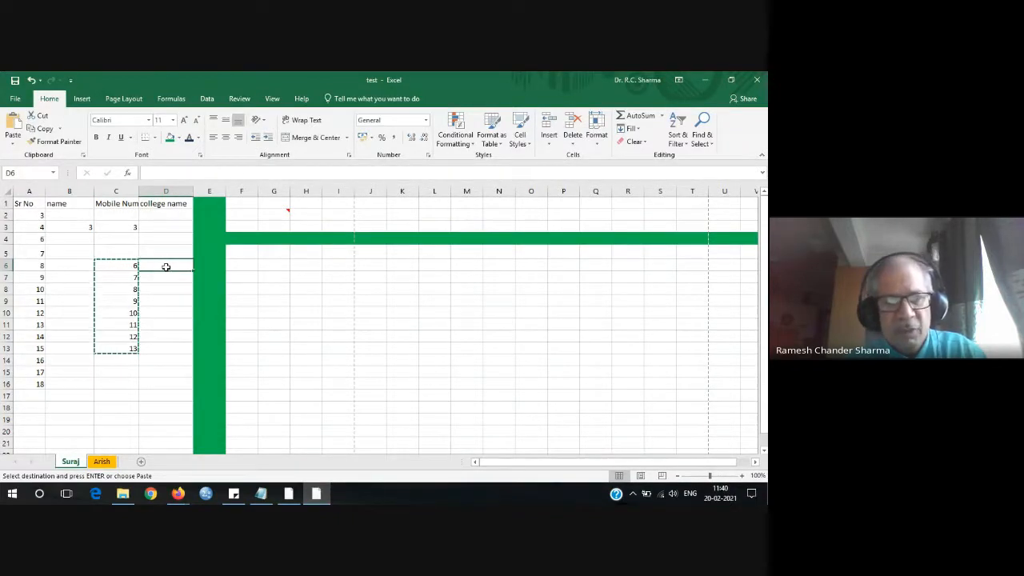
key("ctrl+v")
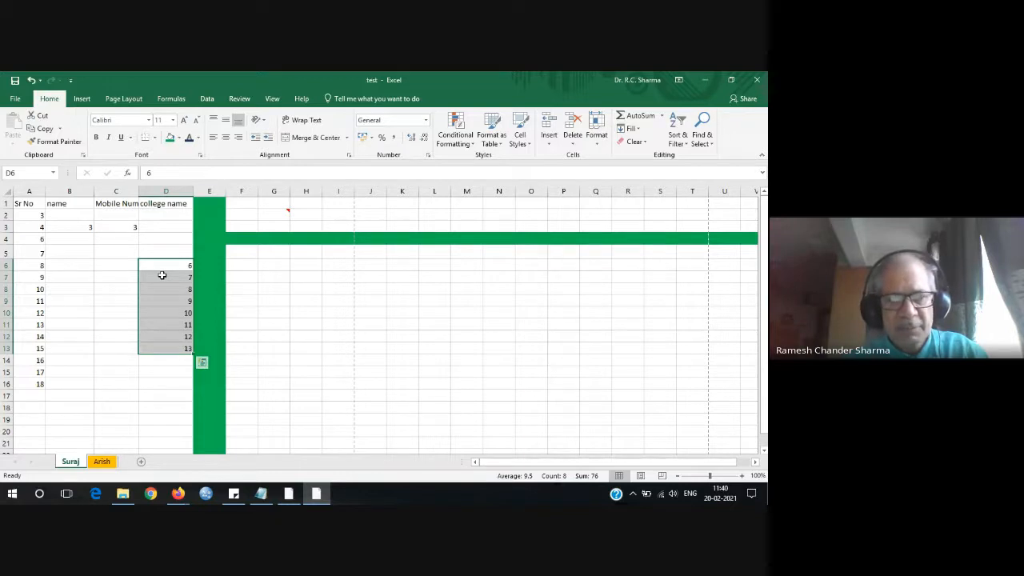
Move the values 6–13 from D6:D13 into B6:B13.
key("ctrl+x")
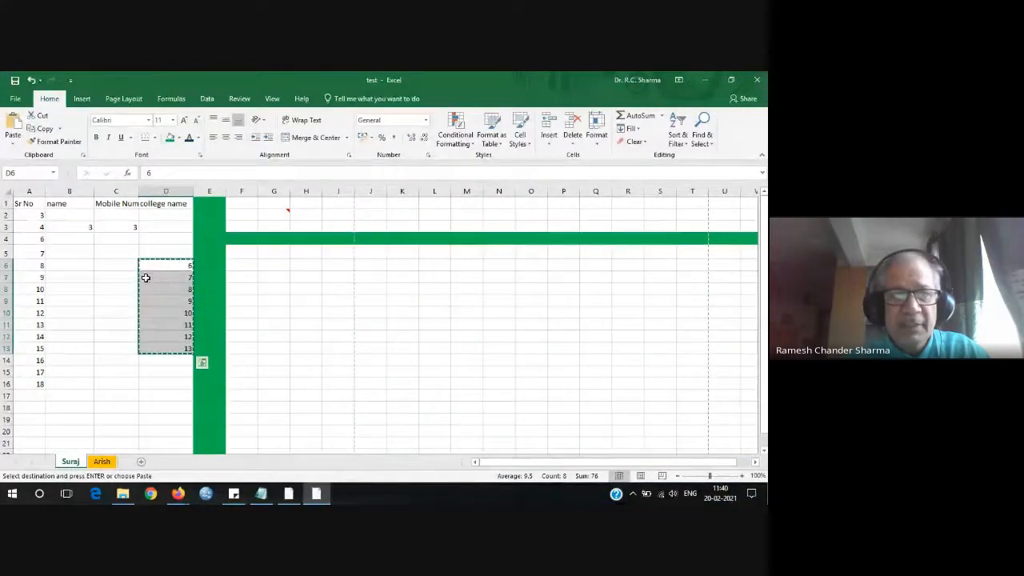
left_click(64, 263)
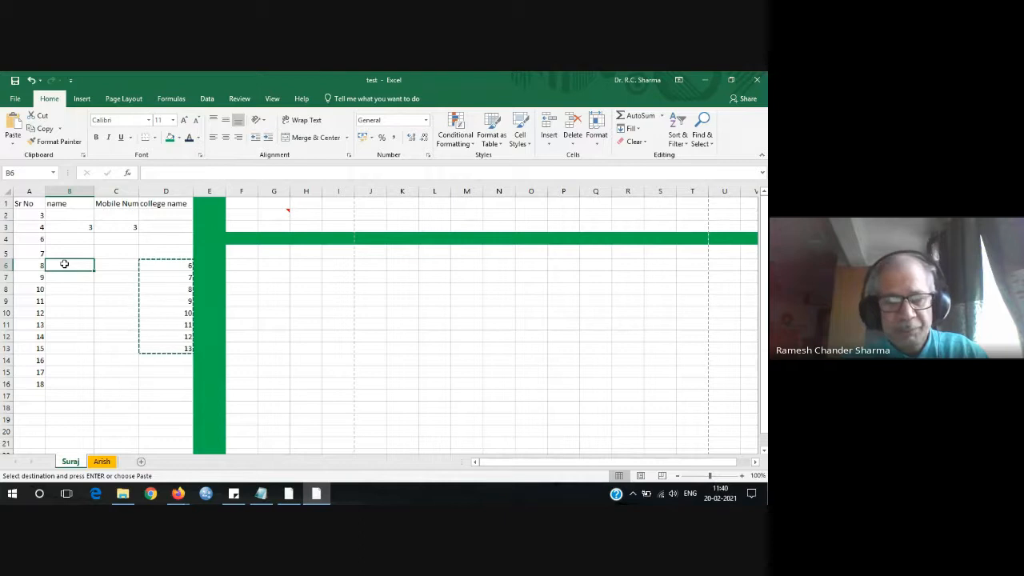
key("ctrl+v")
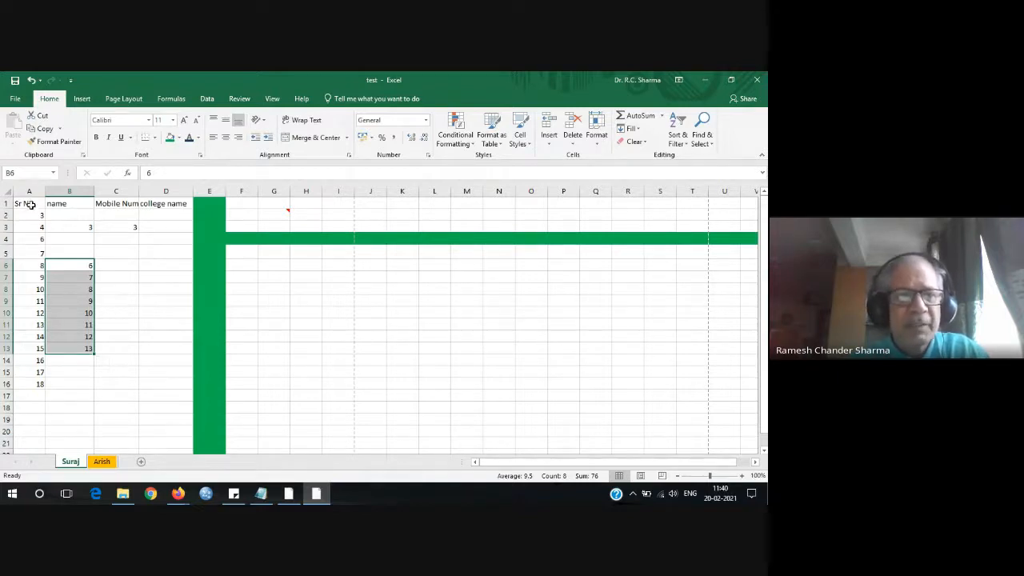
left_click_drag(28, 203, 158, 208)
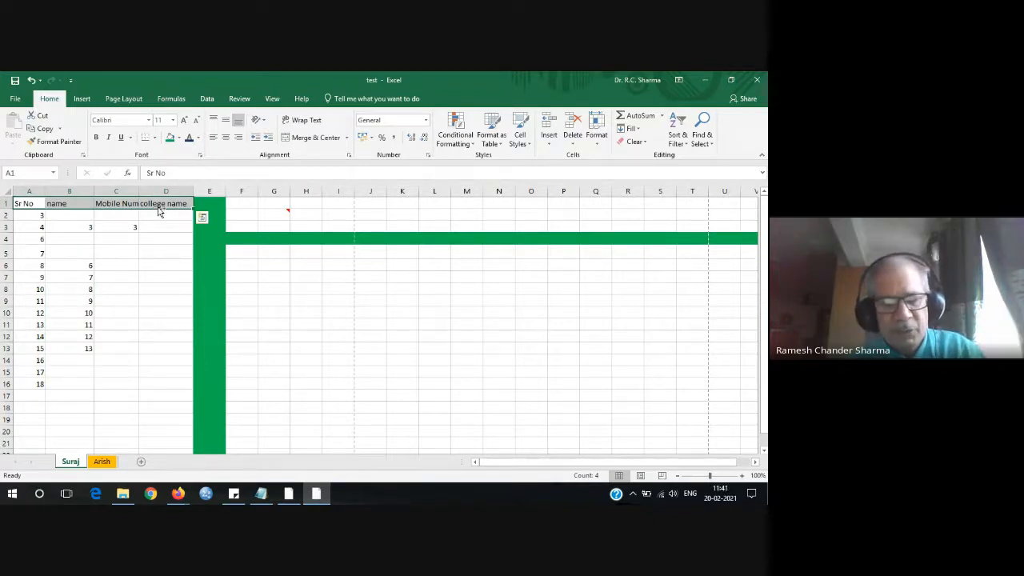
Copy the header row into F8:I8, then copy the values in B6:B13.
key("ctrl+c")
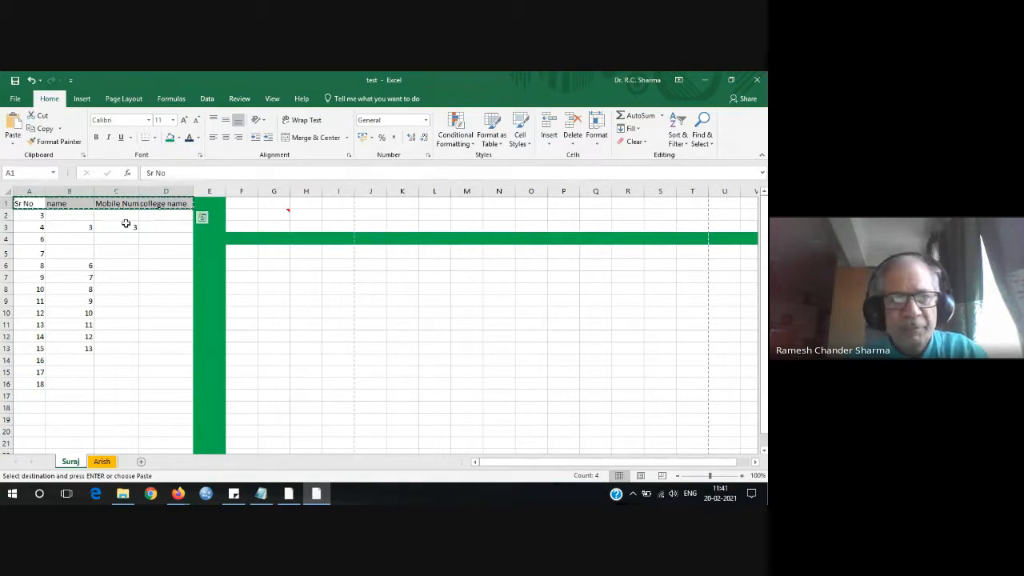
left_click(242, 290)
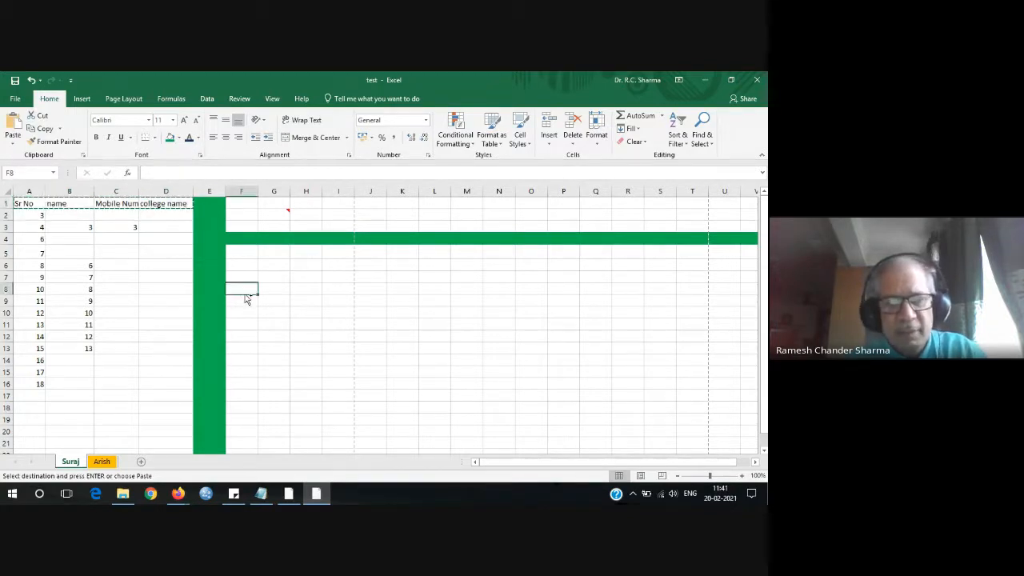
key("ctrl+v")
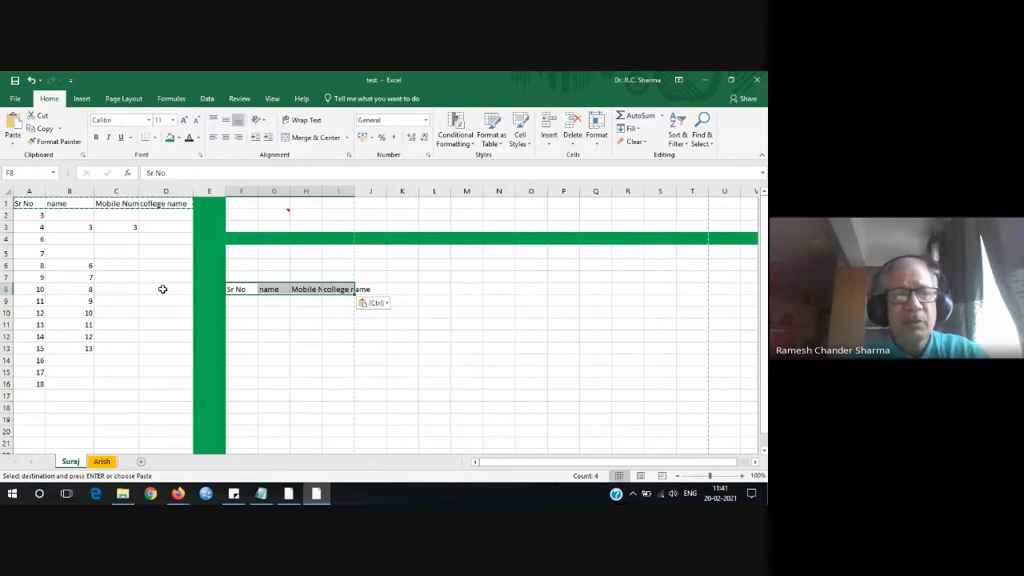
left_click_drag(83, 266, 83, 346)
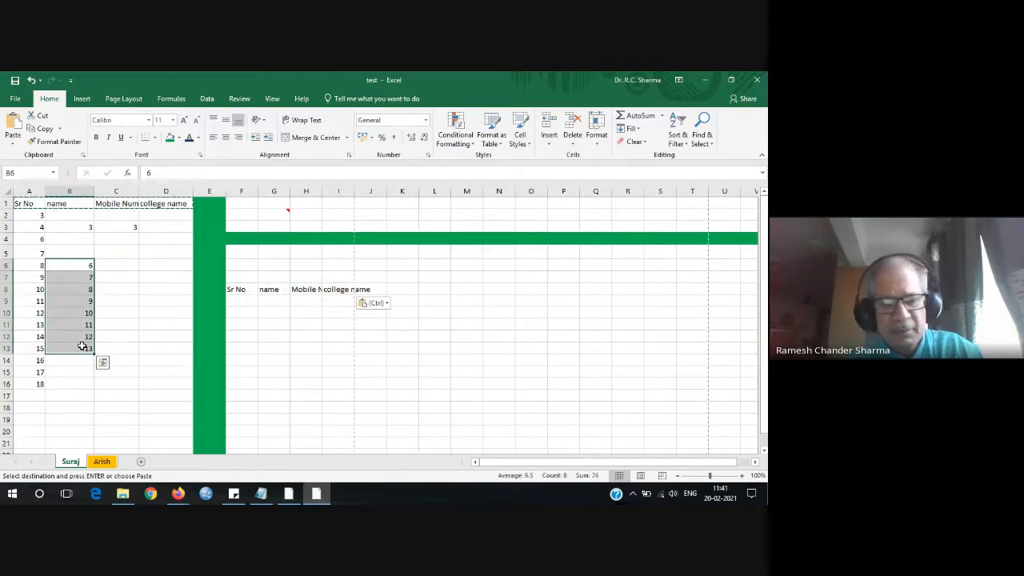
key("ctrl+c")
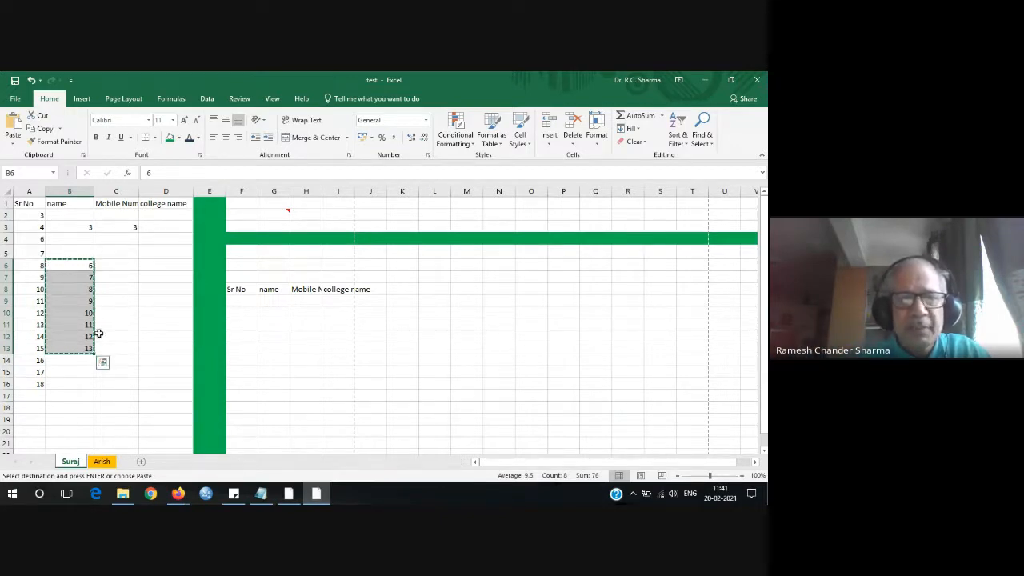
Paste the numbers 6–13 transposed across F9:M9.
left_click(240, 300)
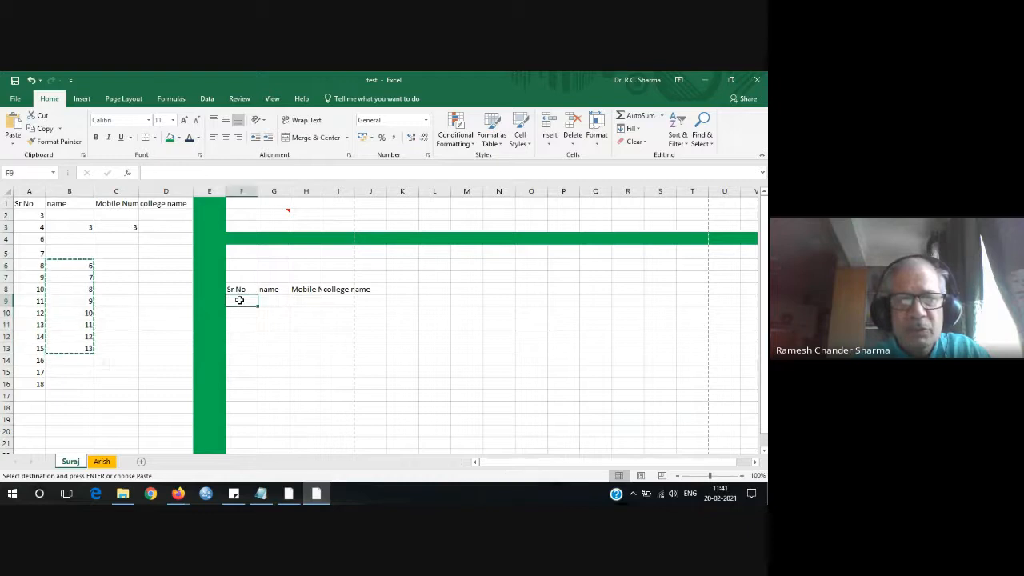
right_click(239, 301)
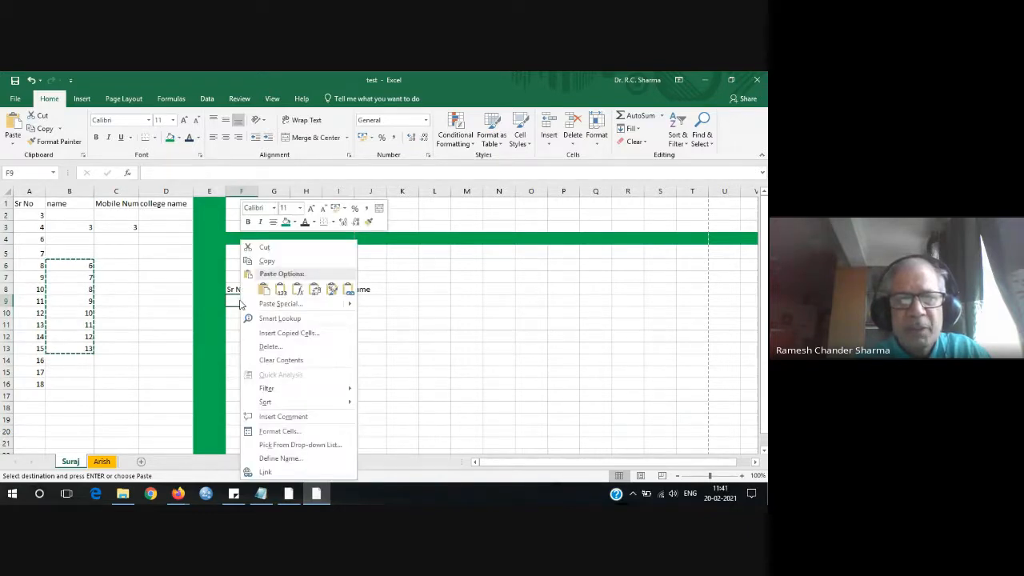
left_click(315, 292)
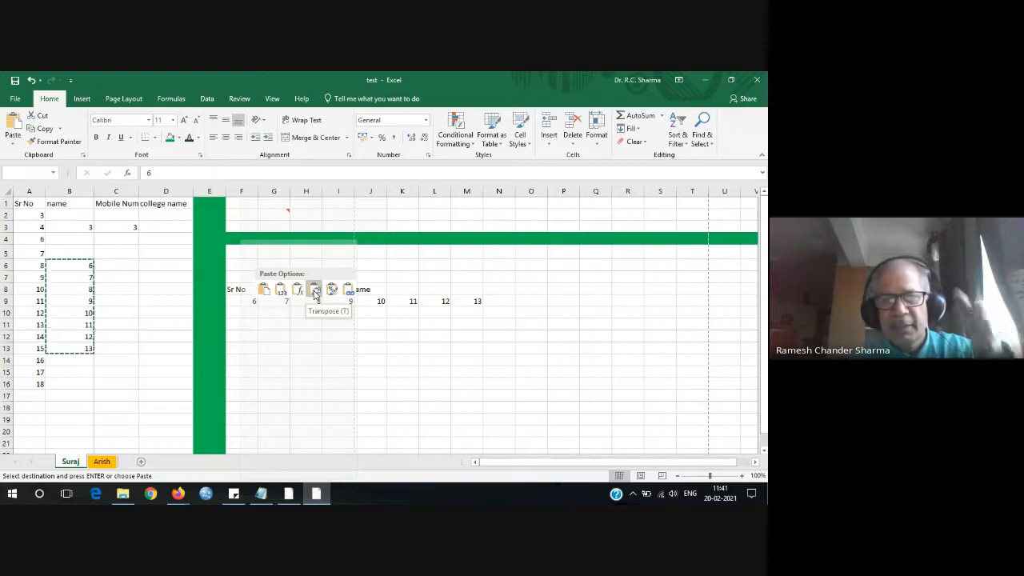
left_click(315, 293)
left_click(314, 340)
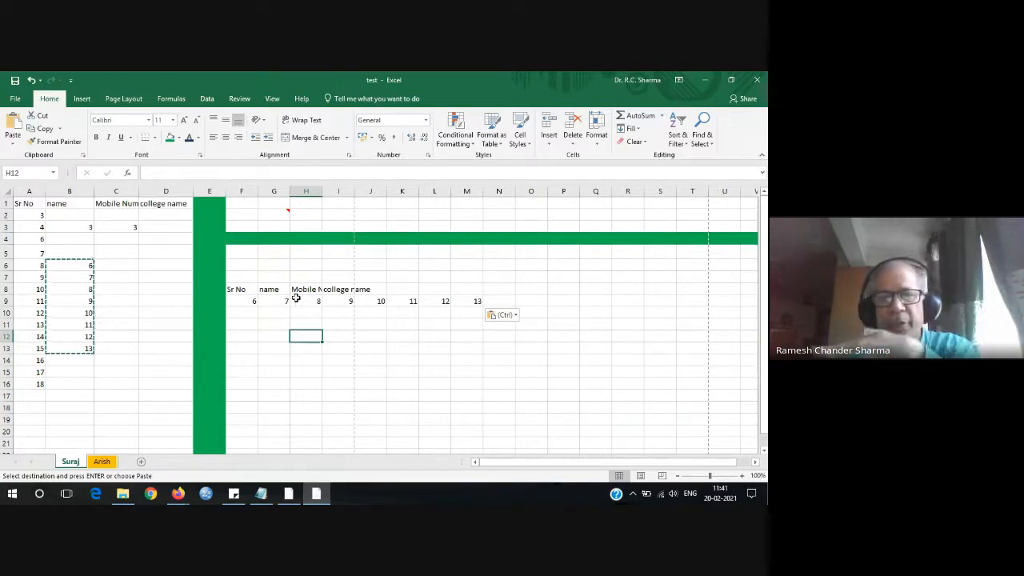
left_click(246, 315)
left_click(80, 277)
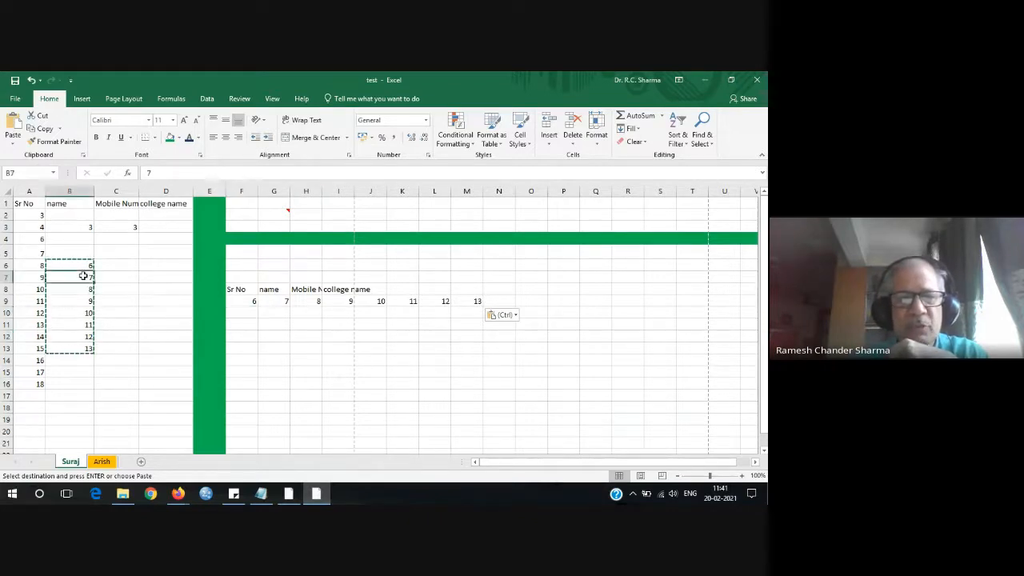
Copy the F8:I8 headings and paste them transposed down C7:C10.
left_click_drag(249, 289, 358, 289)
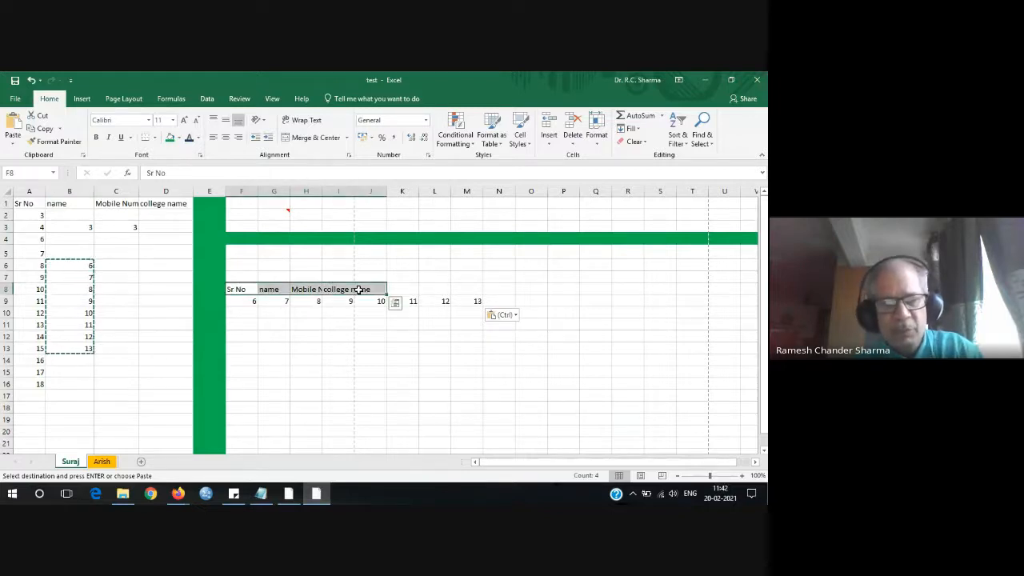
key("ctrl+c")
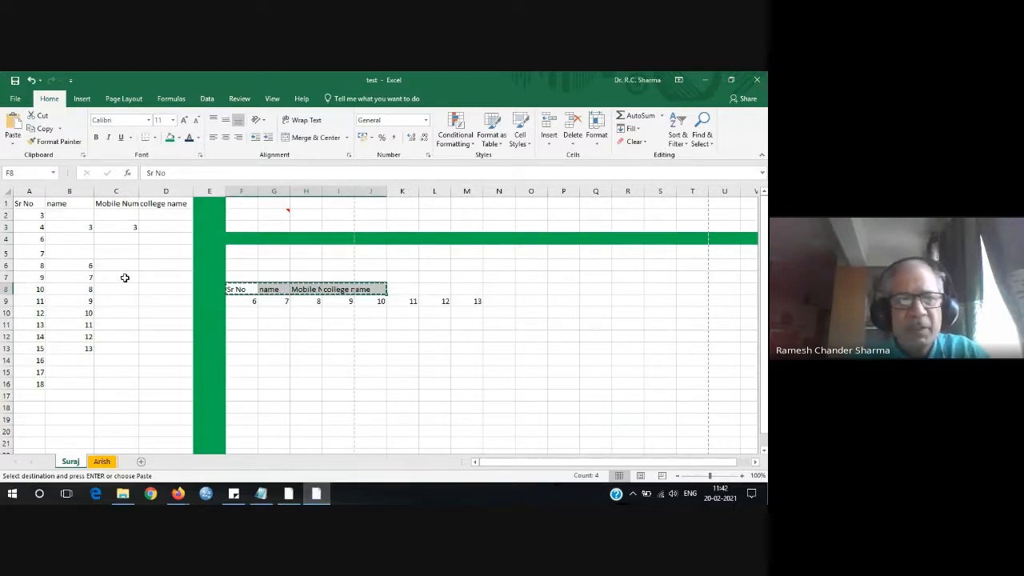
left_click(125, 277)
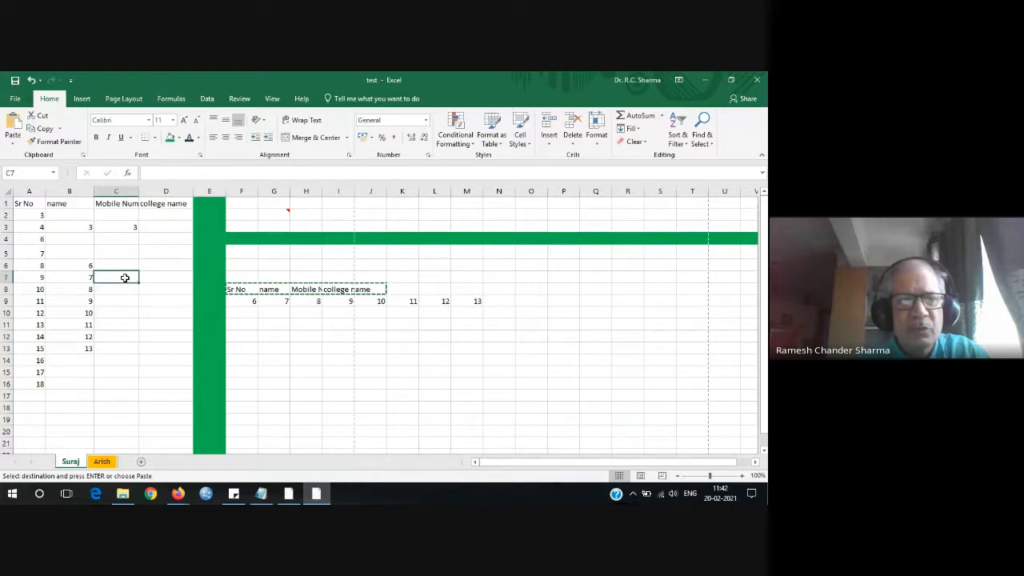
right_click(125, 278)
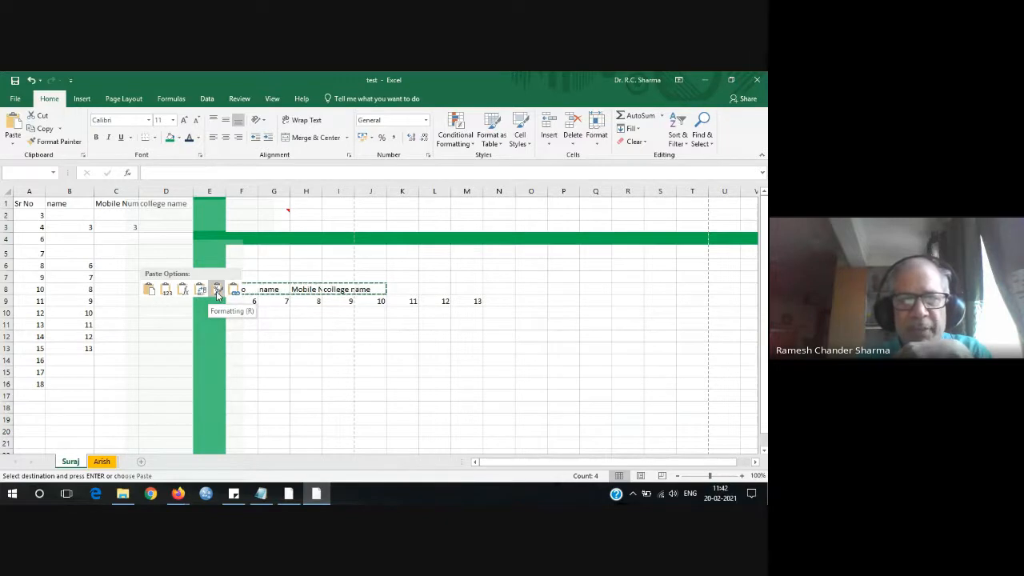
right_click(126, 276)
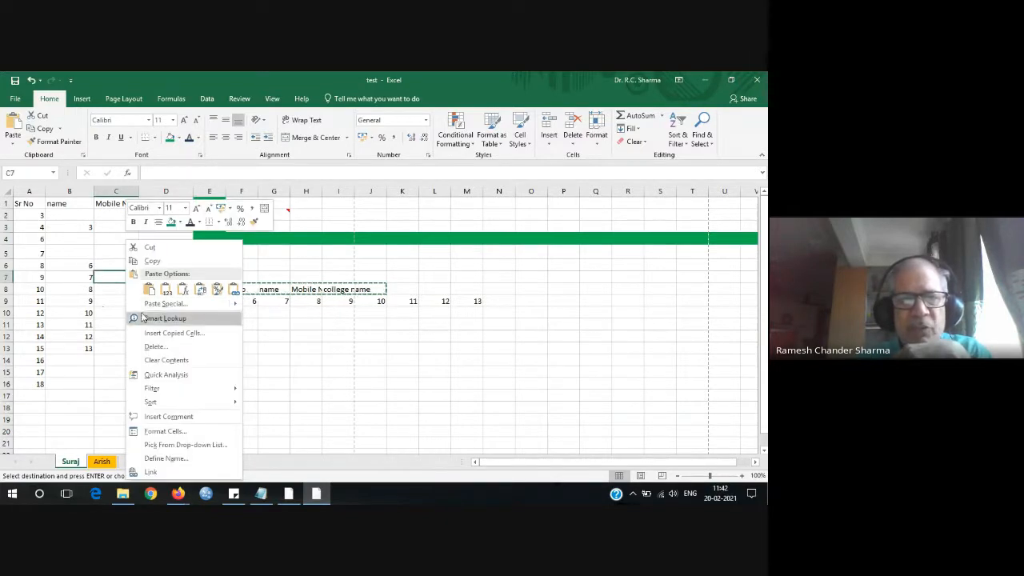
left_click(200, 288)
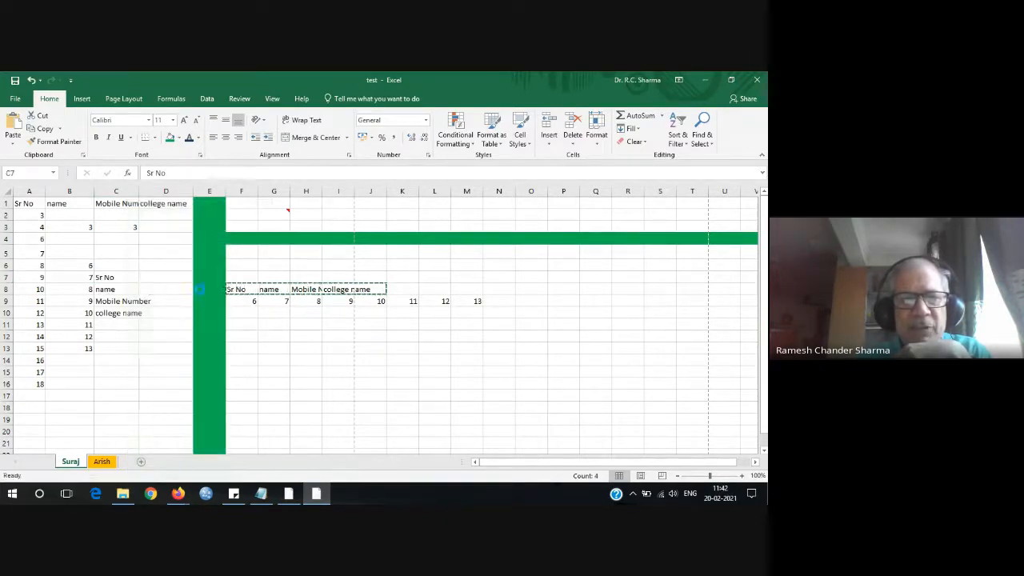
left_click(157, 359)
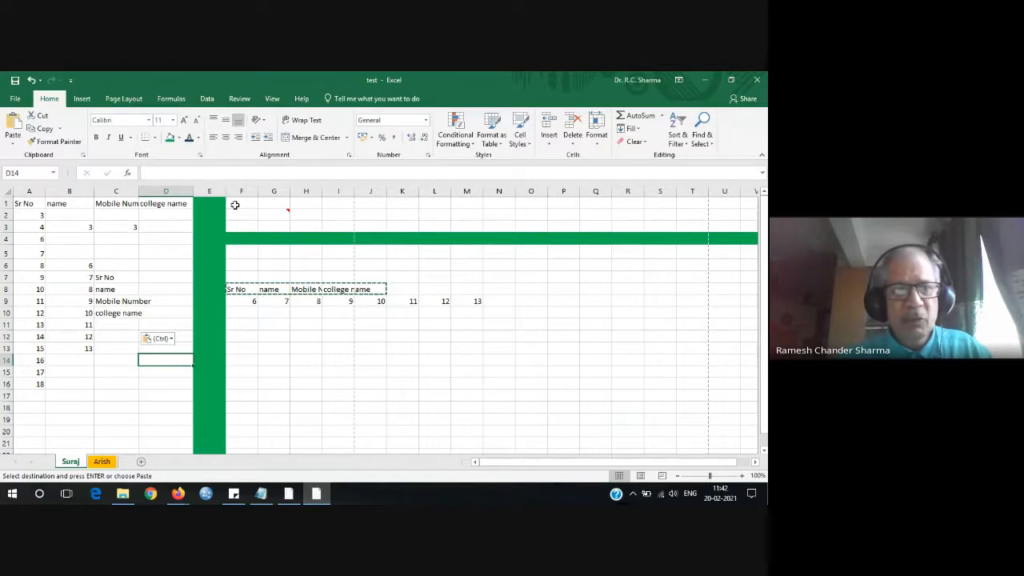
Delete the green column E and the green row 4.
right_click(213, 193)
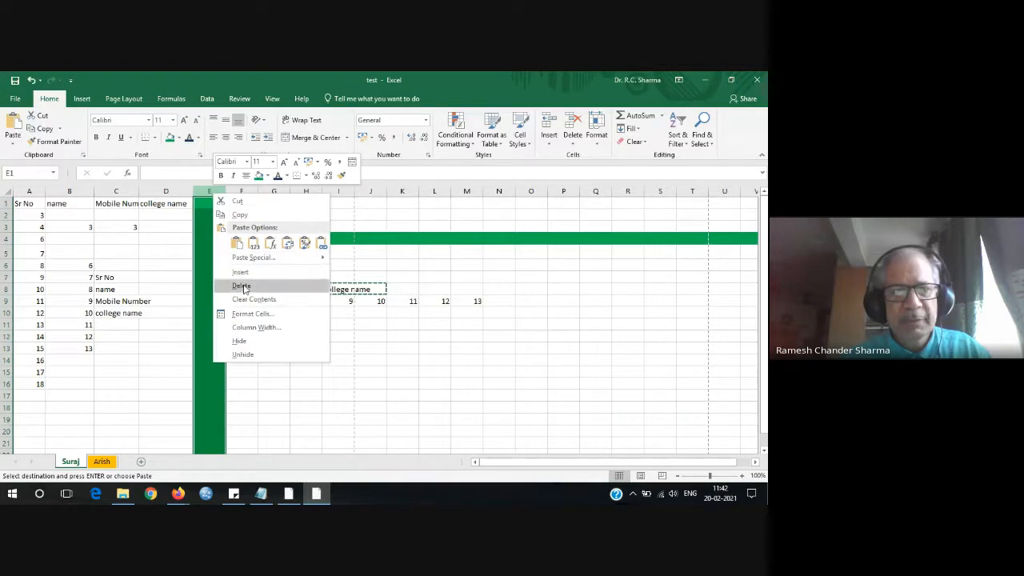
left_click(240, 285)
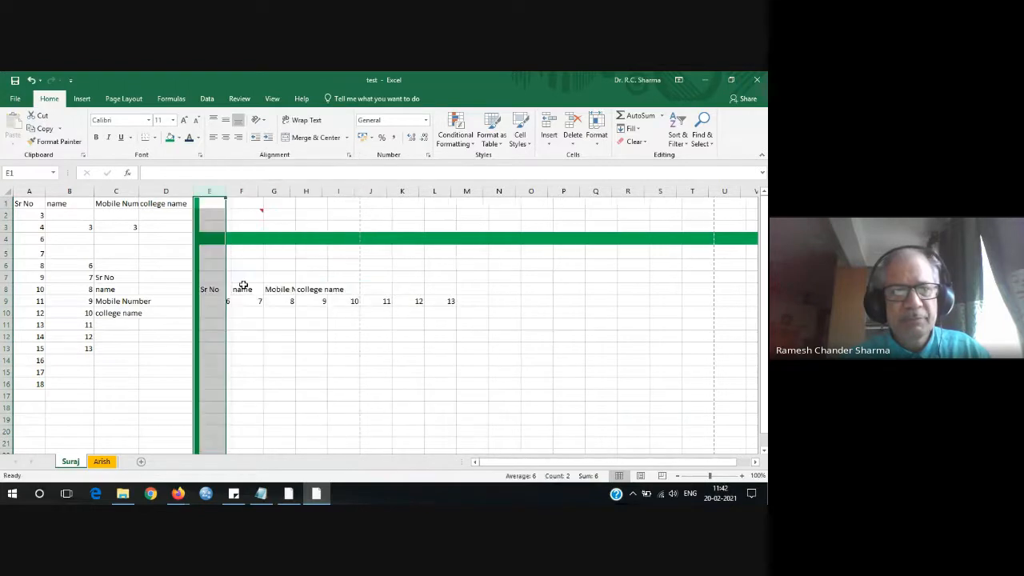
left_click(6, 240)
right_click(78, 239)
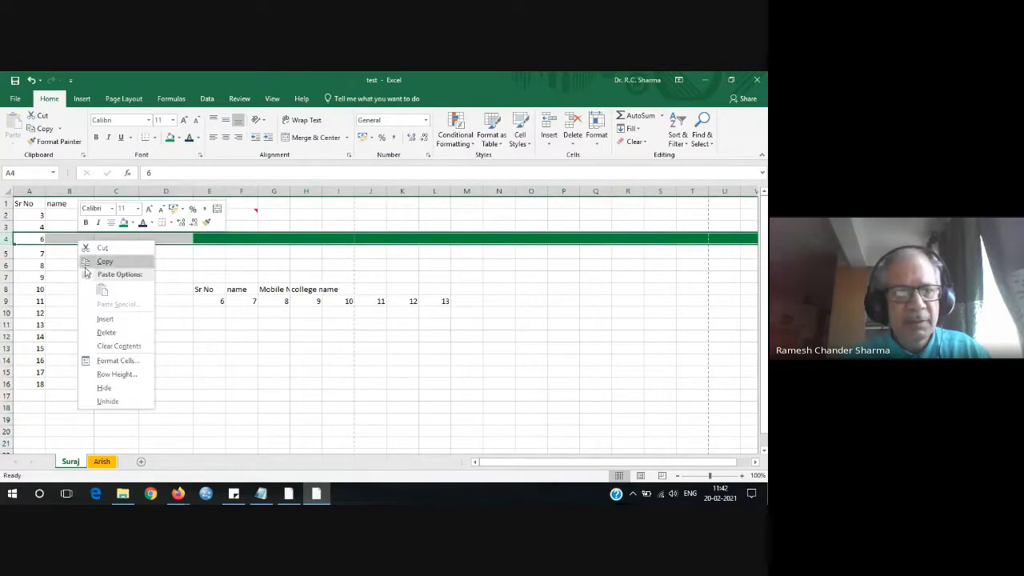
left_click(104, 329)
left_click(242, 370)
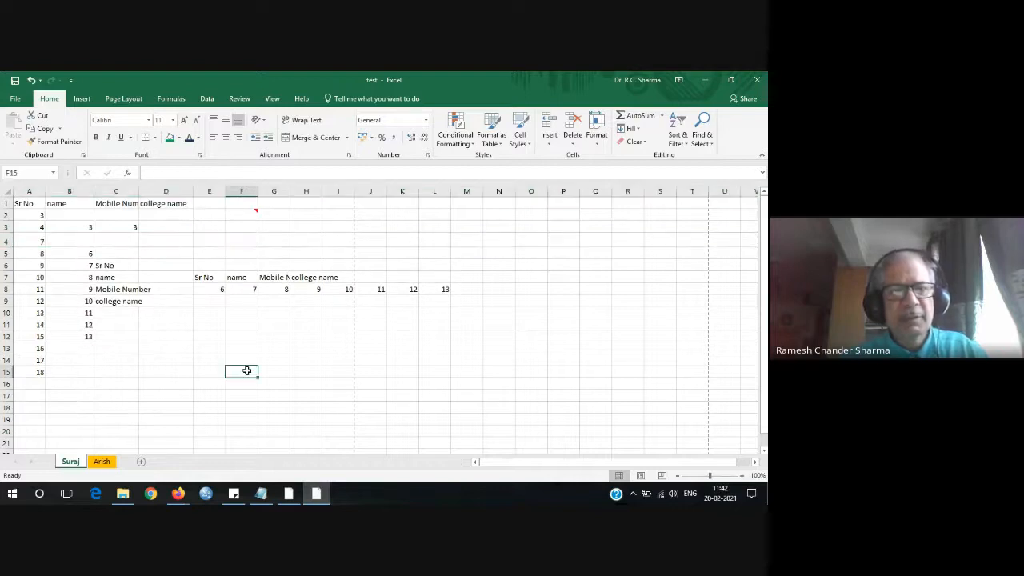
left_click(209, 204)
Head column E 'Fee' and enter fees 200.5, 5 and 999 in E2:E4.
type("Mar")
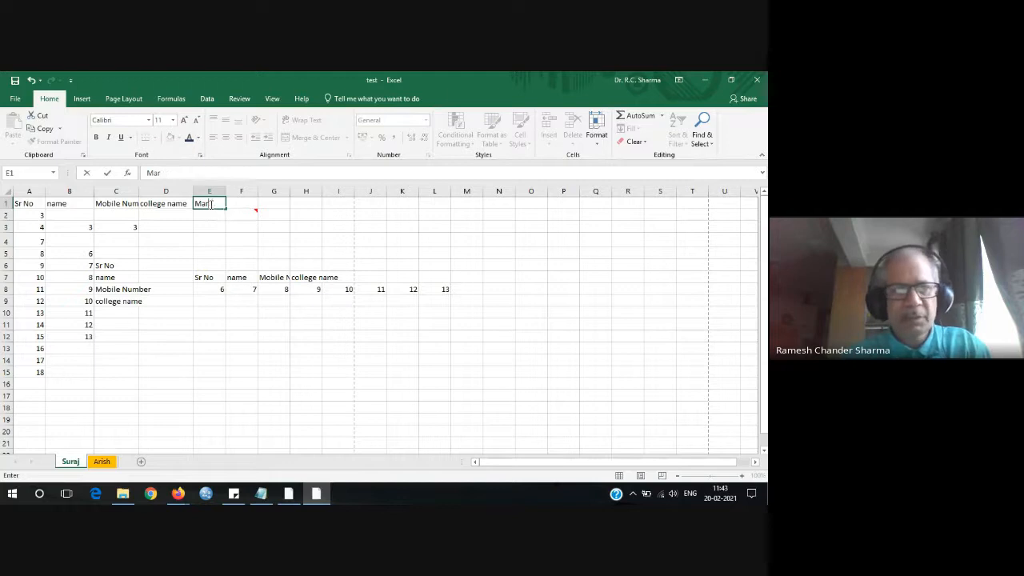
key("BackSpace")
key("BackSpace")
key("BackSpace")
type("Fee")
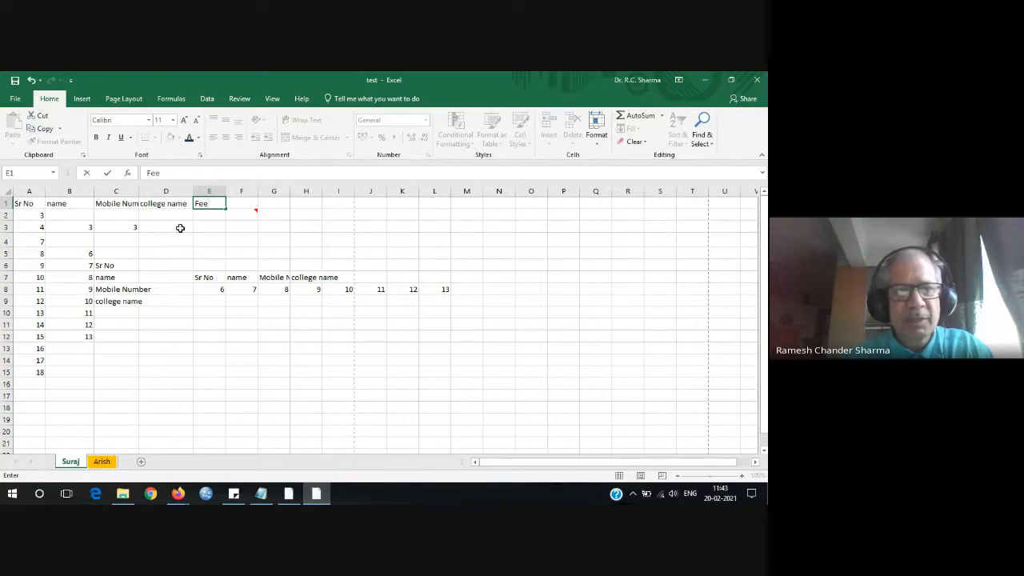
left_click(218, 216)
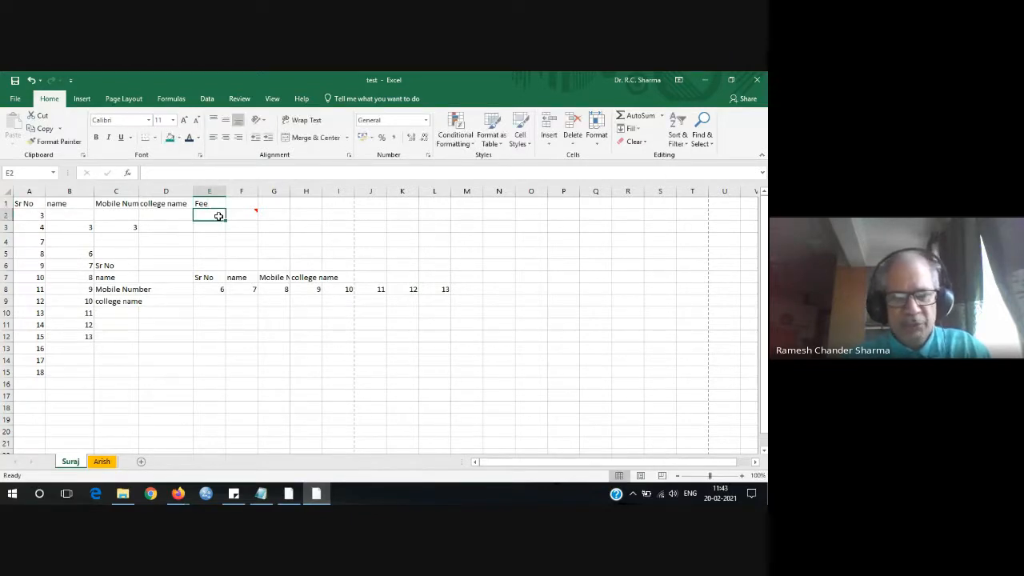
type("200.50")
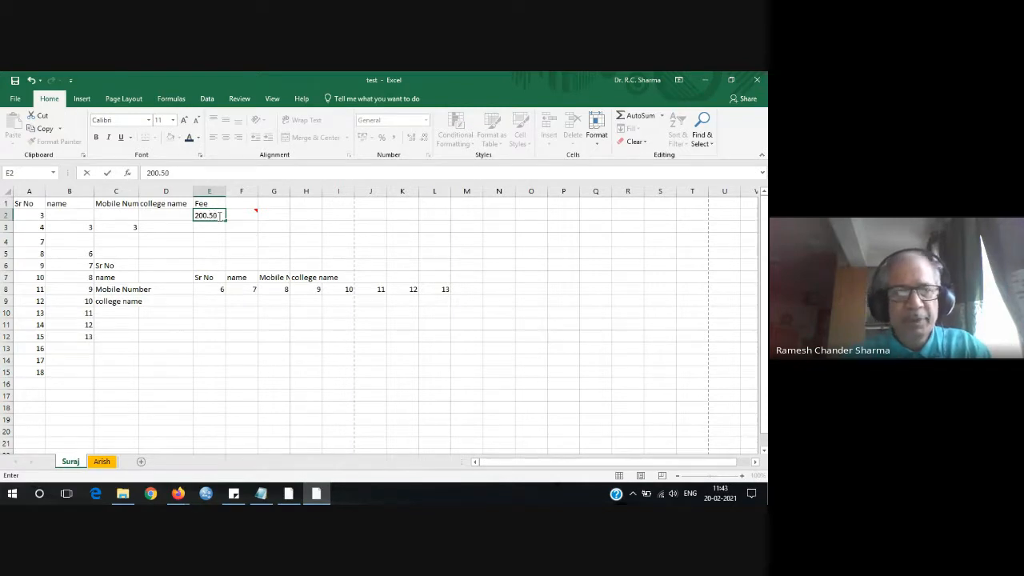
left_click(218, 228)
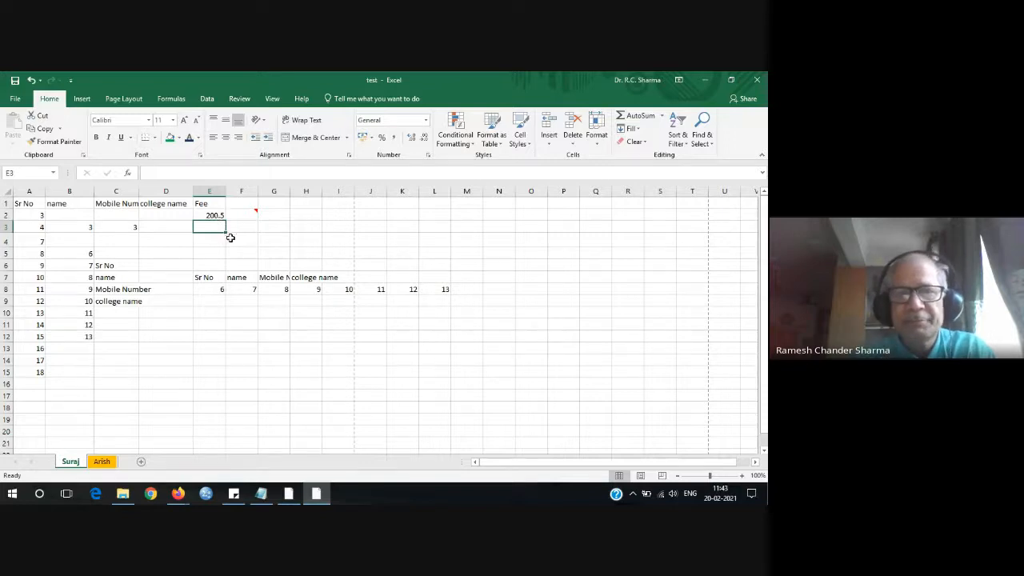
left_click(217, 216)
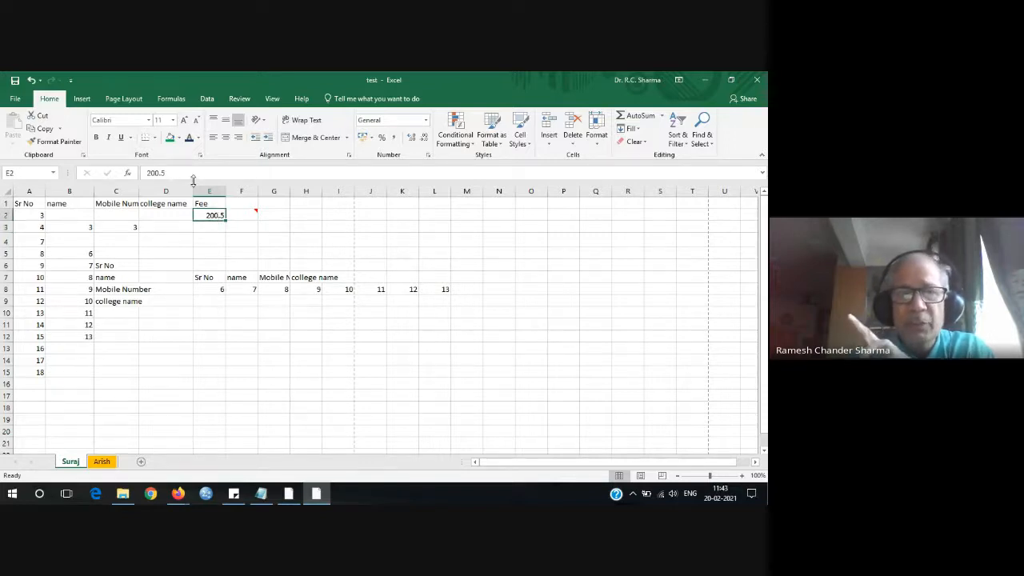
left_click(214, 230)
type("0")
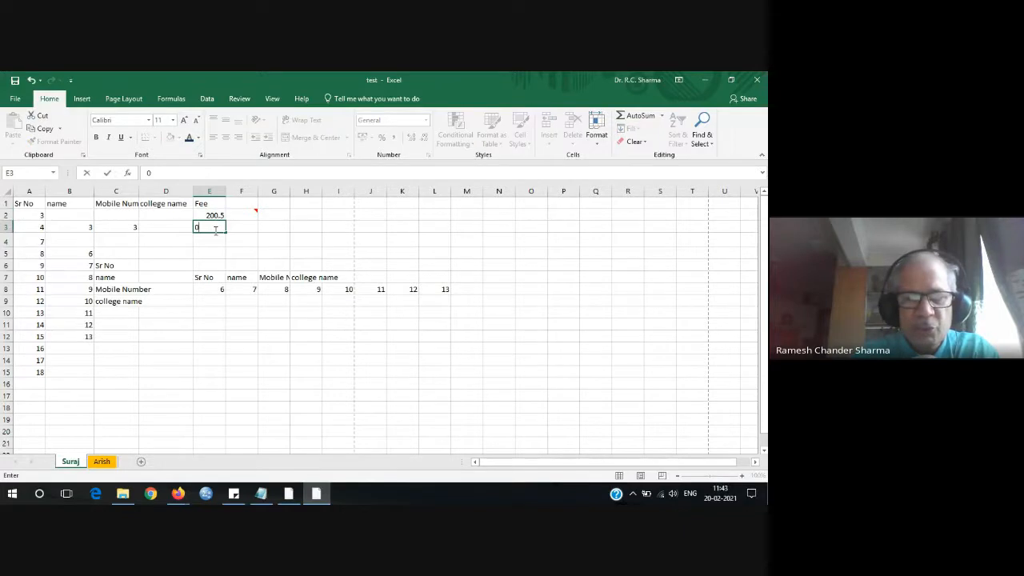
type(".5")
key("Return")
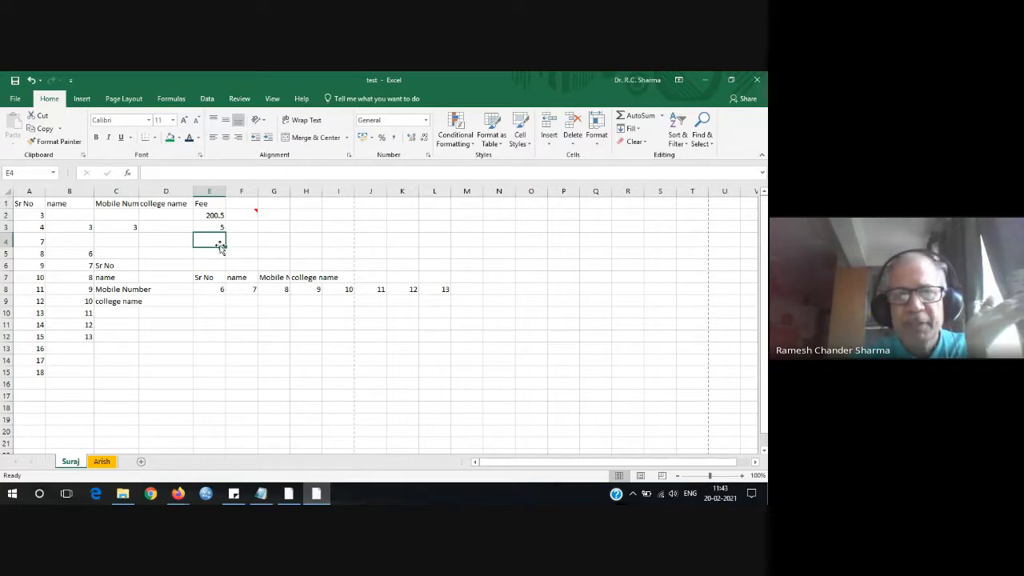
type("0999")
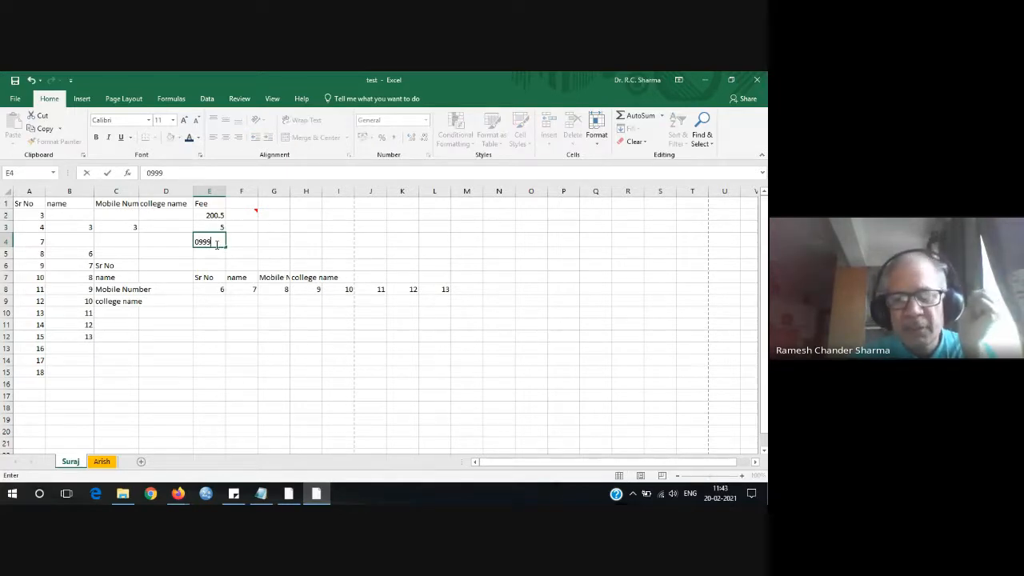
key("Return")
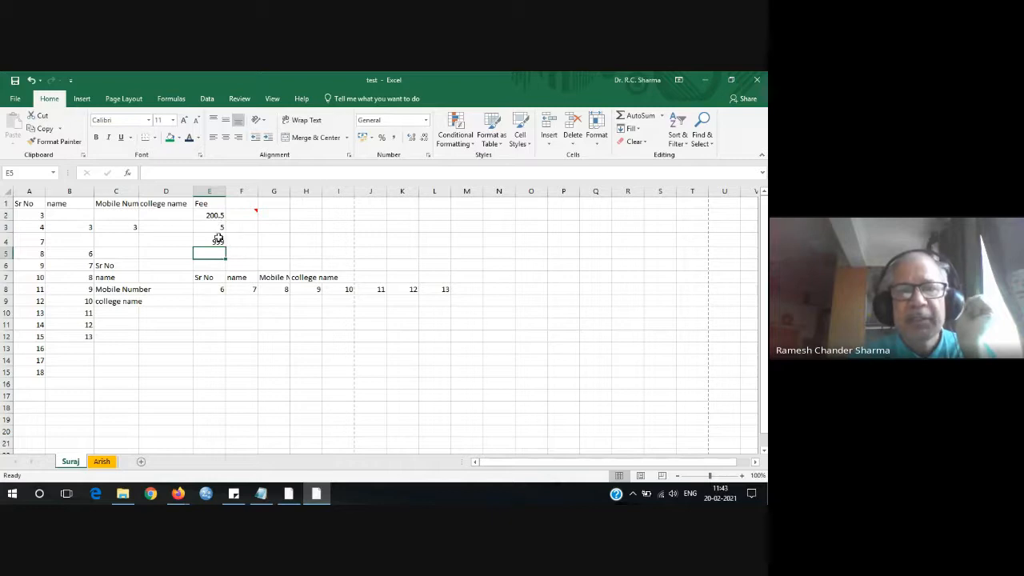
Show the fees in E3:E4 as percentages, 500% and 99900%.
left_click_drag(216, 228, 214, 240)
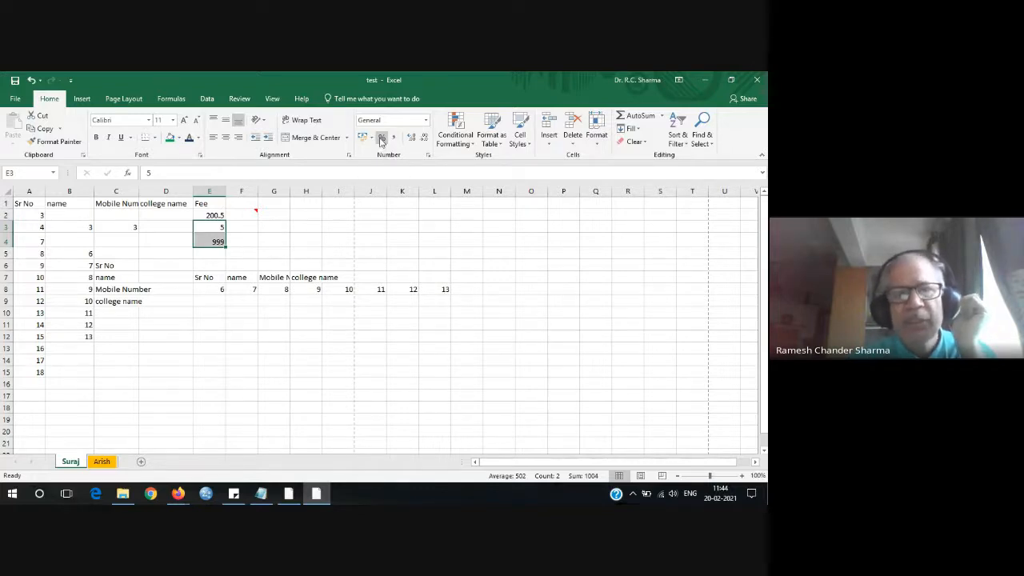
left_click(382, 137)
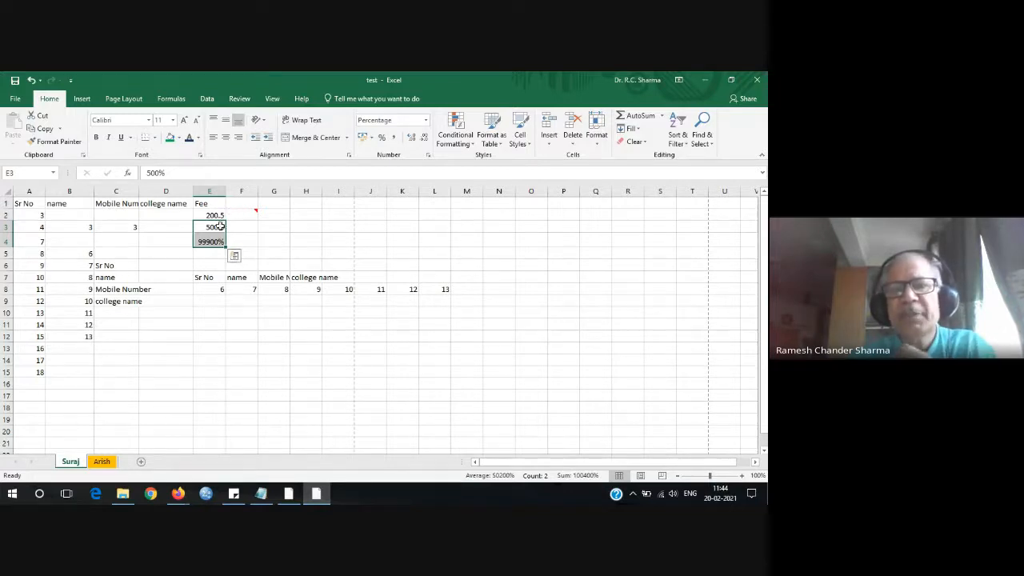
left_click(429, 156)
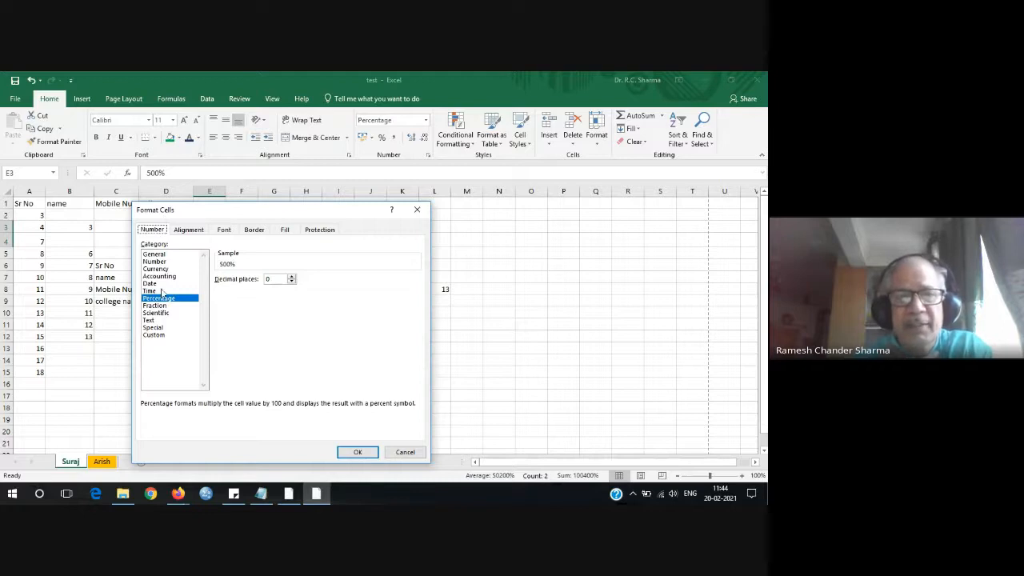
Format E3:E4 as Currency with the ₹ symbol and 0 decimal places.
left_click(157, 256)
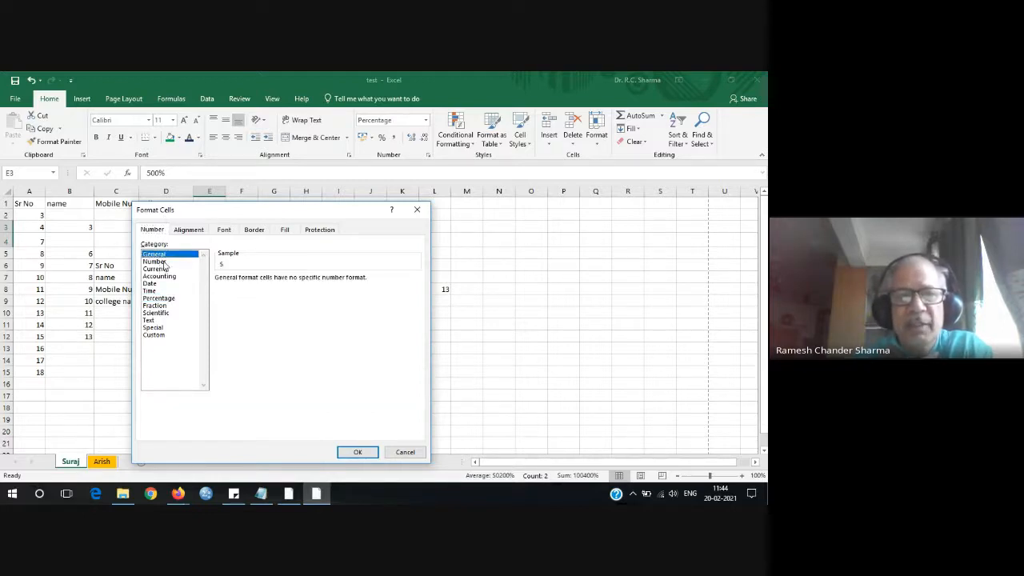
left_click(164, 262)
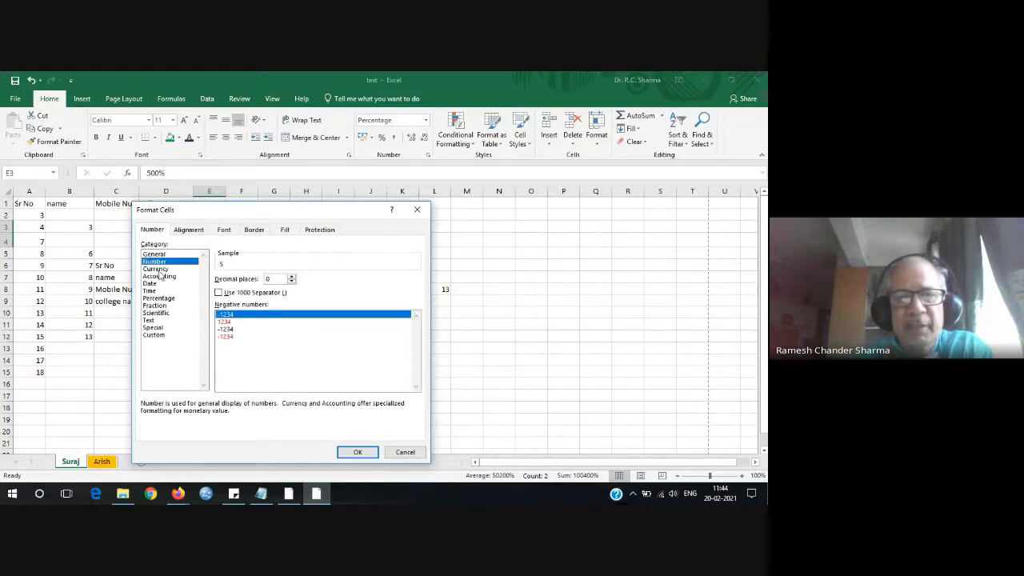
left_click(157, 269)
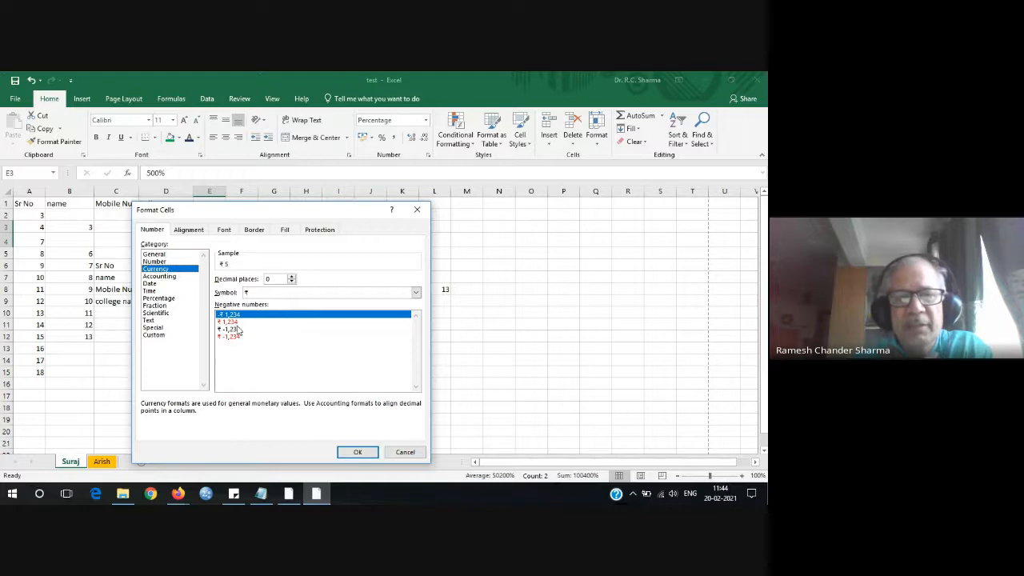
left_click(416, 293)
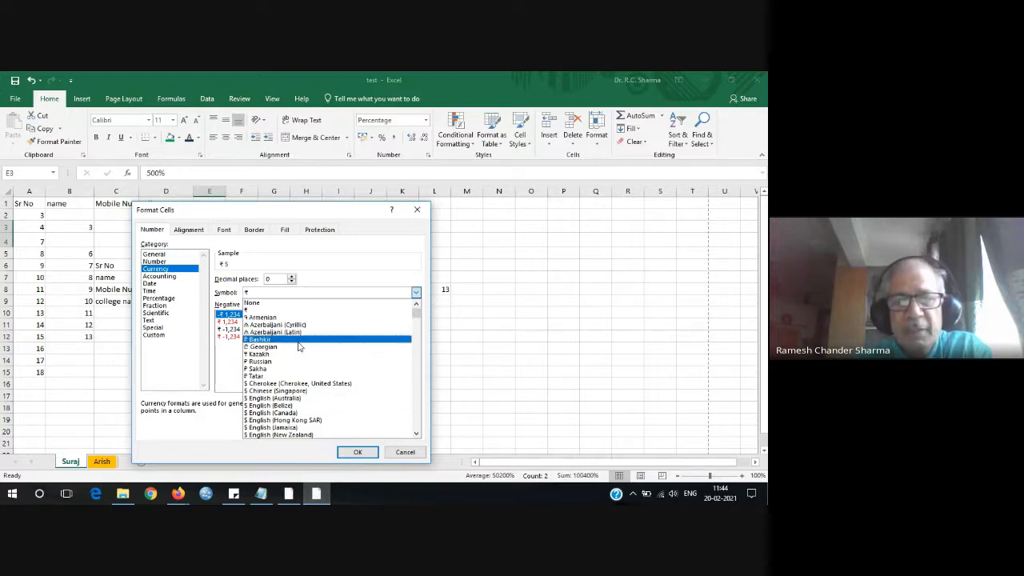
scroll(299, 346, "down", 3)
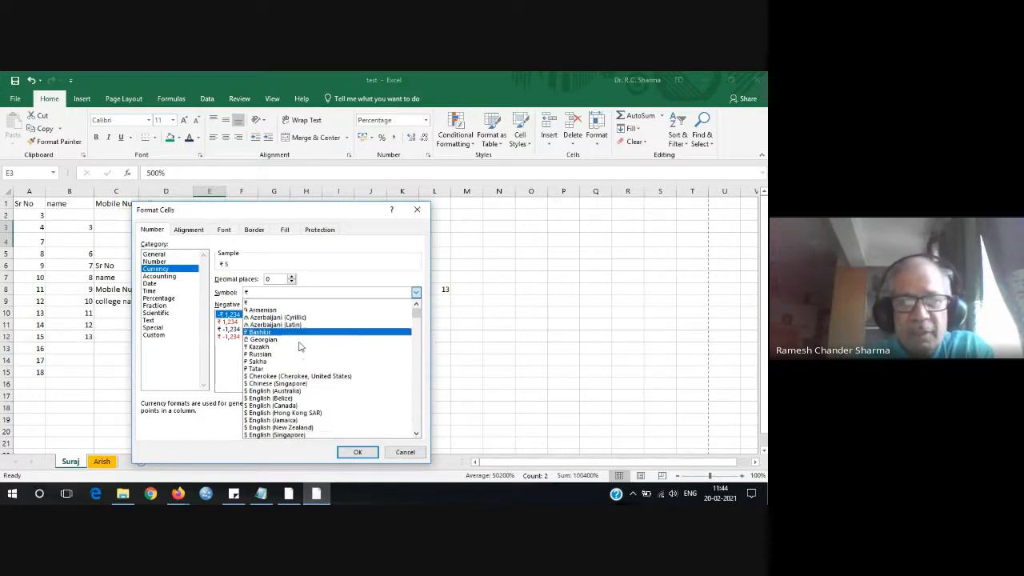
scroll(299, 346, "down", 10)
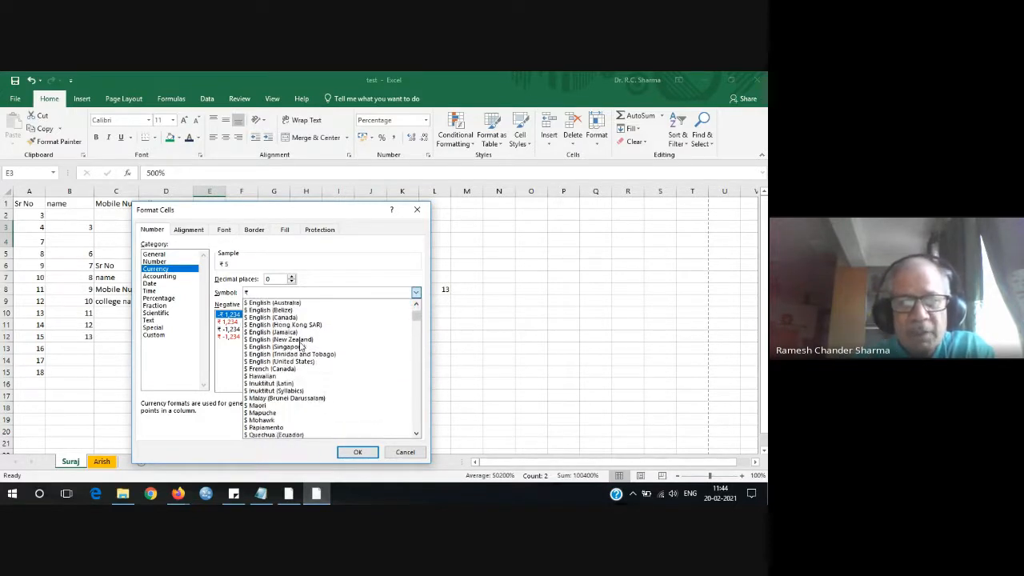
scroll(299, 346, "down", 3)
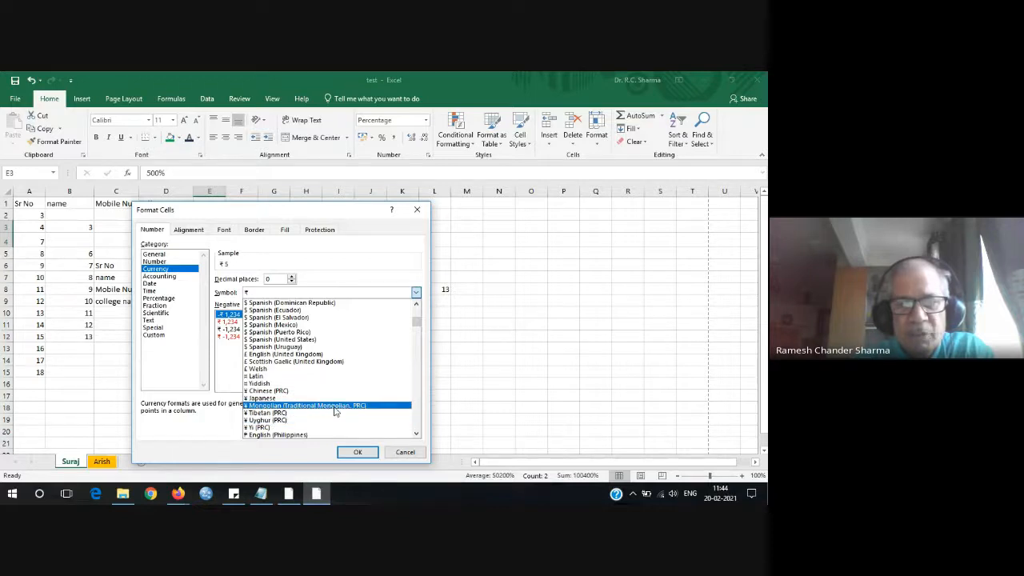
scroll(314, 383, "down", 10)
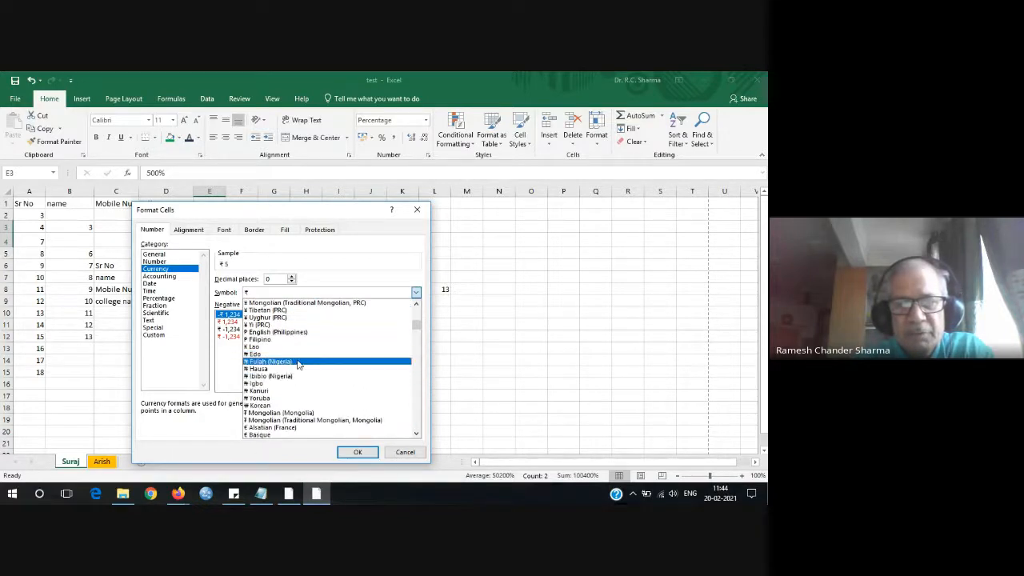
scroll(298, 364, "down", 6)
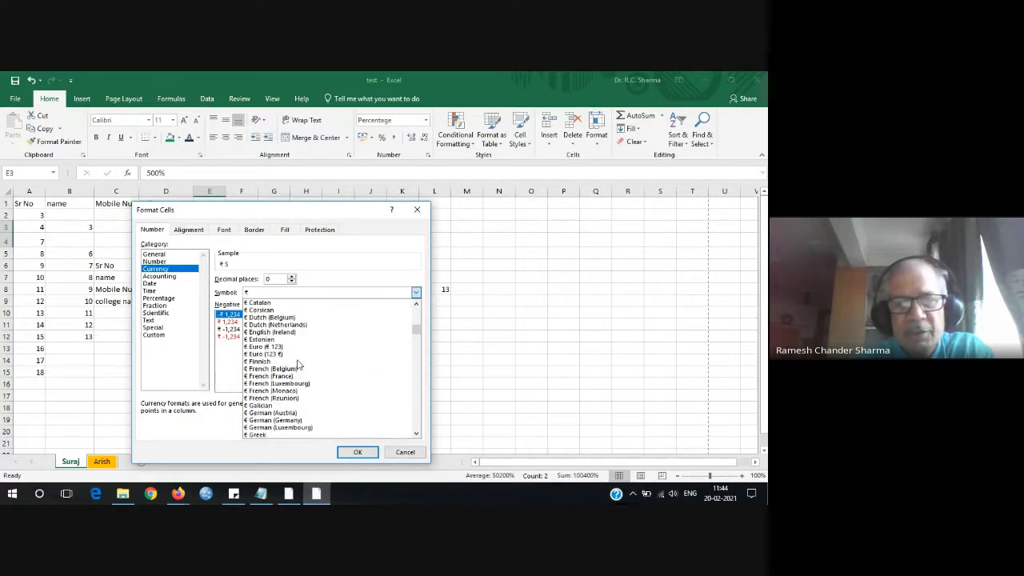
scroll(297, 364, "down", 4)
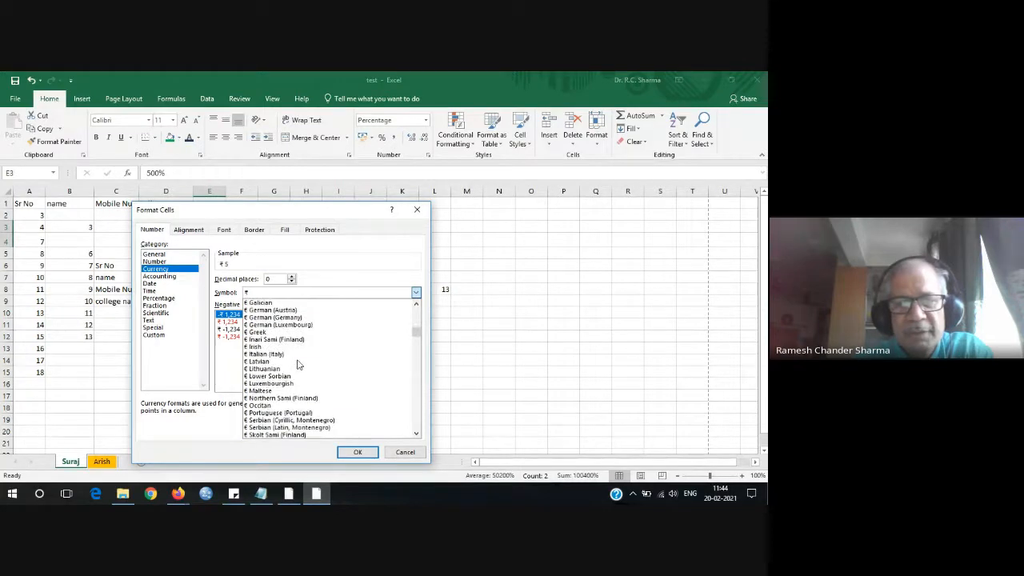
left_click_drag(416, 331, 414, 306)
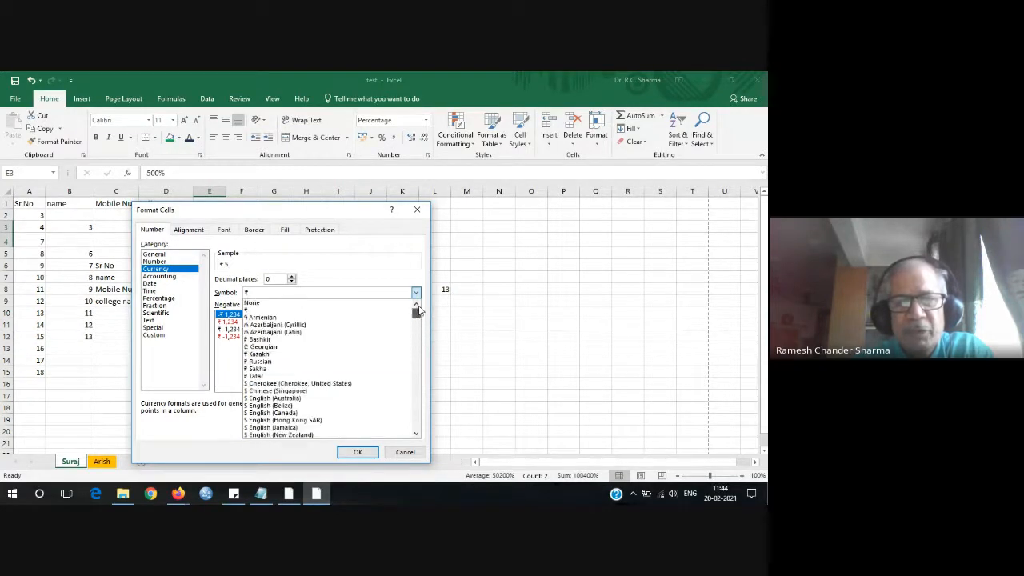
left_click(247, 310)
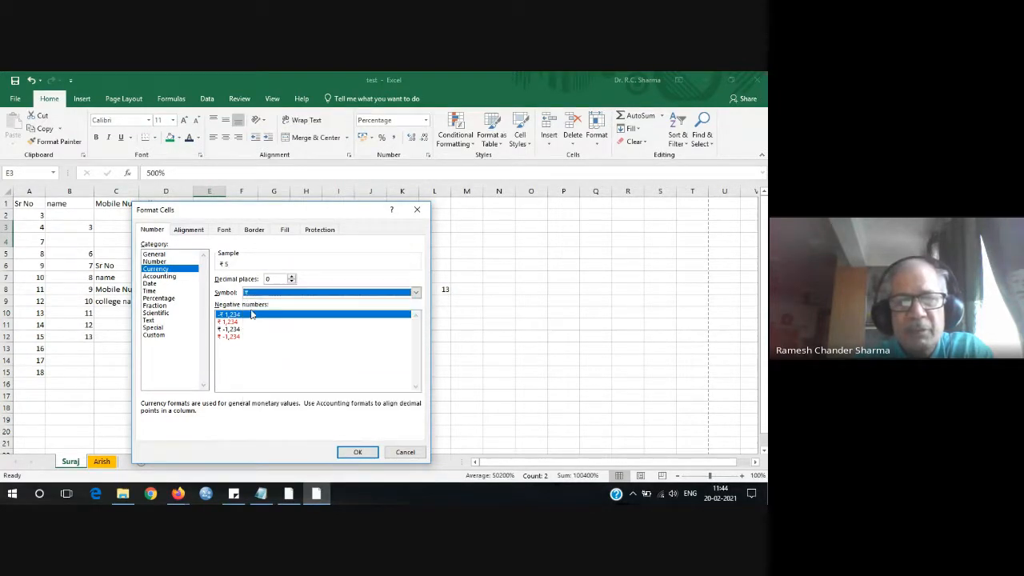
left_click(357, 453)
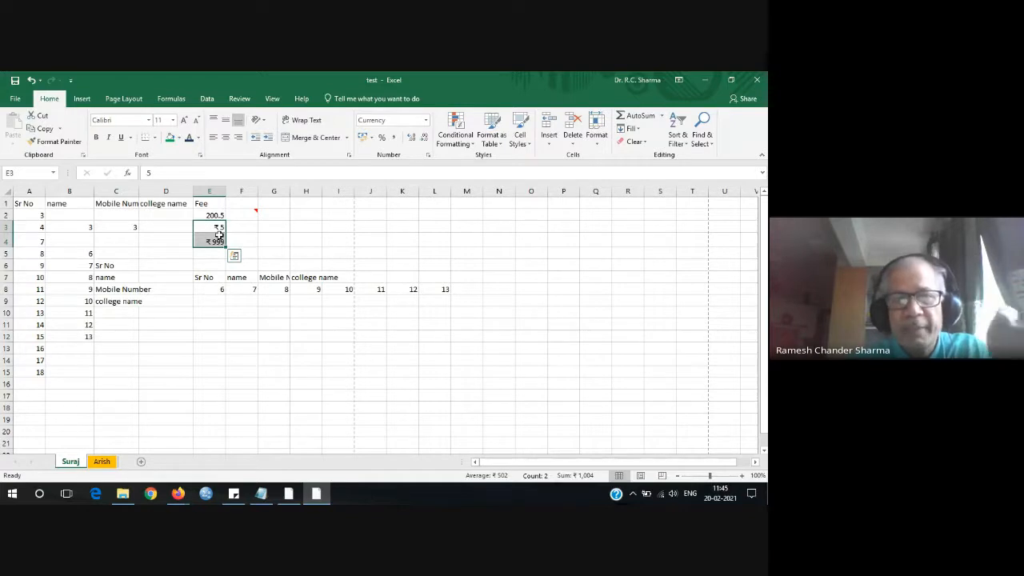
Select the name-column values in B5:B12 and choose Currency formatting for them.
left_click(264, 298)
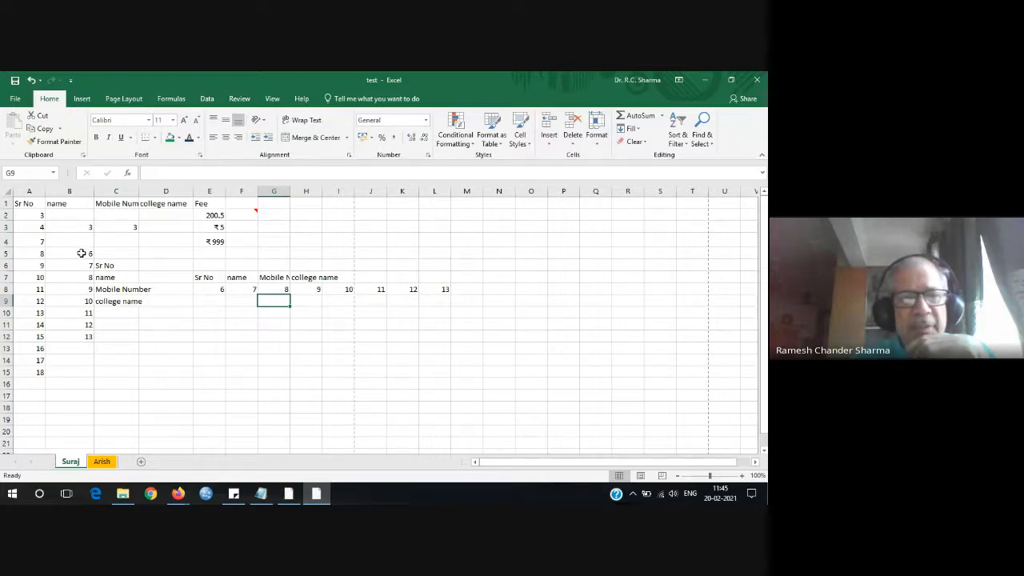
left_click_drag(82, 253, 85, 336)
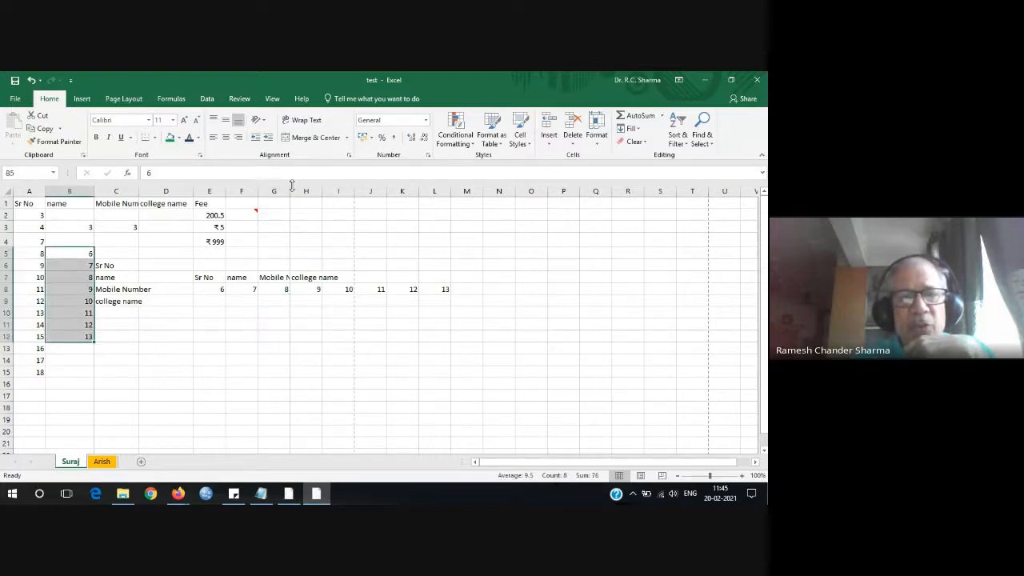
left_click(428, 156)
left_click(156, 269)
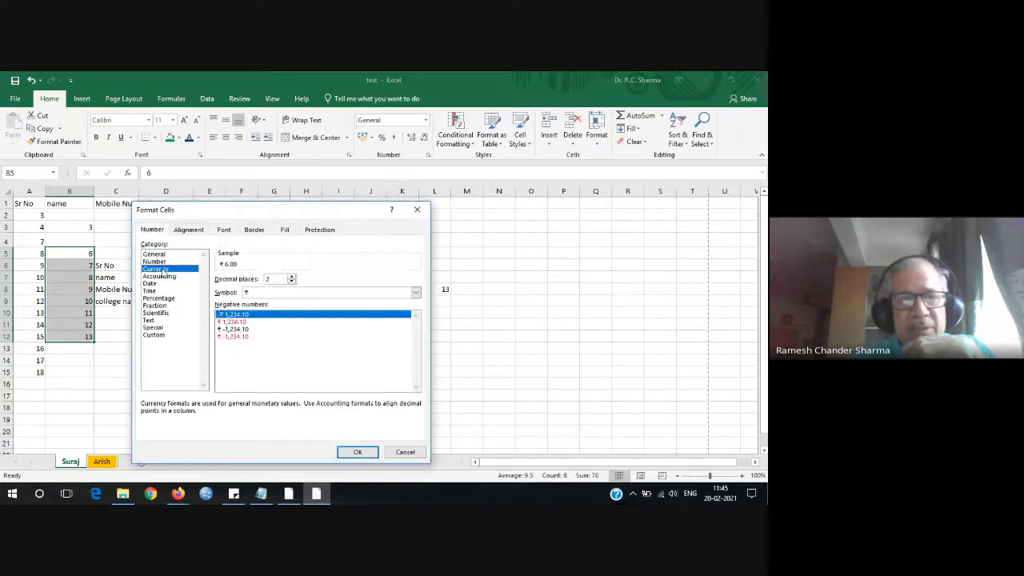
Set the currency symbol to GBP with 2 decimals, giving GBP 6.00–13.00.
left_click(417, 293)
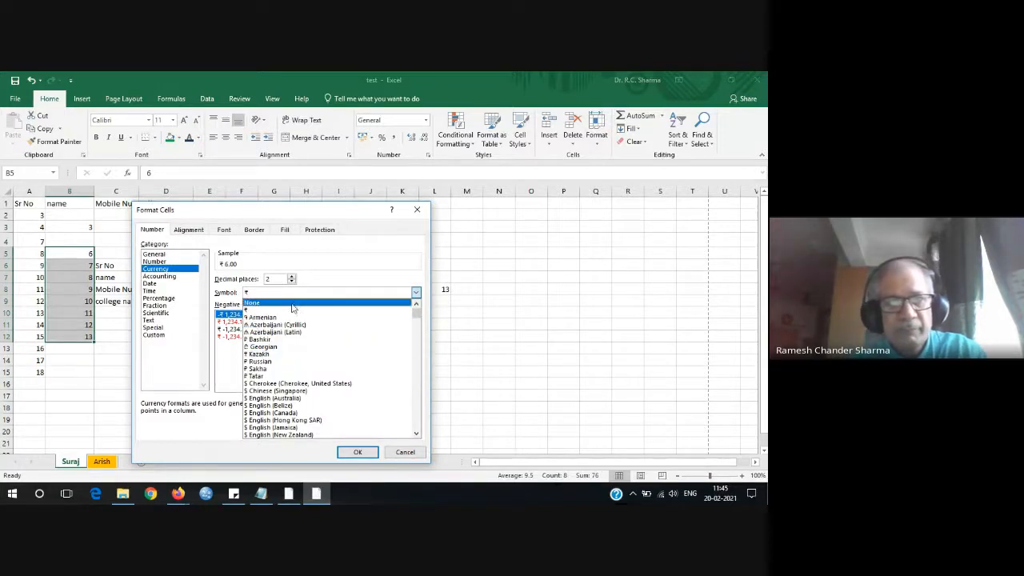
left_click_drag(416, 312, 427, 368)
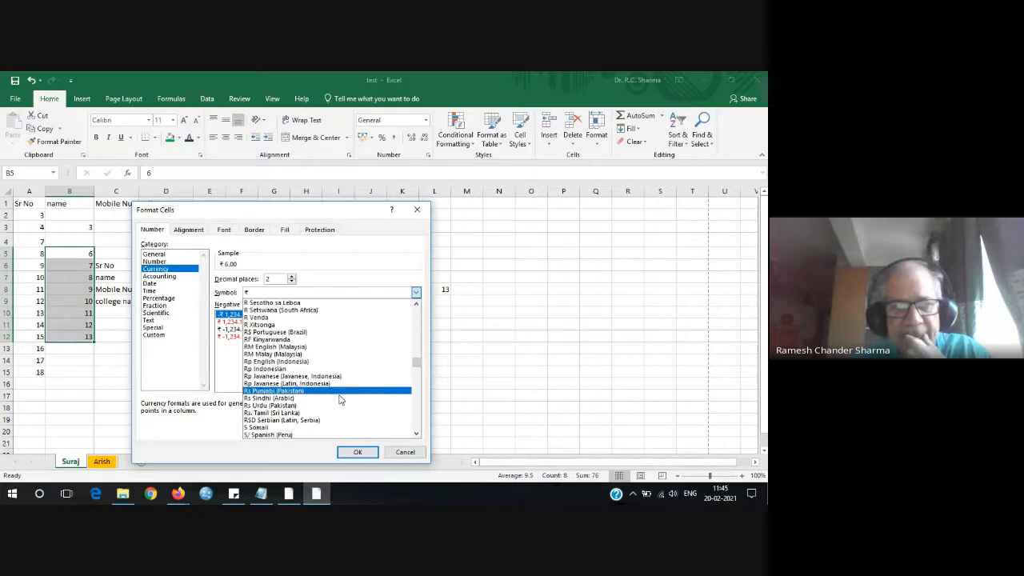
scroll(340, 400, "down", 2)
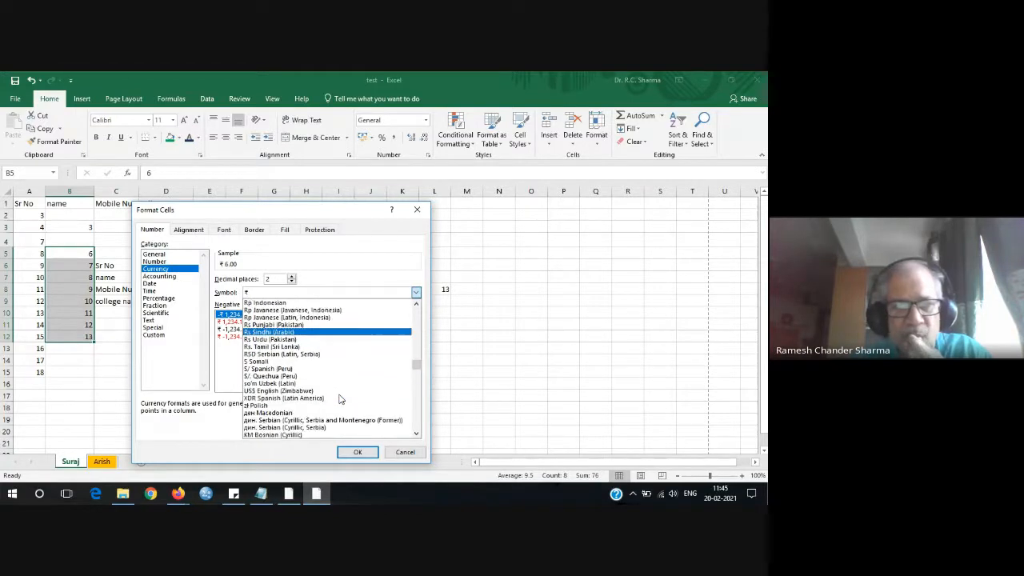
scroll(340, 399, "up", 10)
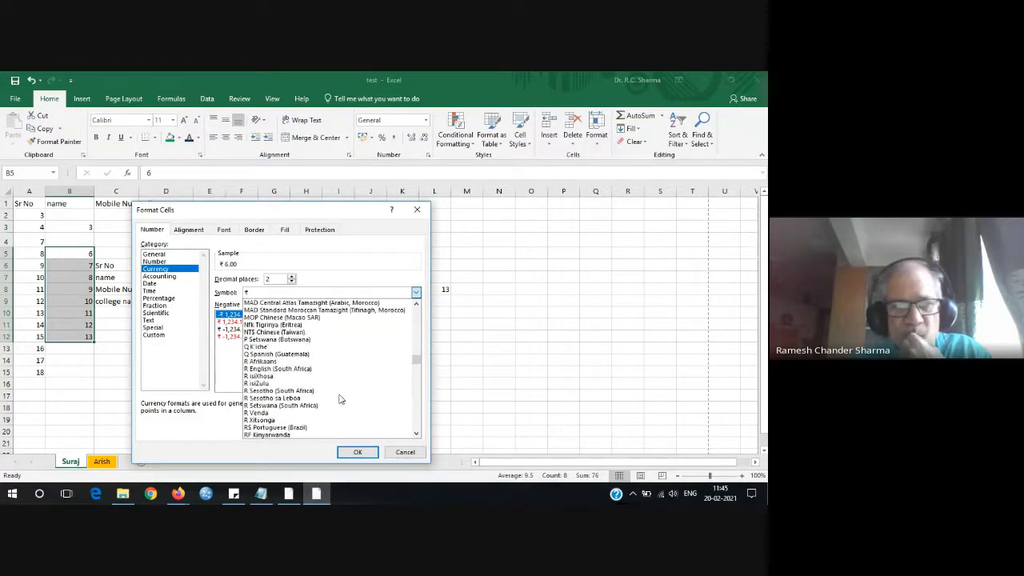
scroll(340, 399, "up", 1)
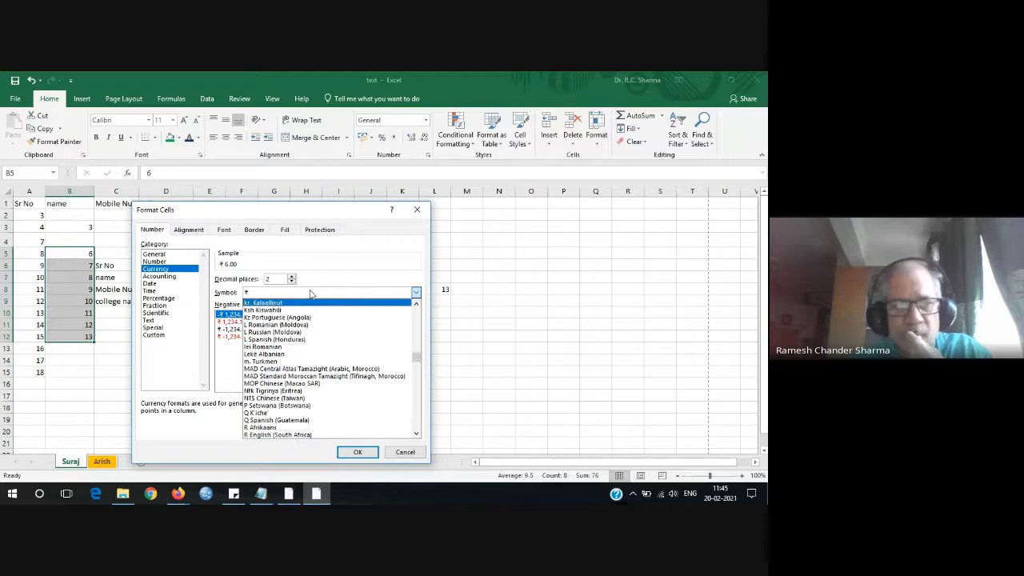
key("u")
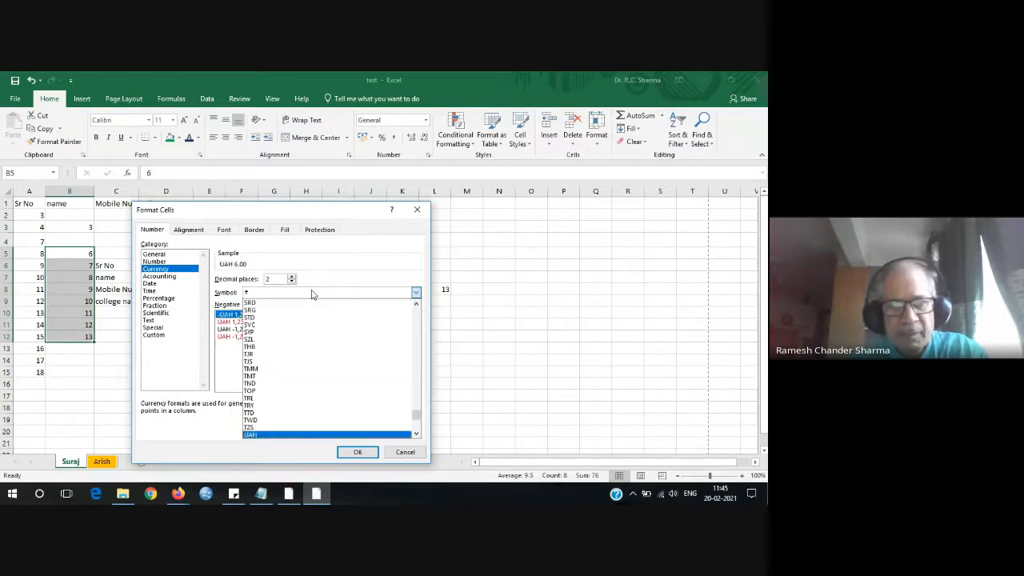
key("s")
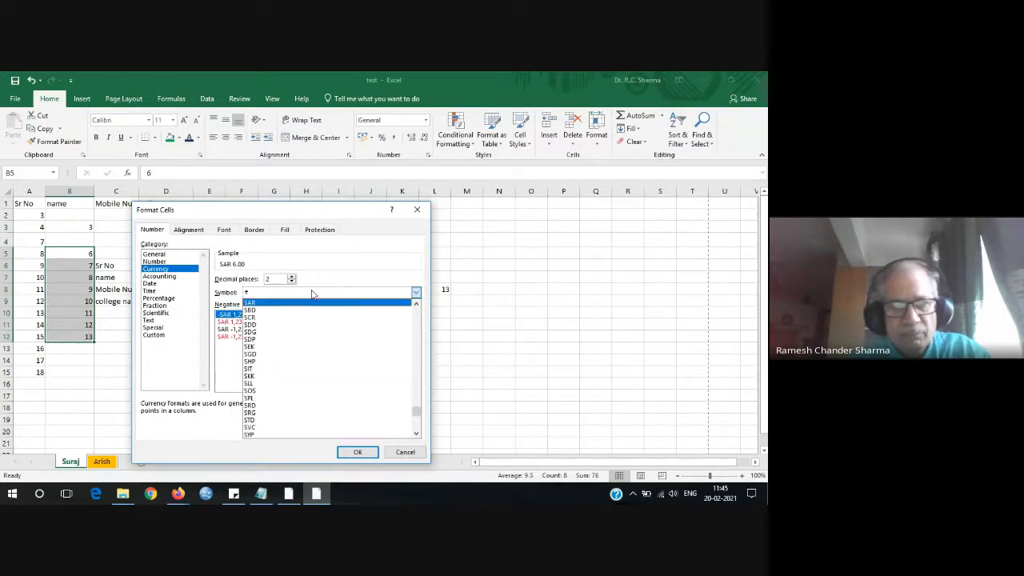
key("d")
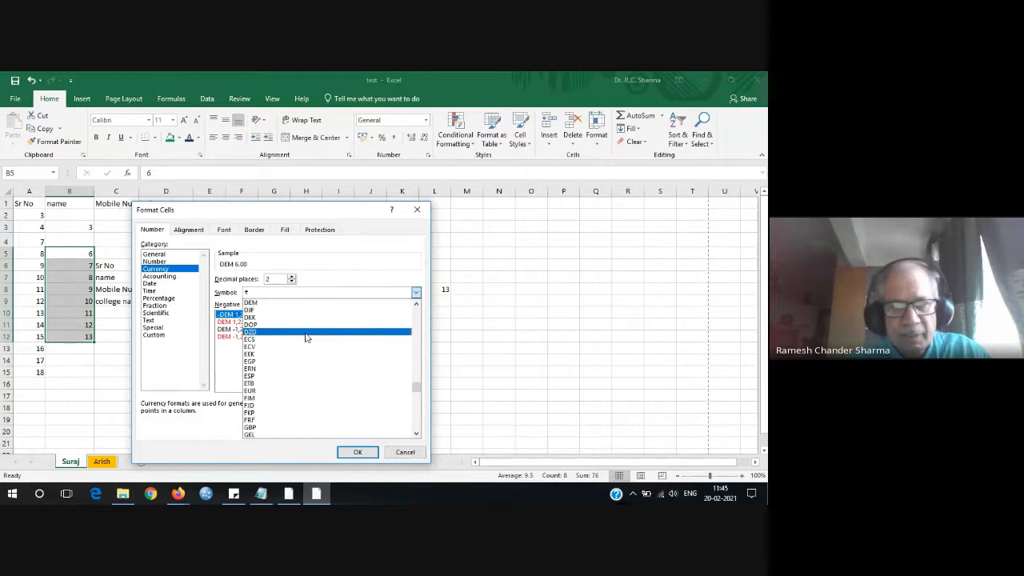
left_click(251, 428)
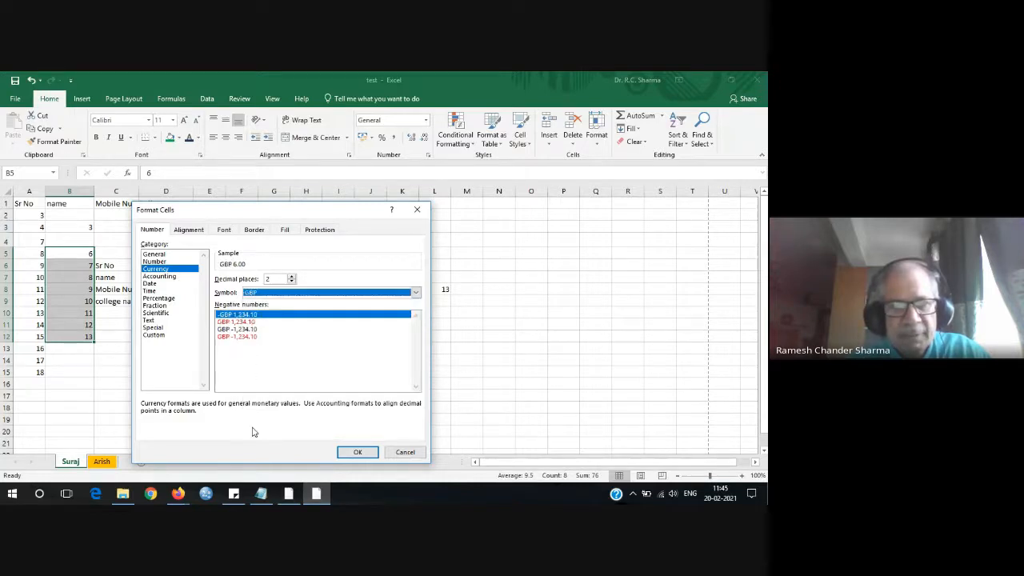
left_click(355, 453)
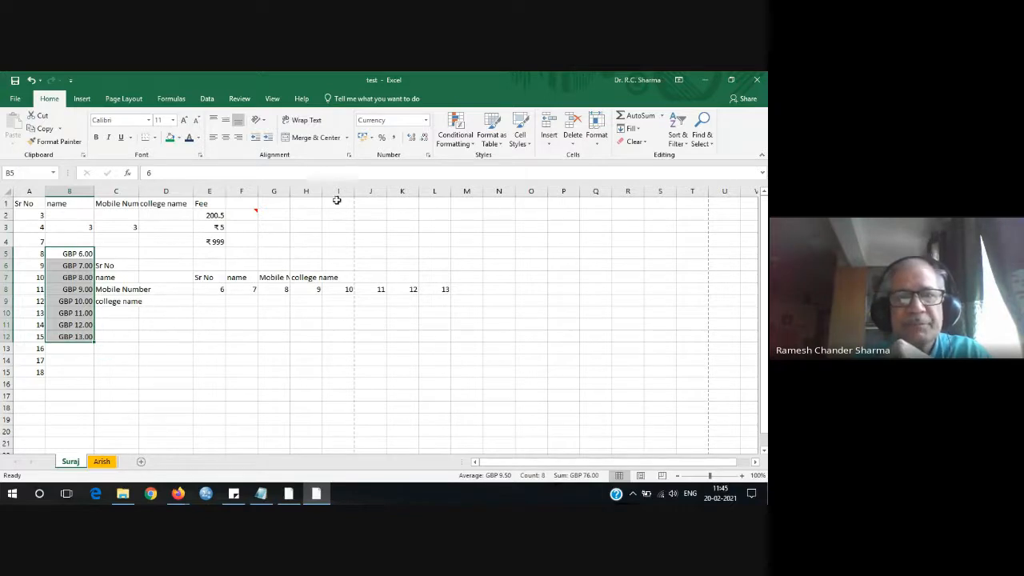
Adjust the GBP amounts in B5:B12 to four decimal places, e.g. GBP 6.0000.
left_click(424, 139)
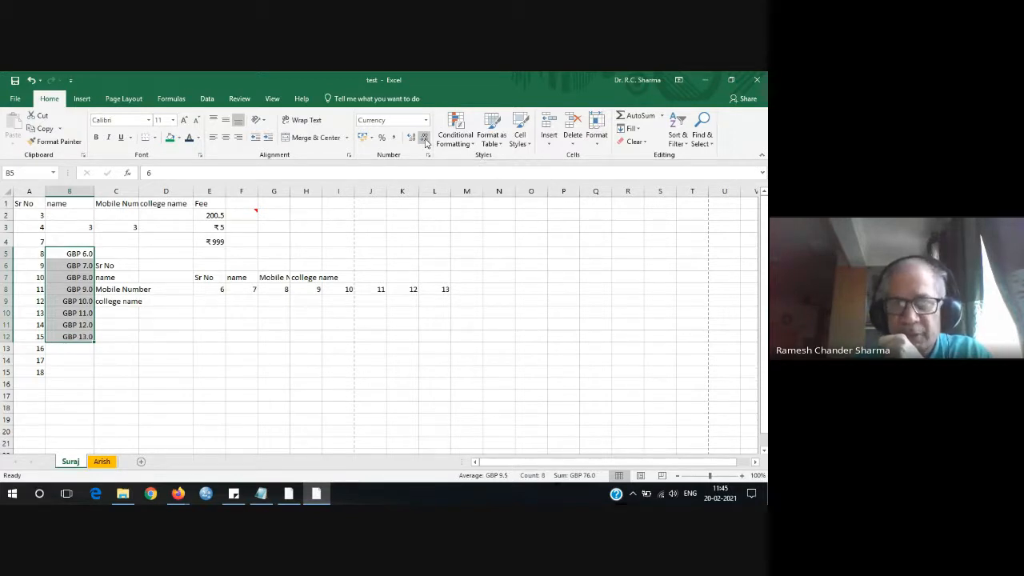
left_click(425, 140)
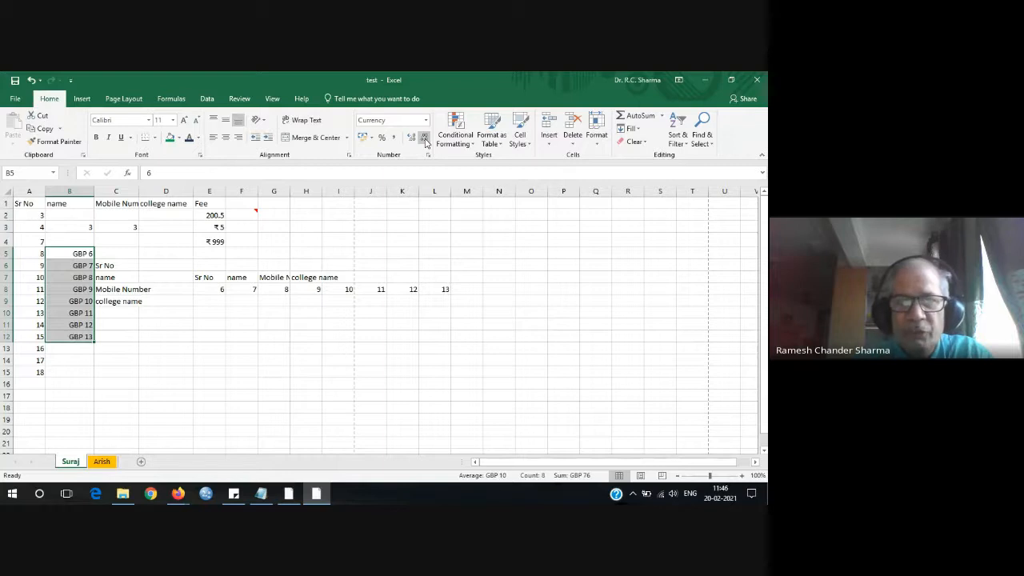
left_click(411, 140)
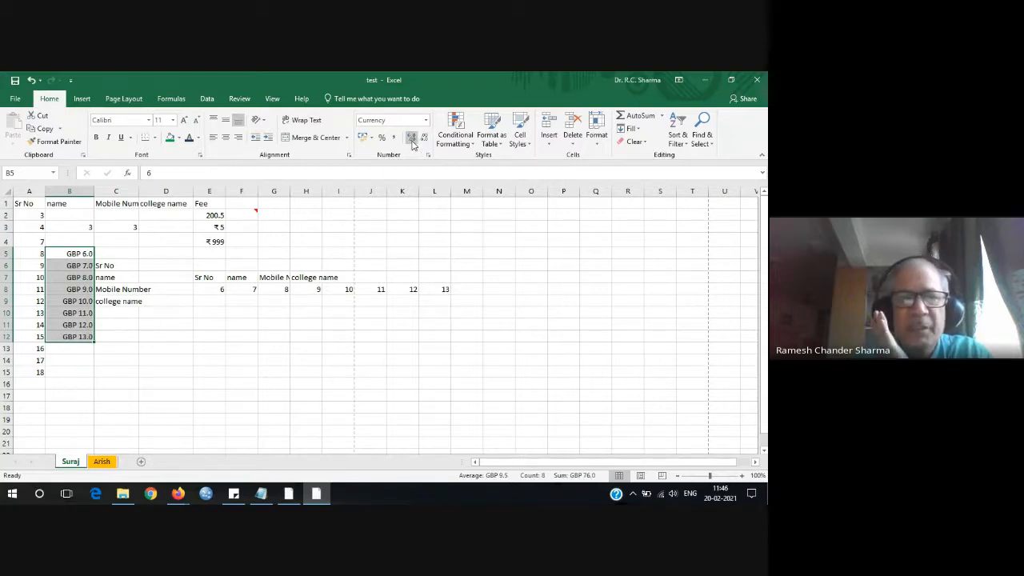
left_click(411, 140)
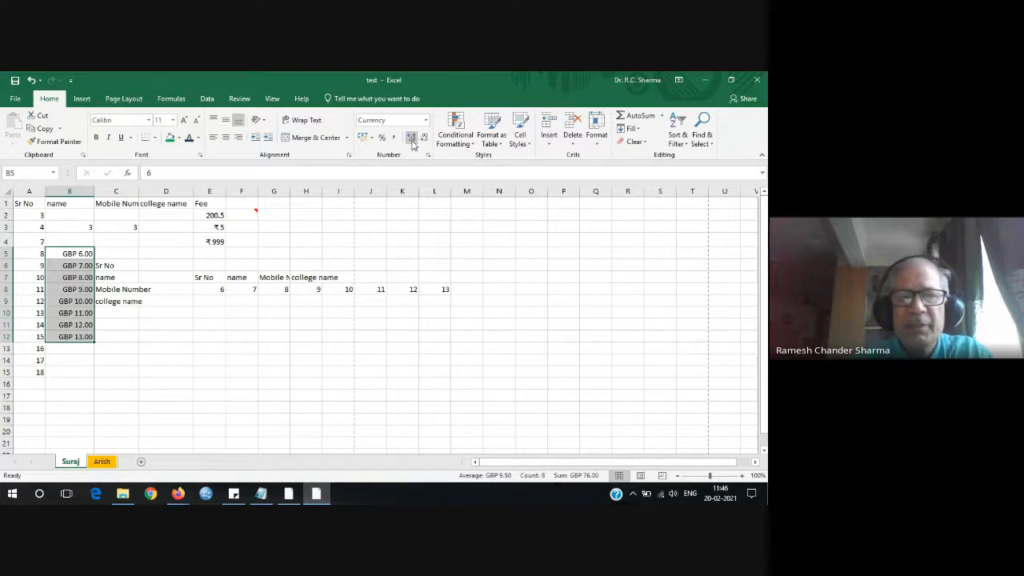
left_click(412, 140)
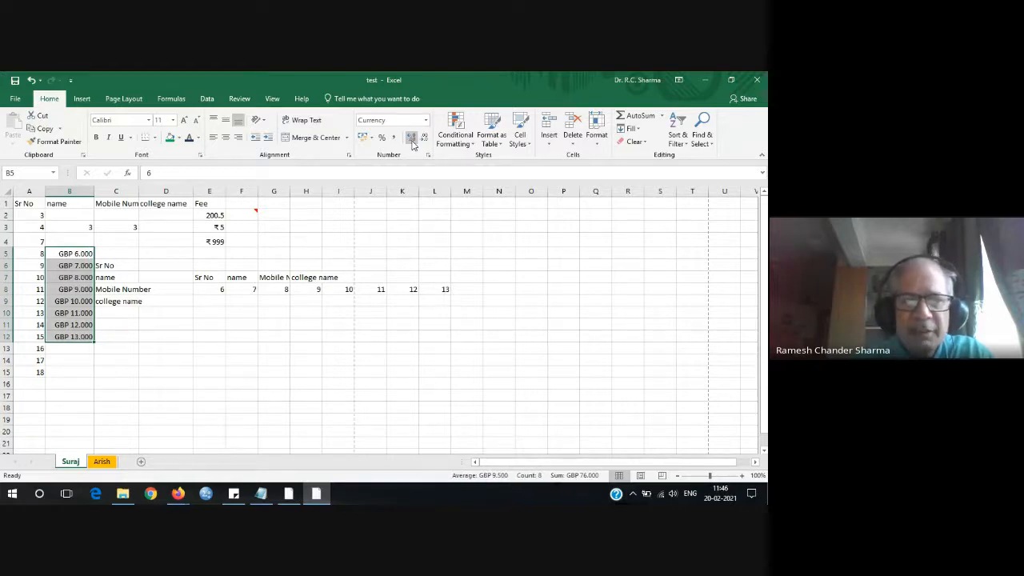
left_click(411, 140)
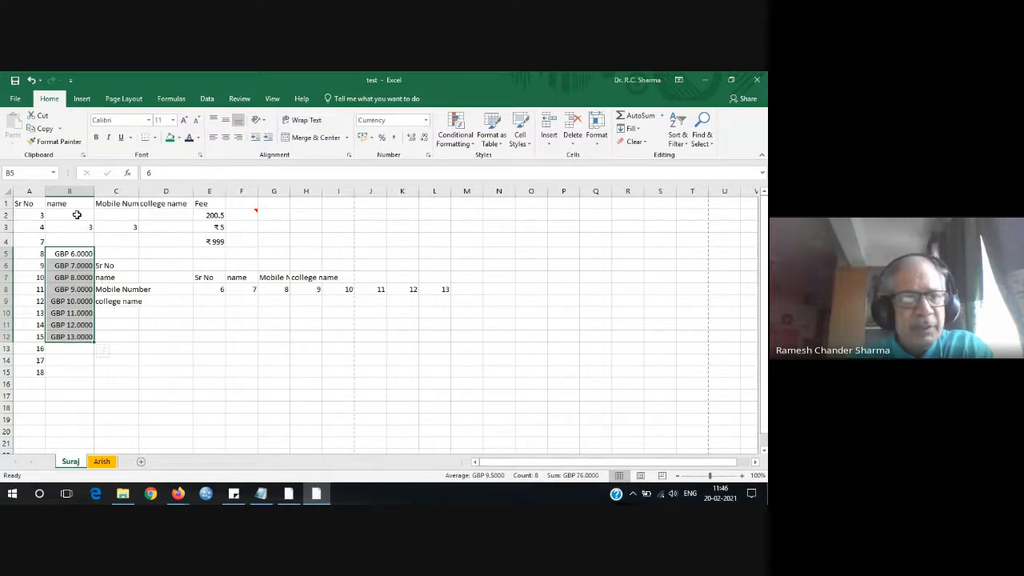
Clear B2:B12 and enter the names Ram, Shyam and Sur in B2:B4.
left_click_drag(77, 214, 71, 336)
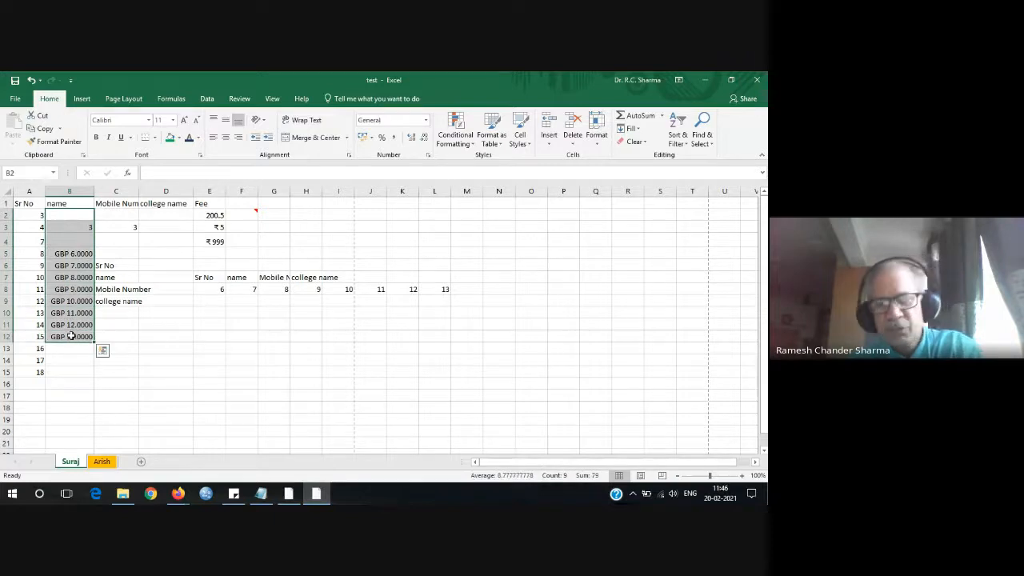
key("Delete")
left_click(69, 216)
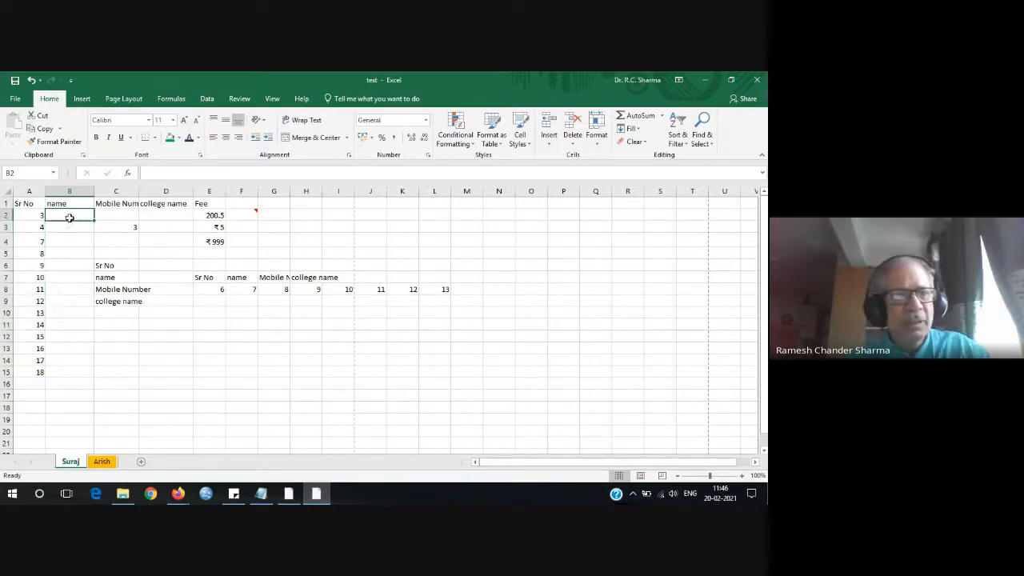
type("Ra")
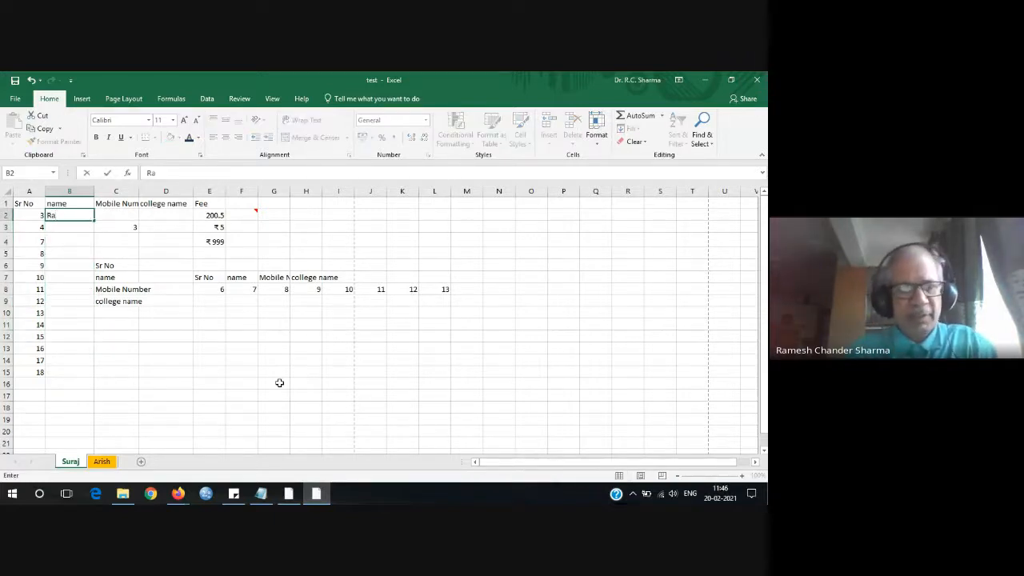
type("m")
key("Return")
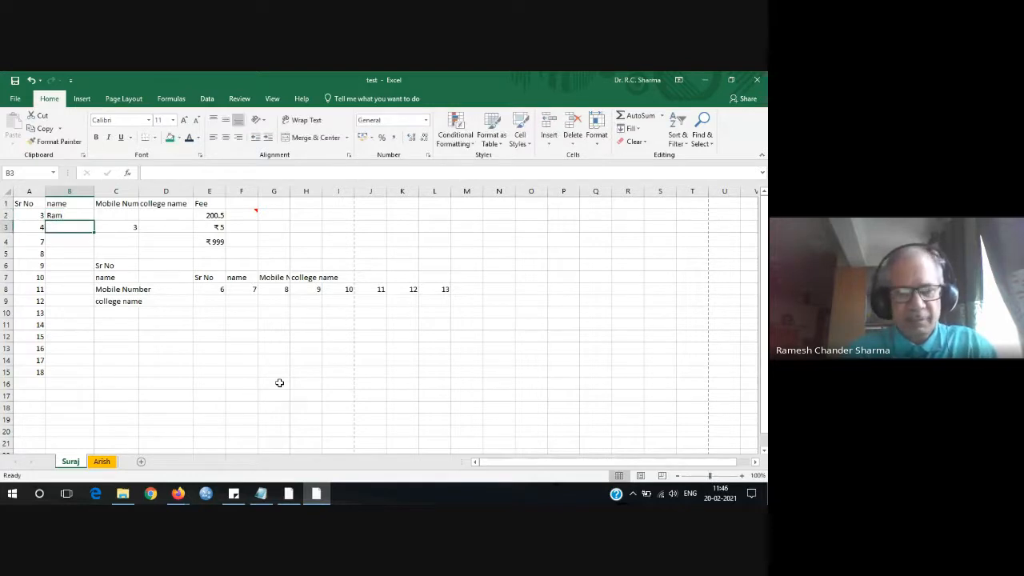
type("Shyam")
key("Return")
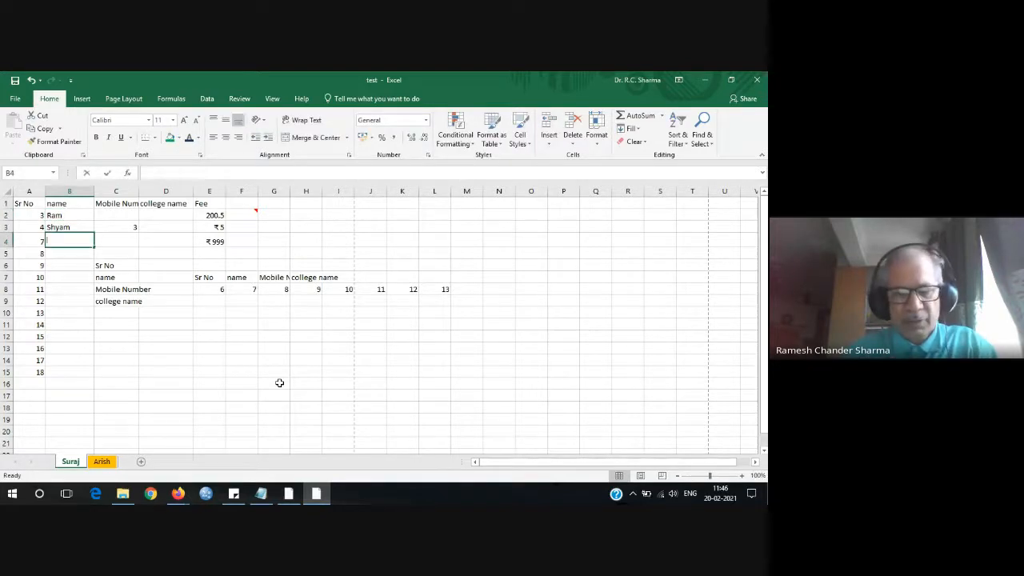
type("Suraj")
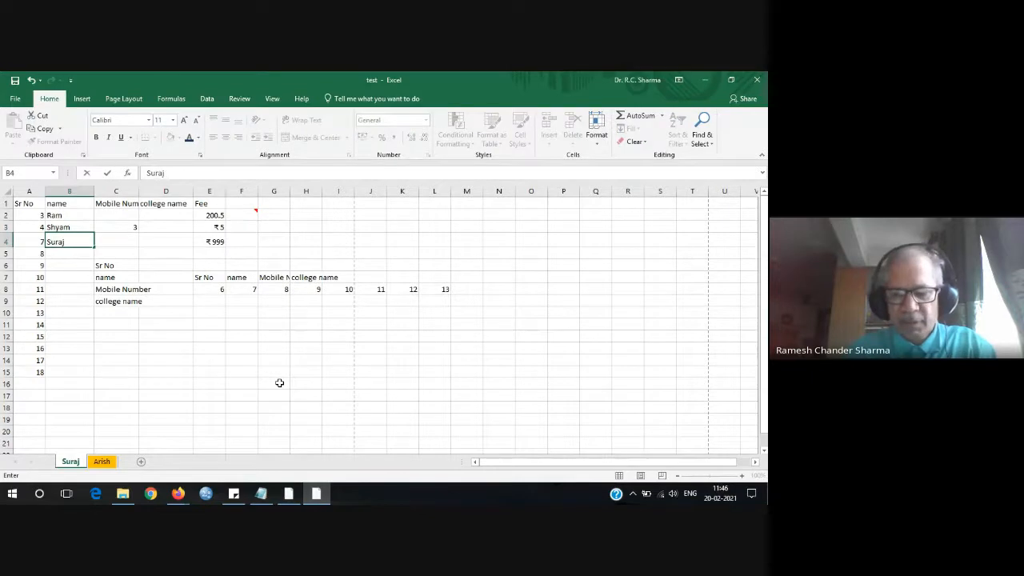
key("Return")
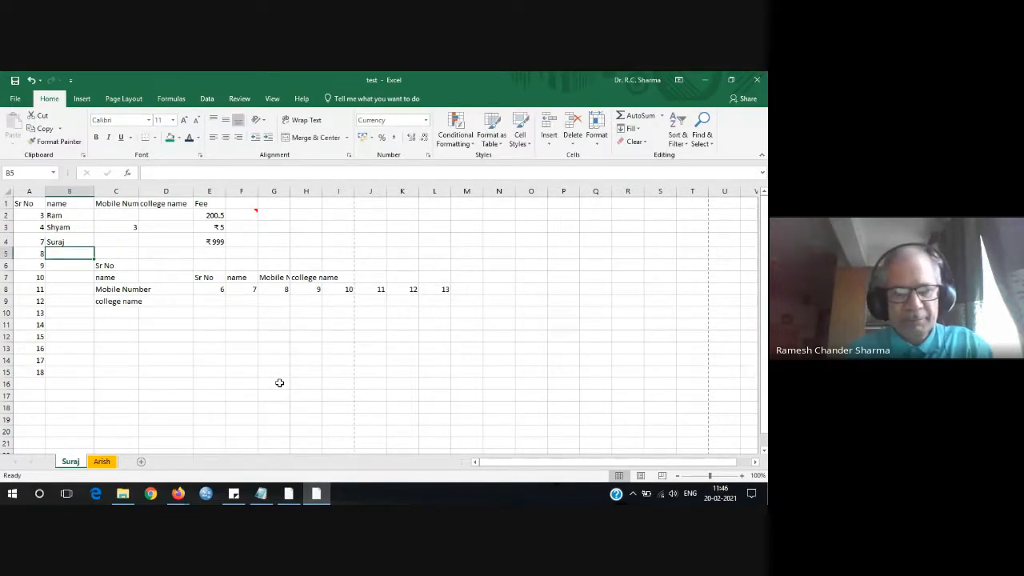
Enter the names Math, Chetan, Zebra and Giraffe in B5:B8.
type("Mathur")
key("Return")
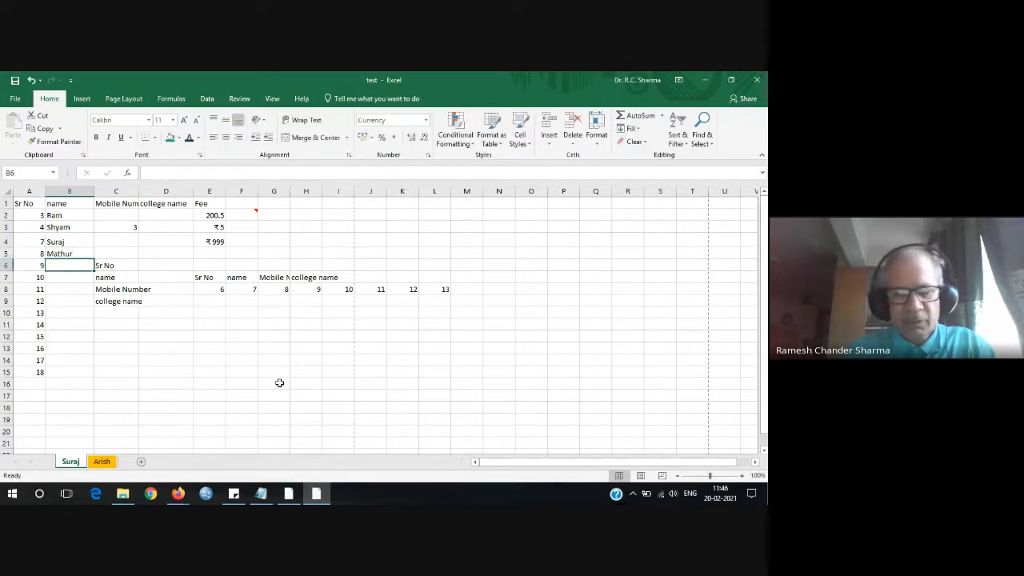
type("Chetan")
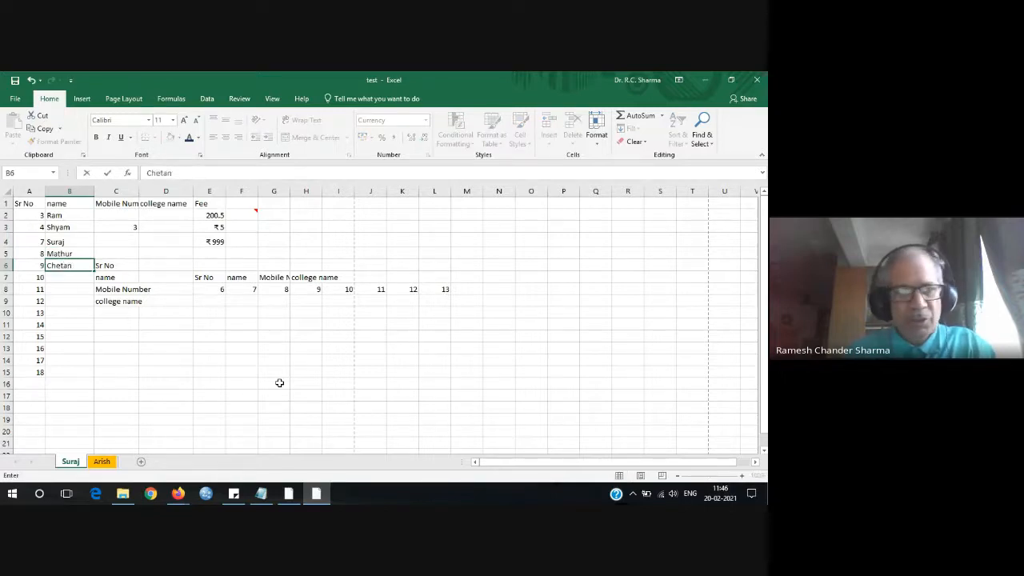
key("Return")
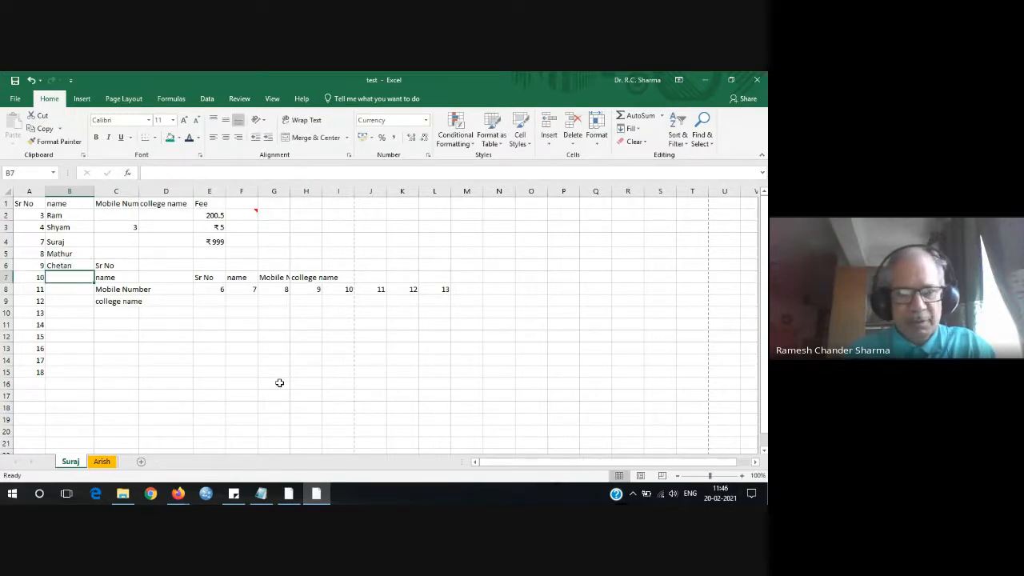
type("Zebra")
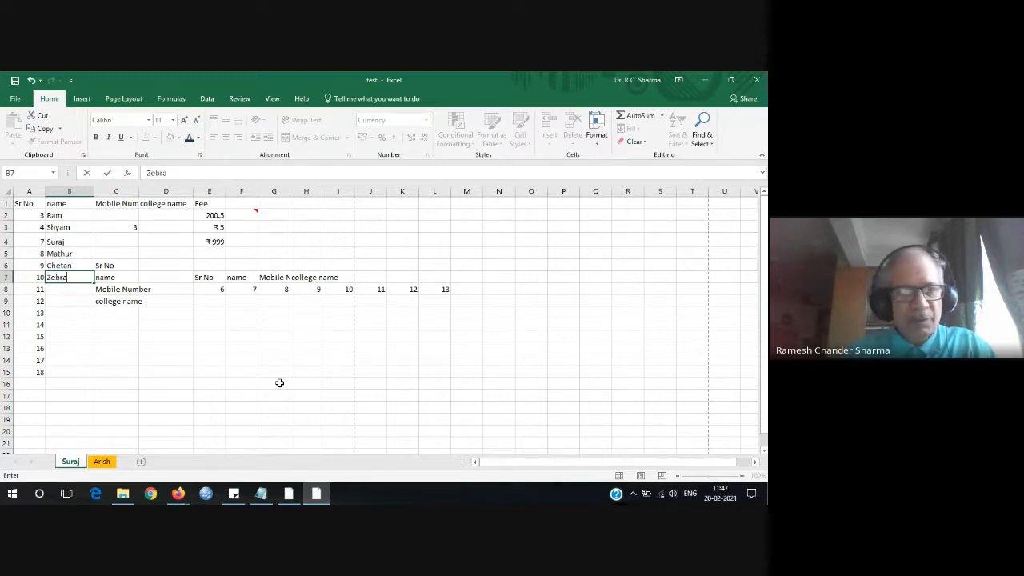
key("Return")
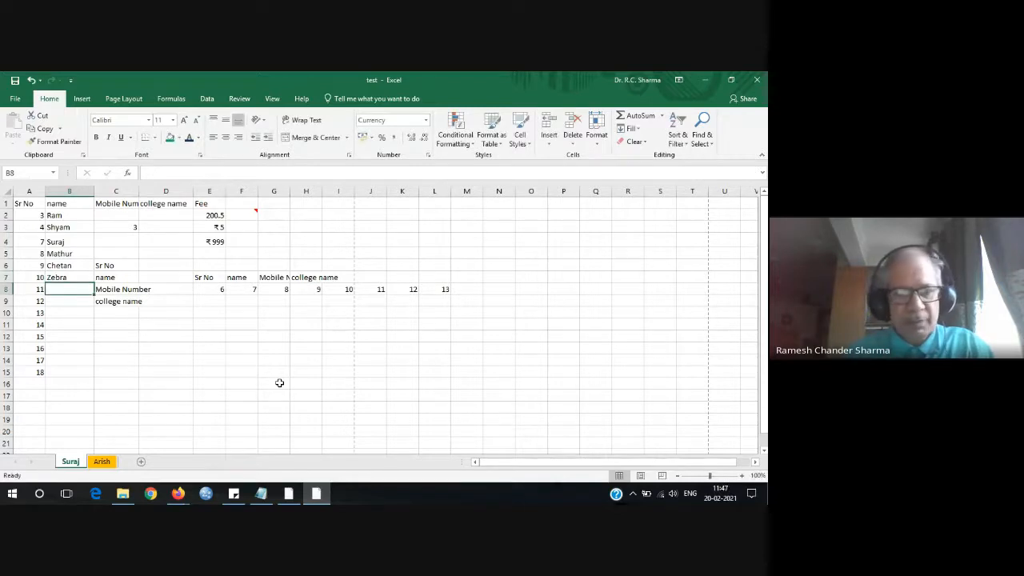
type("Giraffe")
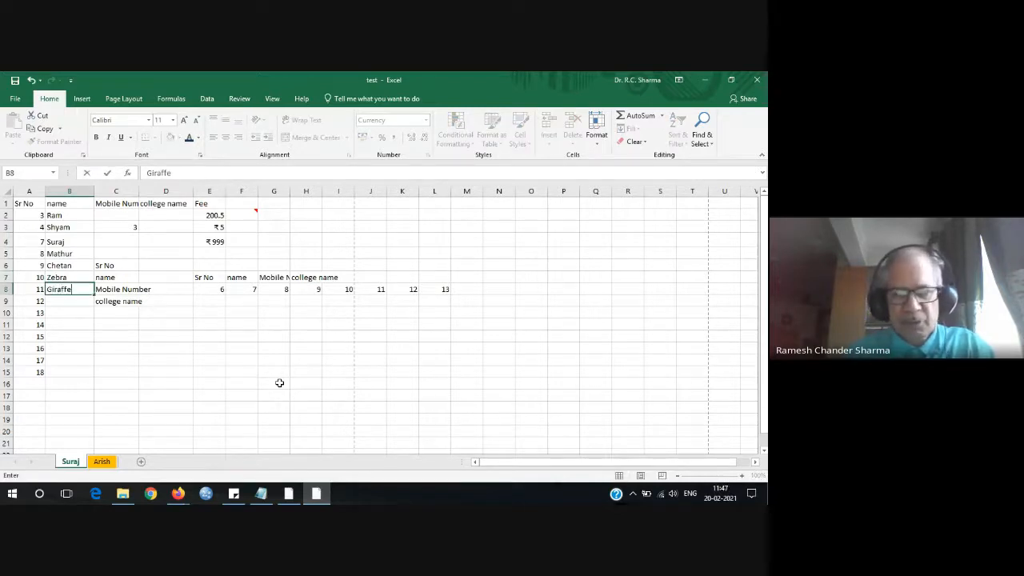
key("Return")
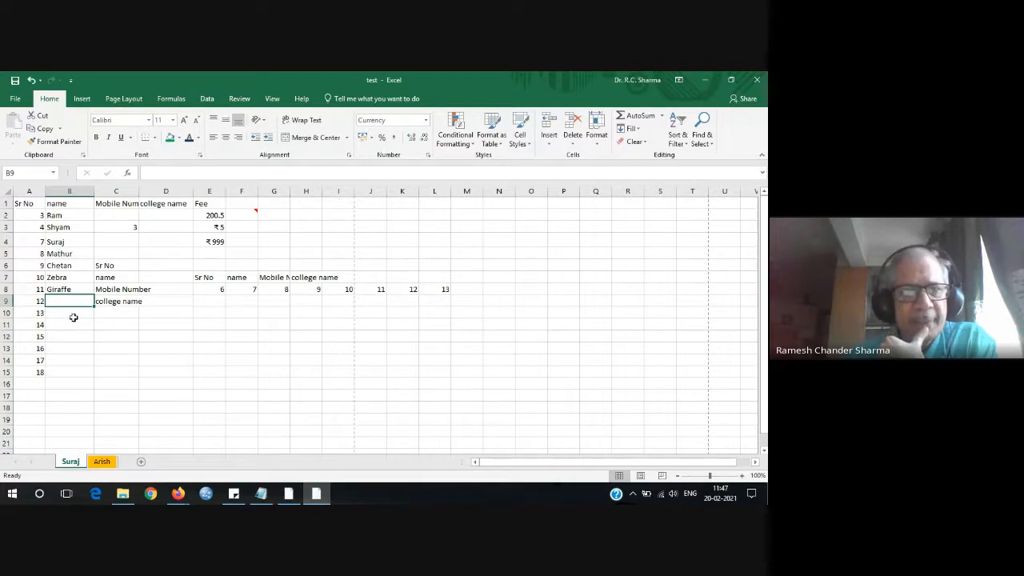
Sort the names in column B A to Z, expanding the selection to adjacent data.
left_click_drag(76, 215, 83, 296)
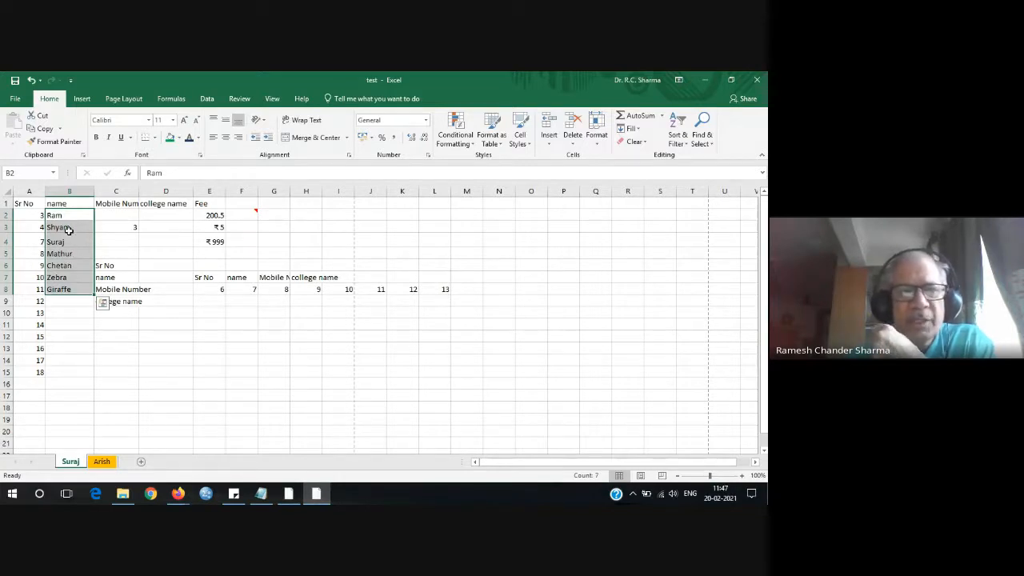
left_click(681, 128)
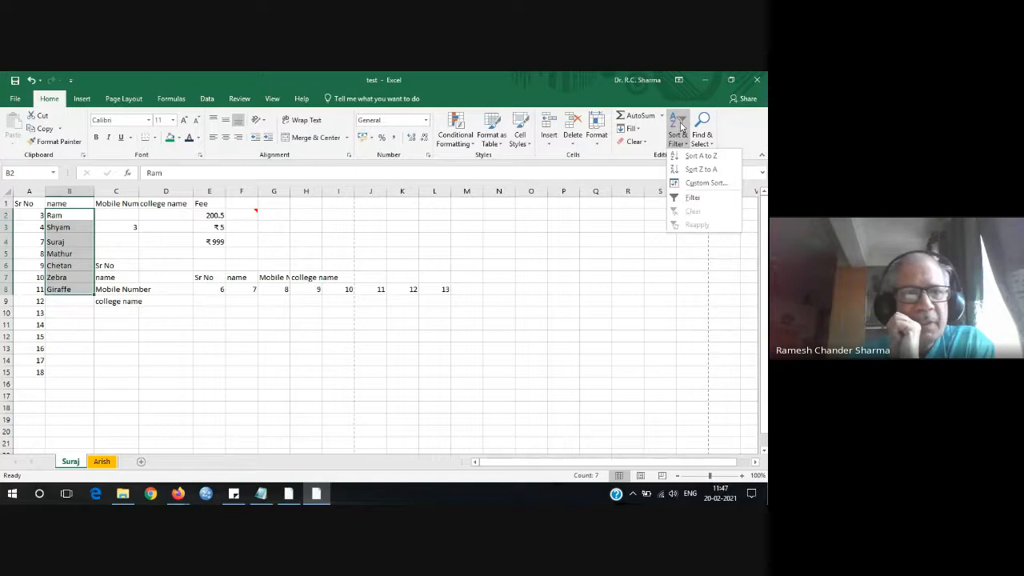
left_click(705, 156)
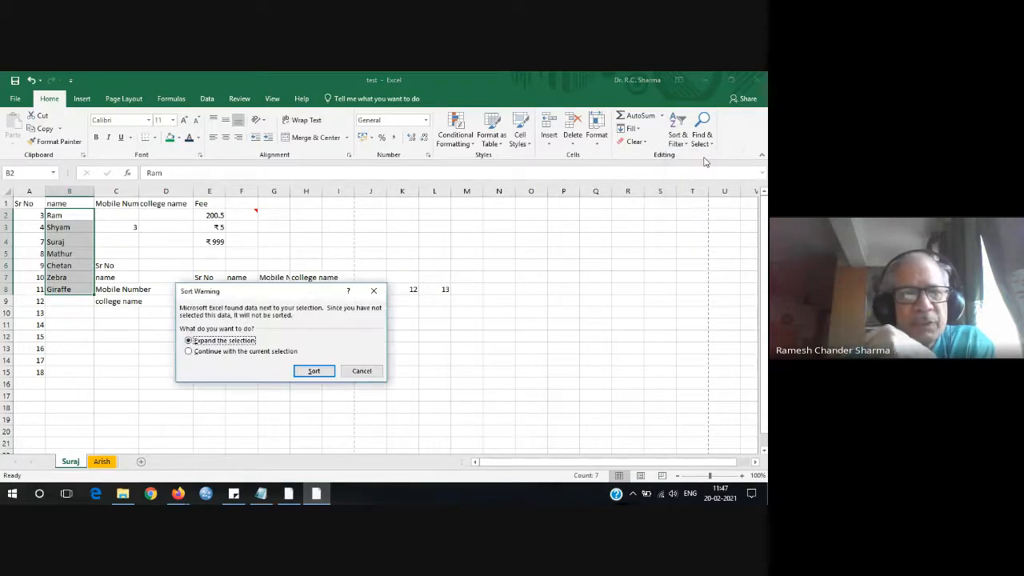
left_click(314, 372)
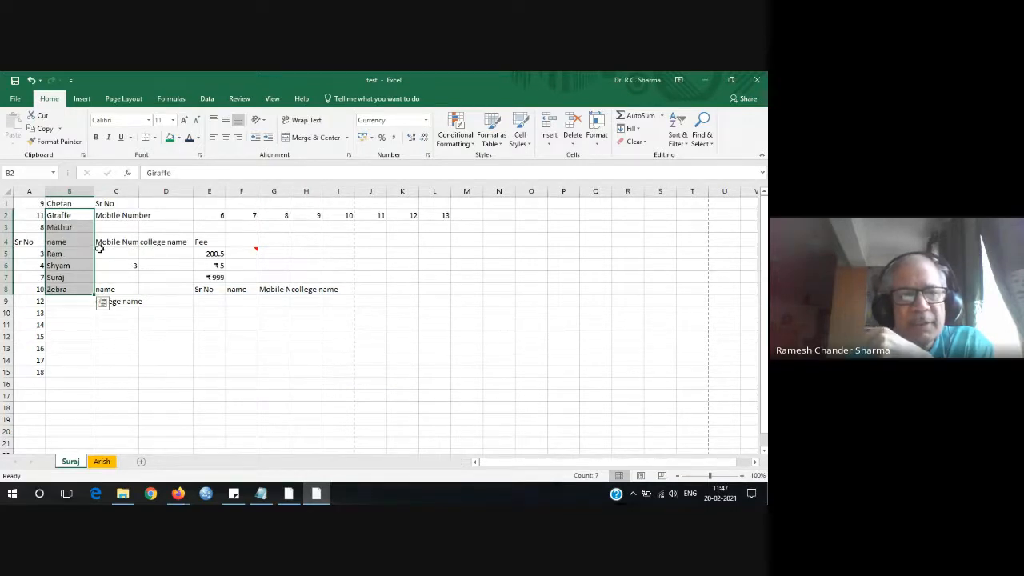
left_click(76, 313)
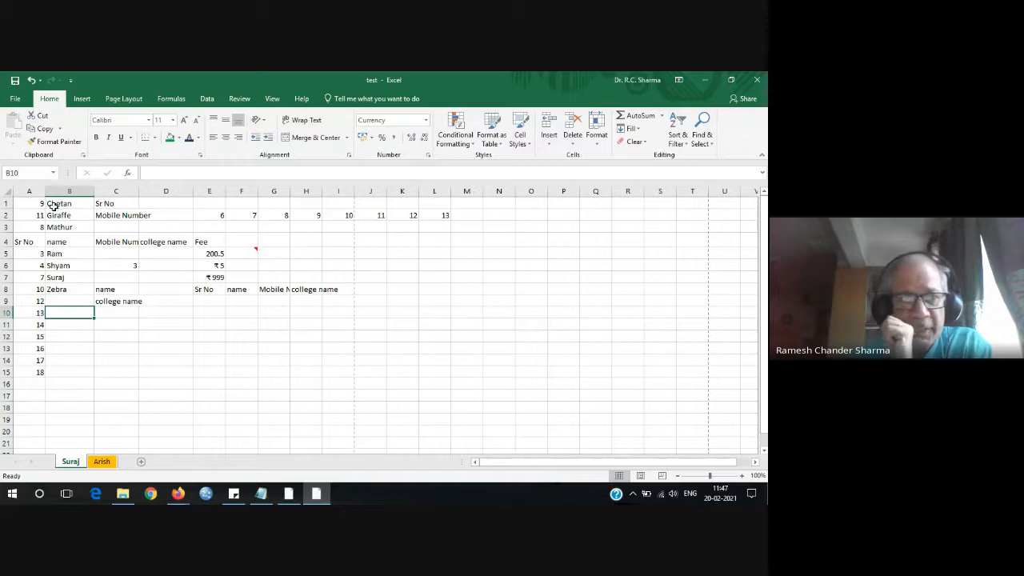
Reselect the sorted names in B2:B8, then bring the Google Meet window in Firefox forward.
left_click(67, 244)
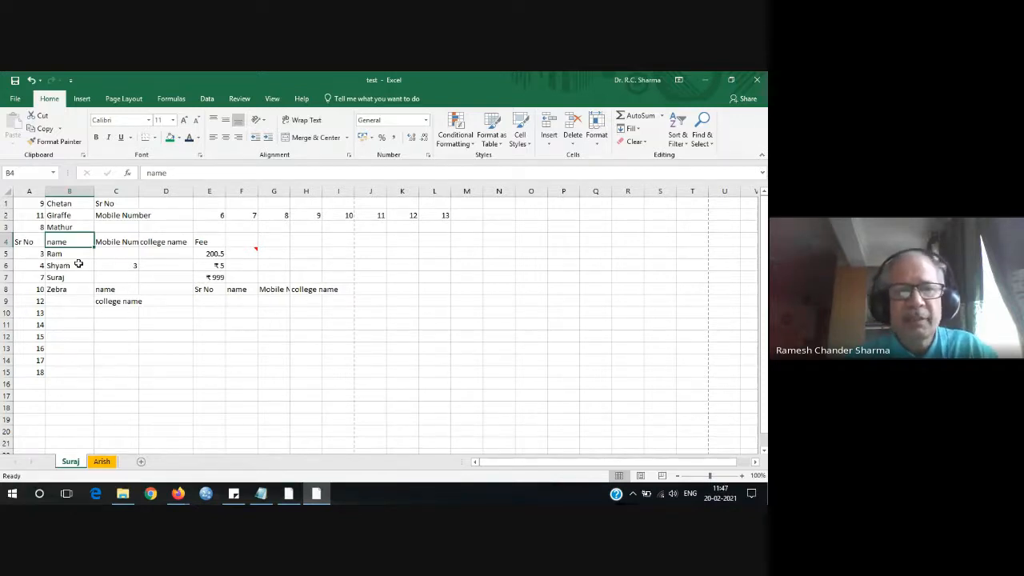
left_click_drag(87, 216, 86, 291)
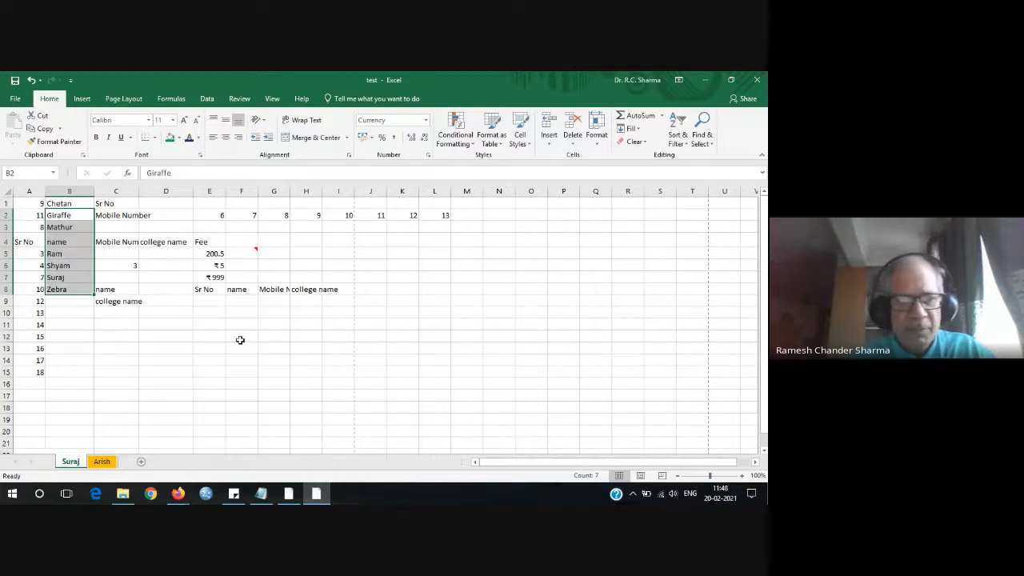
left_click(178, 494)
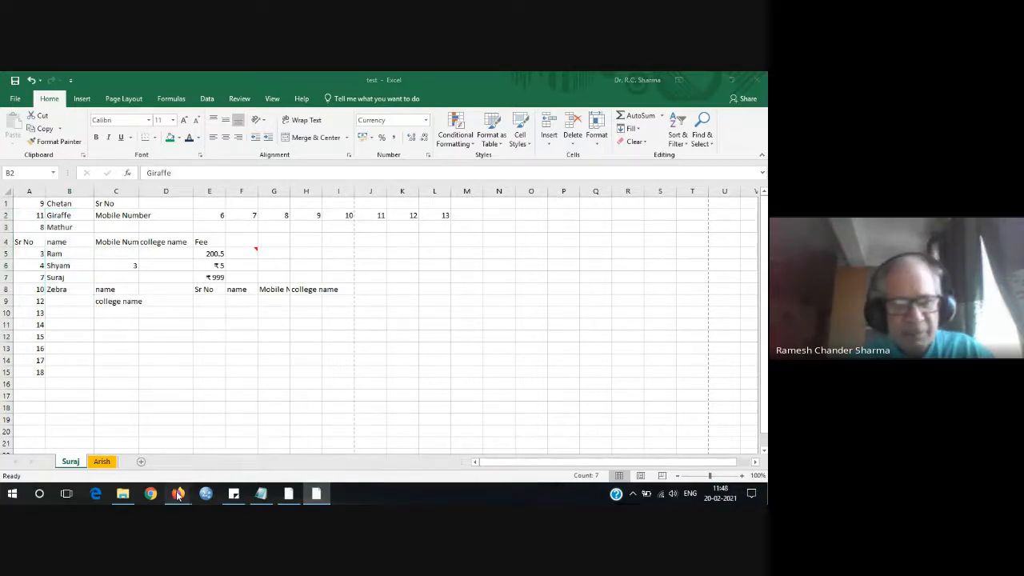
left_click(89, 466)
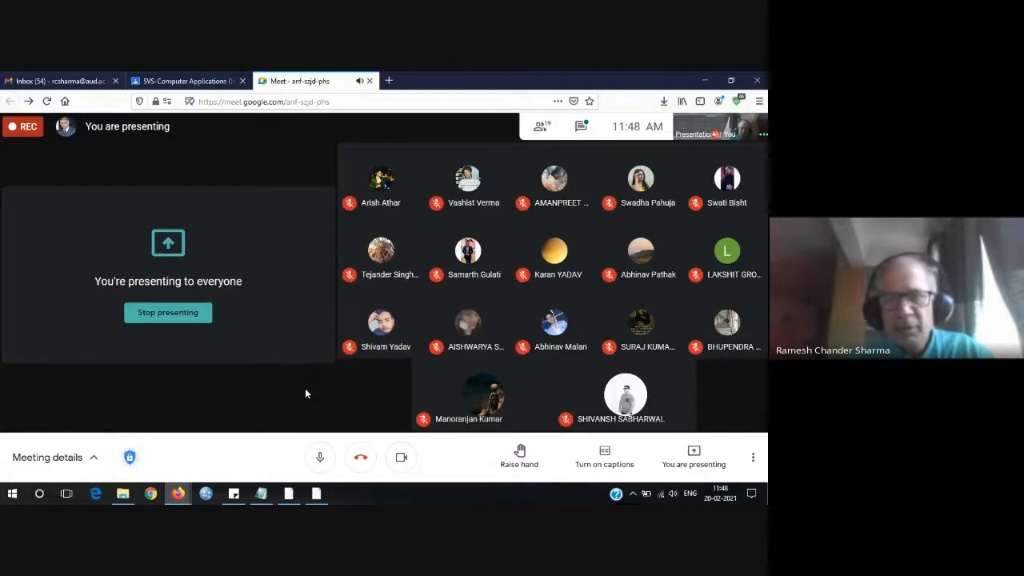